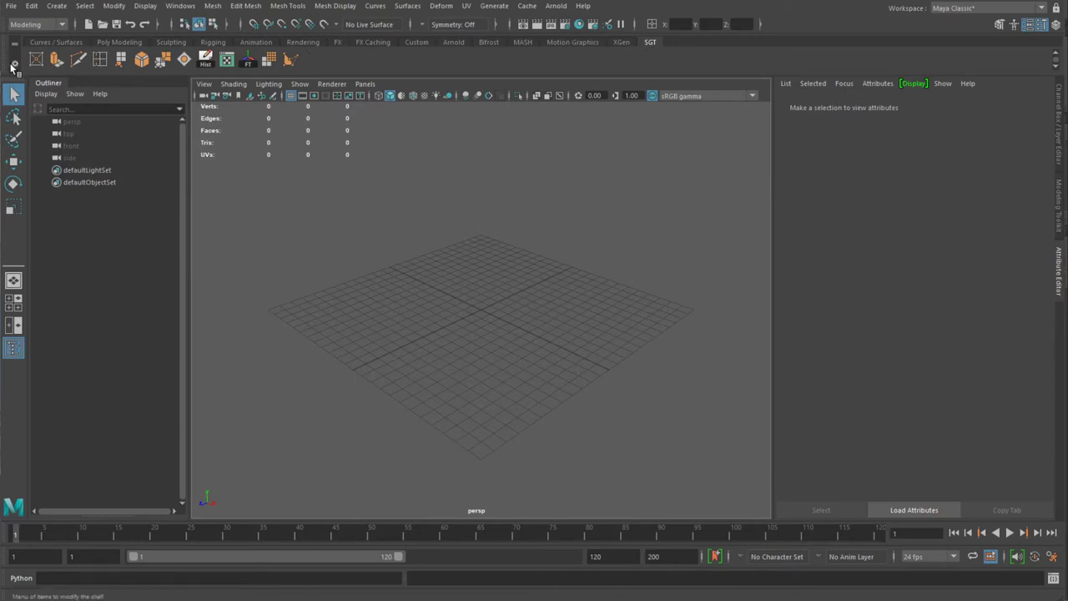
Create a new shelf named ColumnVideo
click(14, 64)
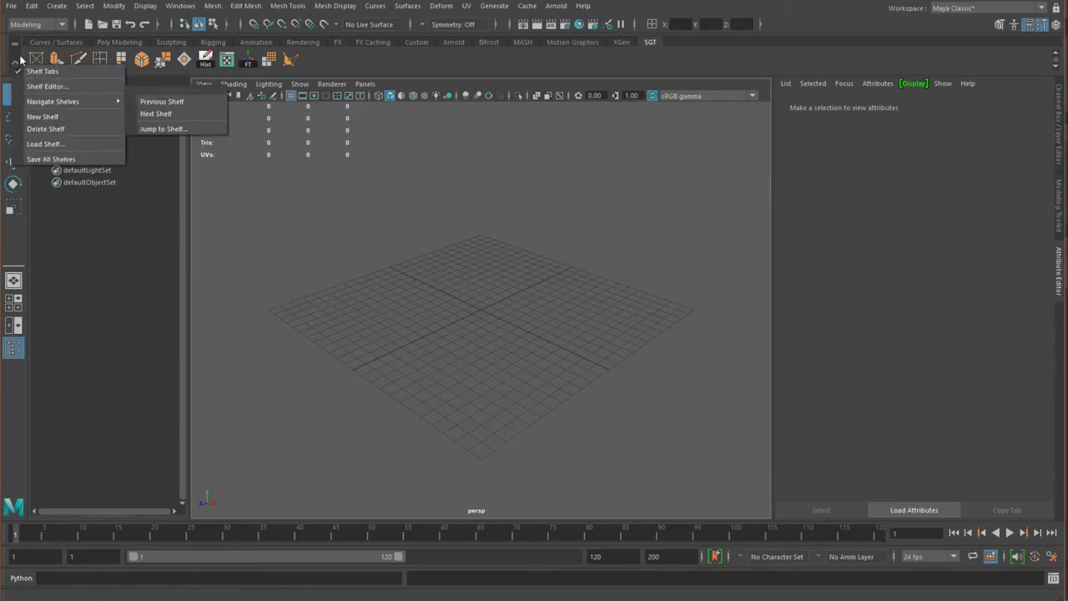
click(54, 118)
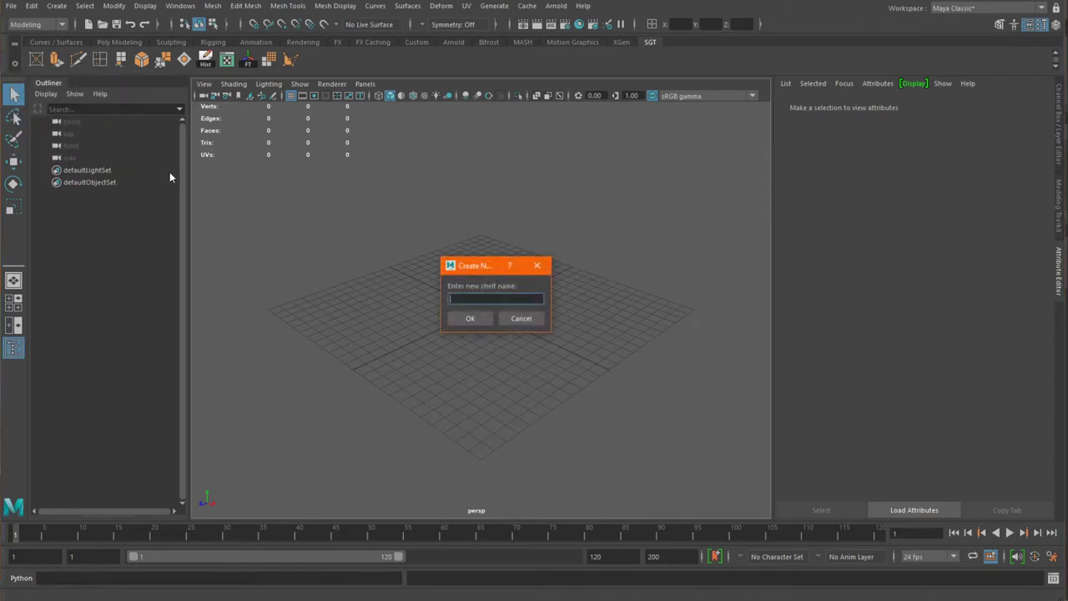
text(ColumnVideo)
click(468, 318)
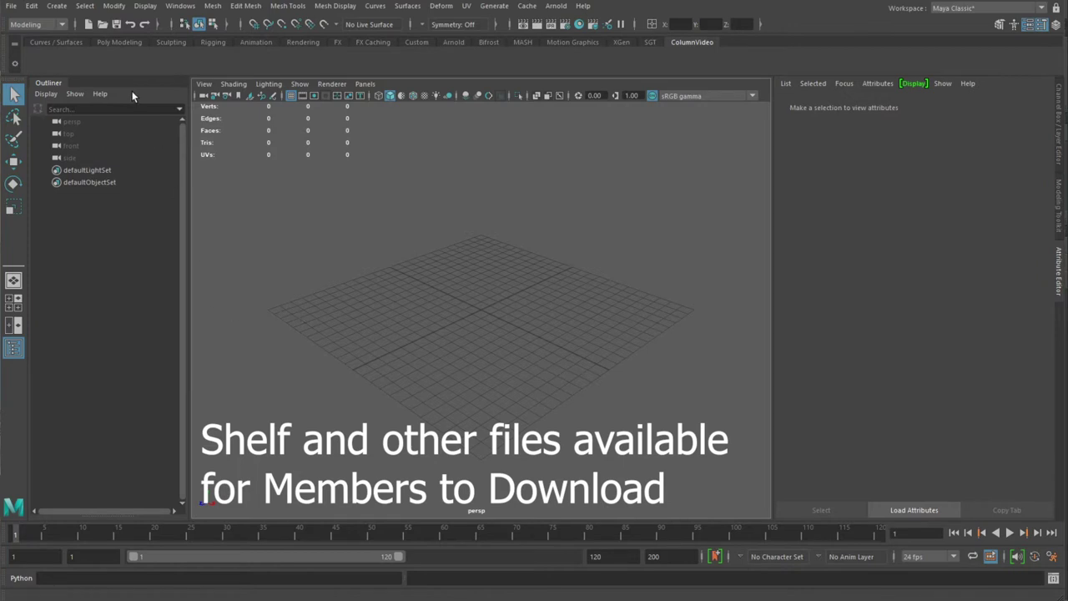
Try adding the polygon Cylinder command to the ColumnVideo shelf and create a test cylinder with it
click(59, 7)
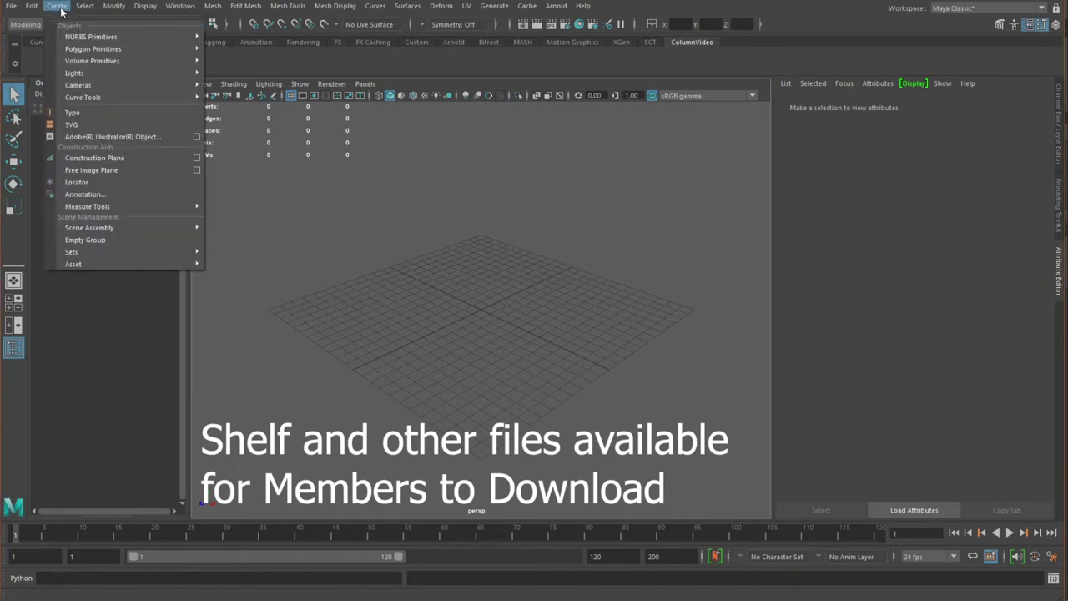
mouse_move(83, 50)
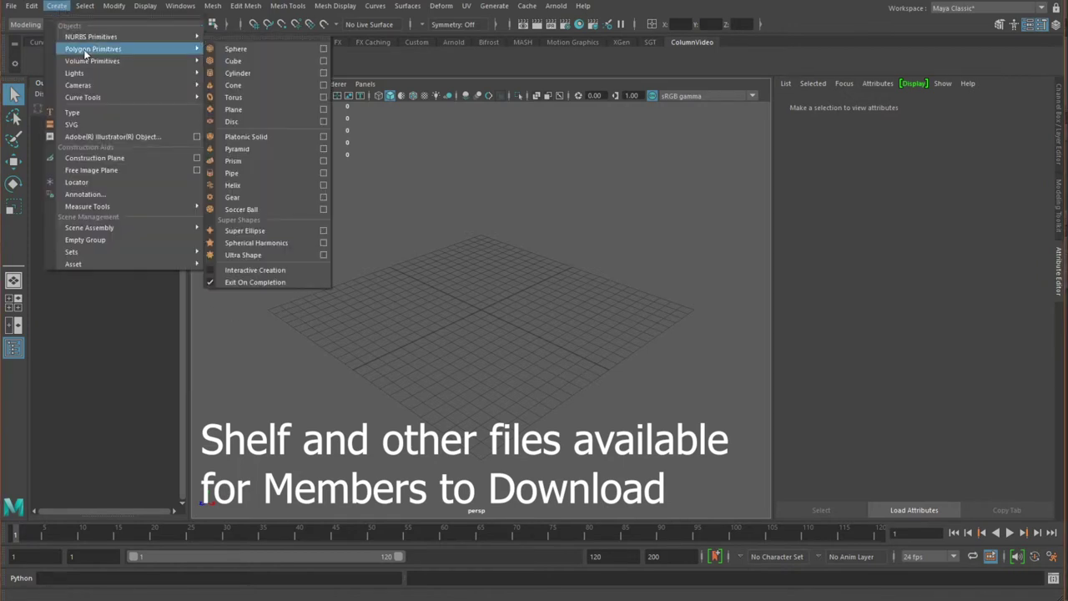
ctrl+shift+click(238, 74)
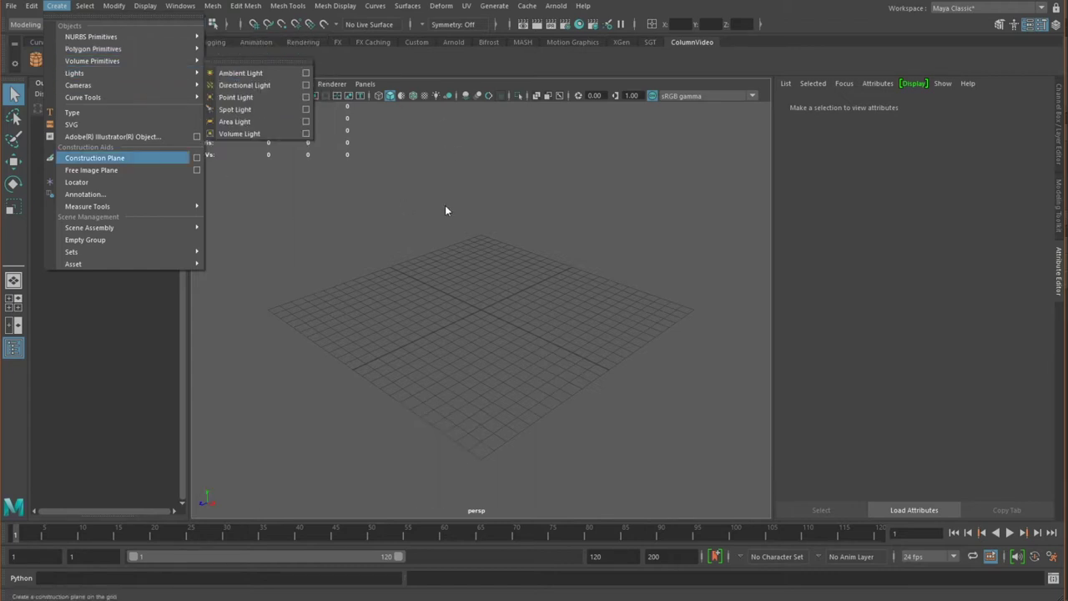
click(446, 210)
click(36, 61)
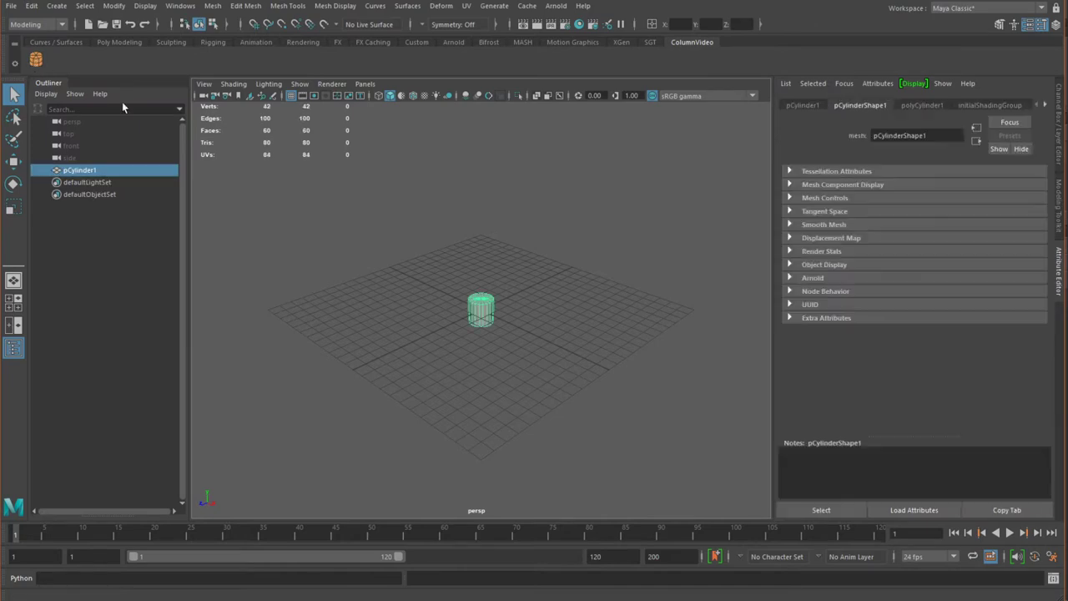
scroll(537, 294, up, 3)
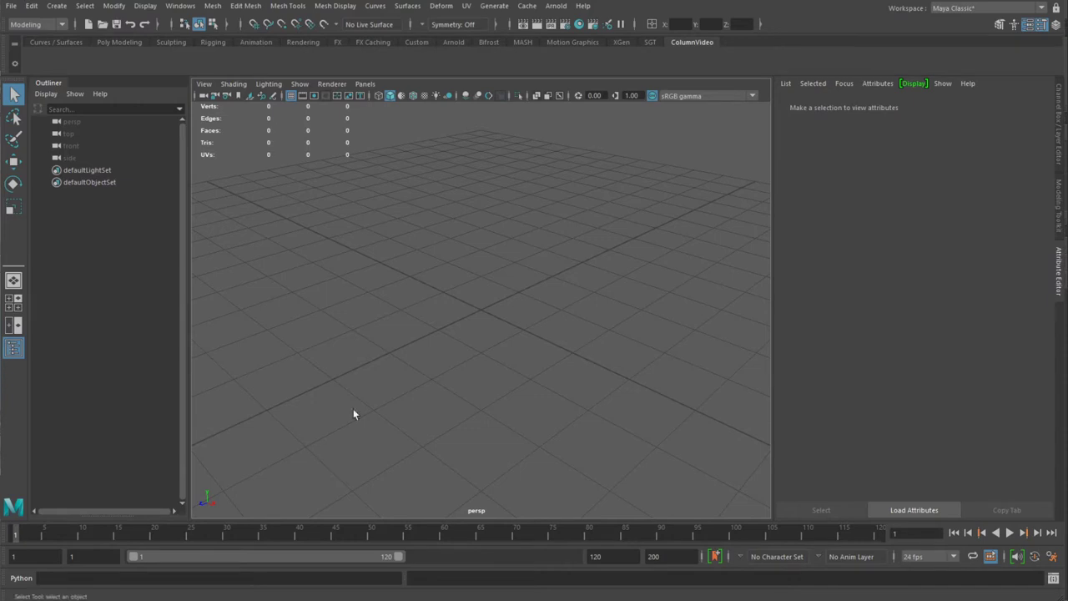
Test a polygon cylinder options button on the ColumnVideo shelf, closing its options unchanged, and delete the button
click(57, 6)
mouse_move(150, 49)
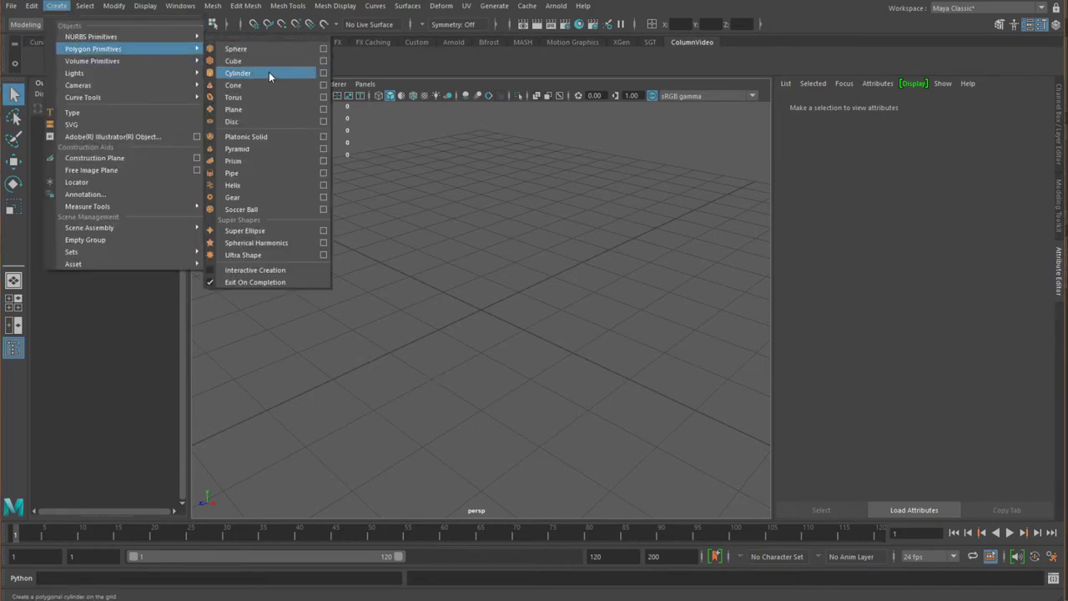
ctrl+shift+click(325, 75)
key(Escape)
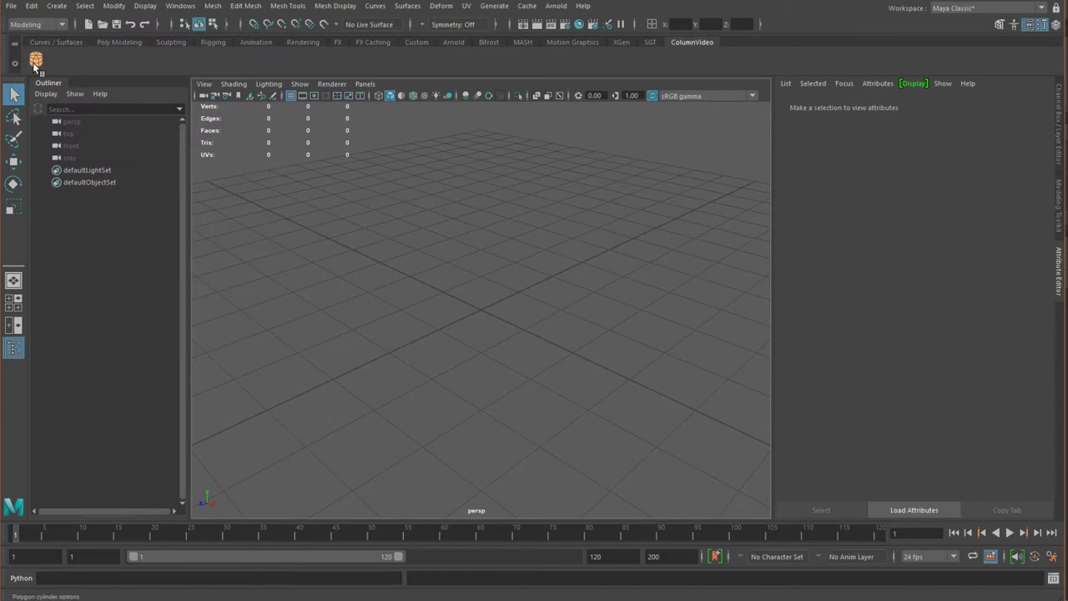
click(36, 62)
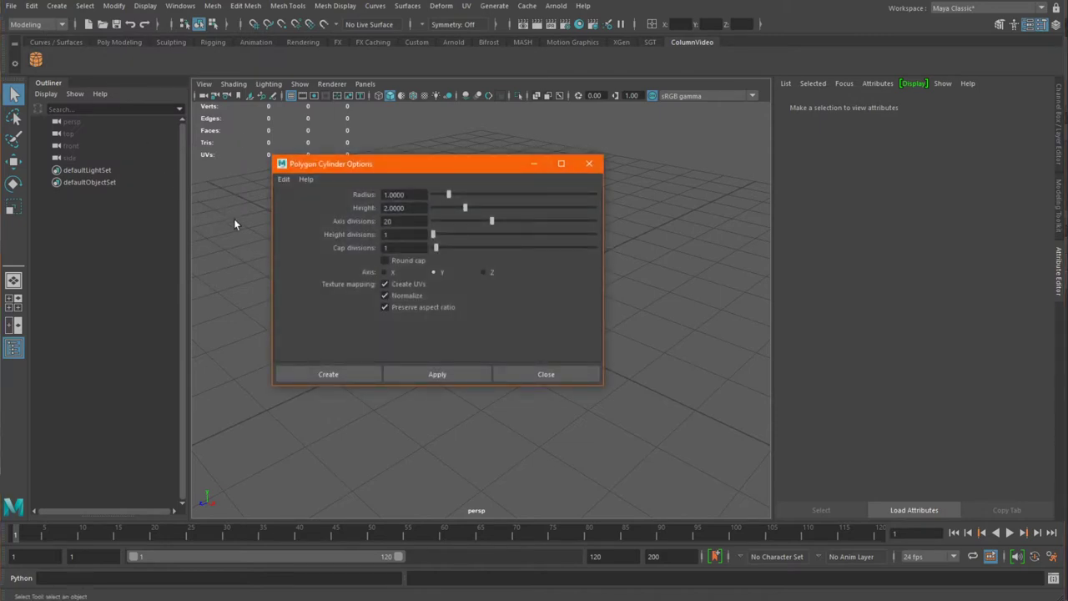
click(532, 378)
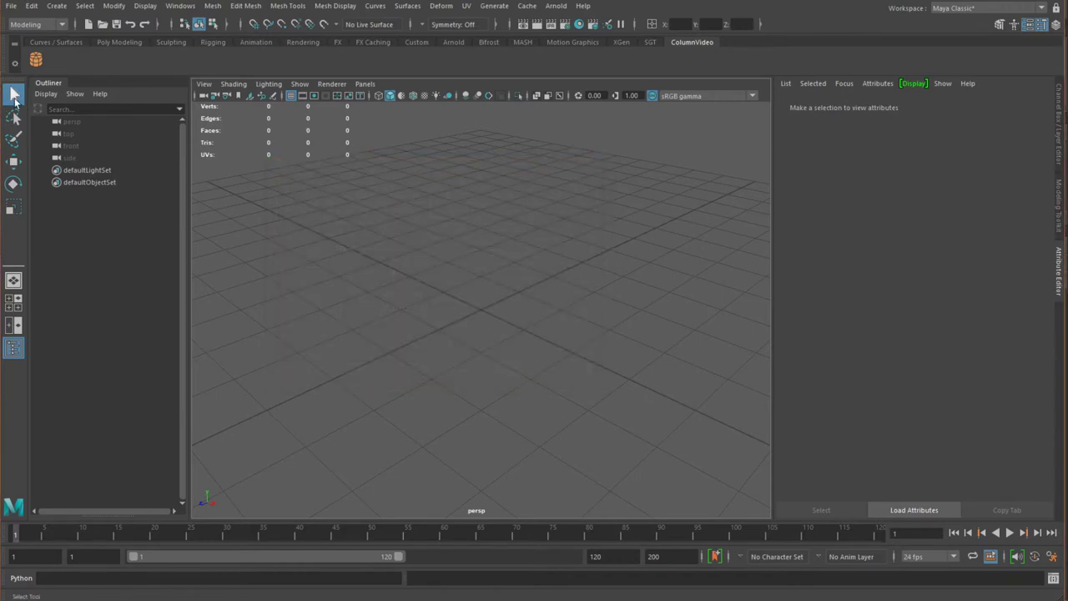
right_click(37, 61)
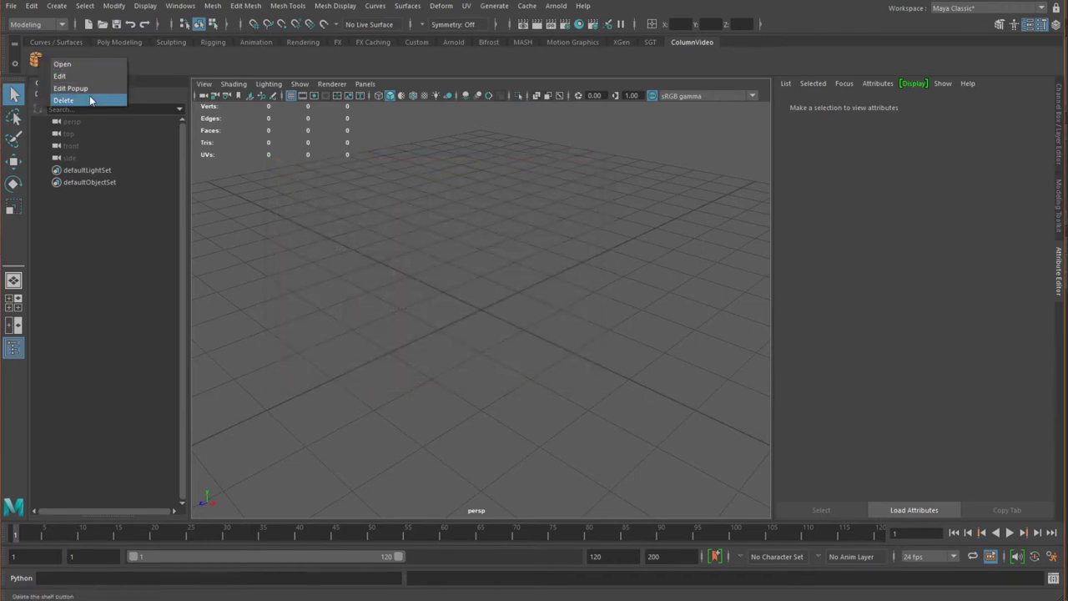
click(92, 101)
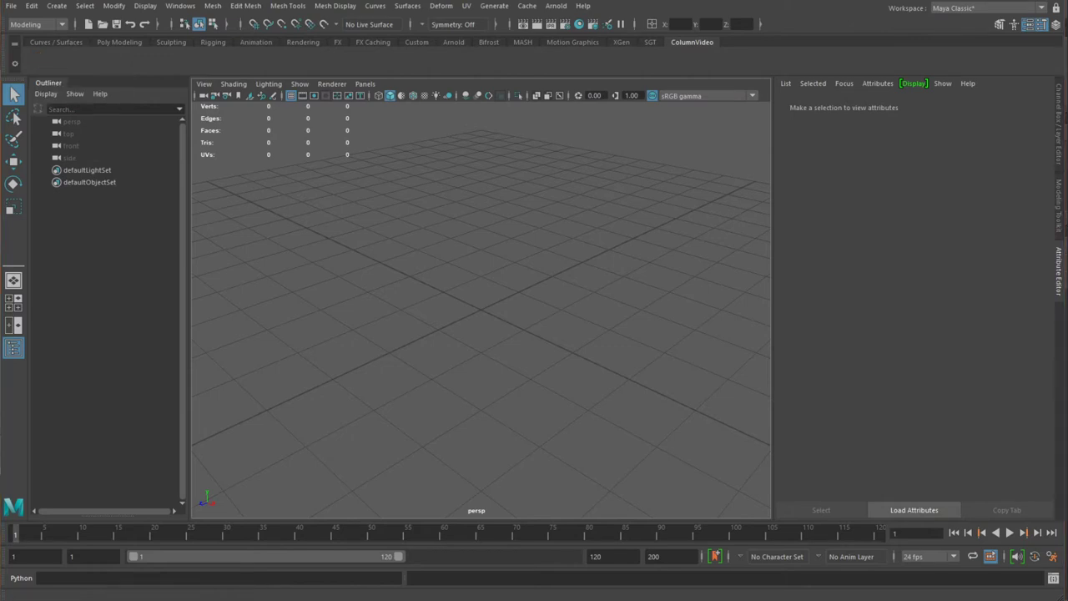
Add the polygon Cylinder command to the ColumnVideo shelf and create a default cylinder at the grid's origin with it
click(56, 6)
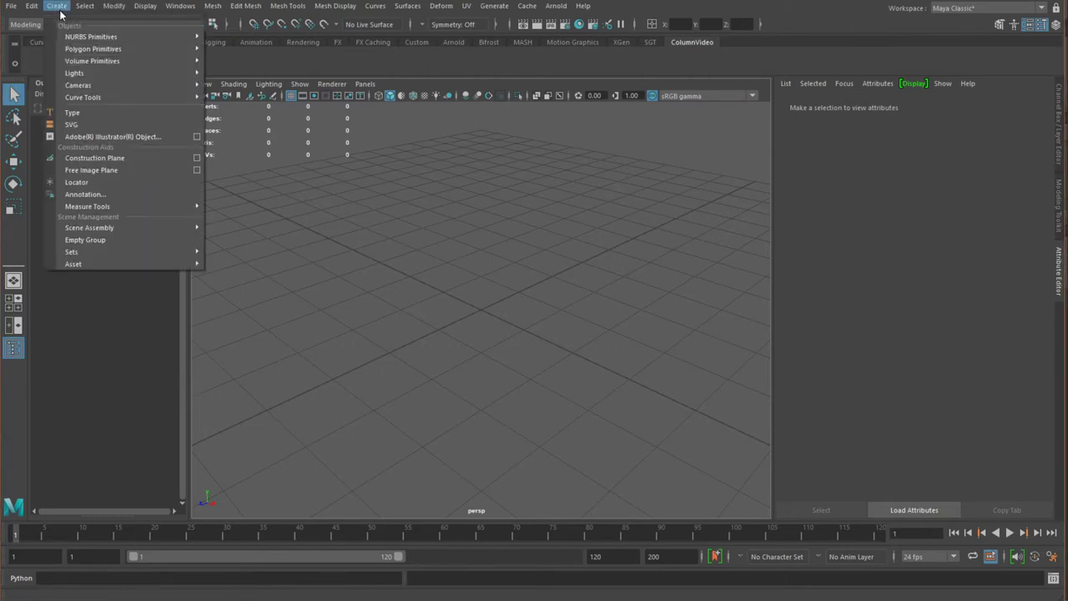
mouse_move(94, 50)
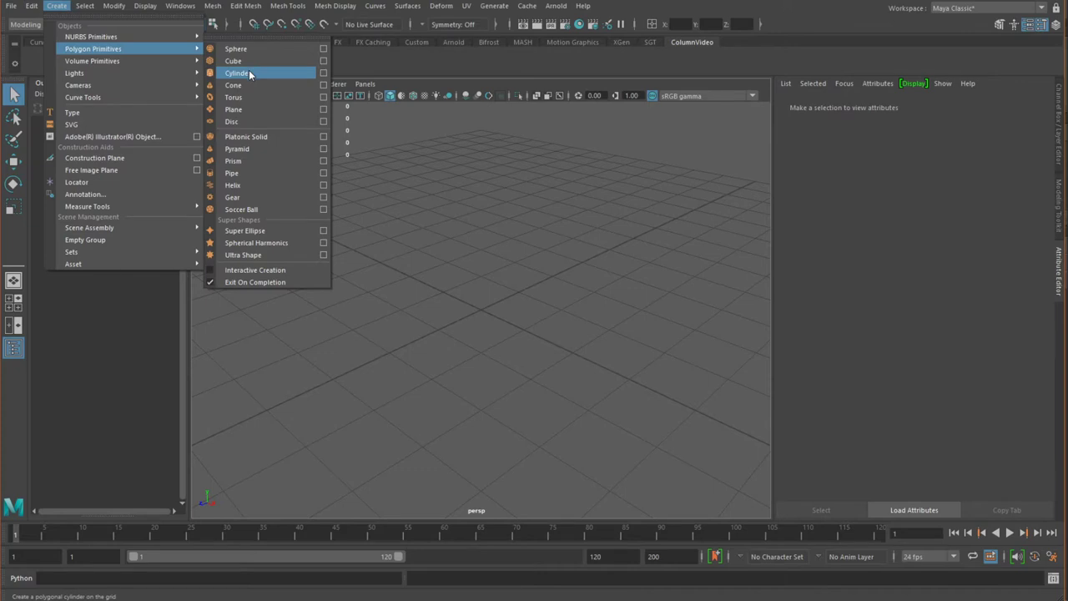
click(242, 74)
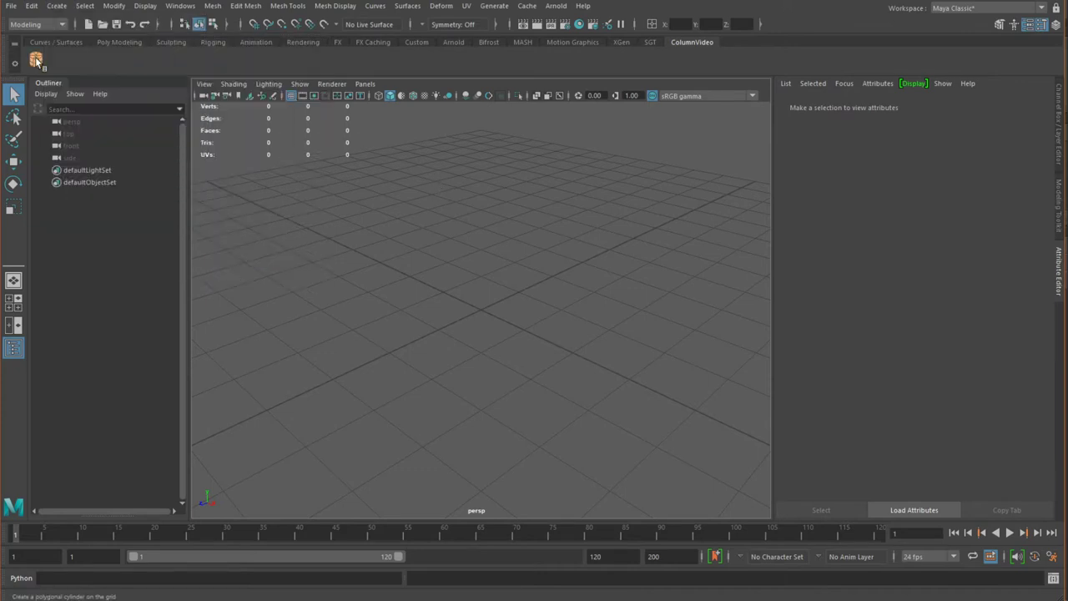
scroll(568, 292, down, 5)
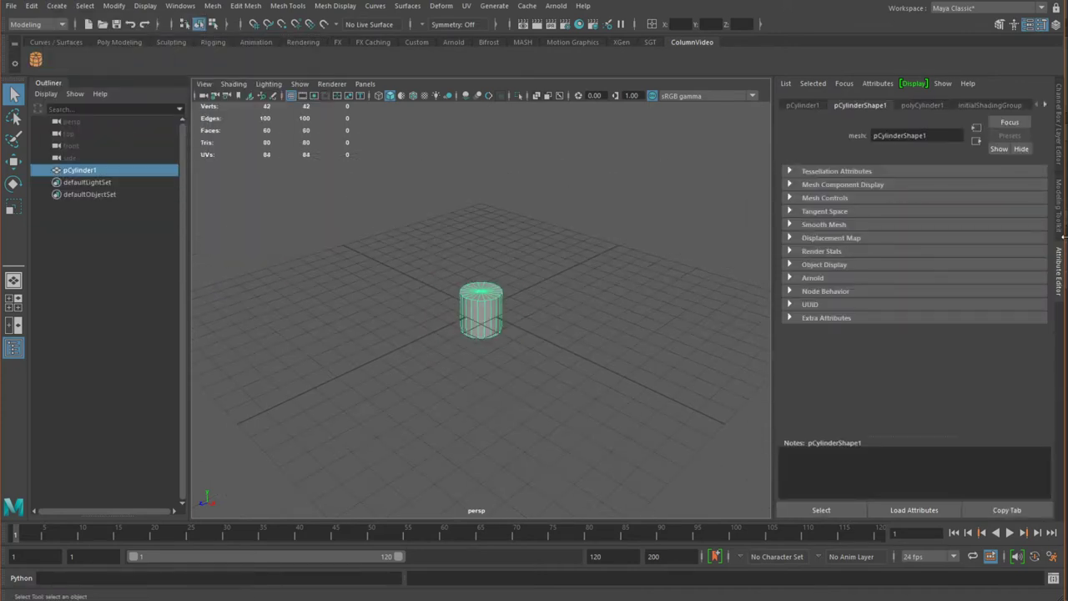
Show the cylinder's attributes in the Channel Box and check where the Channel Box / Layer Editor is listed among the general editors
click(1060, 147)
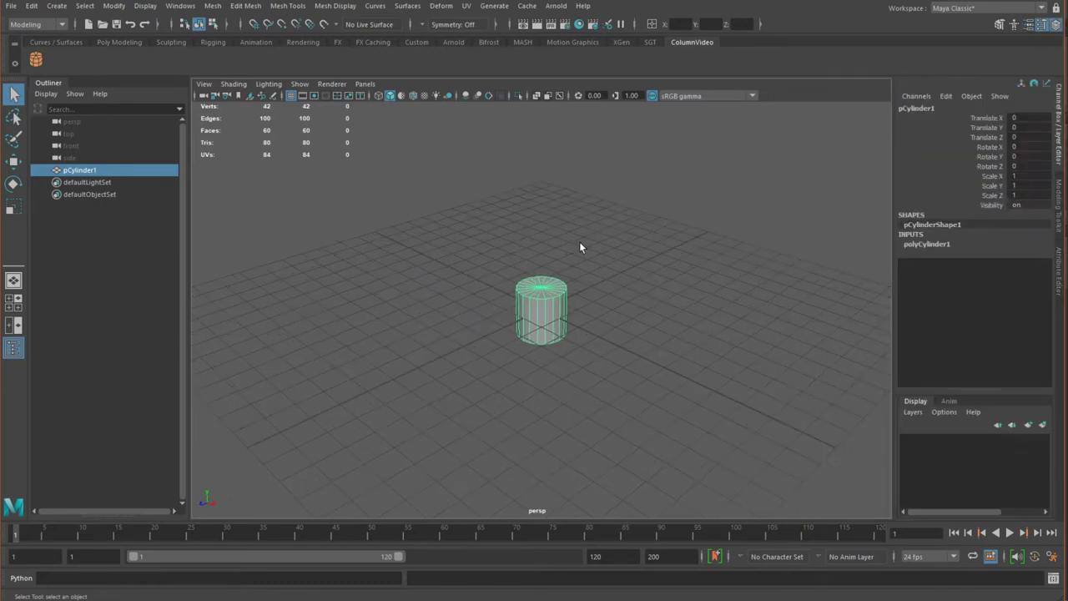
click(1020, 156)
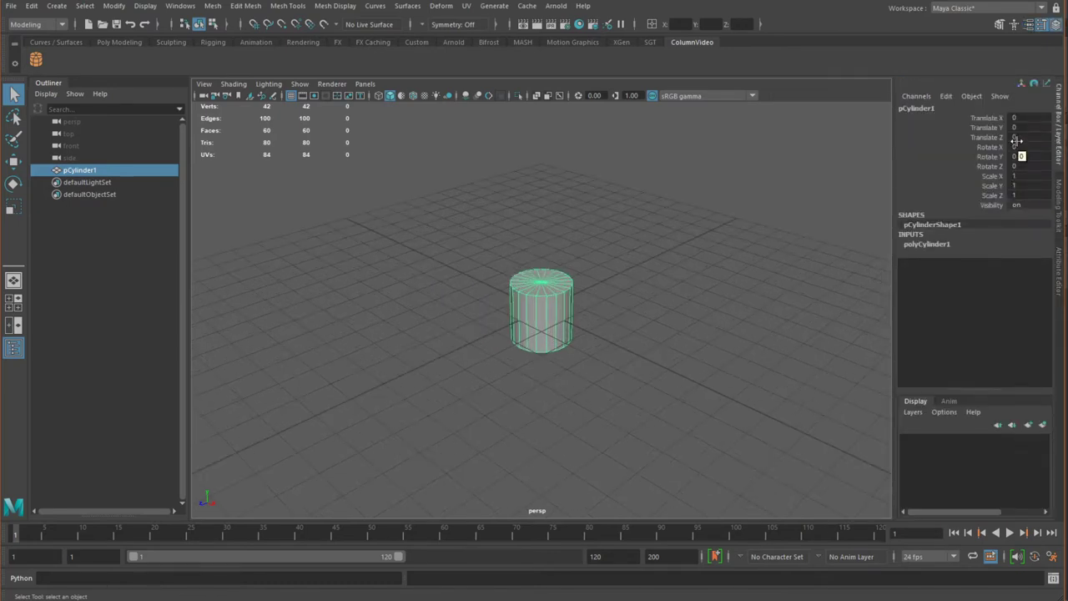
click(180, 6)
mouse_move(196, 52)
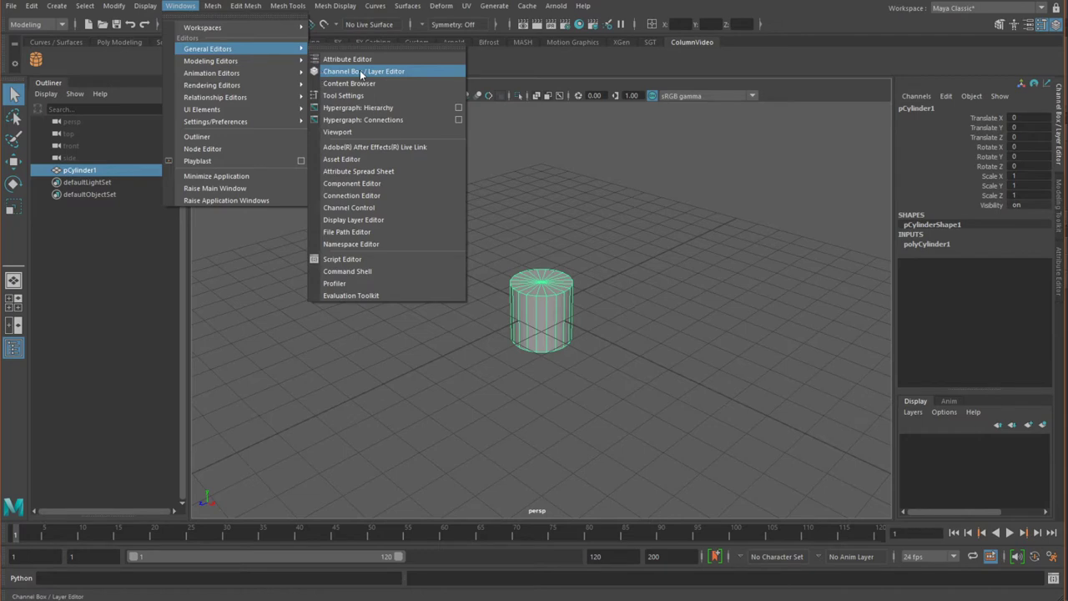
click(800, 147)
click(800, 148)
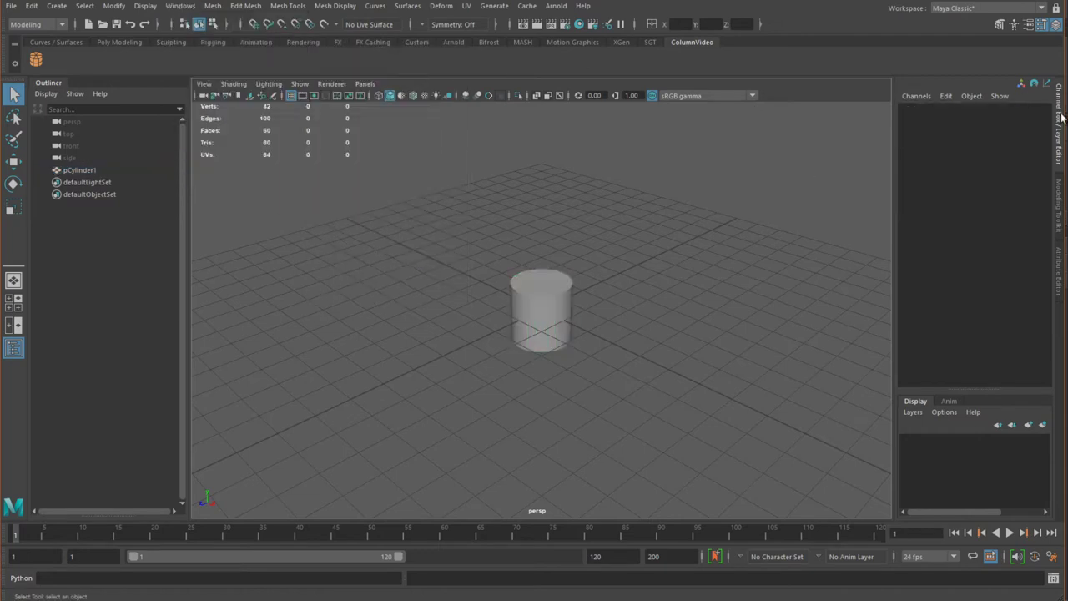
Reselect the cylinder and expand its polyCylinder1 construction inputs in the Channel Box
click(531, 299)
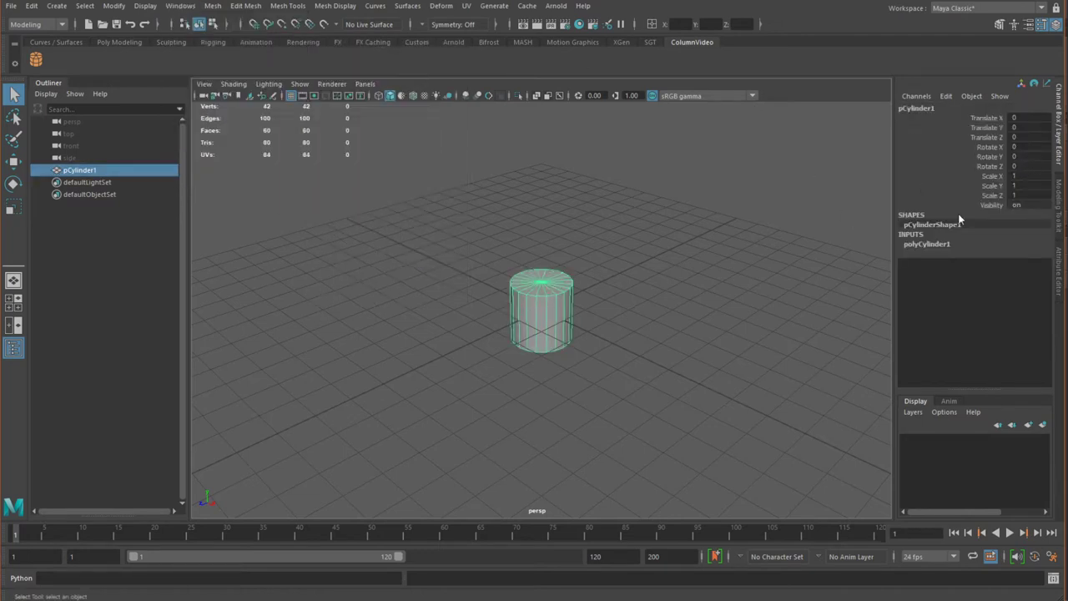
click(613, 283)
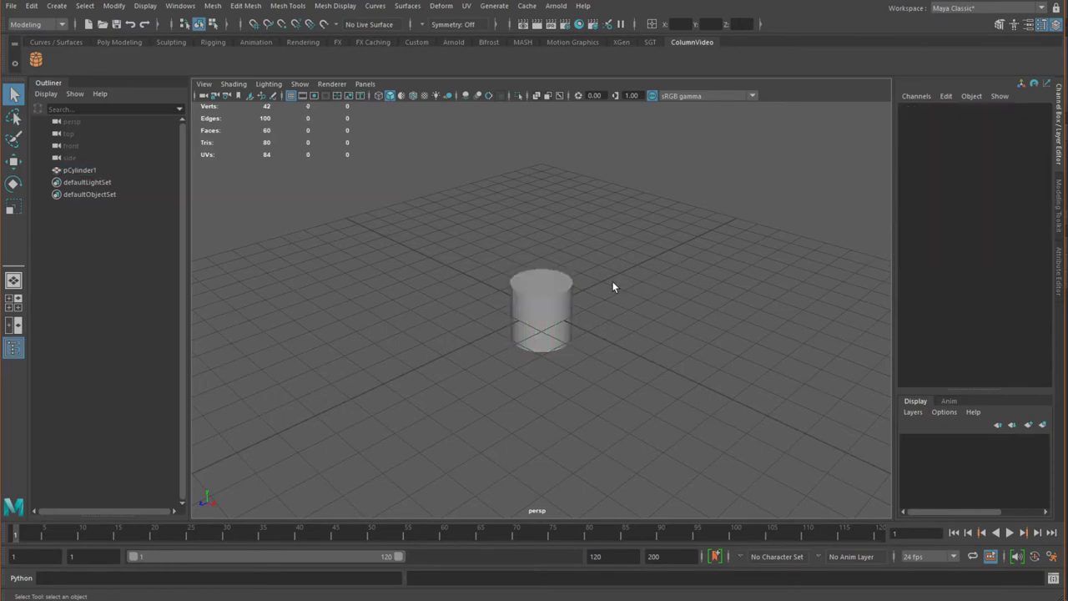
key(ctrl+z)
click(927, 244)
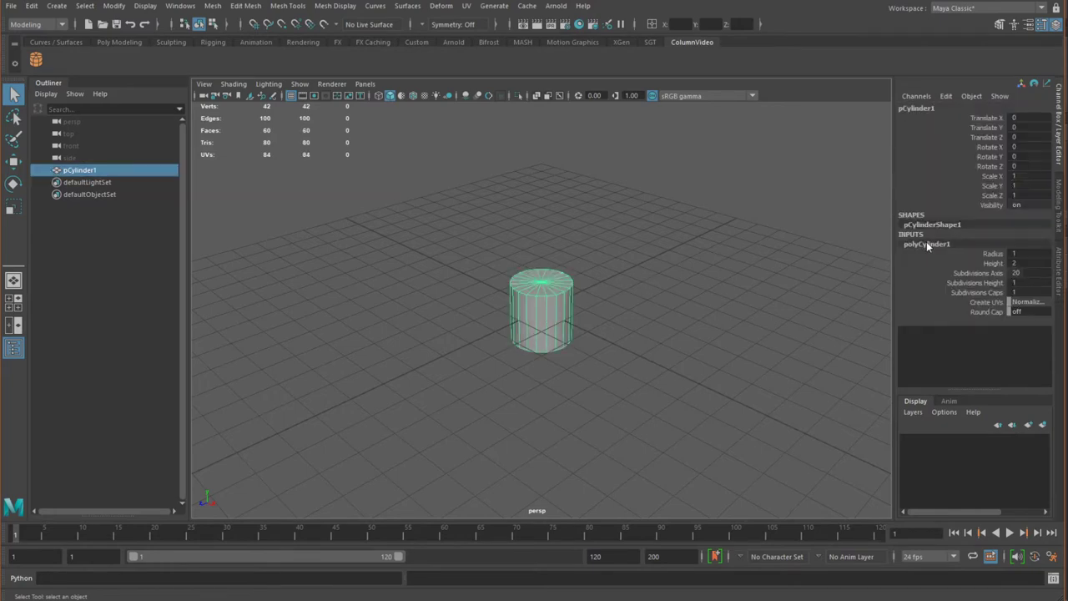
Try 10 axis subdivisions on the cylinder and set Subdivisions Axis back to 20
click(997, 273)
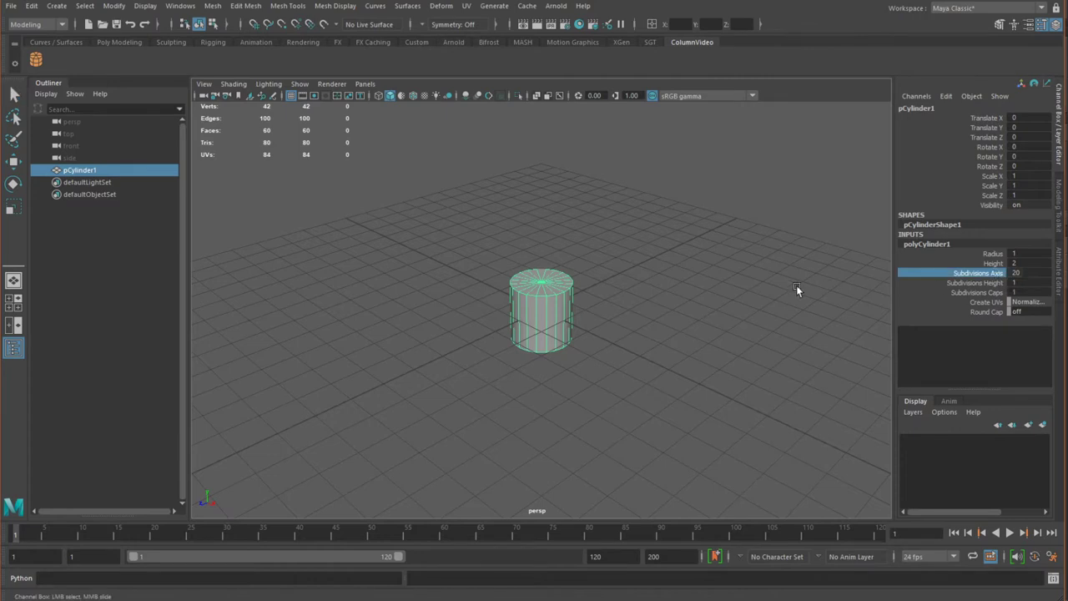
middle_drag(799, 291, 734, 299)
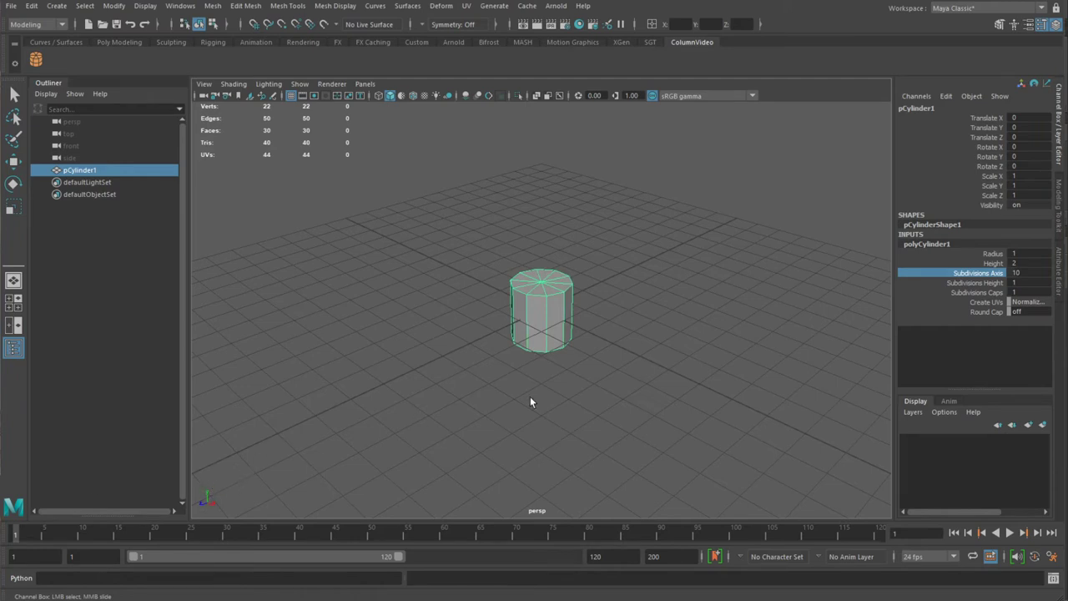
double_click(1015, 273)
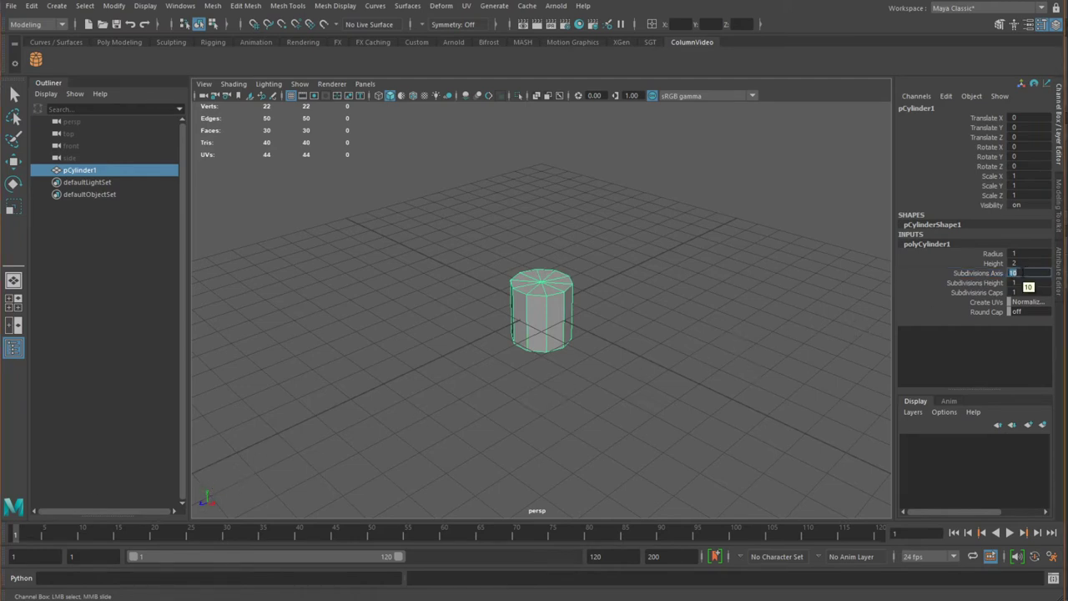
text(20)
key(Return)
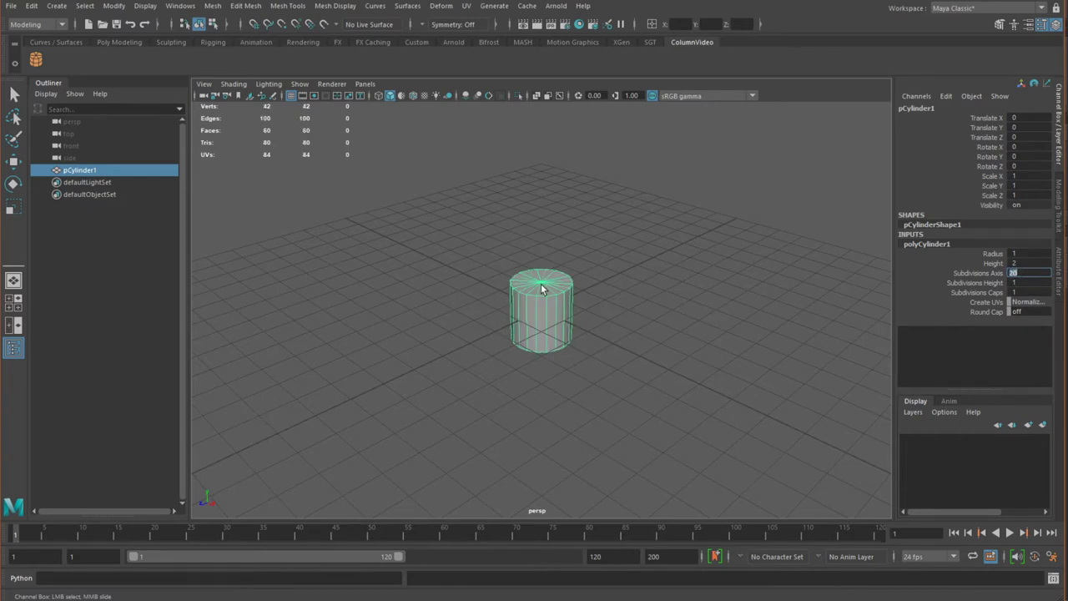
Set the cylinder's height to 1
double_click(1019, 263)
text(1)
key(Return)
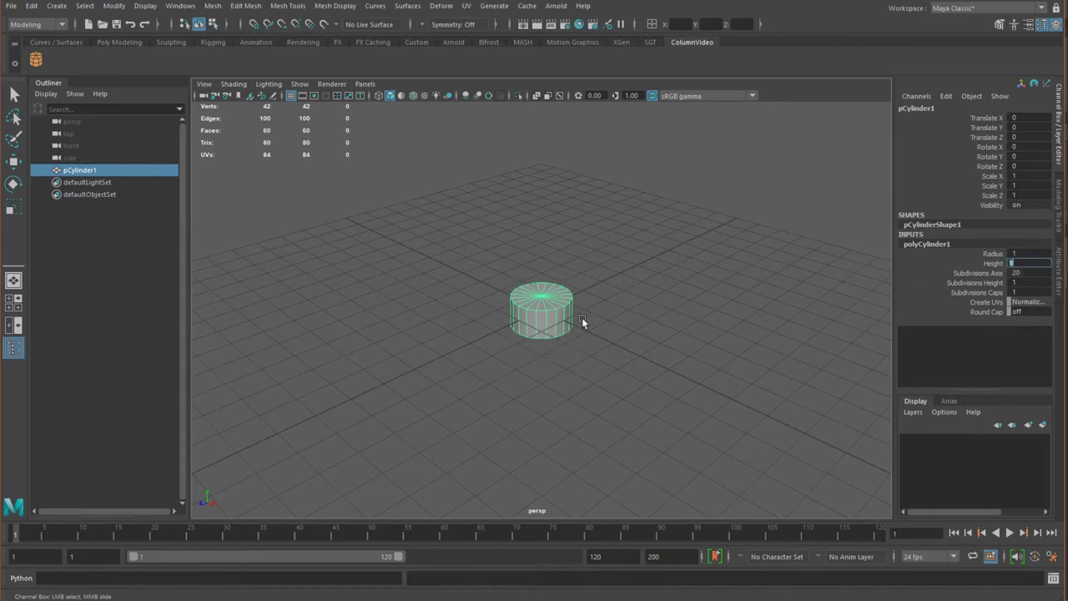
Try a radius of 2.5 on the cylinder and inspect it against the grid
double_click(1034, 252)
text(2.5)
key(Return)
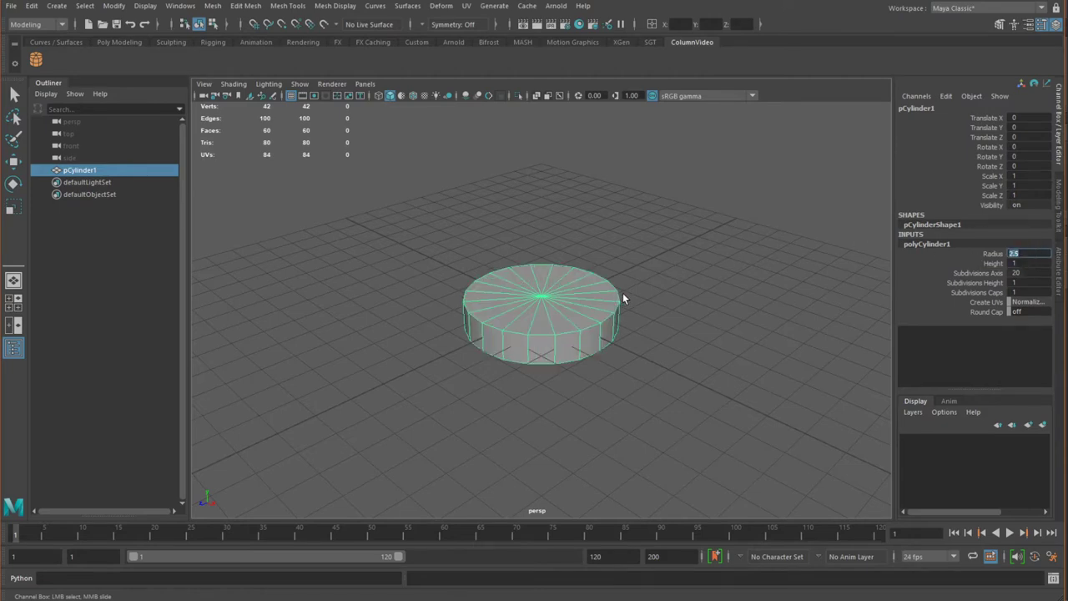
mouse_move(599, 347)
alt+mouse_down()
mouse_move(556, 348)
mouse_move(604, 339)
mouse_move(600, 348)
alt+mouse_up()
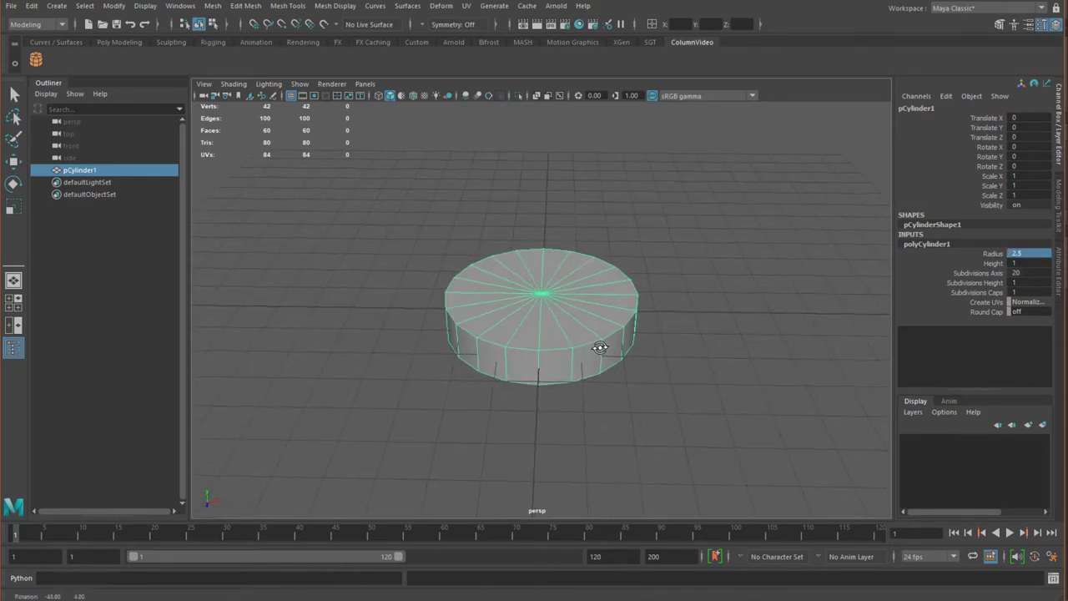
Set the cylinder's radius to 1.25
click(1027, 253)
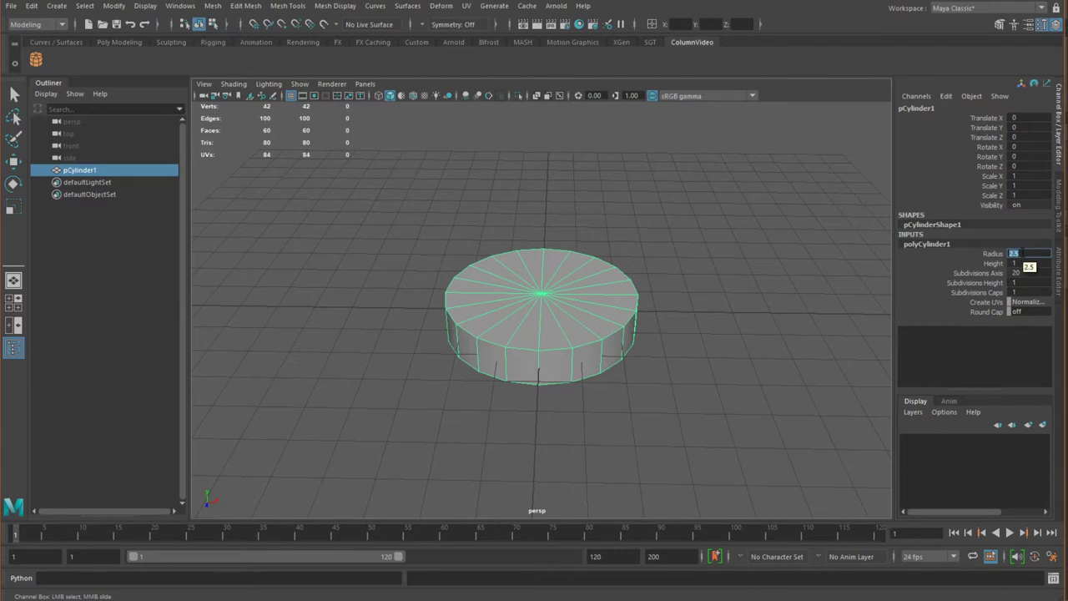
text(1.2)
key(Return)
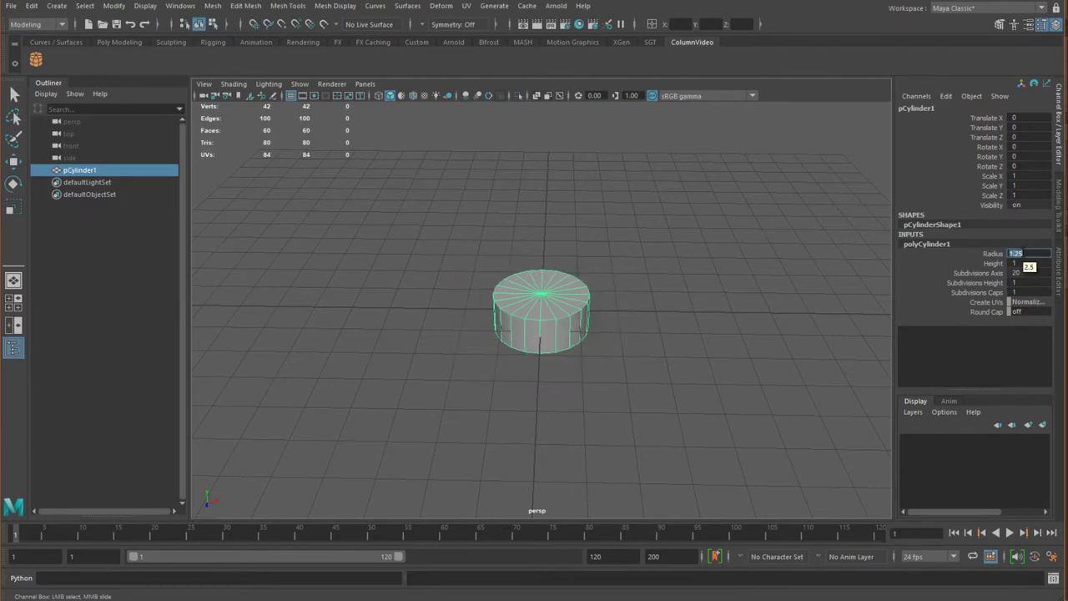
Delete all the top and bottom cap faces of the cylinder, leaving only its side faces, and return to object mode
click(690, 359)
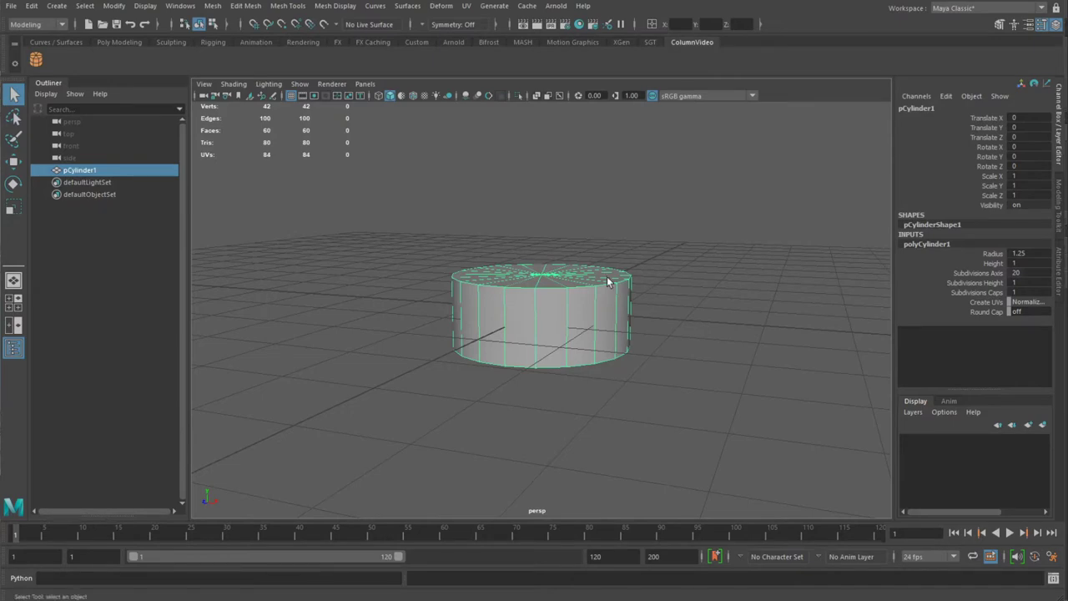
right_click(535, 306)
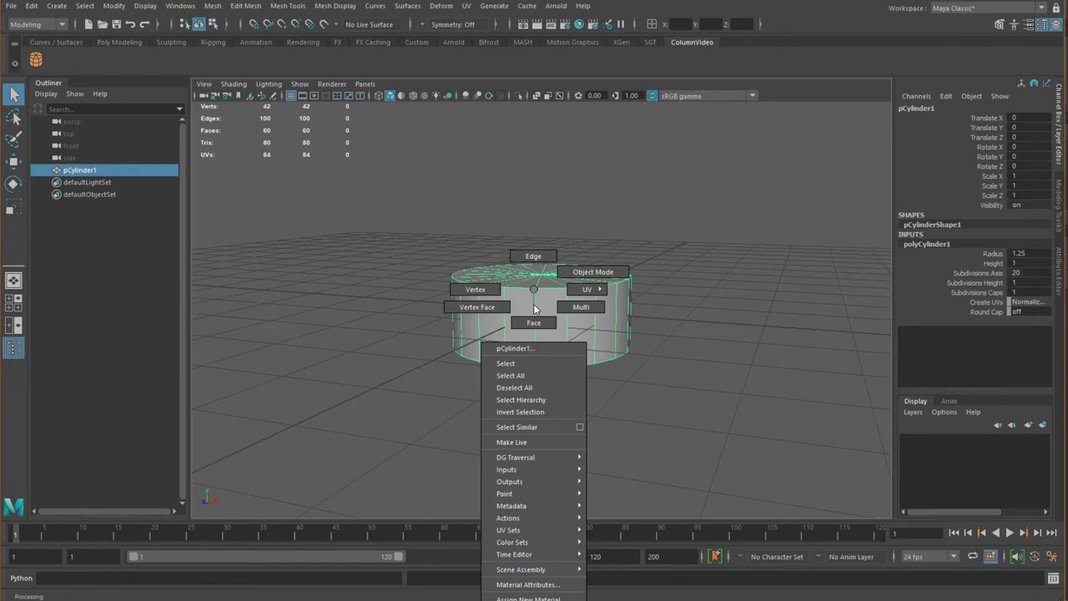
click(534, 324)
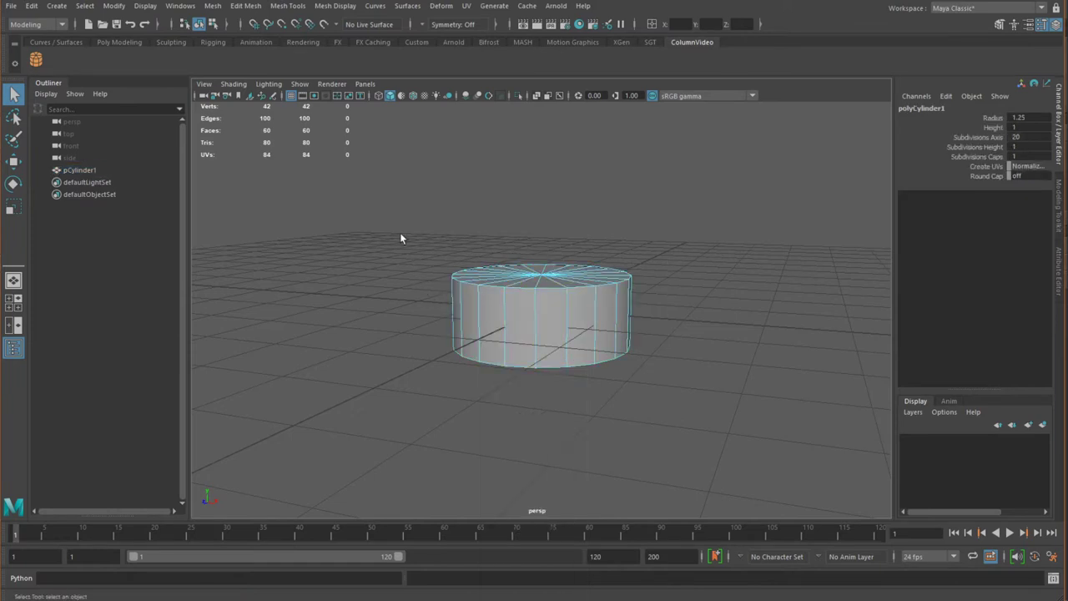
drag(397, 225, 714, 433)
alt+drag(713, 433, 639, 398)
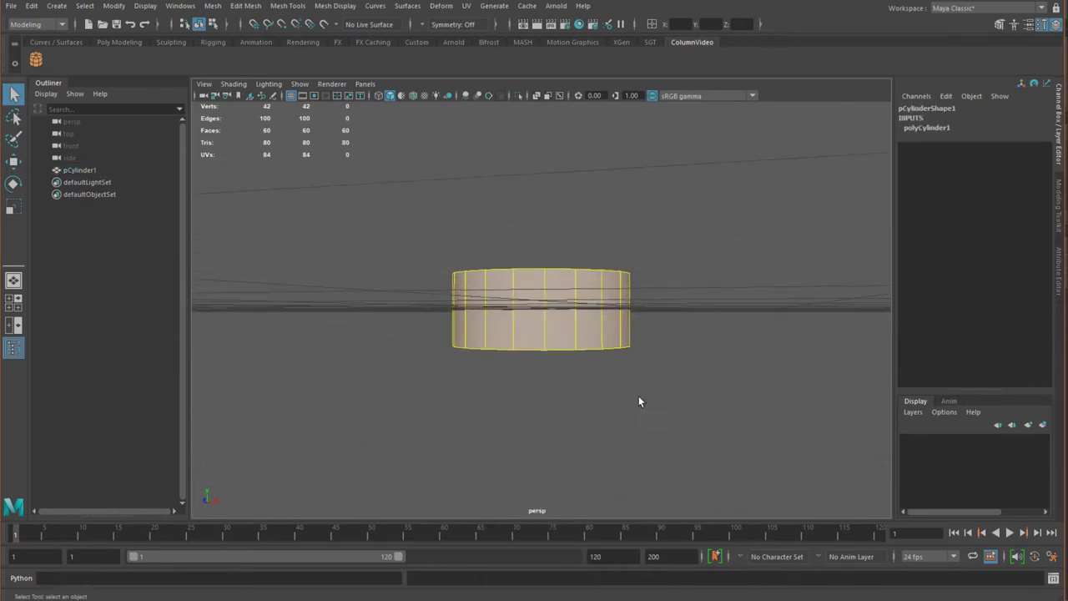
drag(665, 302, 419, 309)
alt+drag(617, 307, 594, 371)
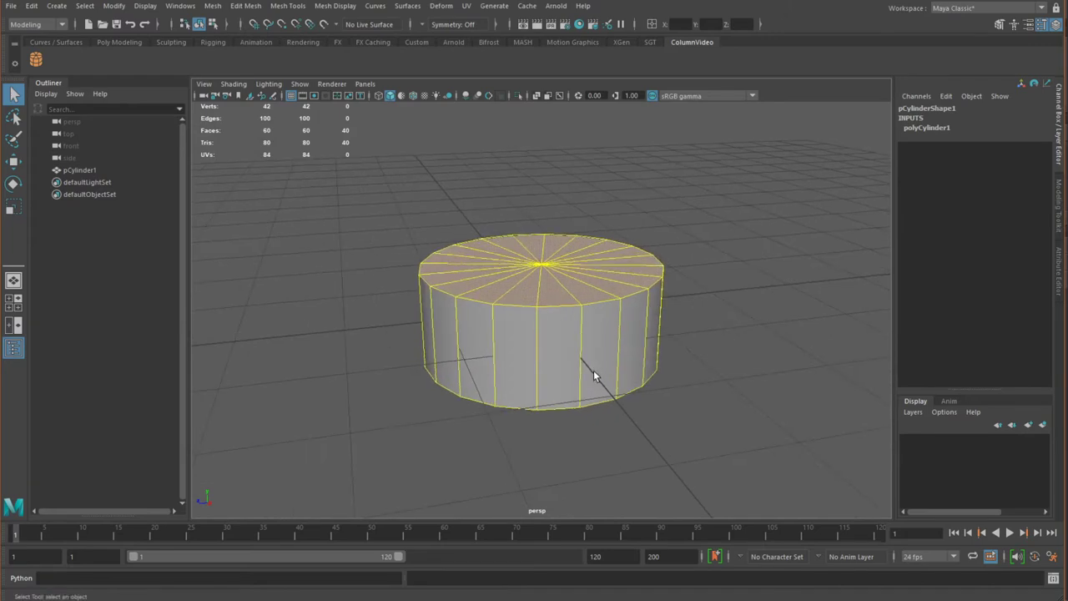
key(Delete)
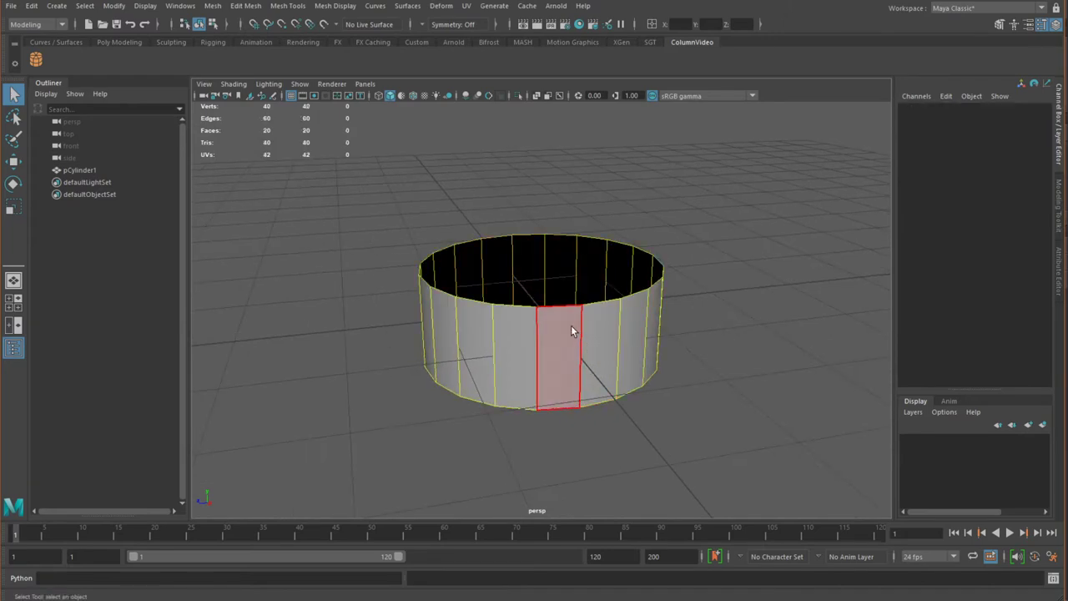
right_drag(572, 290, 631, 272)
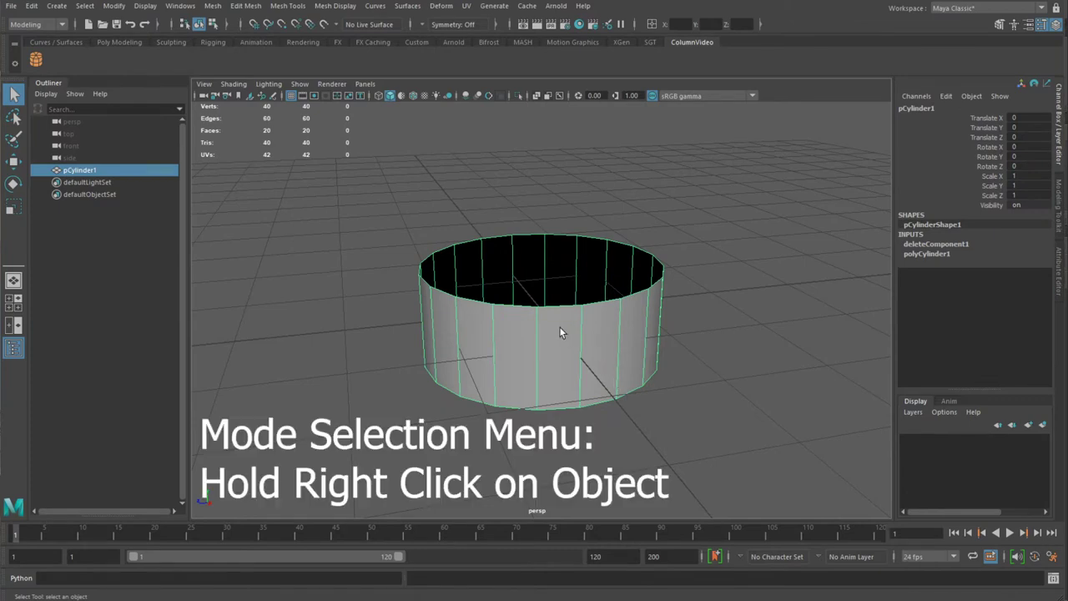
right_drag(554, 318, 552, 289)
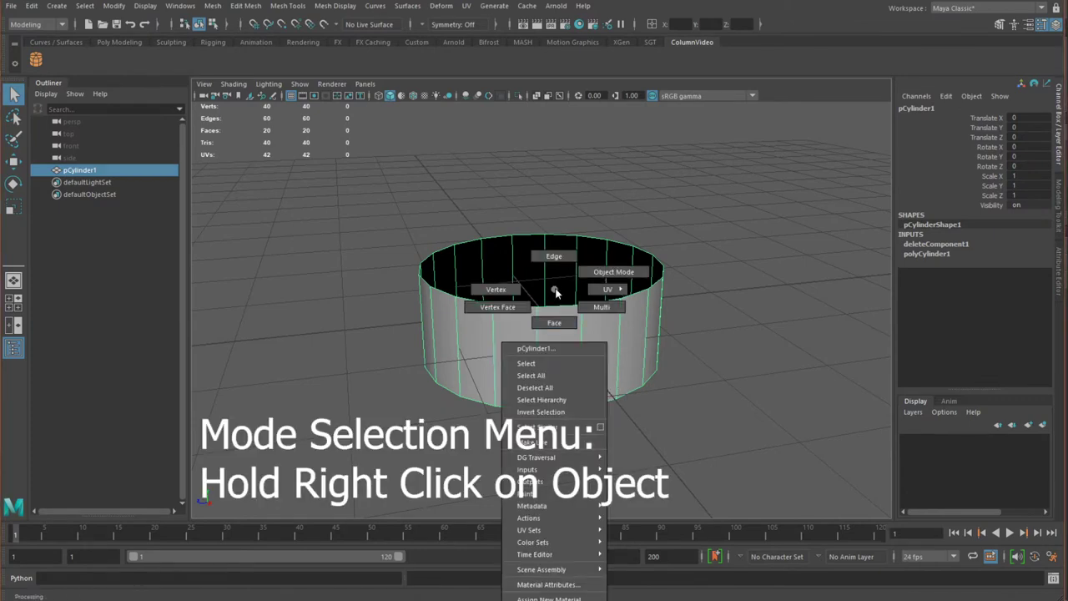
right_drag(555, 289, 551, 291)
right_drag(378, 290, 379, 295)
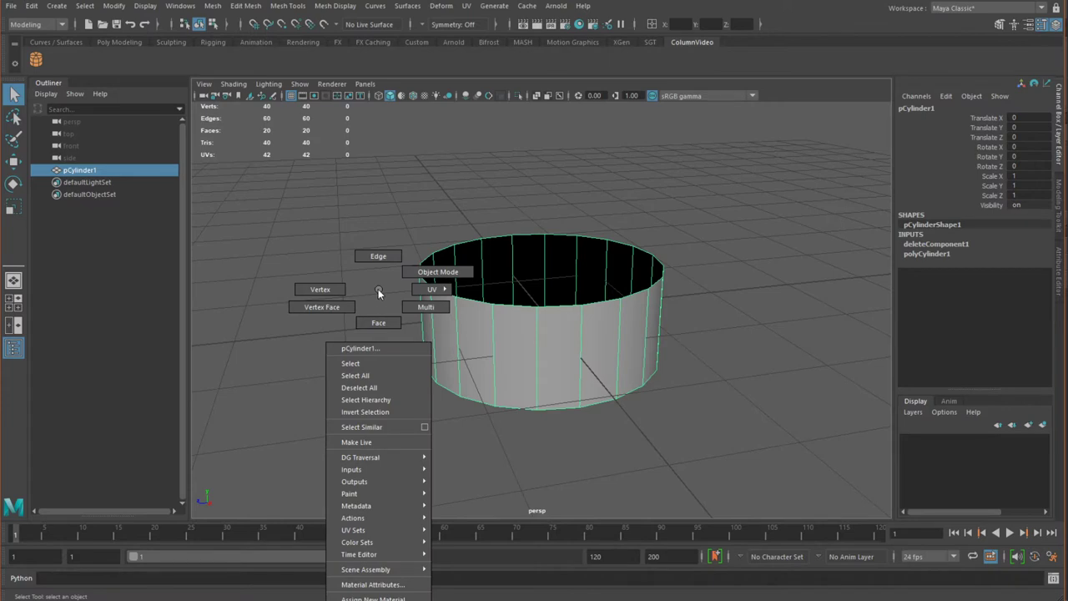
right_drag(378, 289, 391, 269)
click(391, 268)
click(454, 298)
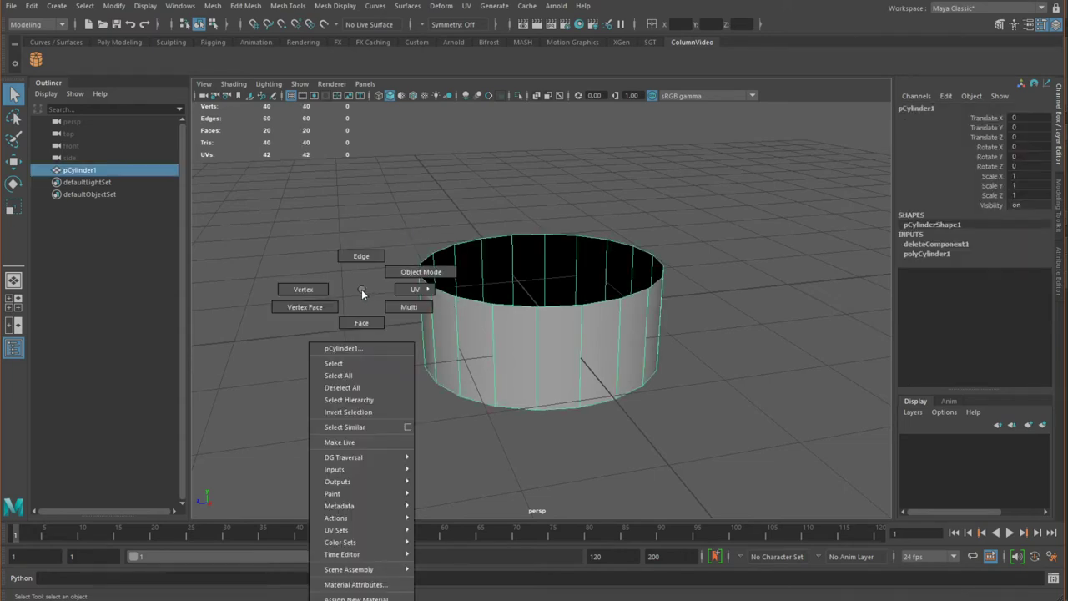
click(361, 289)
click(364, 288)
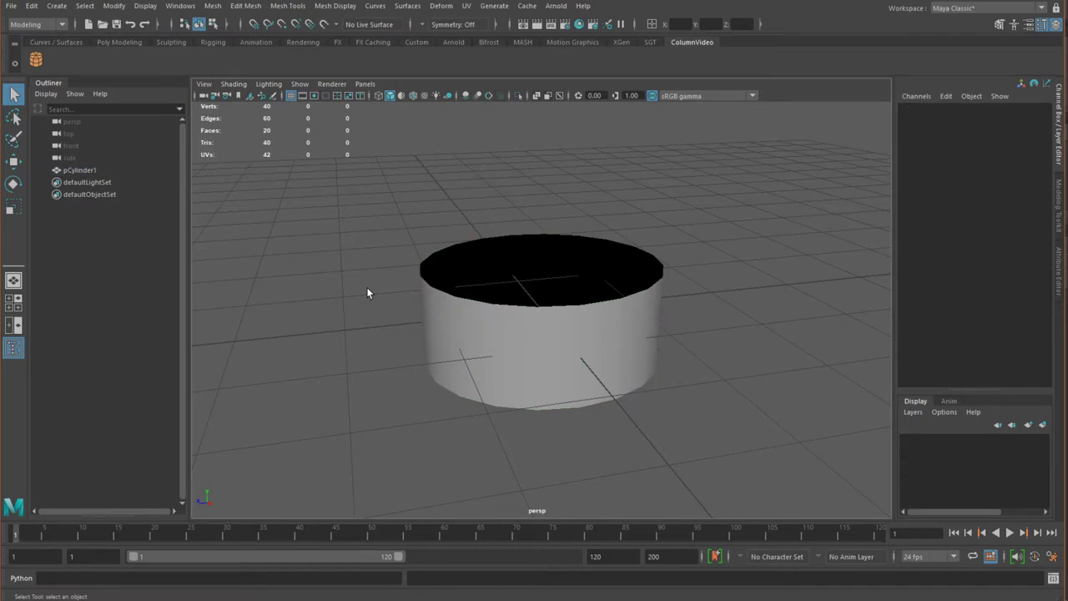
click(505, 318)
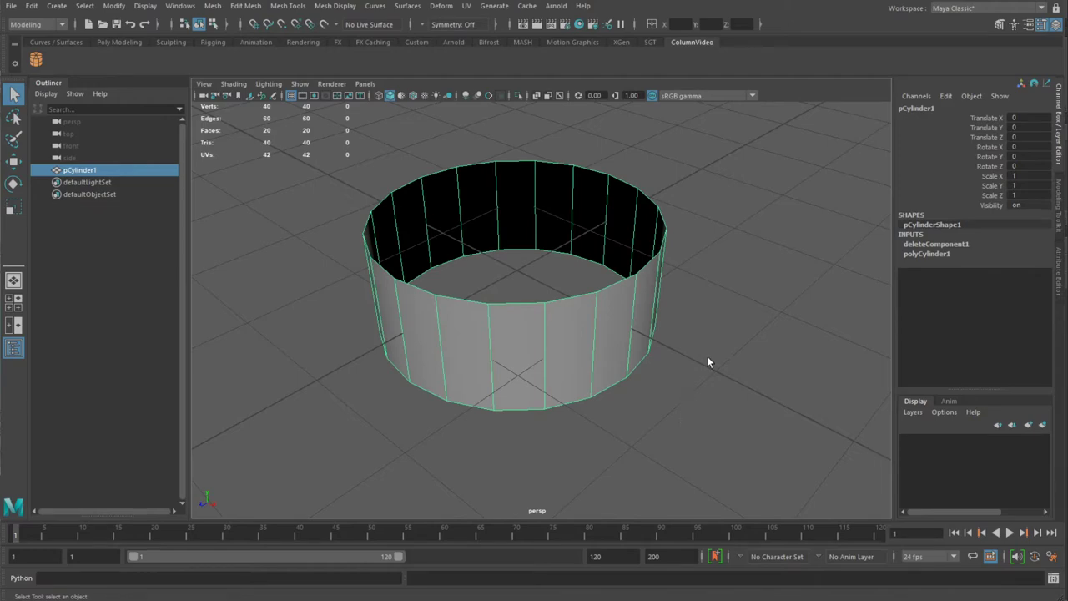
alt+drag(718, 348, 744, 343)
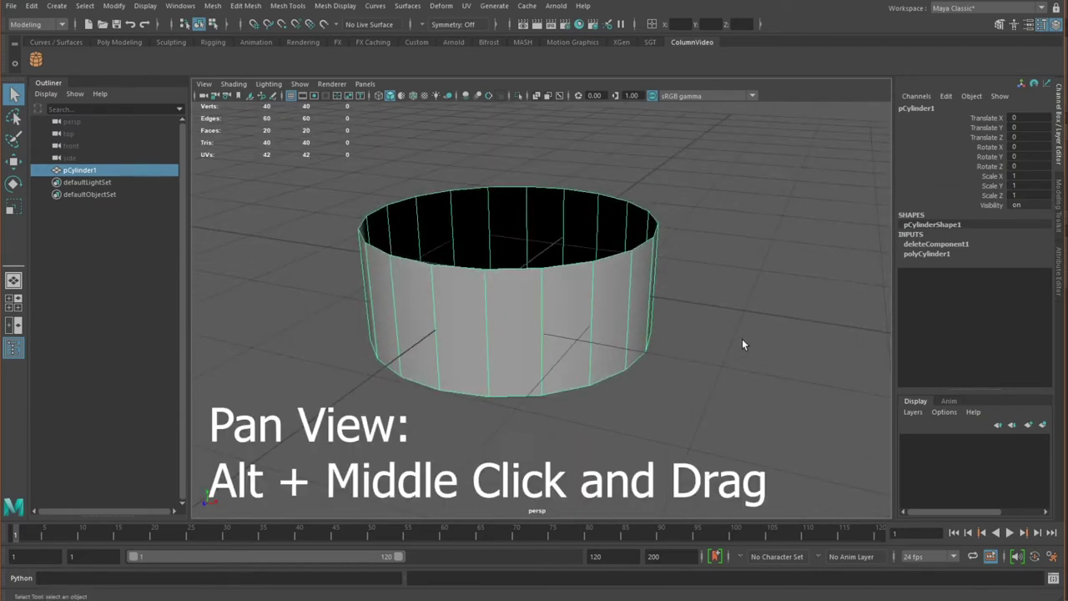
mouse_move(735, 337)
alt+middle_down()
mouse_move(637, 392)
mouse_move(493, 319)
mouse_move(738, 281)
mouse_move(777, 420)
mouse_move(548, 342)
mouse_move(729, 338)
mouse_move(733, 320)
alt+middle_up()
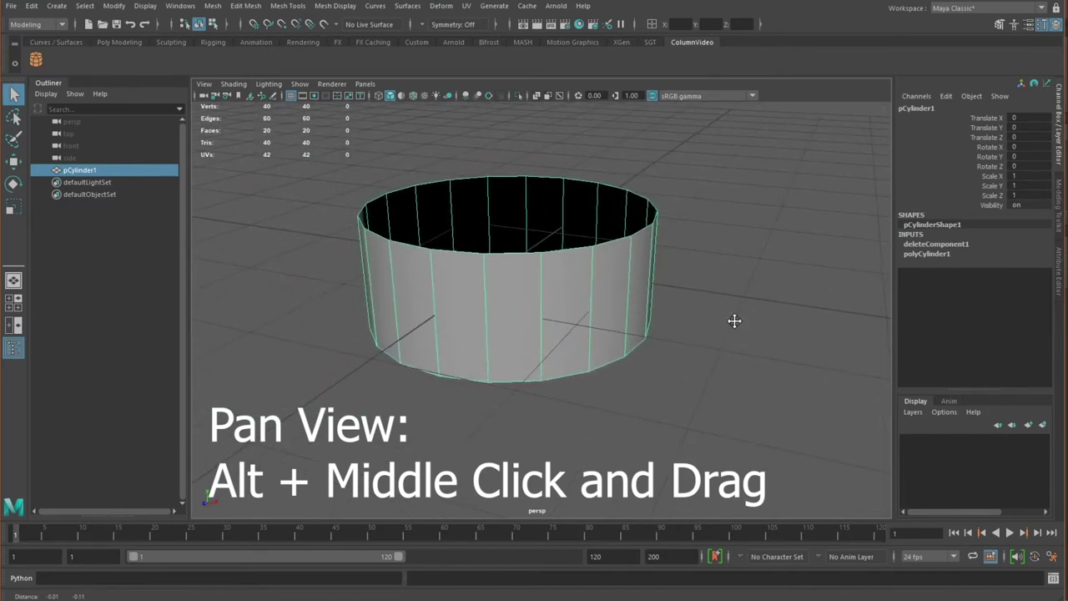
alt+right_drag(768, 356, 443, 228)
click(581, 258)
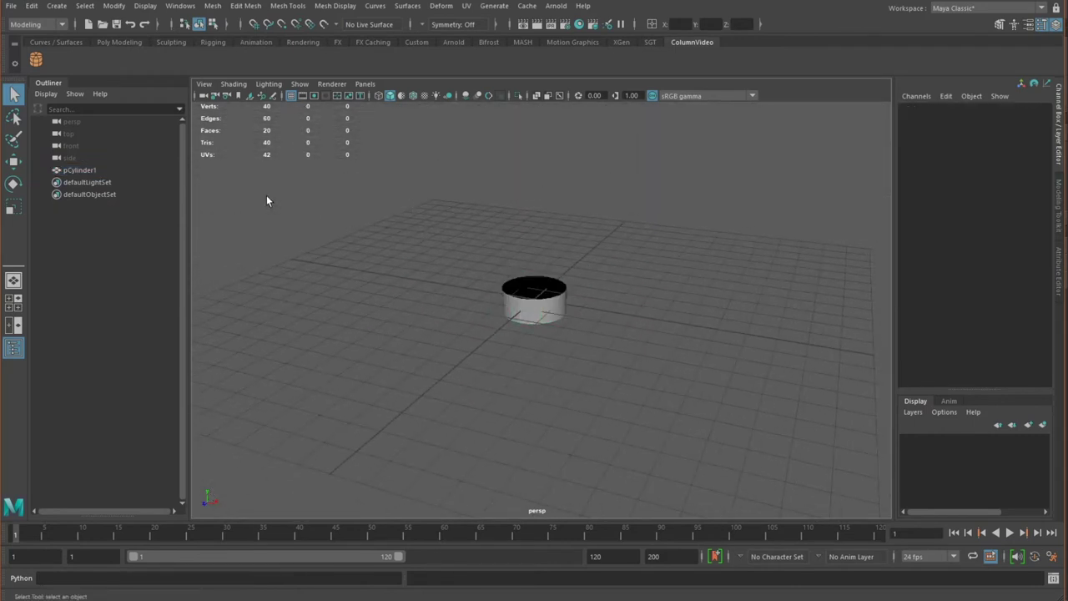
Create a second polygon cylinder, move it to about Translate Y 5.9 and Translate Z 11, and frame it in the view
click(36, 60)
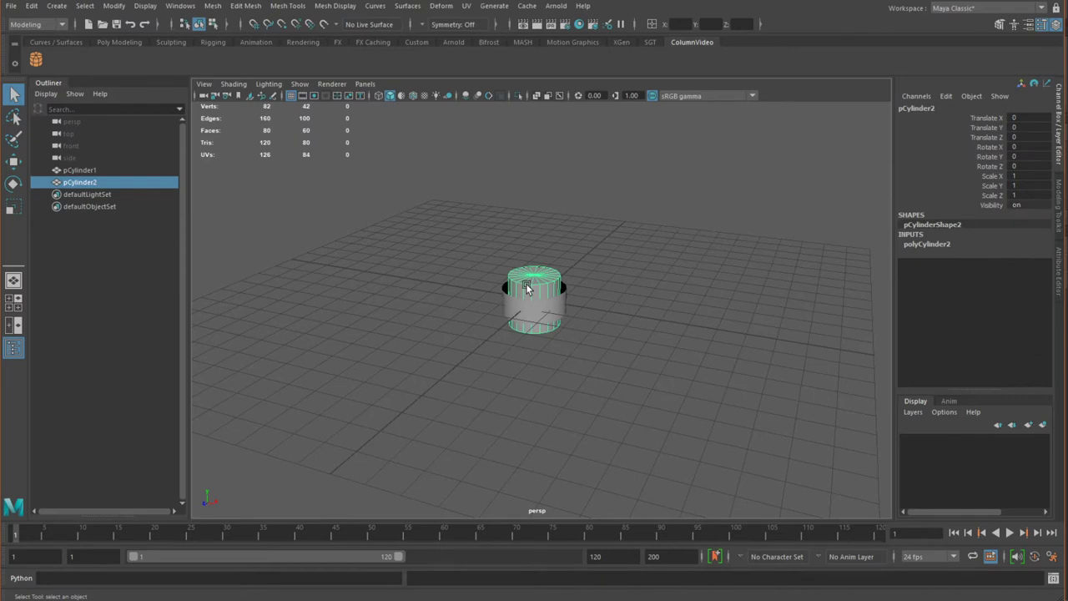
key(w)
drag(526, 288, 305, 222)
key(f)
scroll(556, 252, down, 5)
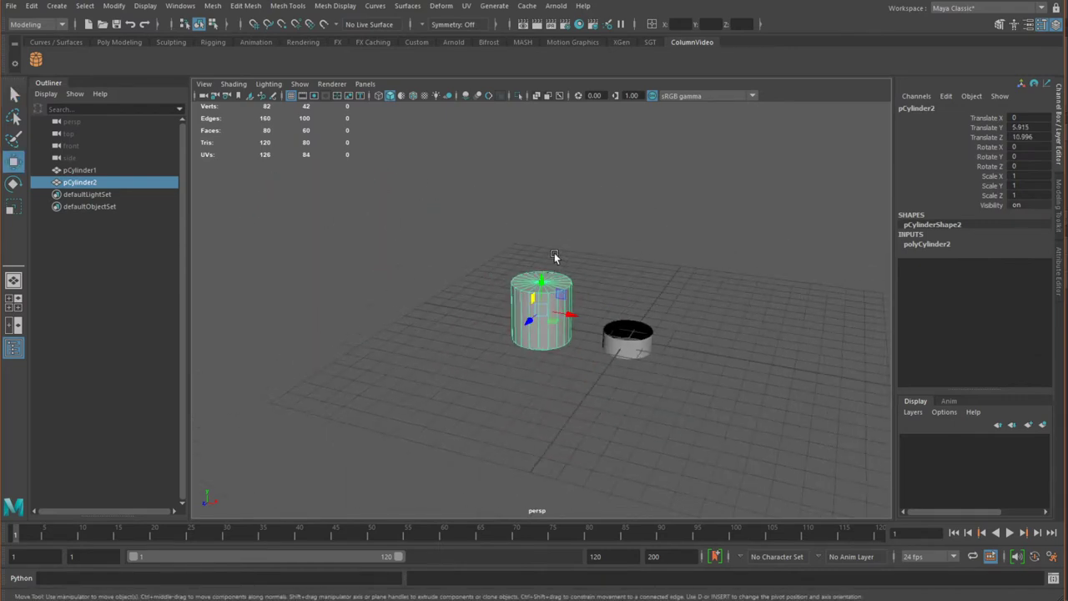
Select the original open cylinder and focus the camera on it
click(635, 275)
alt+drag(635, 275, 691, 328)
click(692, 327)
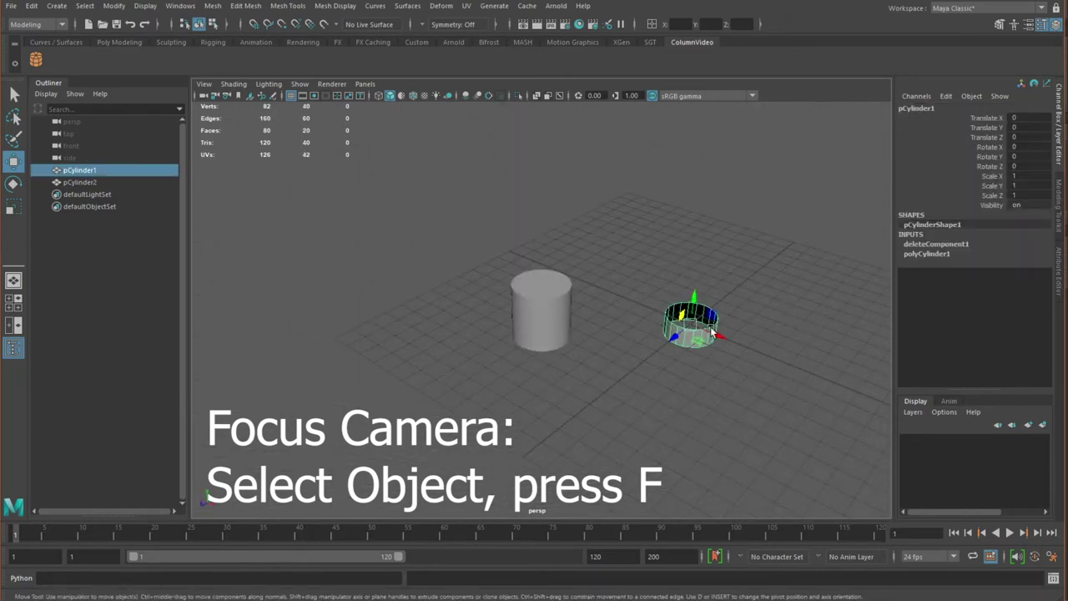
alt+drag(711, 270, 672, 268)
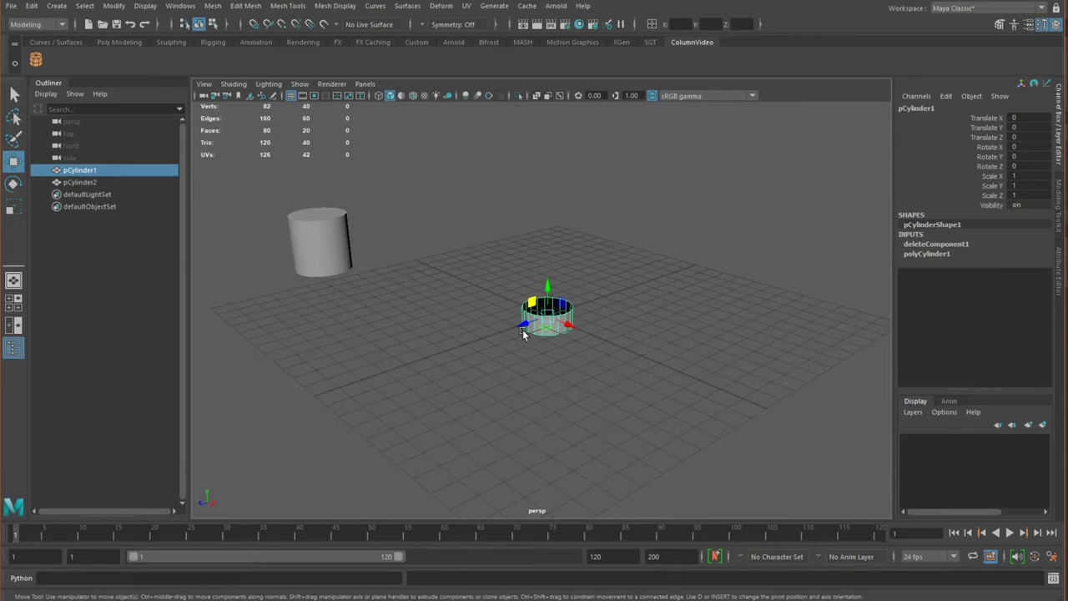
key(f)
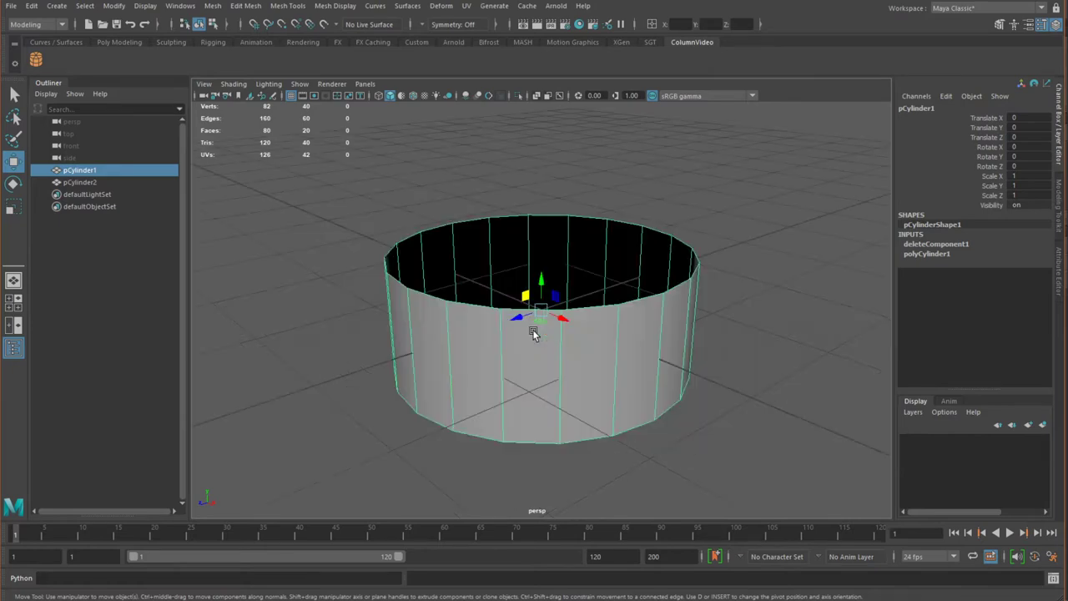
scroll(535, 334, down, 5)
alt+drag(501, 341, 356, 350)
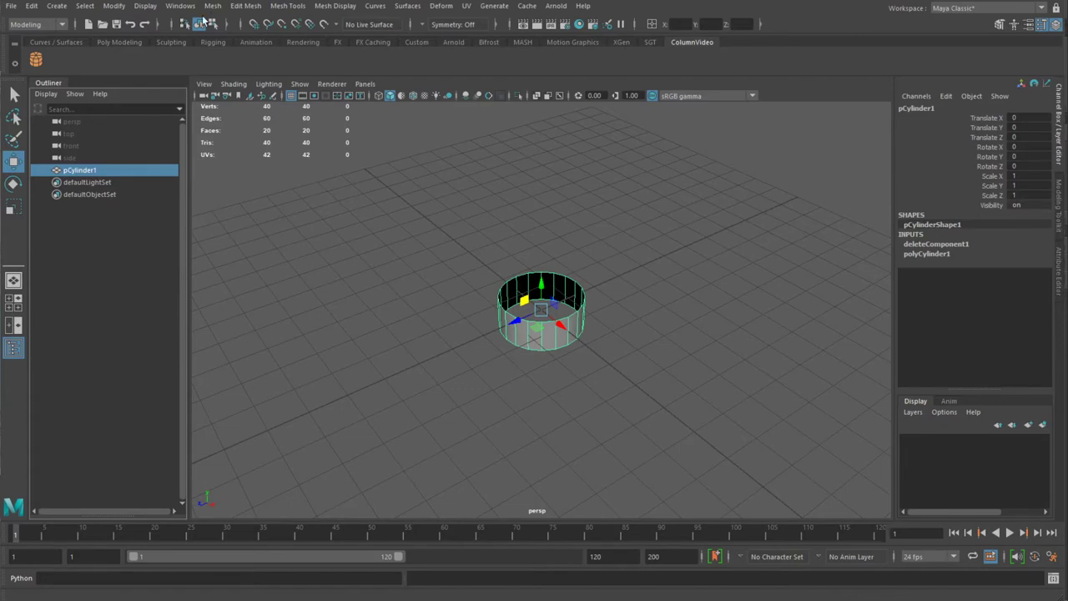
Add the Extrude command to the ColumnVideo shelf
click(247, 6)
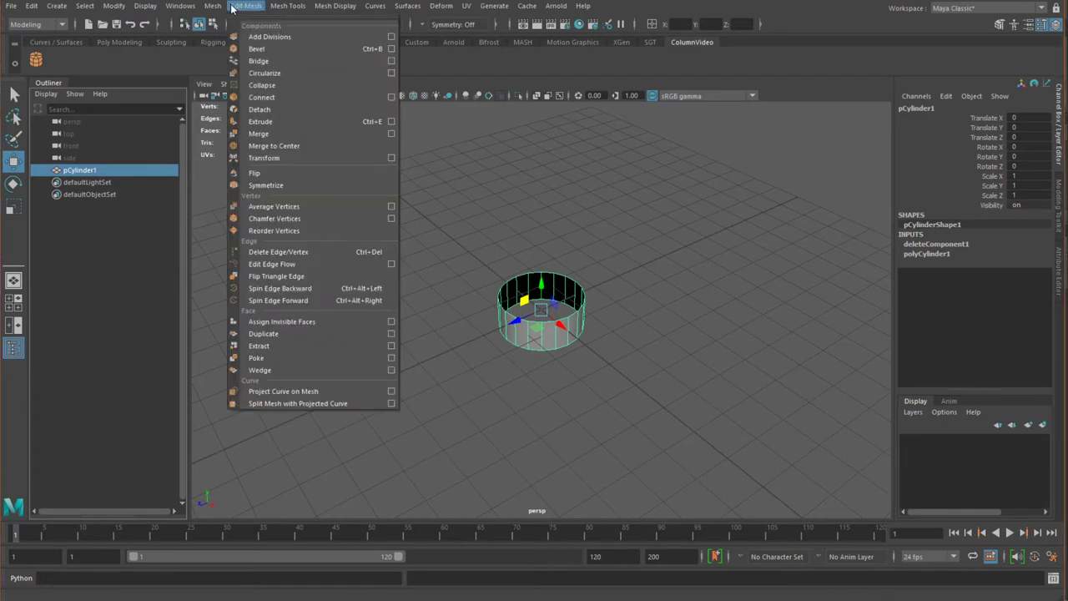
ctrl+shift+click(303, 122)
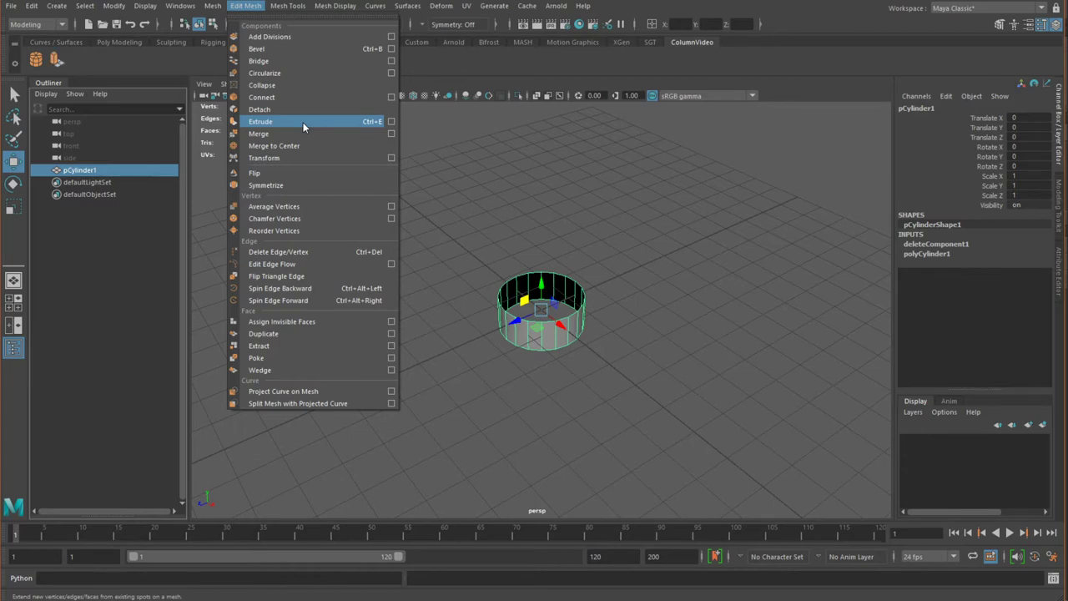
click(619, 359)
Switch the open cylinder to face mode and select all of its side faces
scroll(584, 334, up, 3)
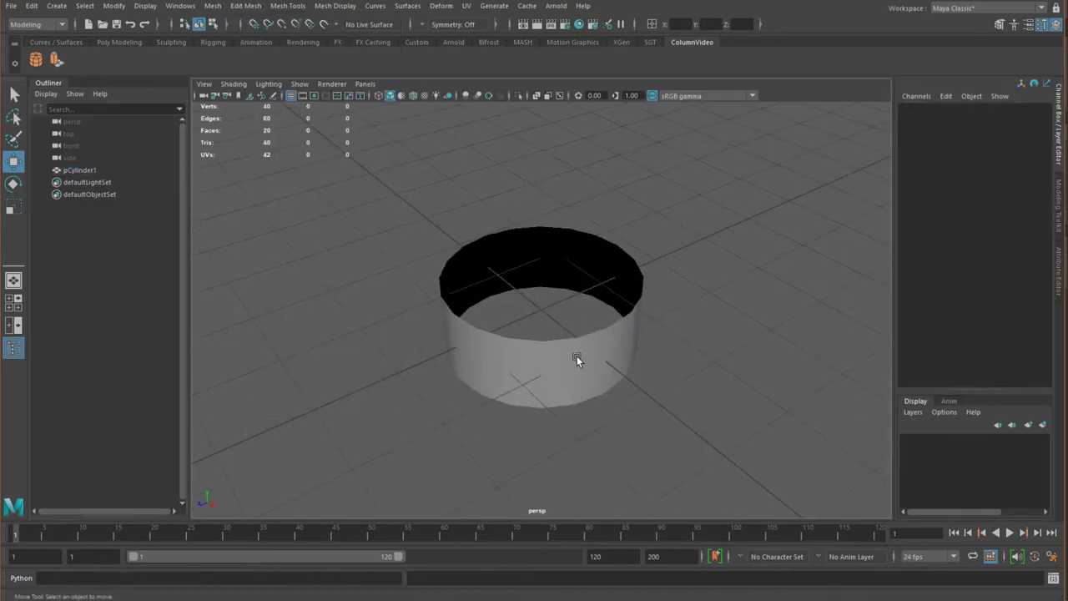
click(577, 359)
right_click(582, 347)
click(578, 323)
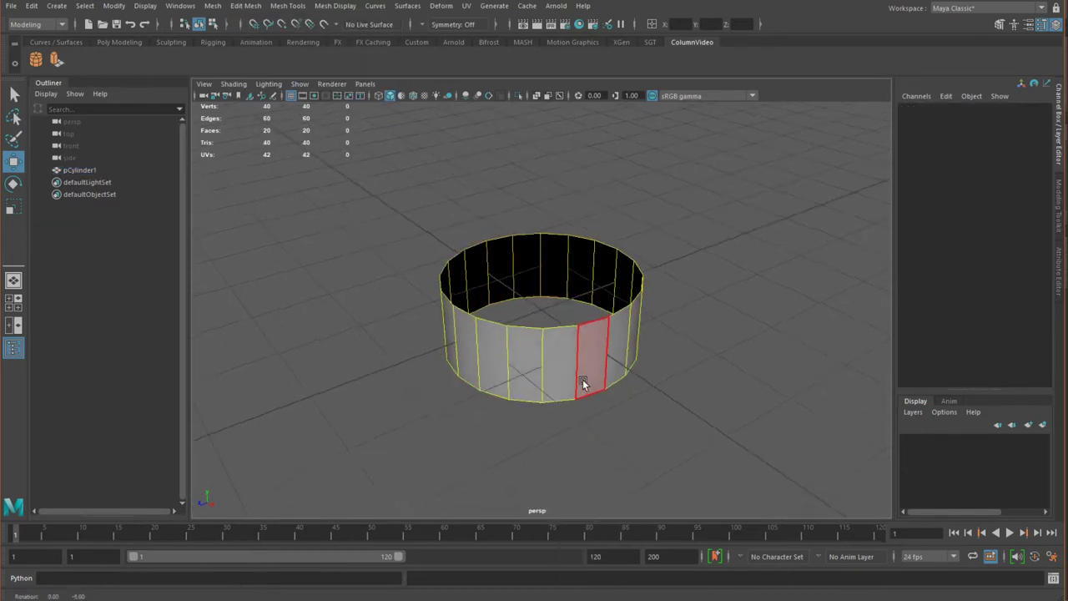
alt+drag(581, 382, 577, 353)
drag(661, 308, 455, 324)
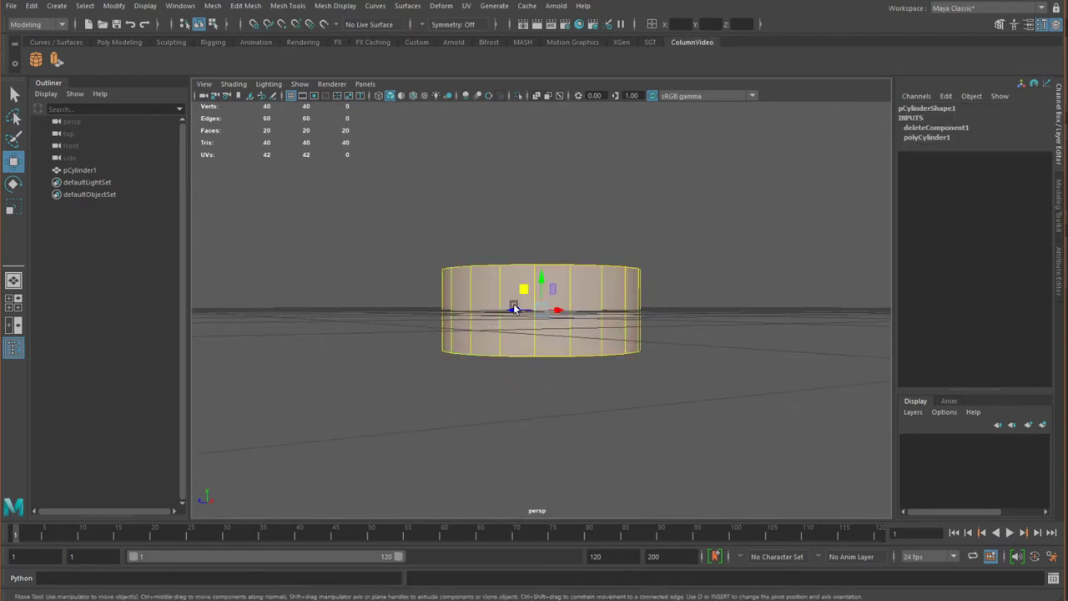
alt+drag(508, 378, 523, 418)
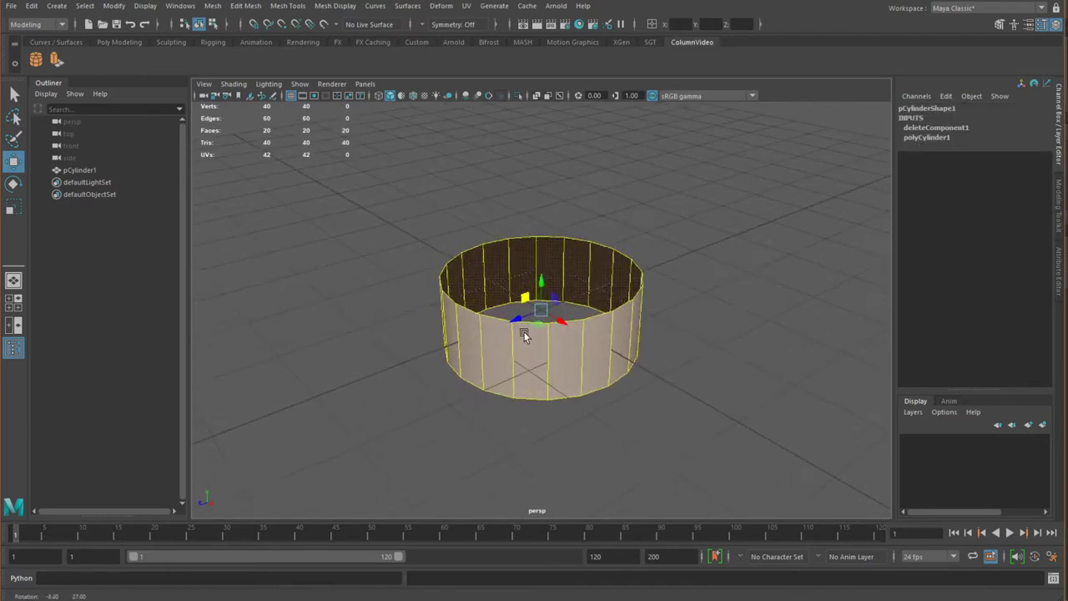
Extrude the selected side faces with Keep Faces Together set to Off
click(57, 61)
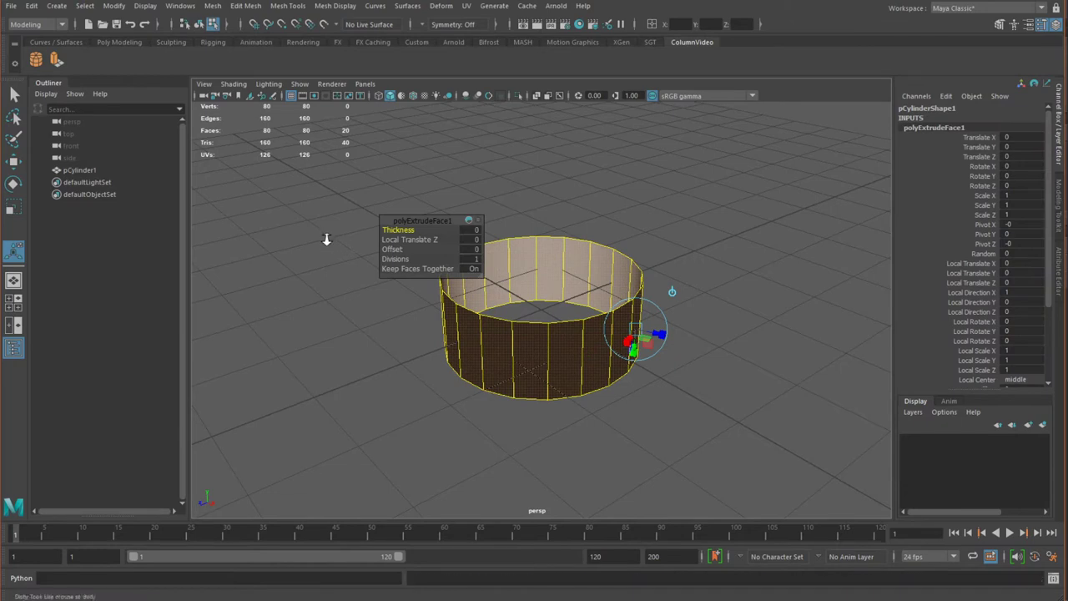
alt+right_drag(327, 239, 360, 286)
drag(438, 222, 299, 217)
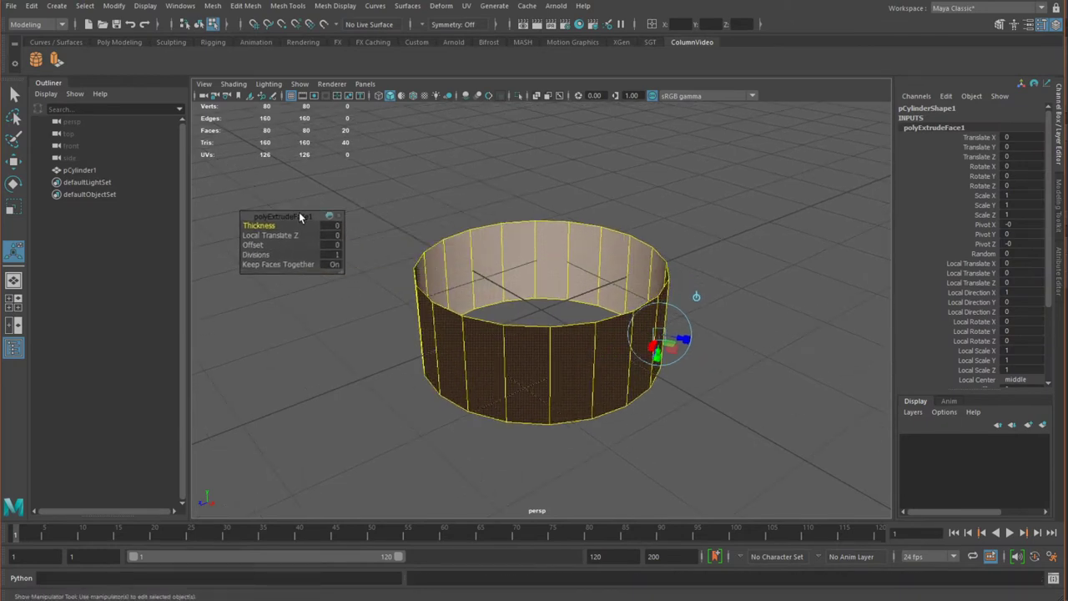
click(334, 266)
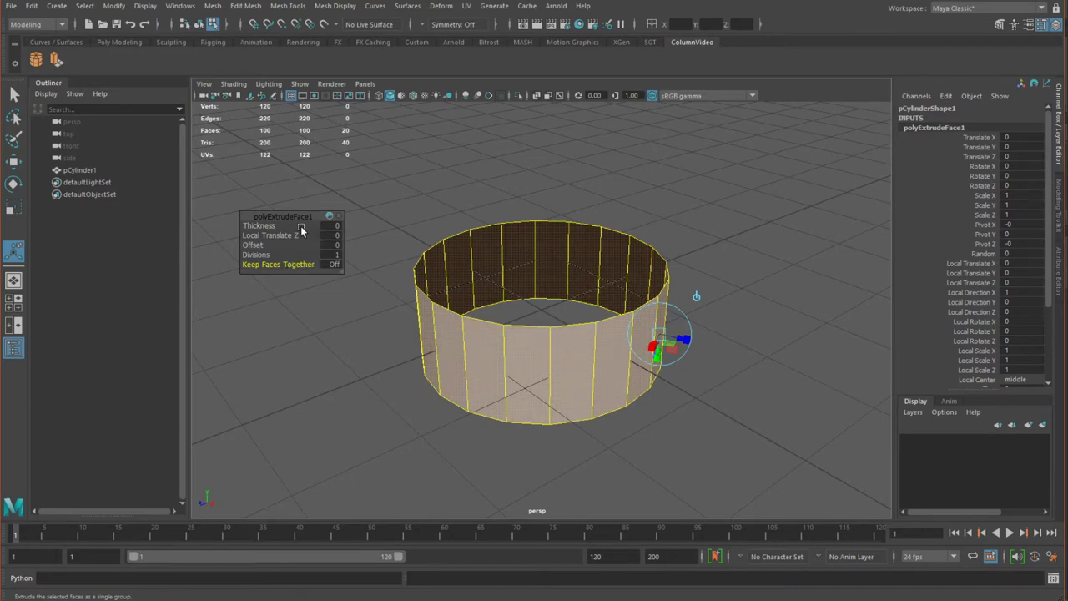
Set the face extrusion's thickness to -0.05 and its offset to 0.05
drag(280, 225, 276, 225)
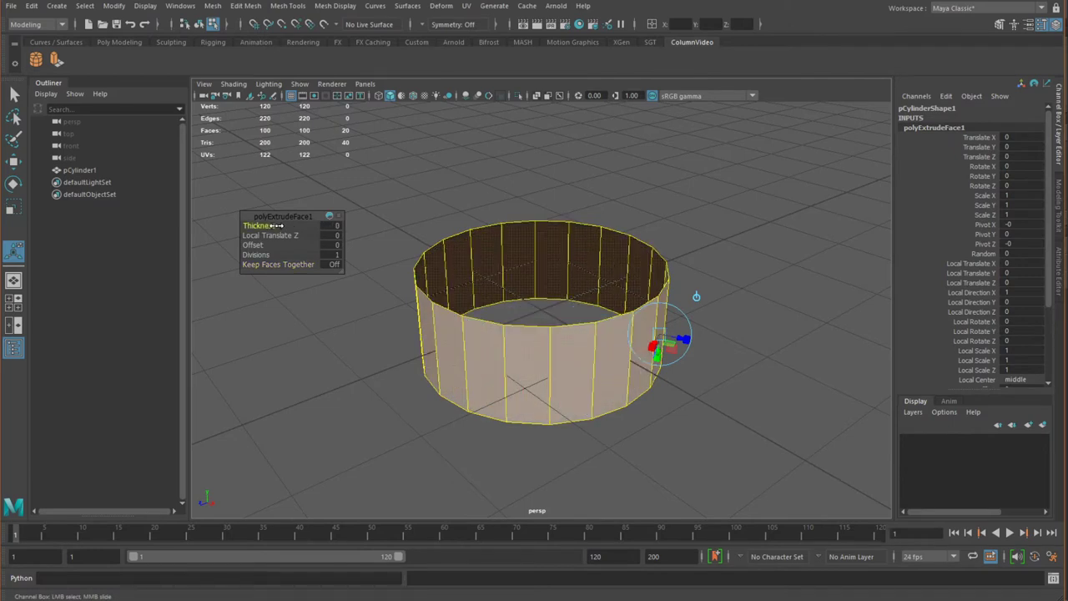
drag(275, 225, 271, 226)
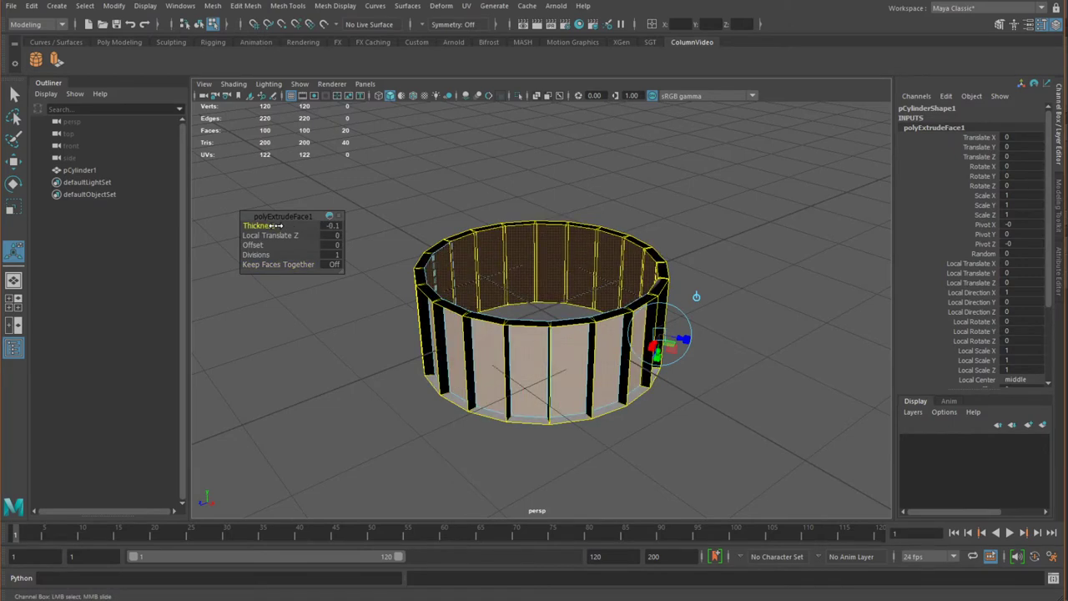
click(332, 227)
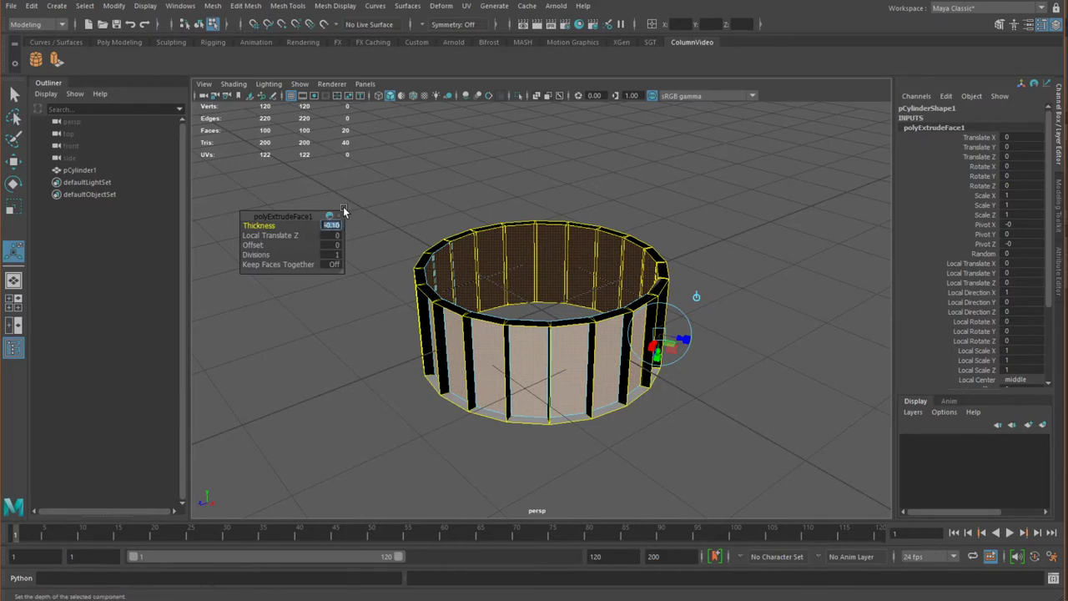
text(-0.05)
key(Return)
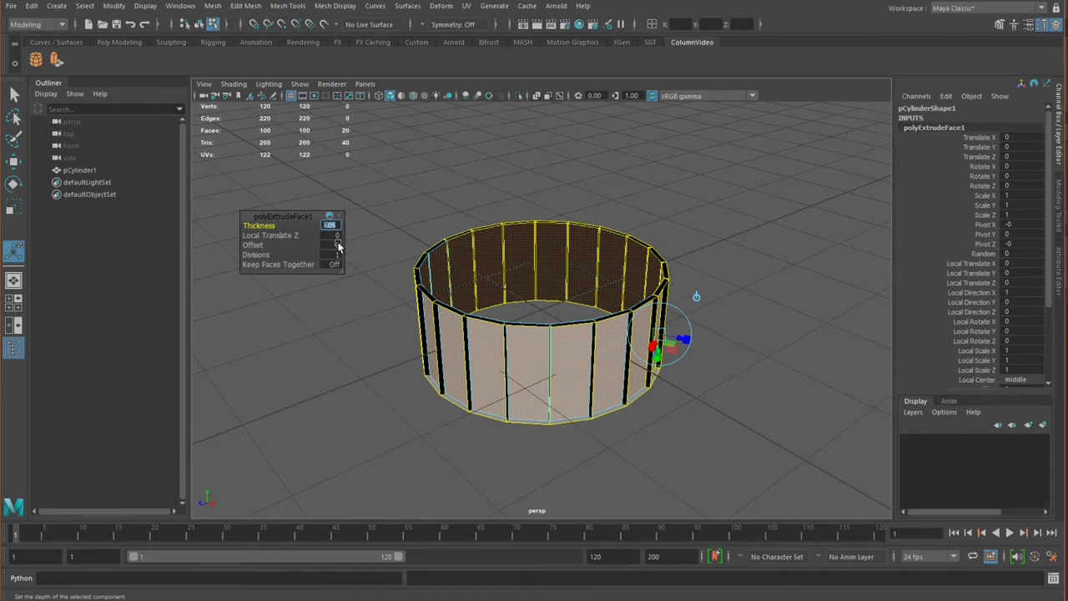
click(338, 245)
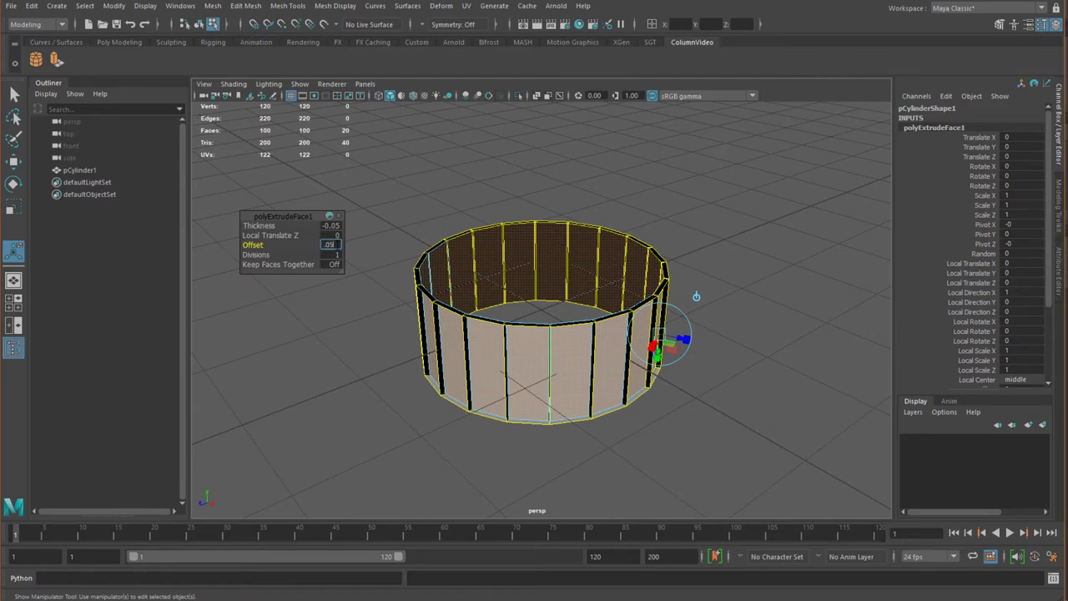
key(Return)
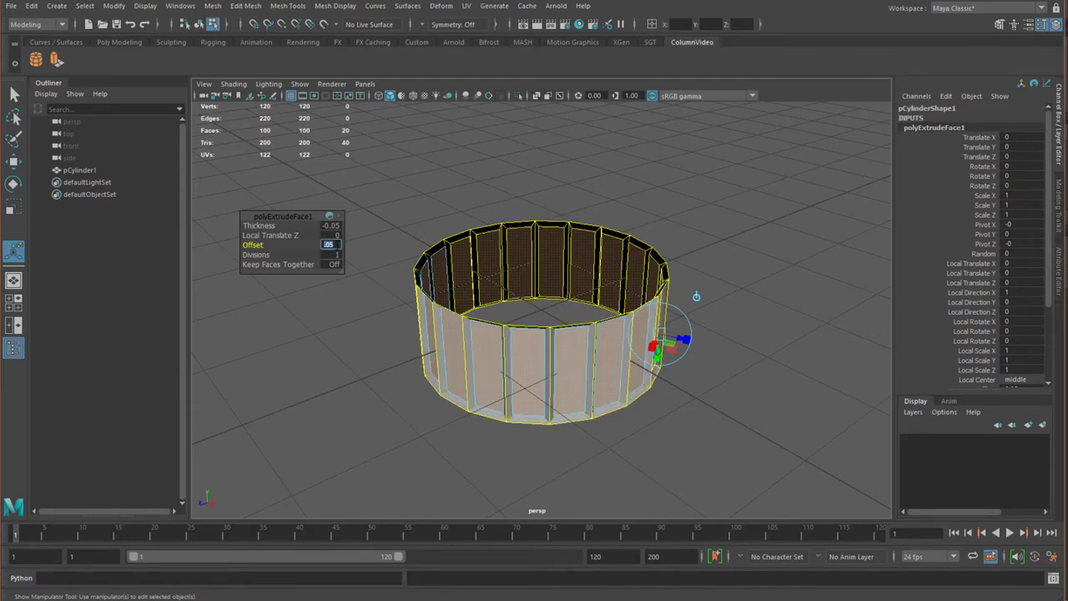
Close the side-face extrusion and select the whole cylinder in object mode
alt+drag(488, 363, 434, 373)
alt+right_drag(394, 340, 416, 342)
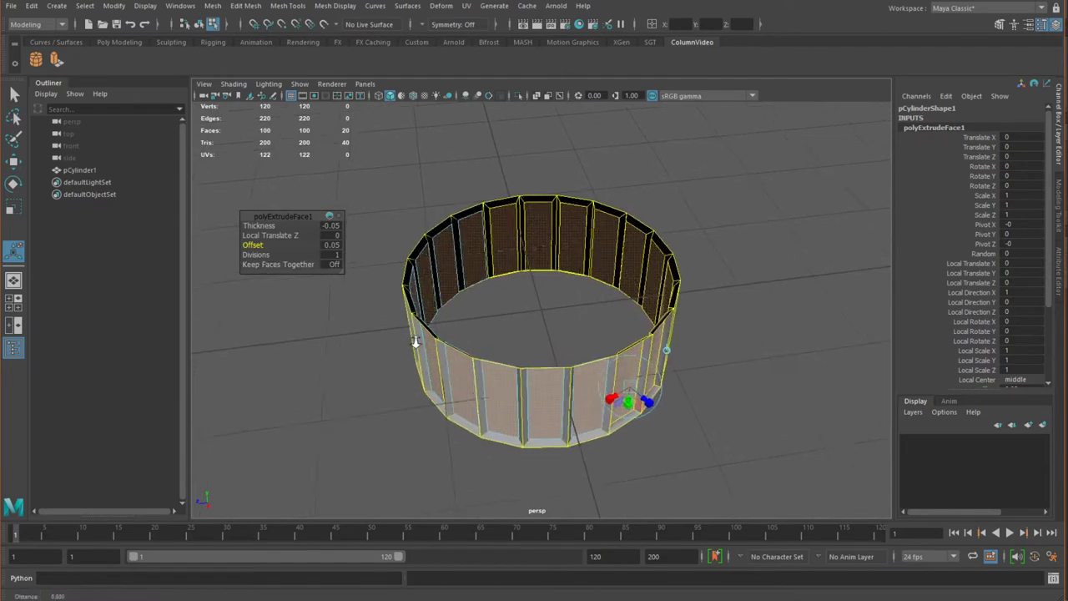
alt+drag(415, 341, 487, 311)
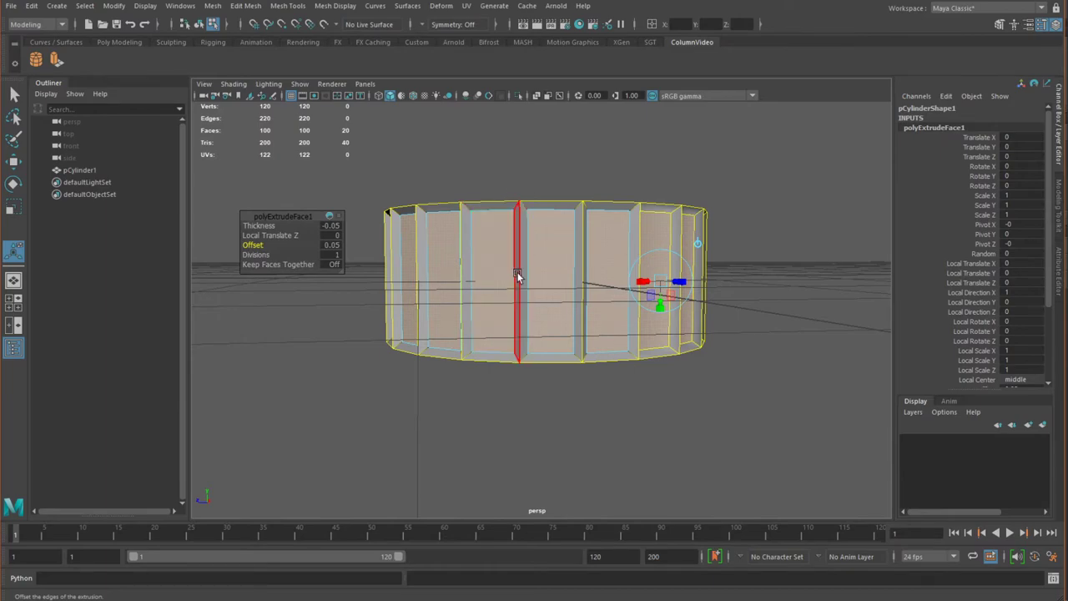
alt+drag(477, 262, 418, 264)
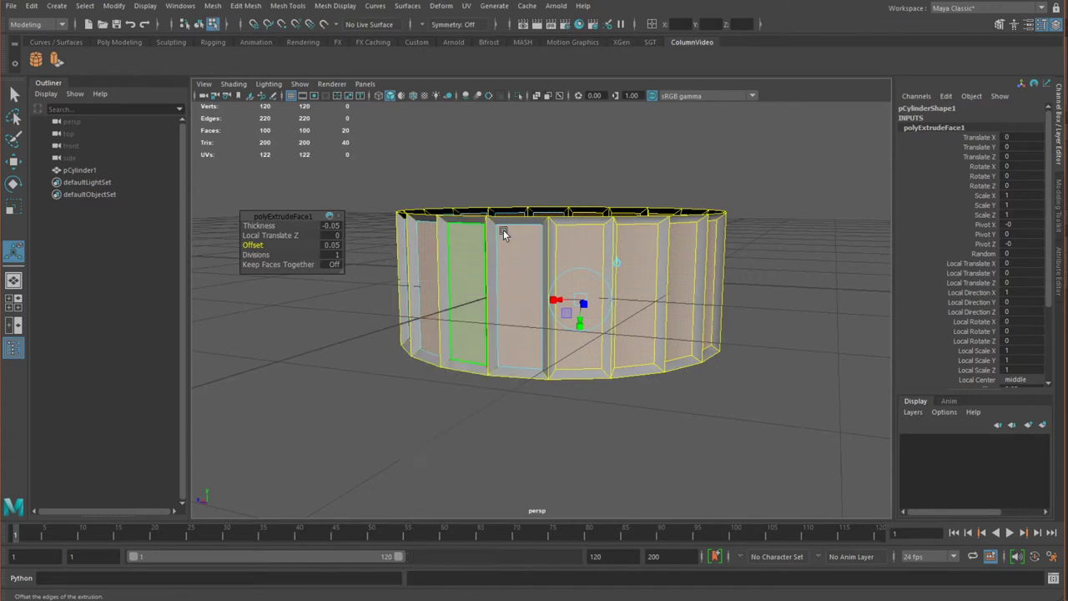
key(q)
key(F8)
click(511, 177)
scroll(566, 303, down, 4)
click(578, 301)
scroll(573, 302, up, 3)
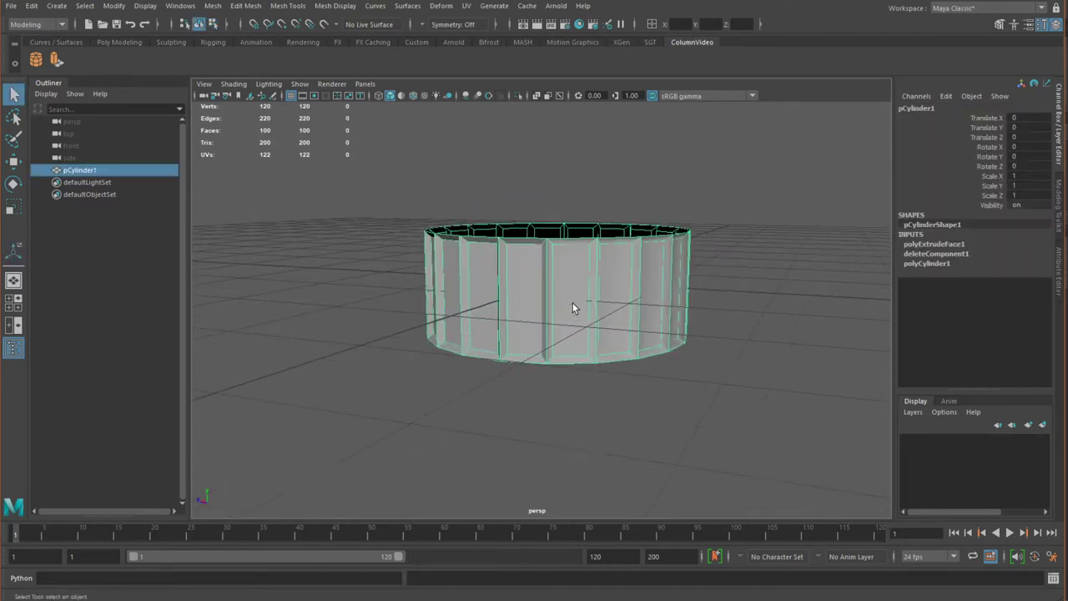
Select the thin bevel faces along the cylinder's upper and lower rims, leaving out the vertical faces, and delete them
alt+drag(573, 305, 550, 265)
right_drag(548, 253, 548, 288)
drag(412, 206, 749, 252)
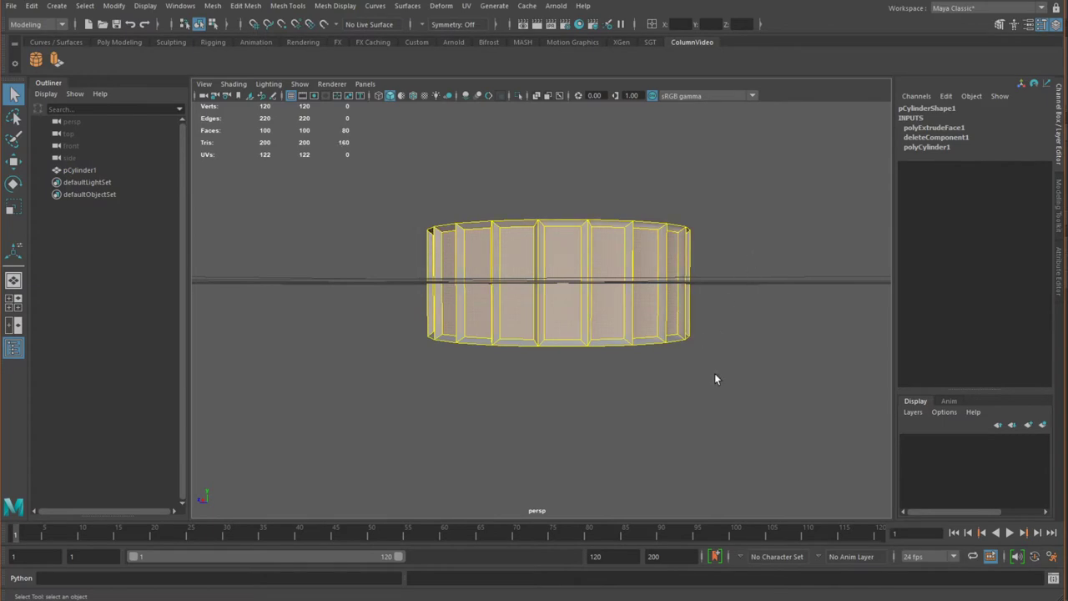
drag(750, 398, 391, 170)
ctrl+drag(403, 279, 739, 288)
alt+drag(738, 289, 501, 293)
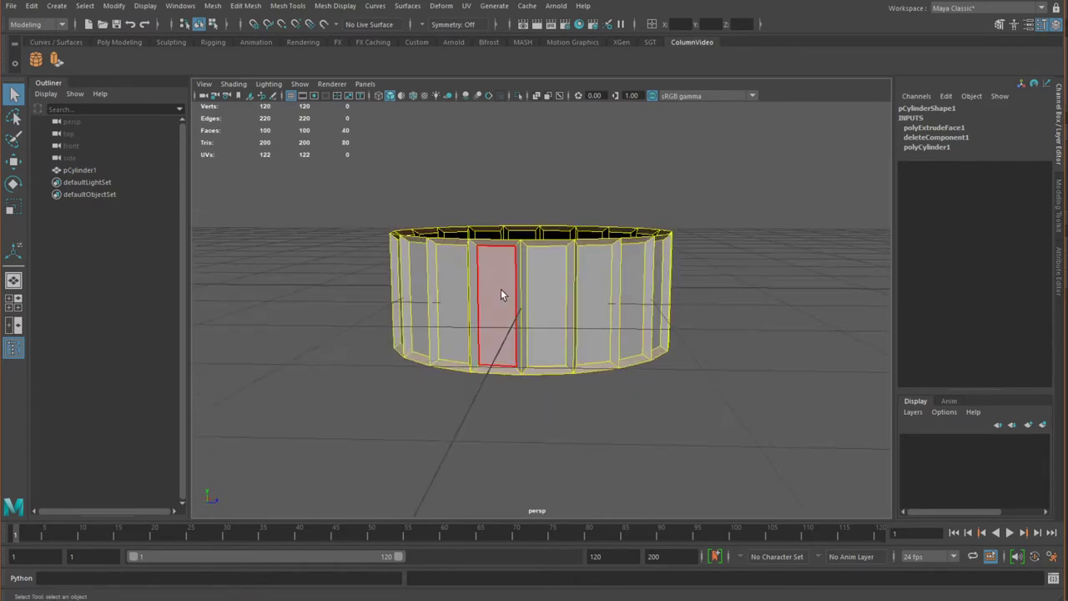
key(Delete)
In the front view, select the upper row of inset vertices and limit the Move tool to the Y axis
right_drag(555, 283, 524, 278)
key(space)
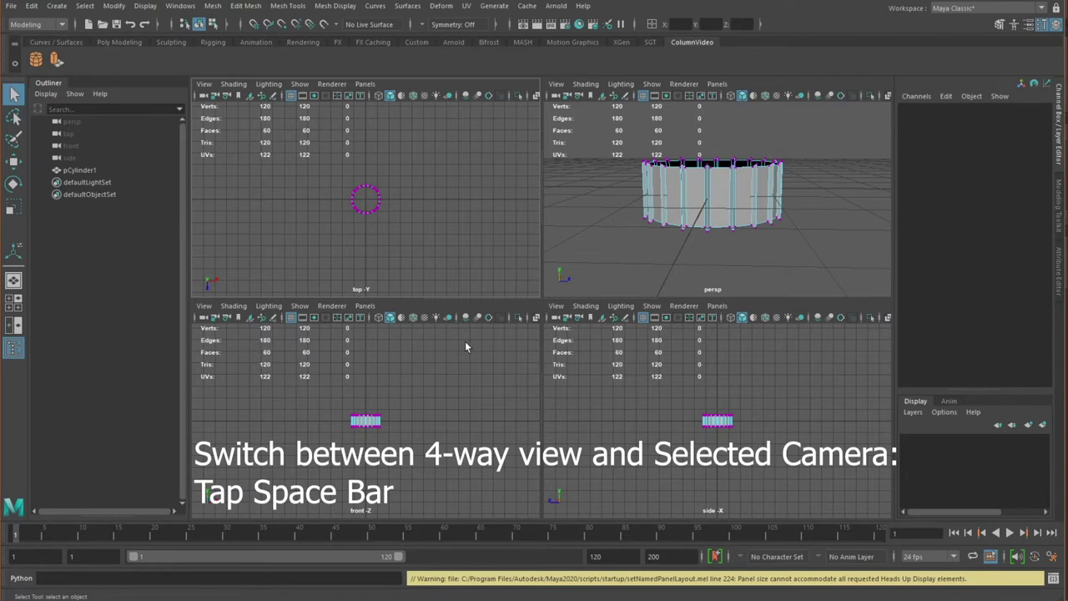
drag(315, 386, 404, 448)
key(space)
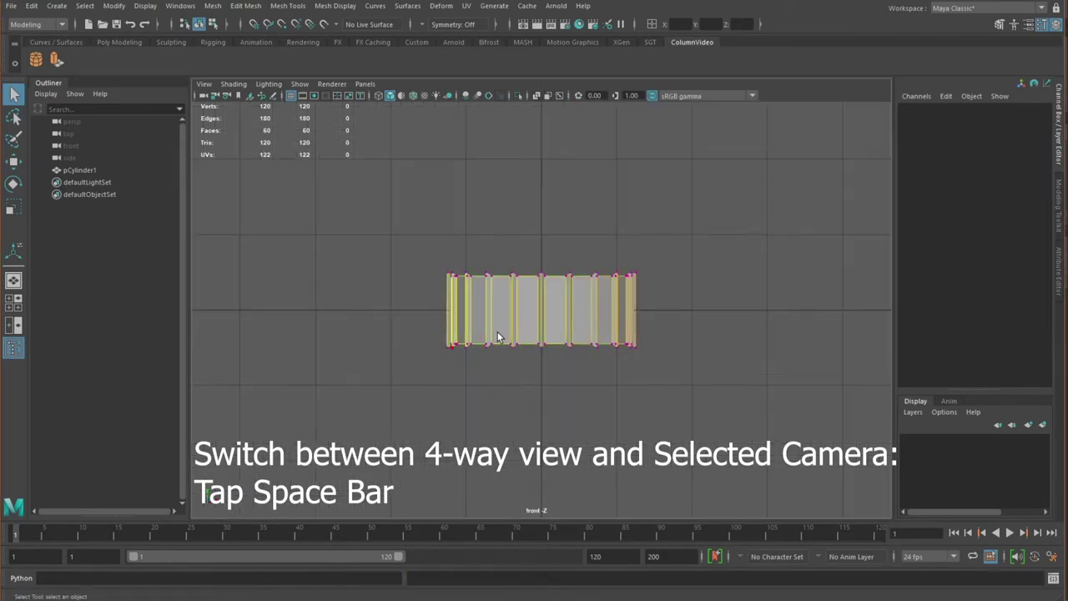
scroll(497, 331, up, 4)
right_drag(455, 262, 395, 255)
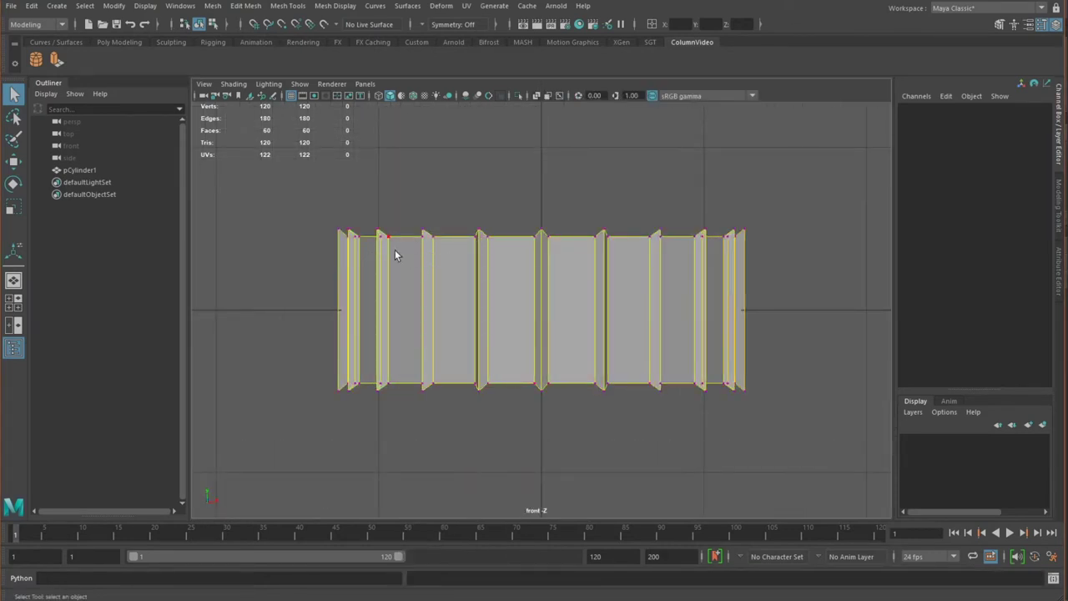
drag(299, 273, 792, 236)
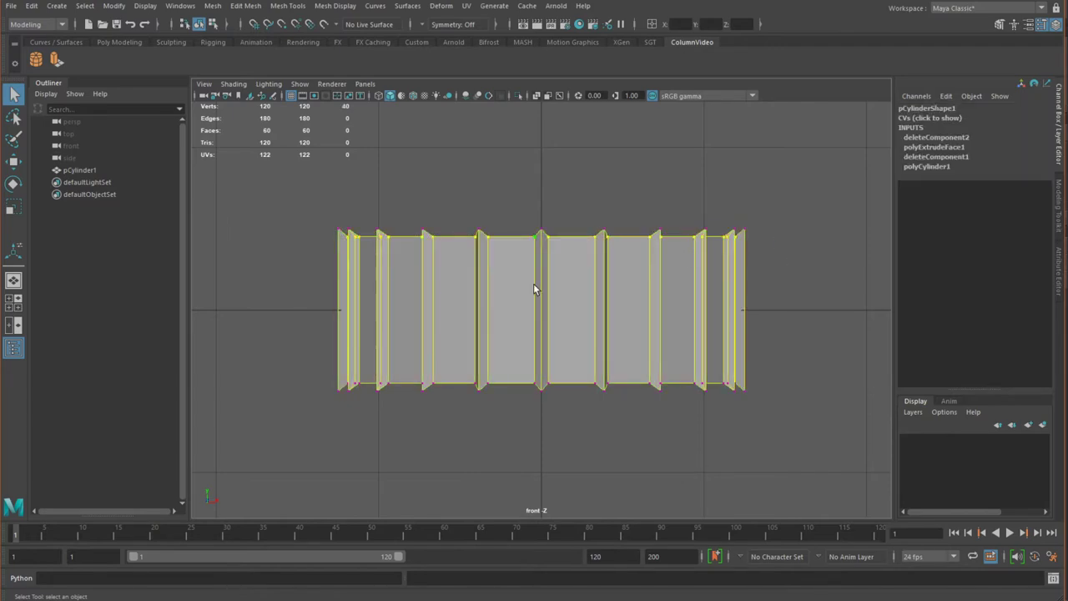
key(w)
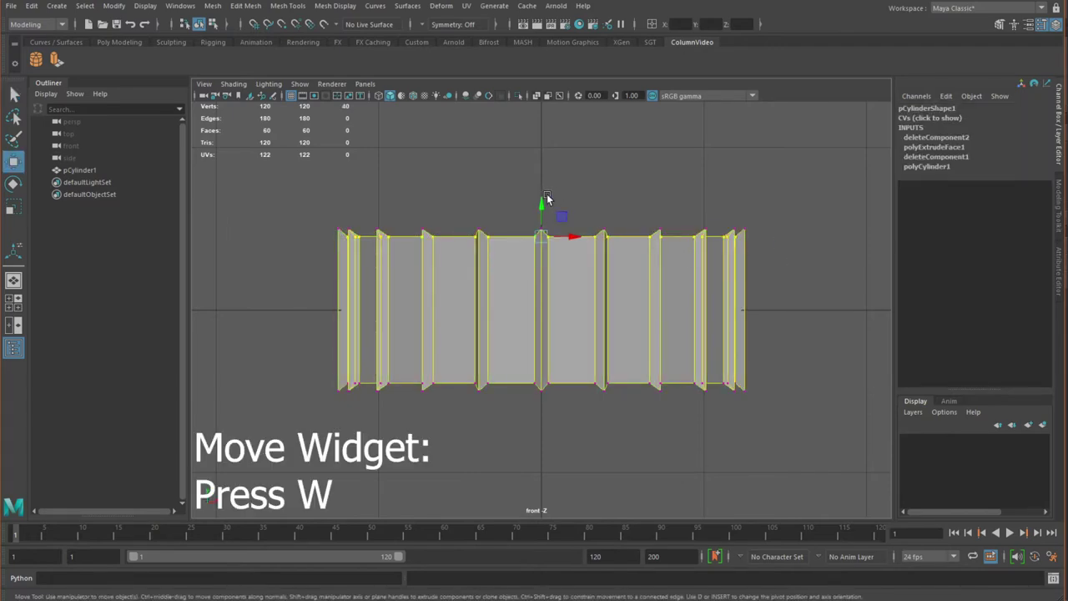
drag(543, 205, 542, 206)
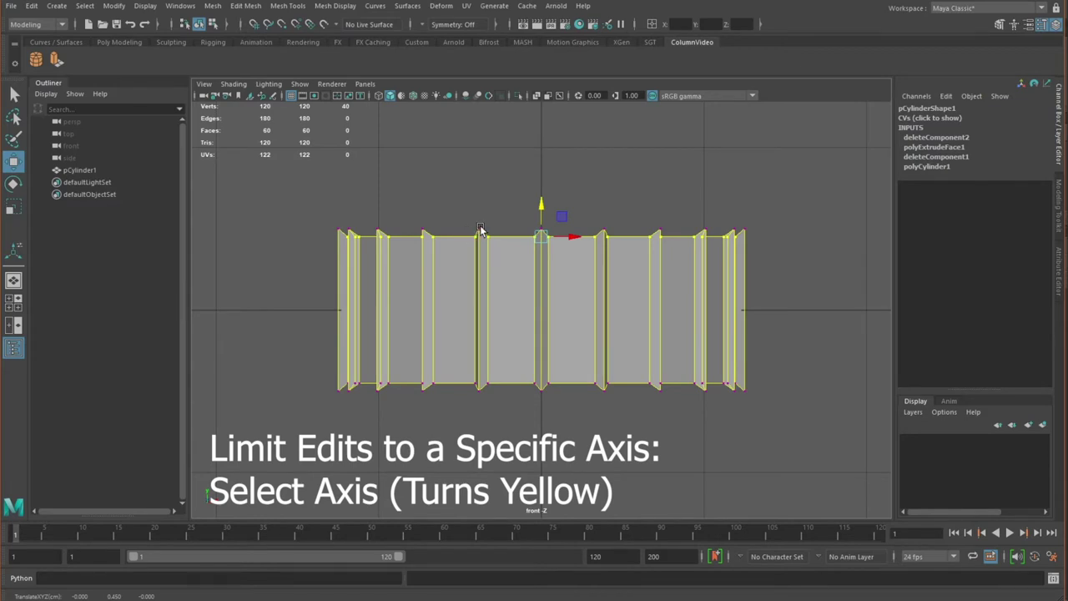
Try to snap the selected upper inset vertices to the outer rim vertices' height, and undo the move
key(v)
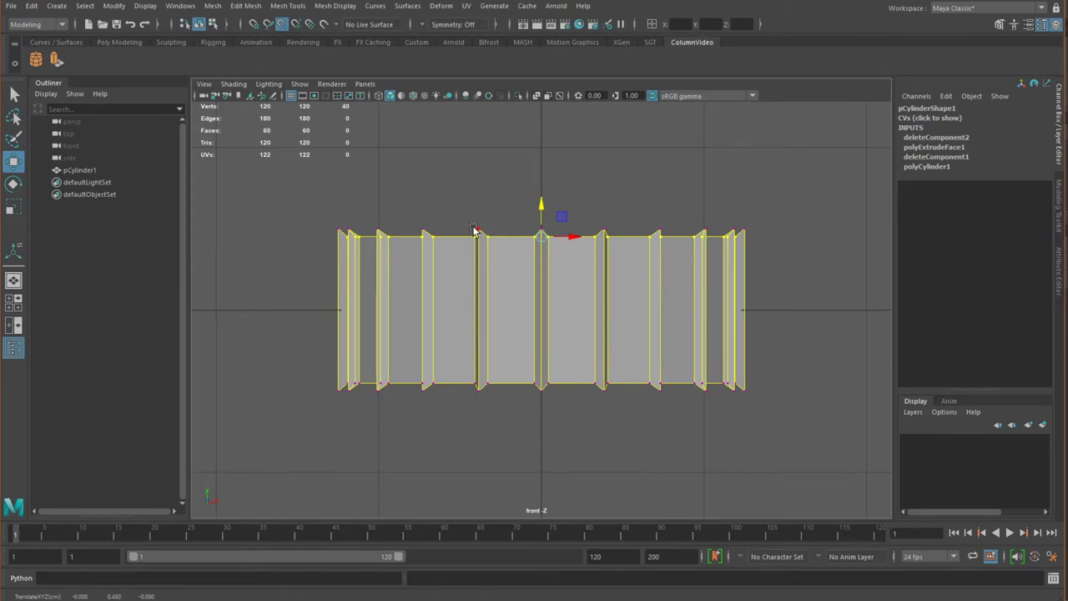
middle_drag(474, 230, 476, 231)
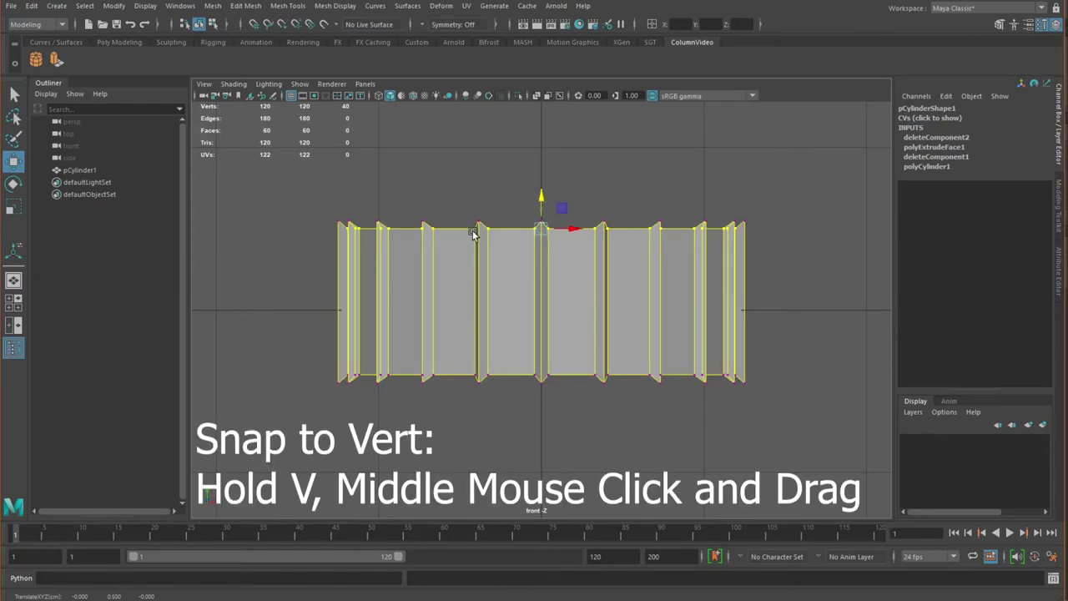
key(ctrl+z)
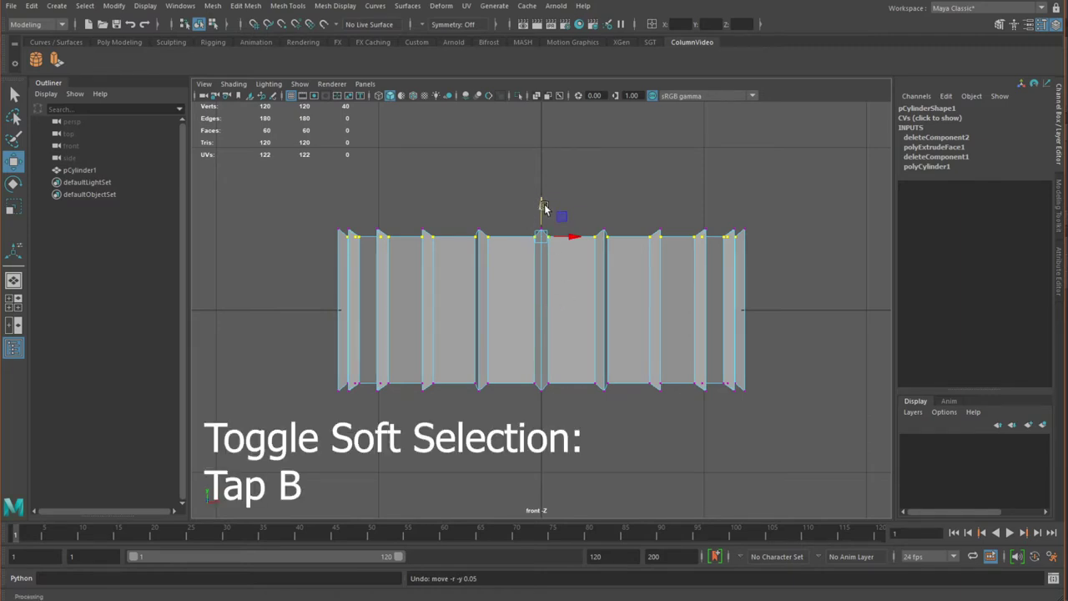
With soft selection off, snap the selected upper inset vertices vertically to the height of the outer rim vertices
mouse_move(544, 206)
mouse_down()
mouse_move(547, 222)
mouse_move(531, 153)
mouse_move(570, 278)
mouse_move(544, 215)
mouse_up()
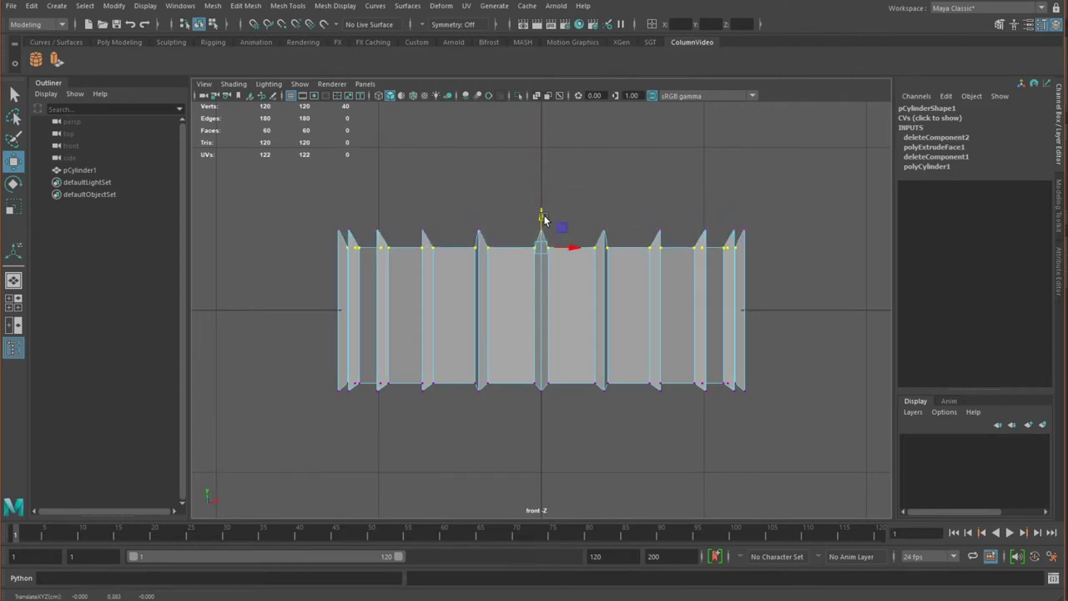
key(ctrl+z)
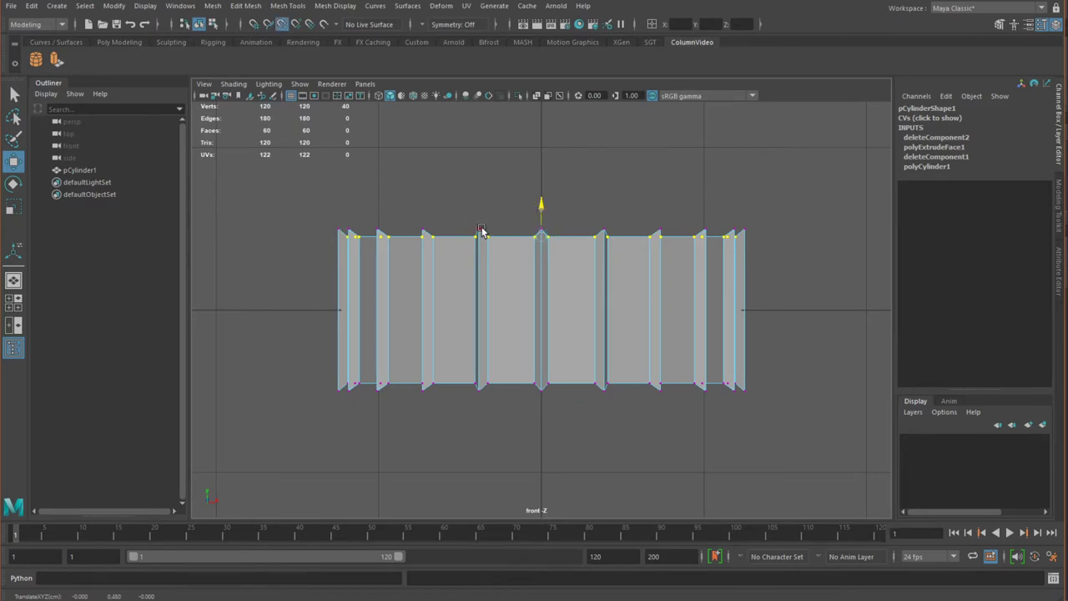
key(ctrl+z)
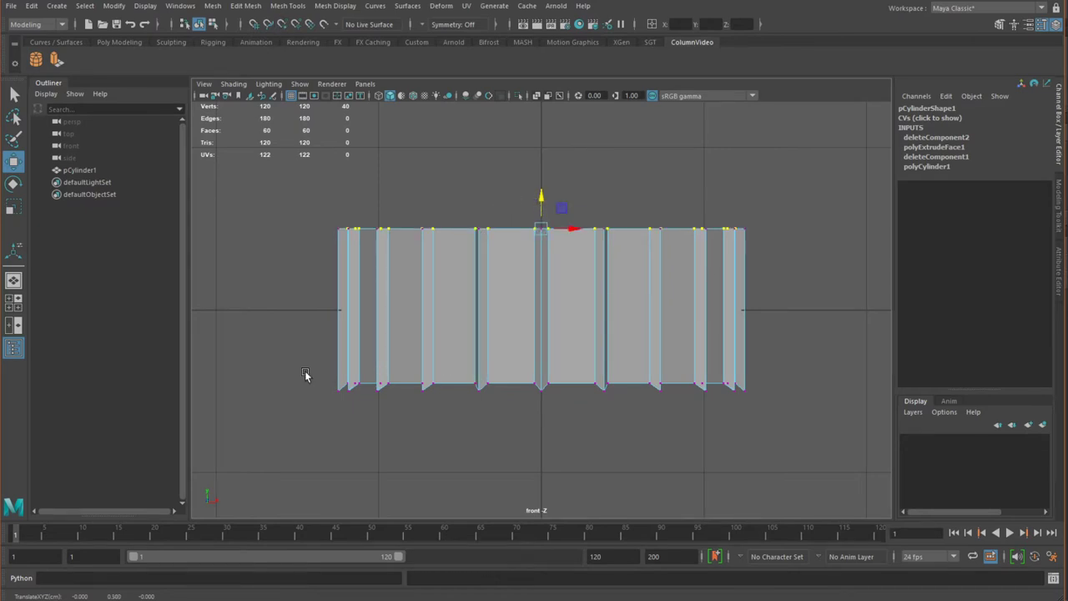
Snap the lower row of inset vertices vertically to the lower outer rim vertices and return to the perspective view
drag(305, 375, 787, 385)
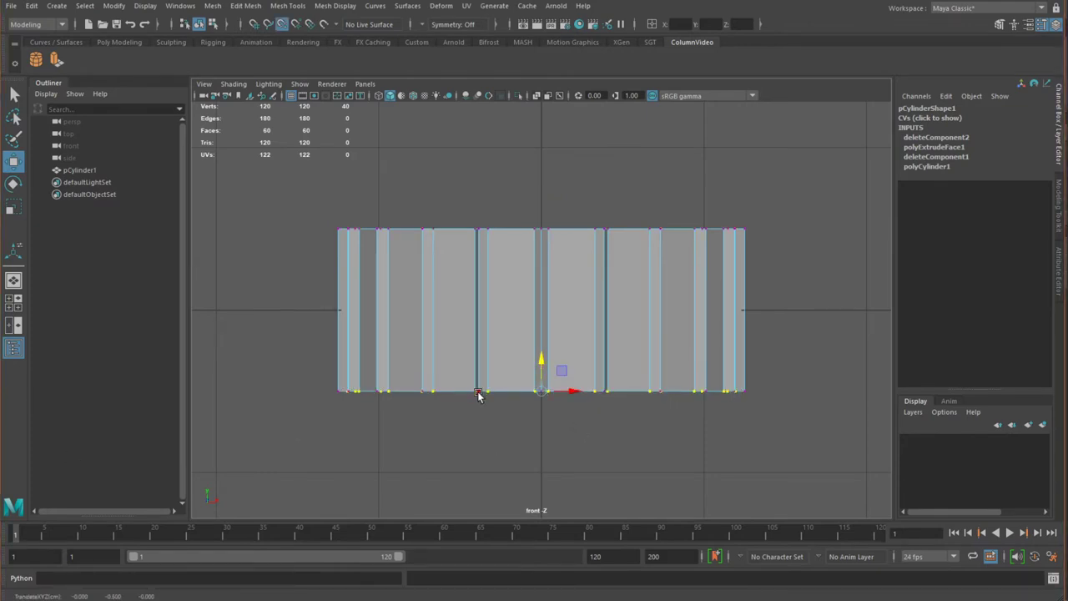
click(578, 443)
key(space)
key(space)
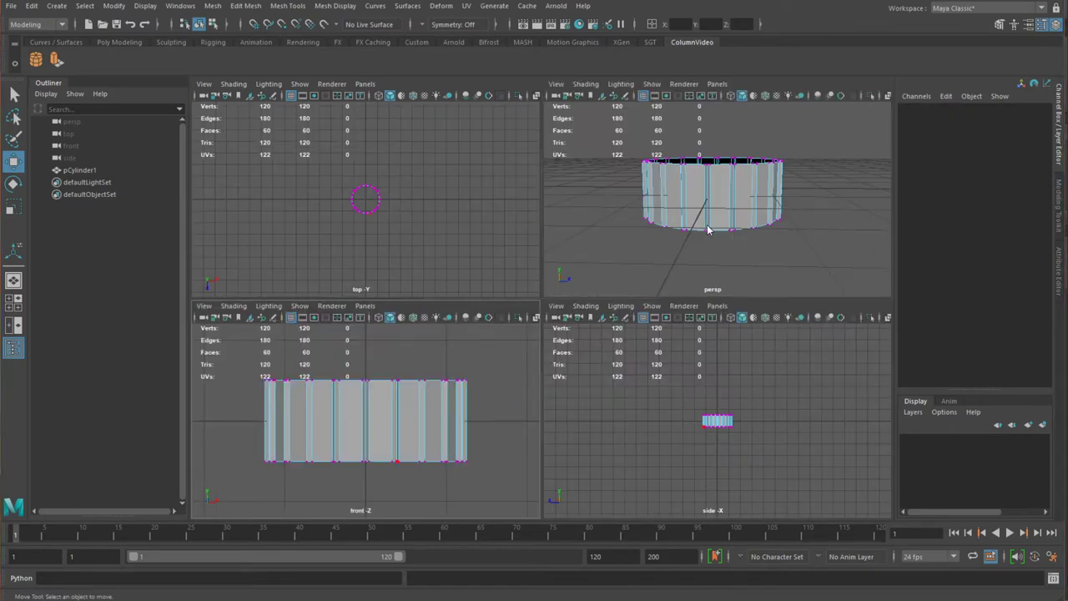
Preview the open fluted cylinder in smooth display, examine its flutes, and return it to low-poly display
alt+drag(589, 284, 520, 346)
right_drag(515, 289, 570, 272)
key(3)
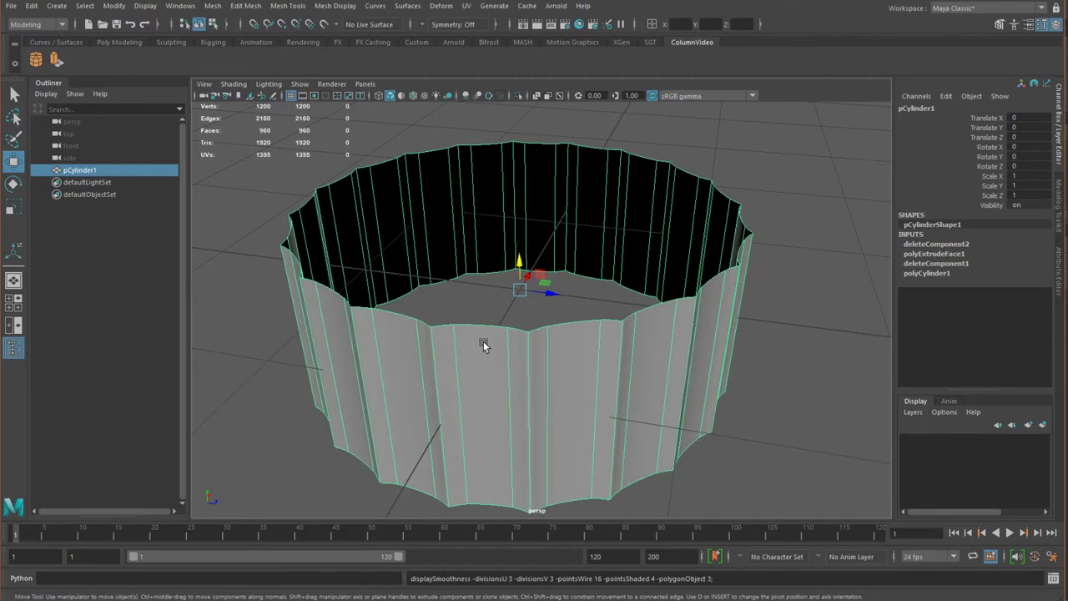
click(264, 381)
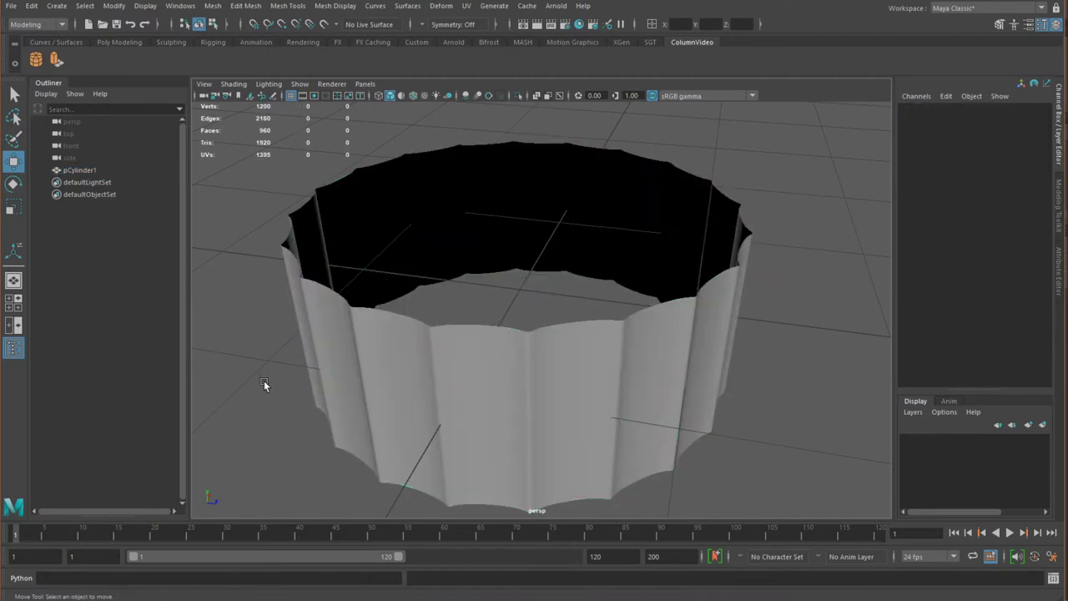
alt+drag(264, 380, 505, 351)
scroll(408, 298, up, 3)
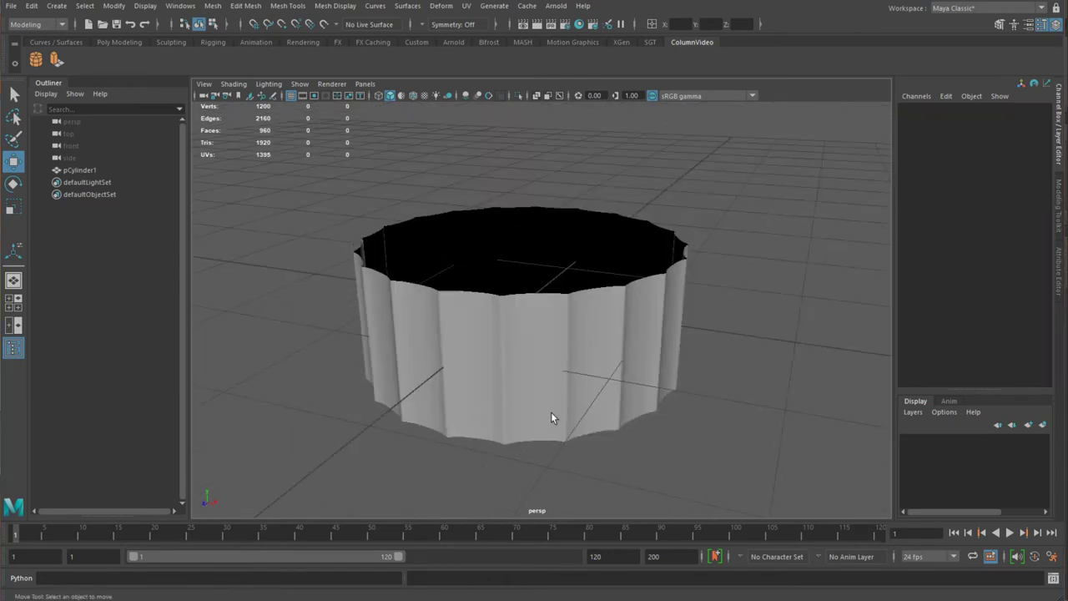
click(561, 354)
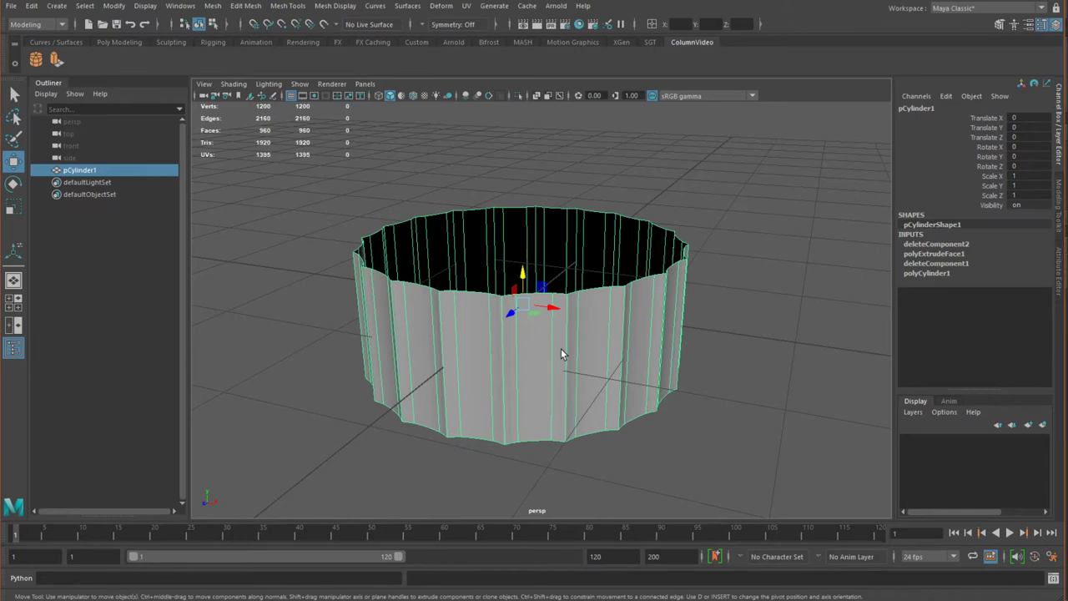
key(1)
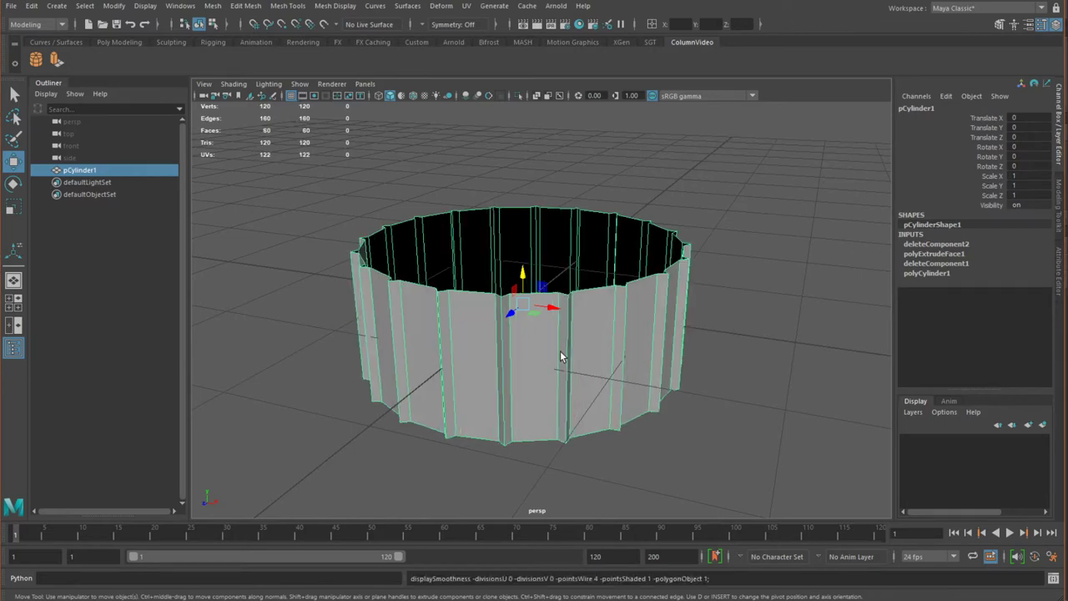
Add the Fill Hole command to the ColumnVideo shelf and use it to cap the cylinder's open top and bottom
alt+drag(551, 368, 507, 340)
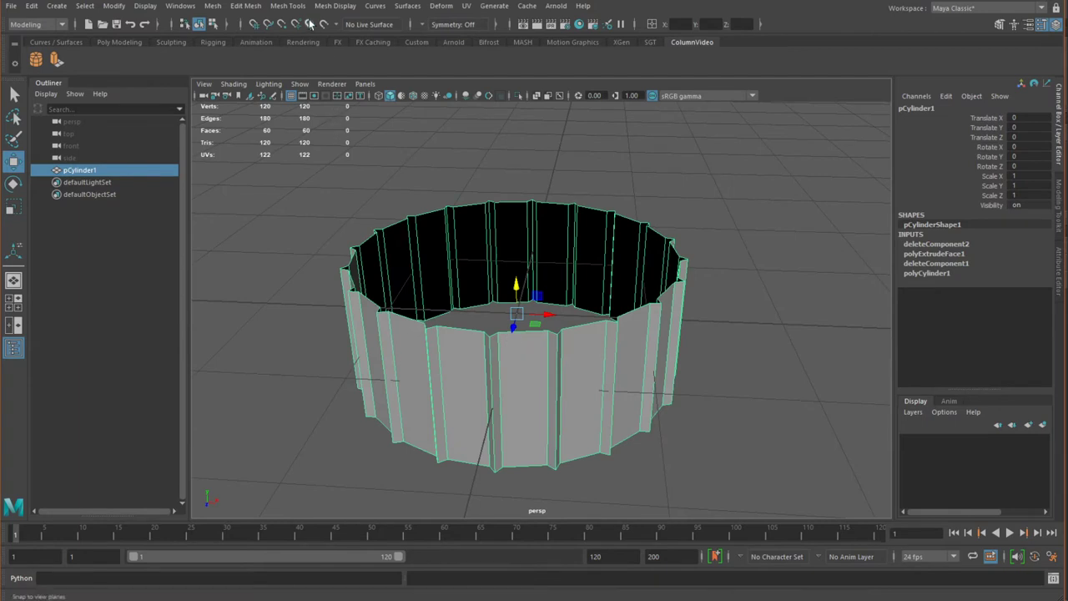
click(219, 8)
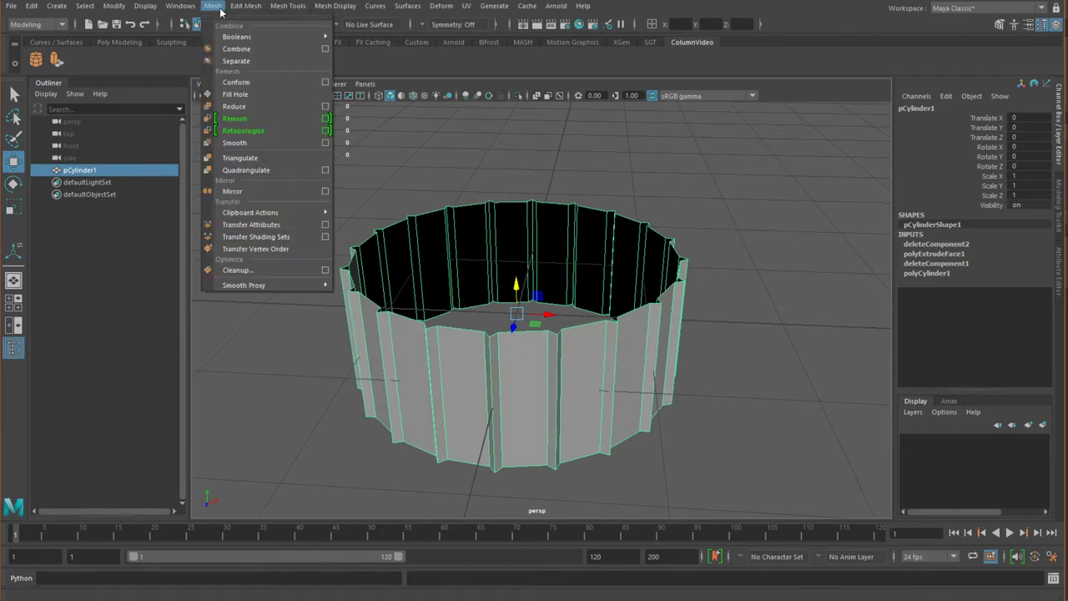
ctrl+shift+click(248, 96)
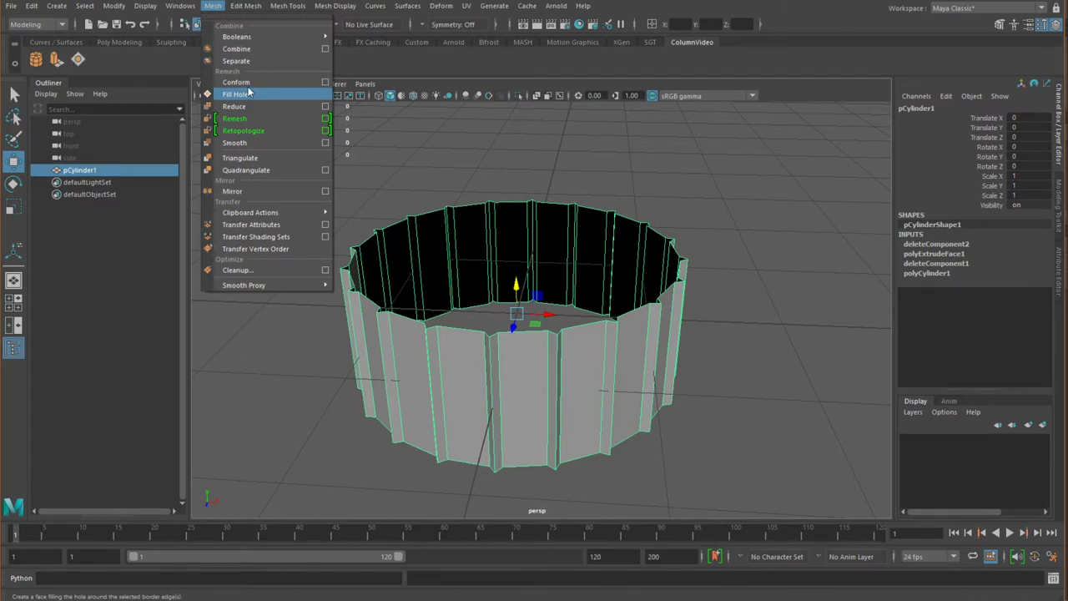
click(81, 65)
alt+drag(506, 300, 509, 188)
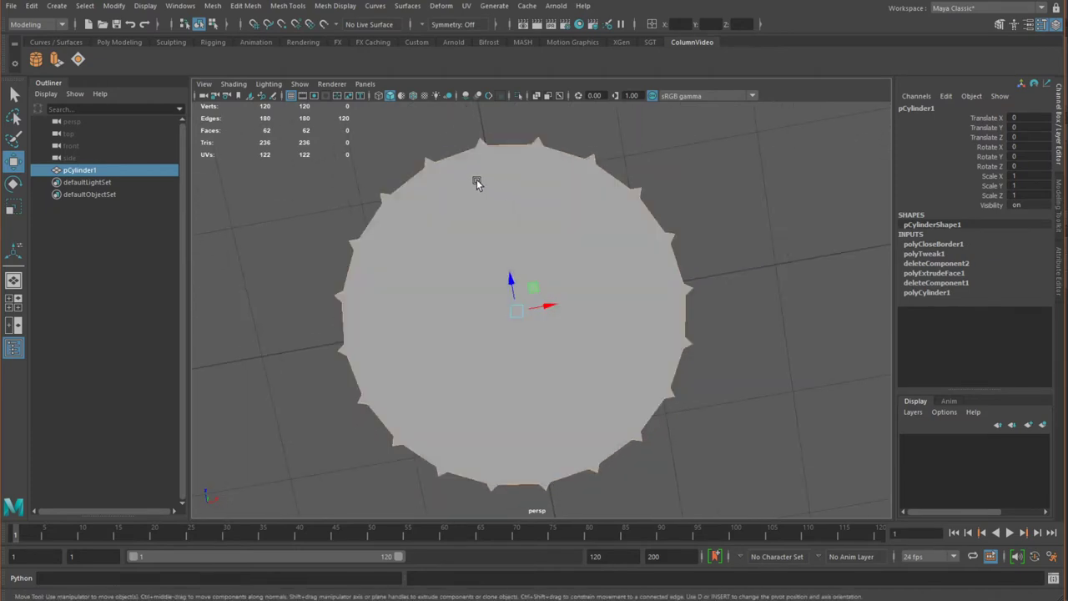
Preview the capped cylinder in smooth display and switch it back to low-poly display
alt+drag(477, 179, 535, 308)
scroll(537, 302, up, 3)
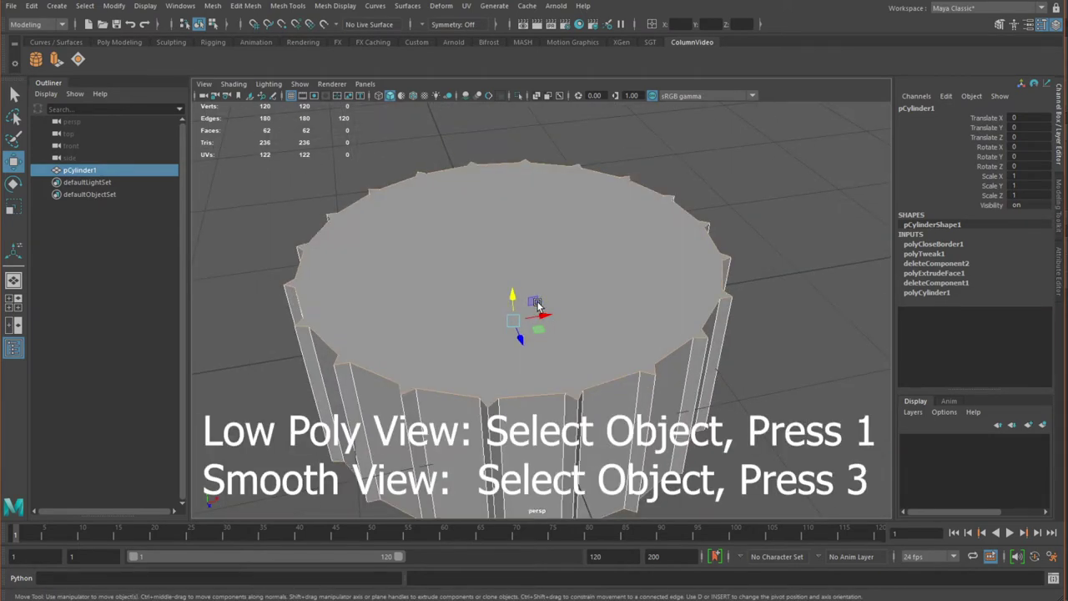
key(3)
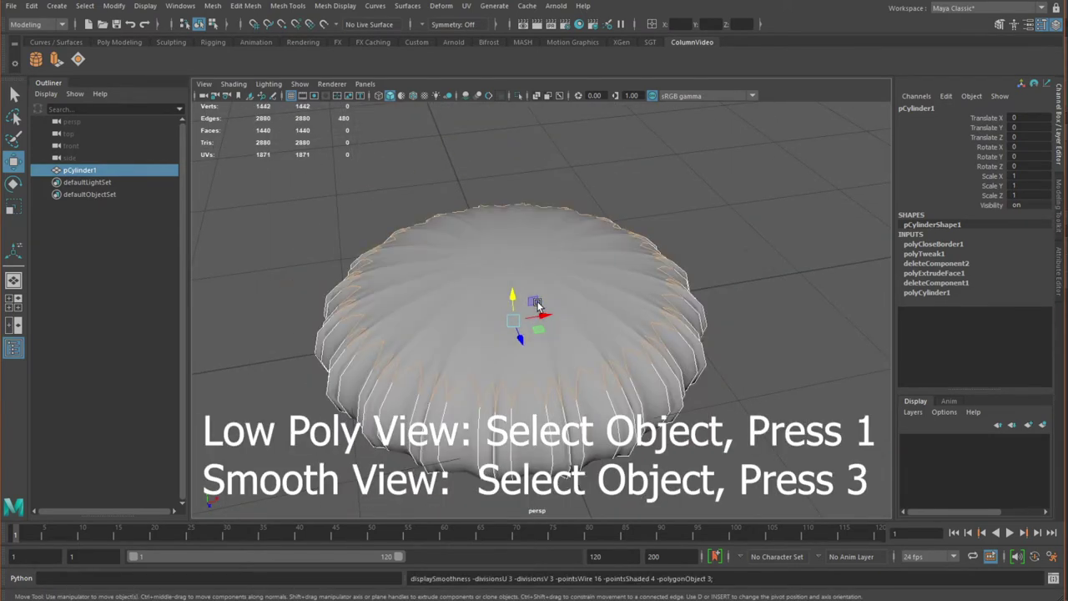
key(1)
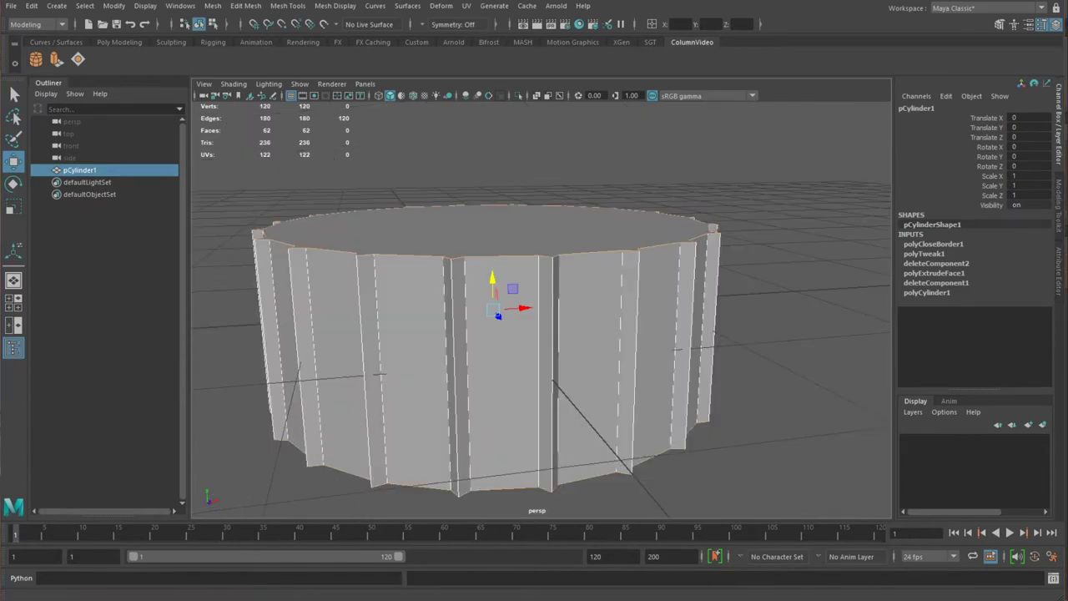
Extrude the cylinder's top cap face with an offset of 0.05 to form an inset border
right_drag(483, 230, 498, 262)
click(448, 246)
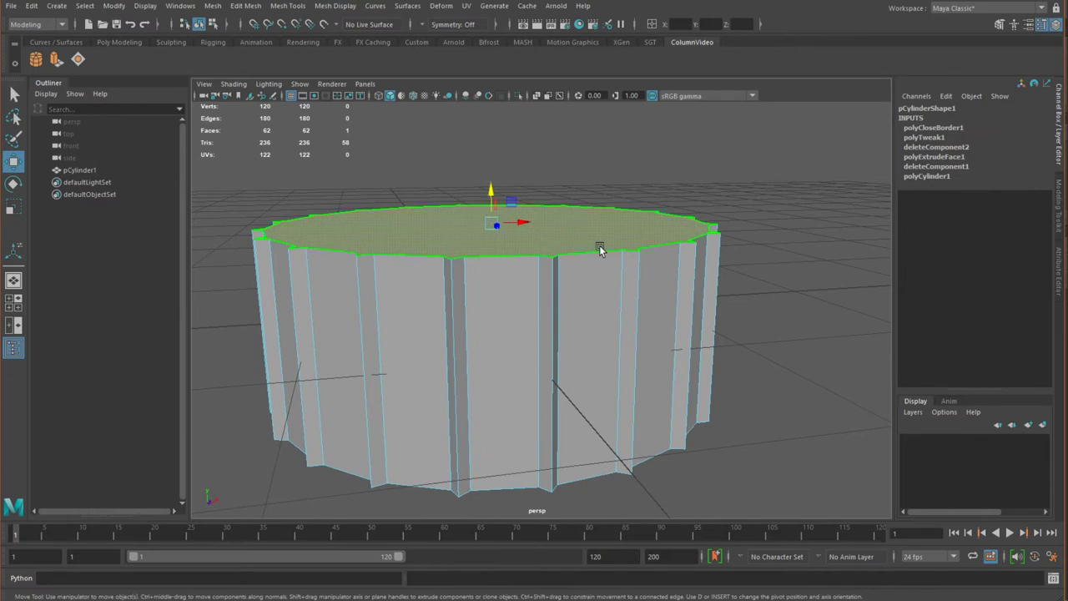
alt+drag(602, 248, 567, 258)
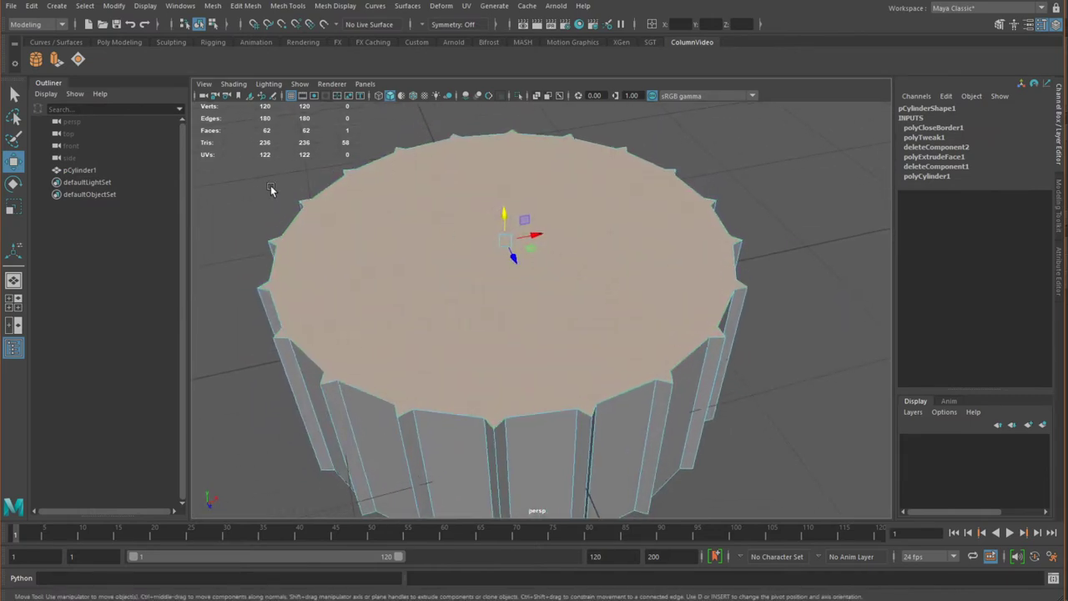
click(56, 60)
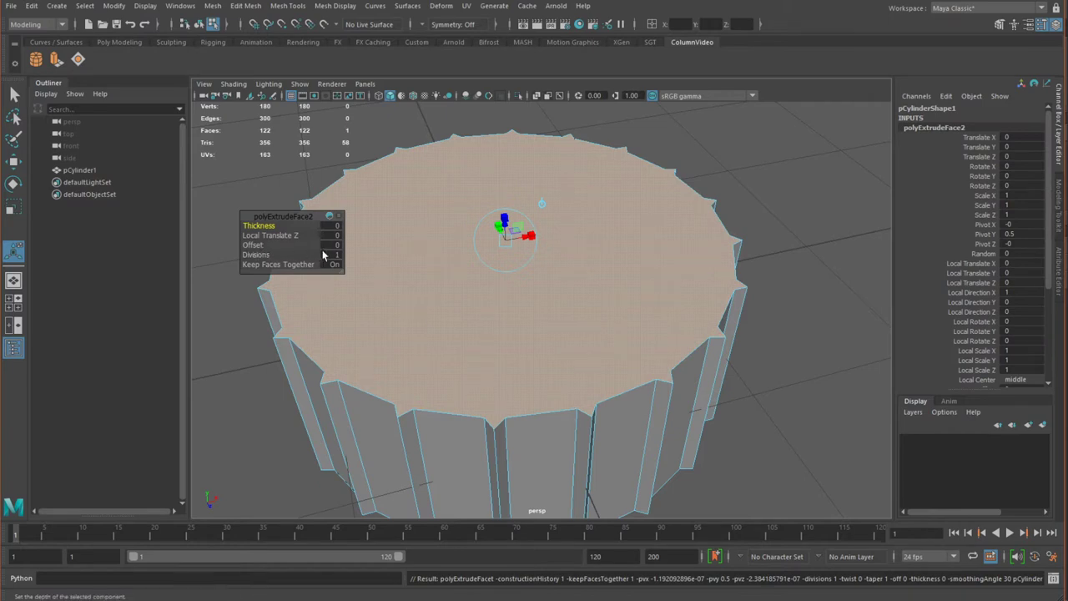
click(334, 244)
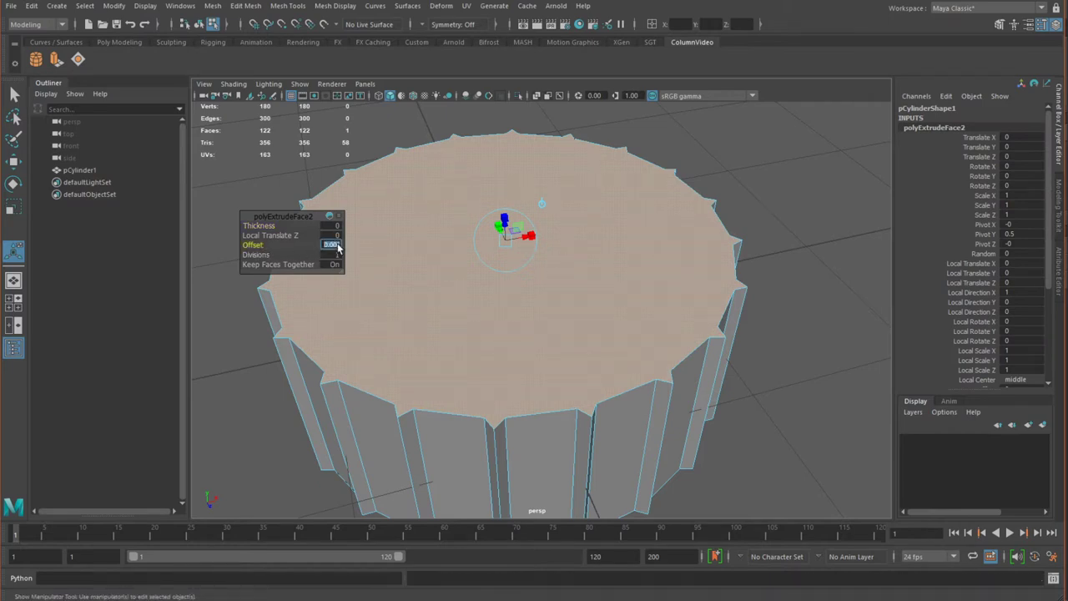
text(15)
key(Return)
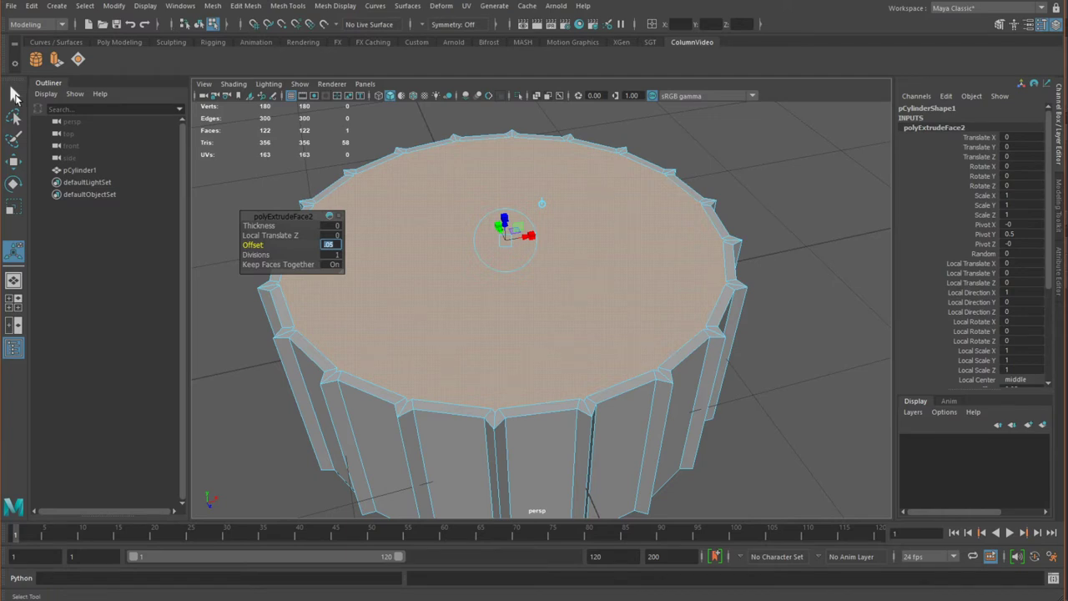
click(14, 95)
scroll(347, 272, up, 3)
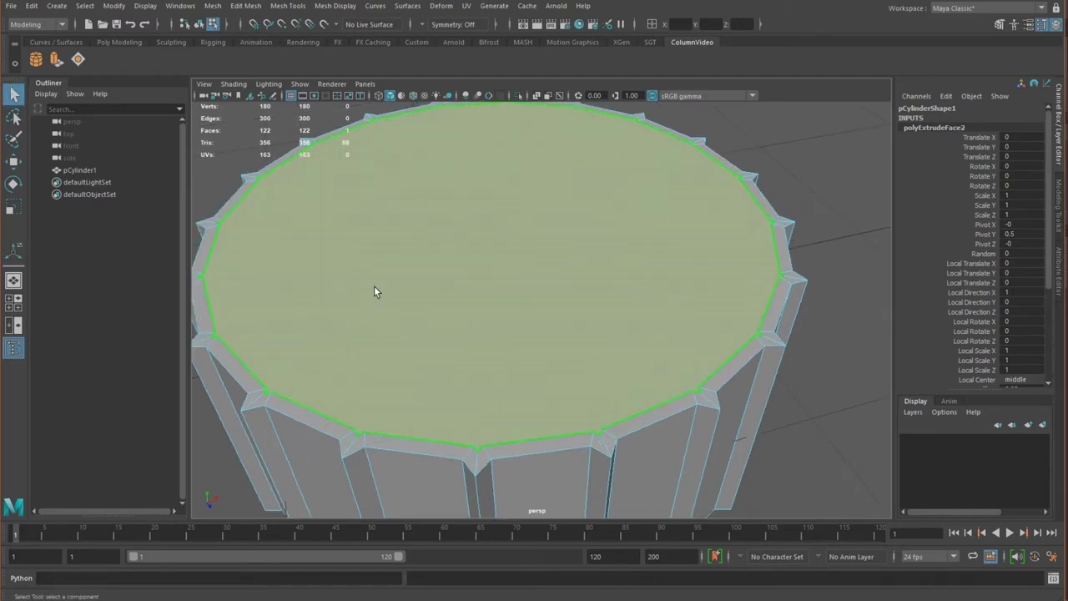
Extrude the cylinder's bottom cap face with an offset of 0.05 and clear the selection
click(374, 290)
scroll(489, 309, down, 3)
alt+drag(489, 309, 512, 288)
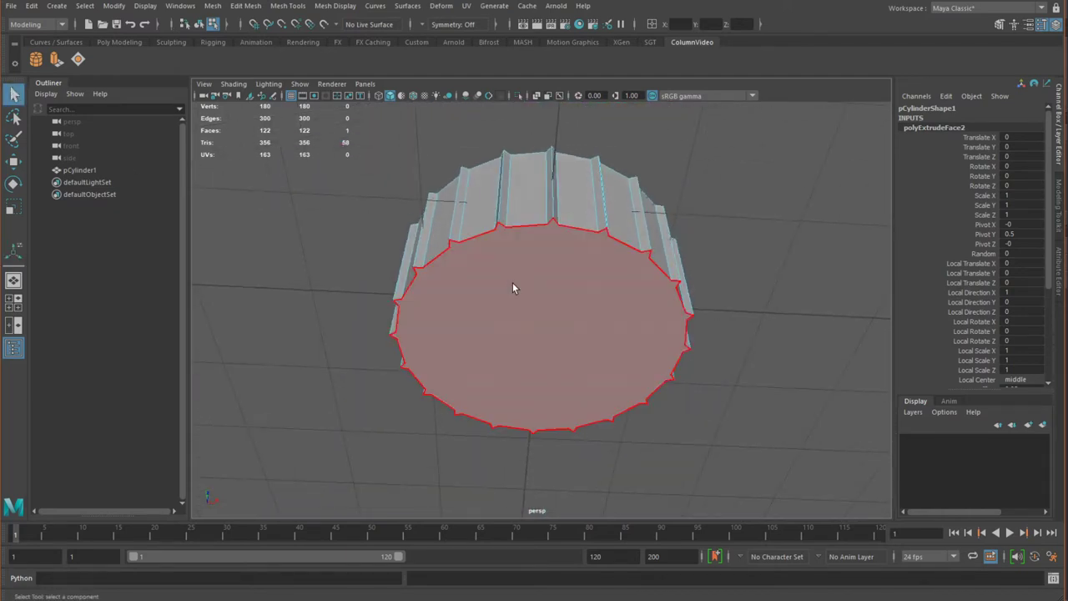
click(513, 288)
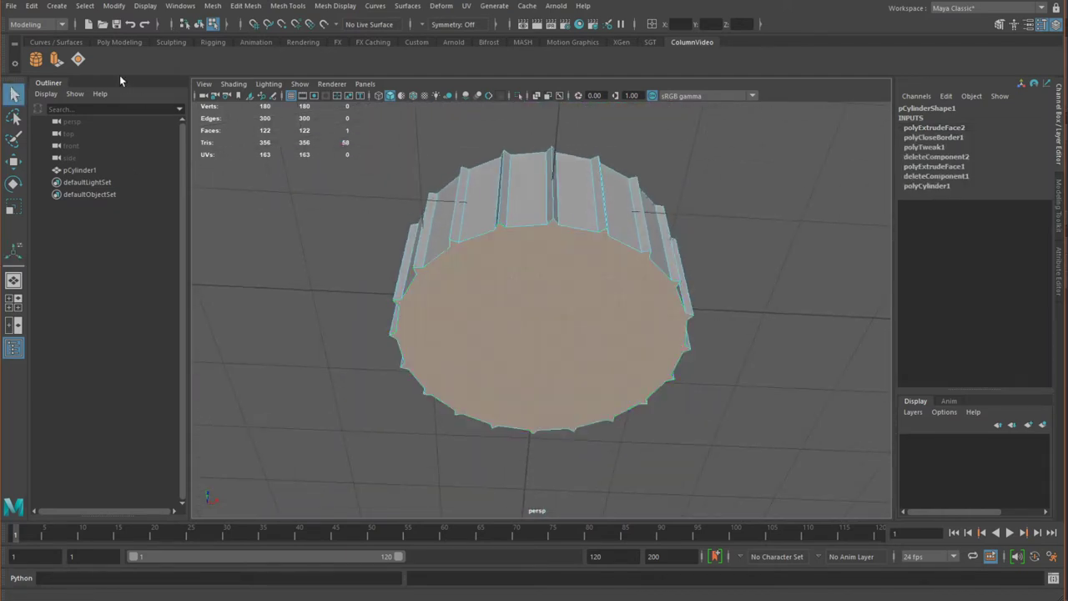
click(57, 60)
click(333, 246)
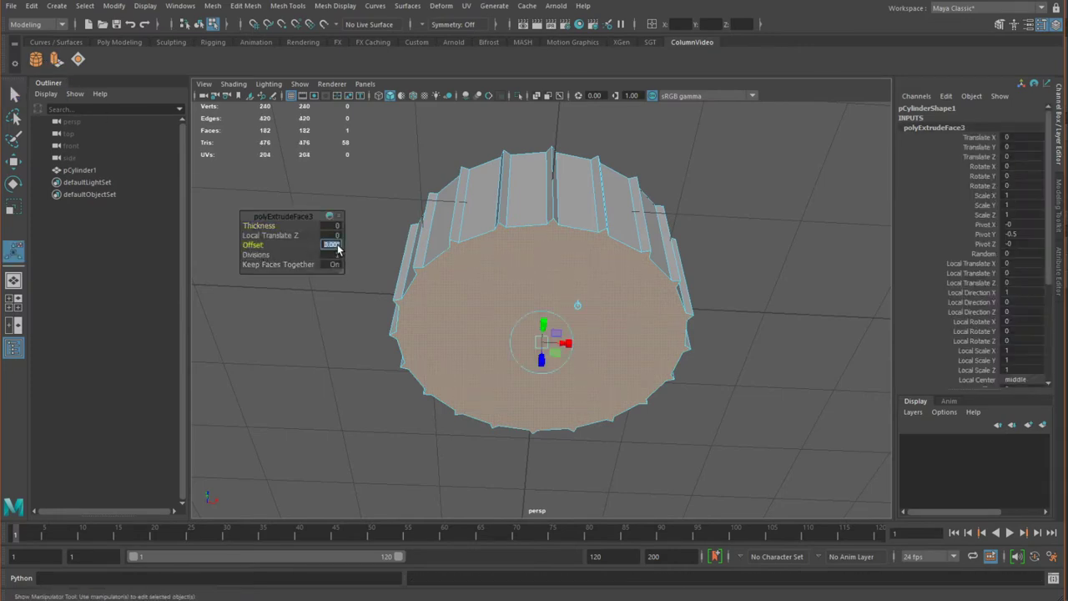
text(.05)
key(Return)
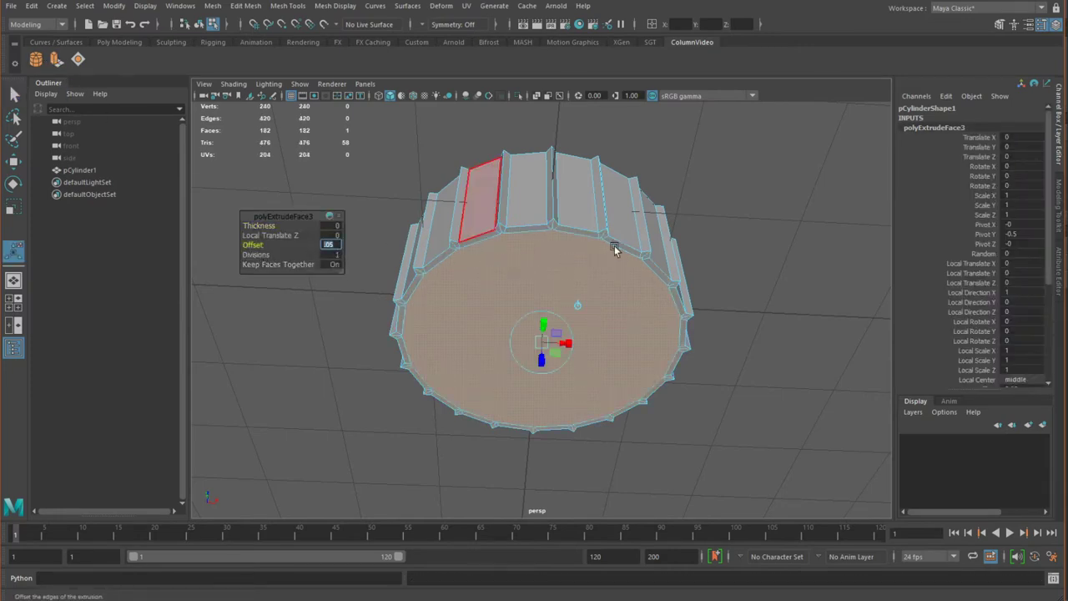
click(752, 265)
Return the cylinder to object selection and add the Insert Edge Loop tool to the ColumnVideo shelf
alt+drag(655, 265, 629, 292)
alt+middle_drag(630, 292, 609, 284)
alt+right_drag(609, 284, 609, 272)
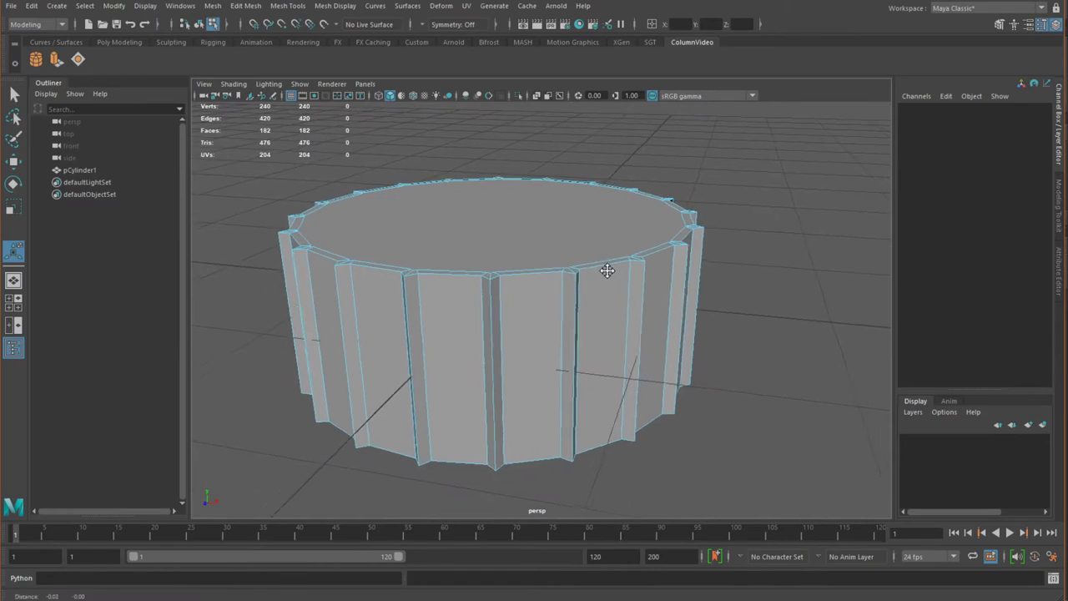
alt+middle_drag(609, 273, 617, 274)
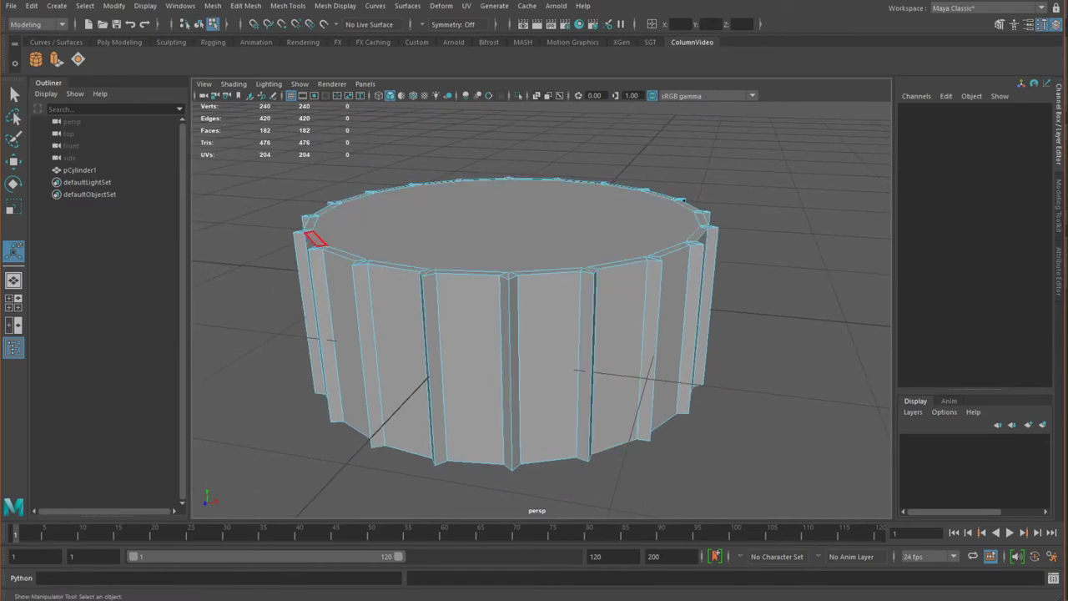
click(79, 169)
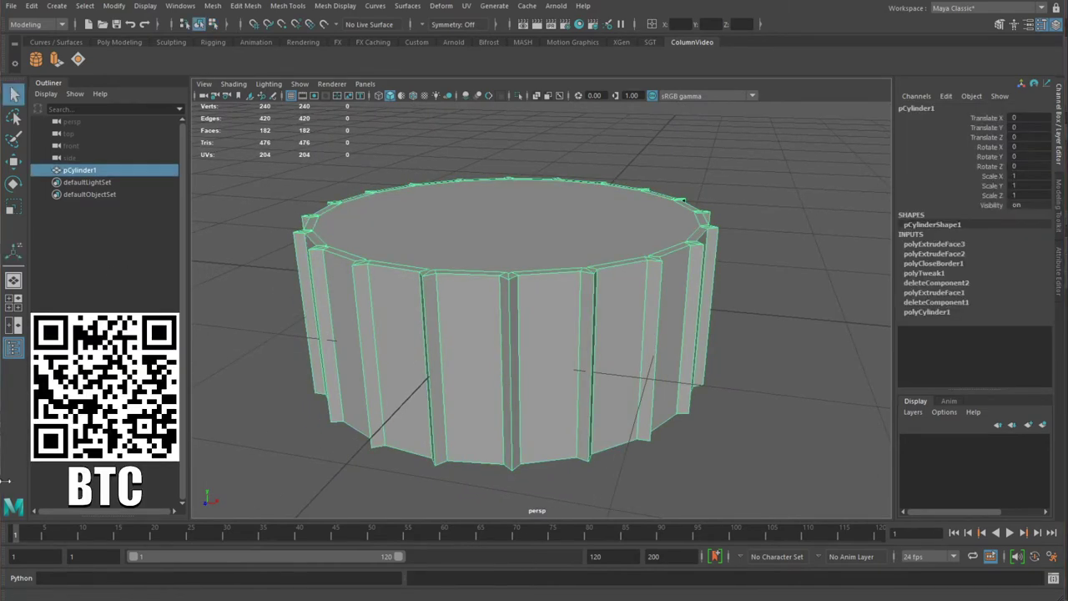
click(287, 6)
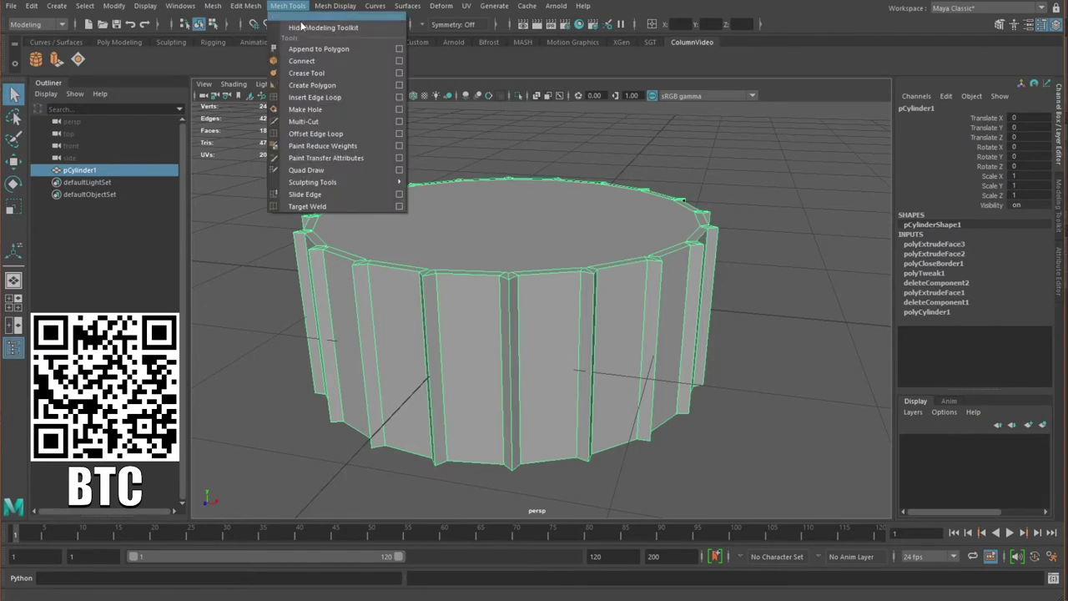
ctrl+shift+click(319, 101)
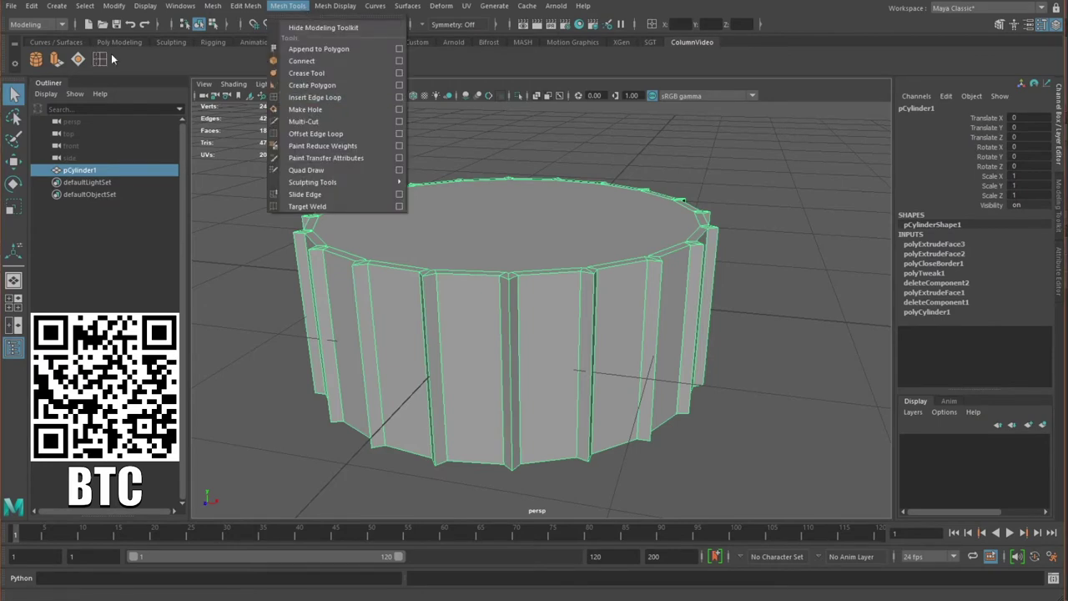
click(237, 273)
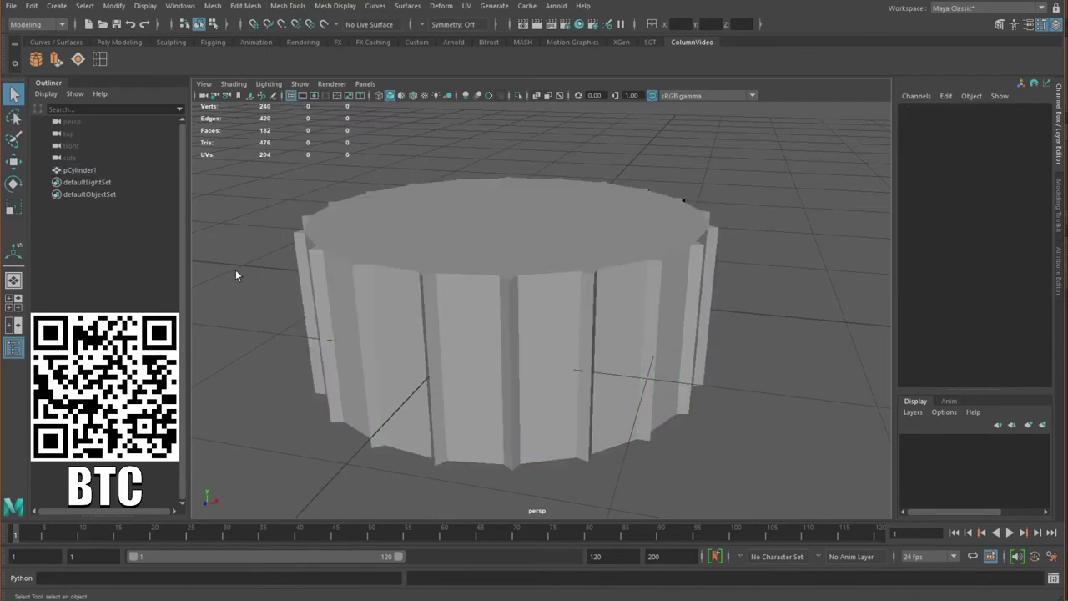
Preview the cylinder in smooth display, examine its rounded rims from the side and above, and return it to low-poly display
click(306, 243)
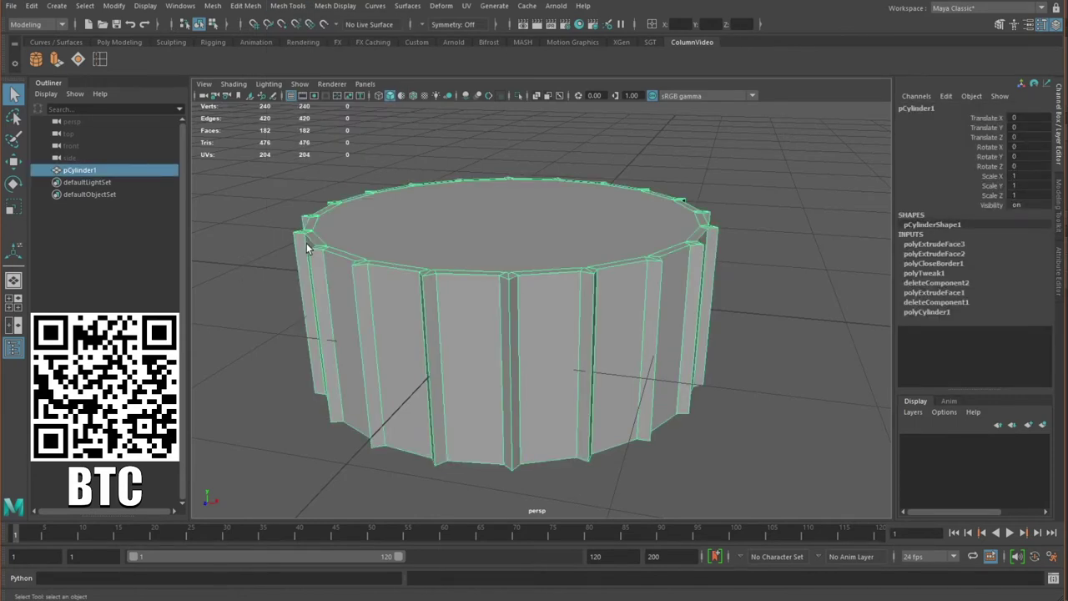
key(3)
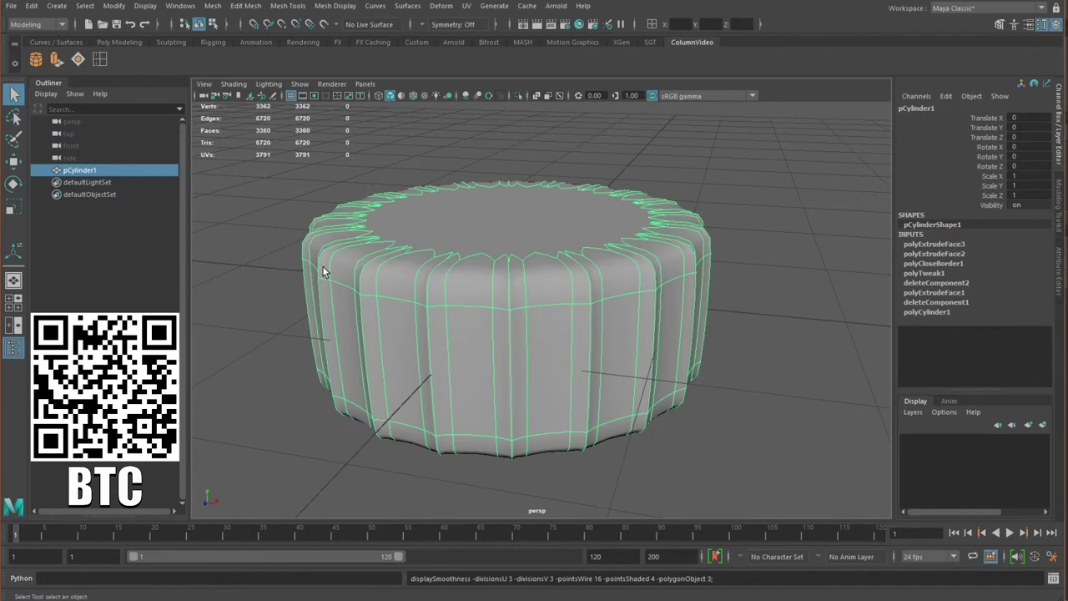
key(1)
key(3)
click(732, 304)
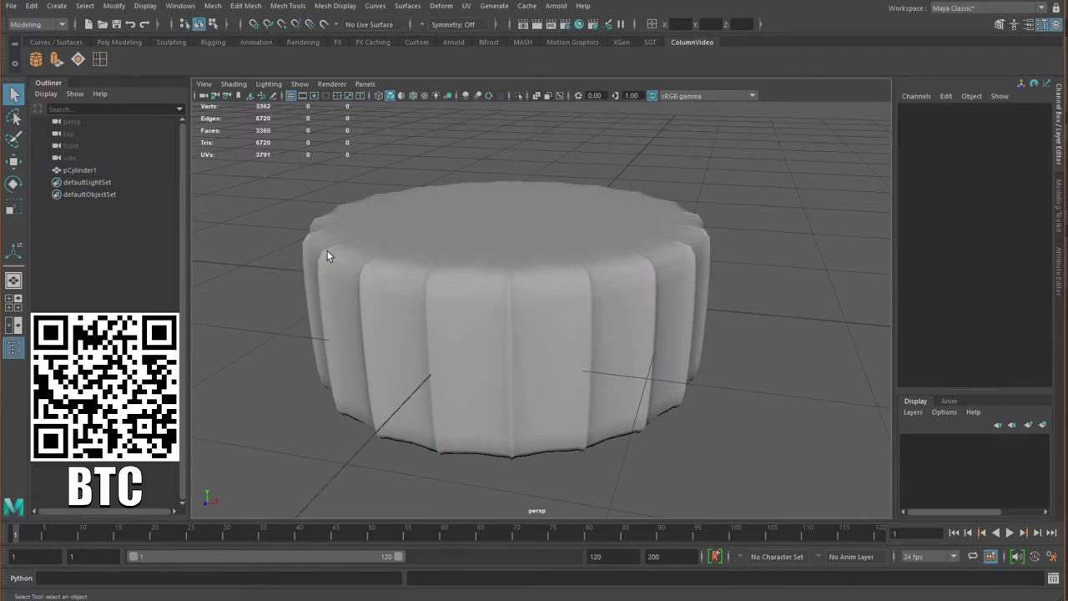
alt+drag(324, 281, 375, 330)
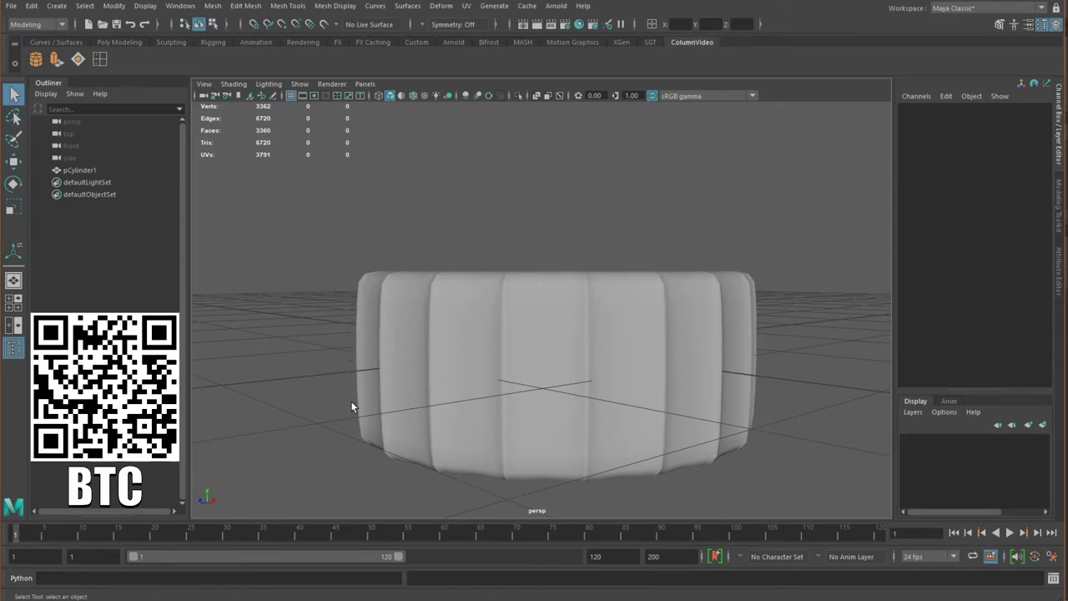
alt+drag(353, 407, 453, 388)
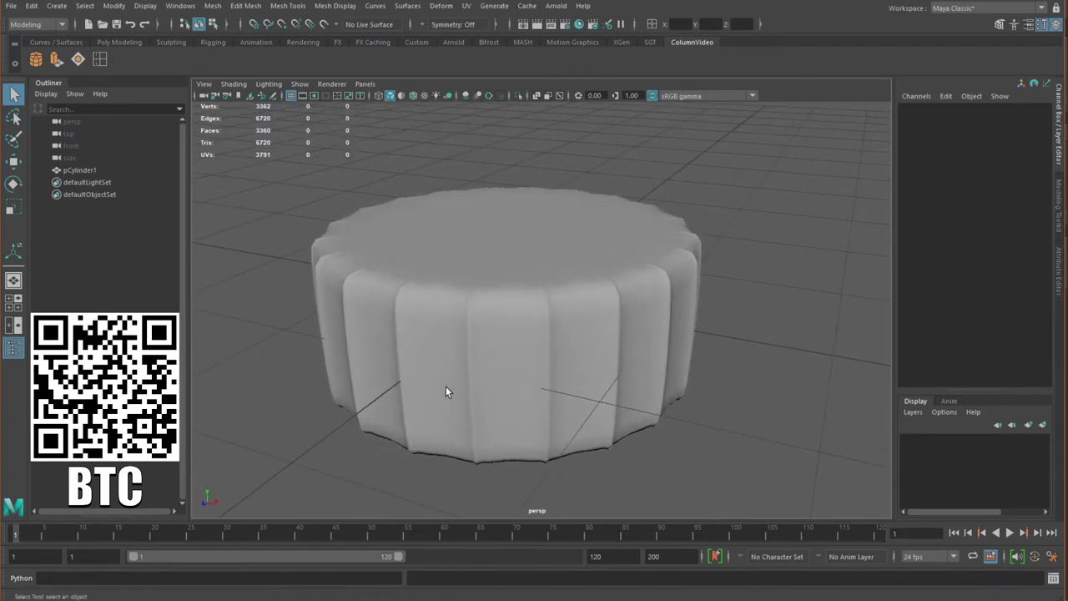
click(443, 374)
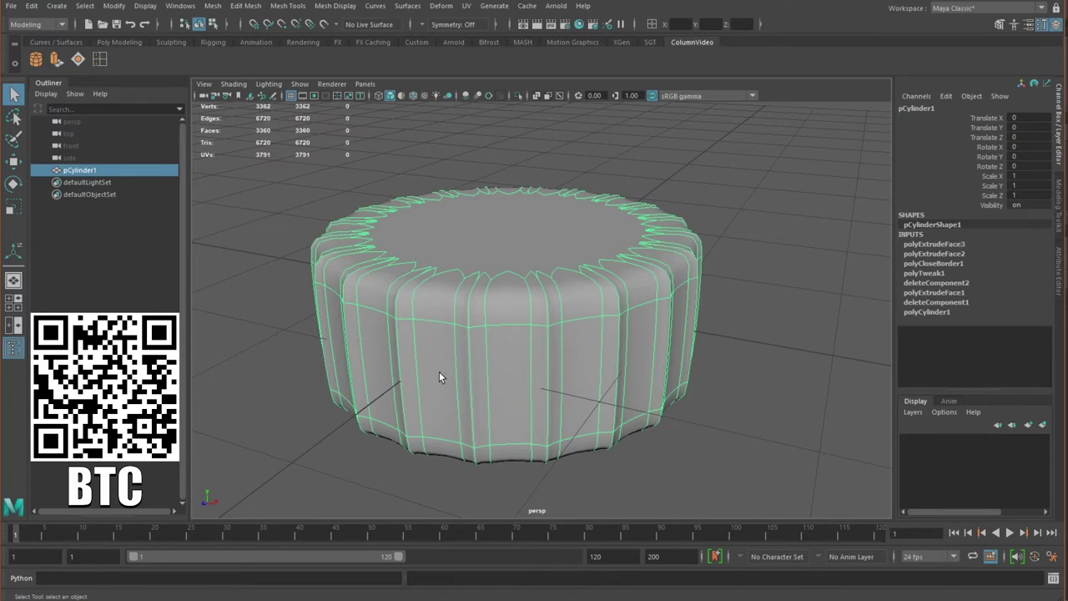
key(1)
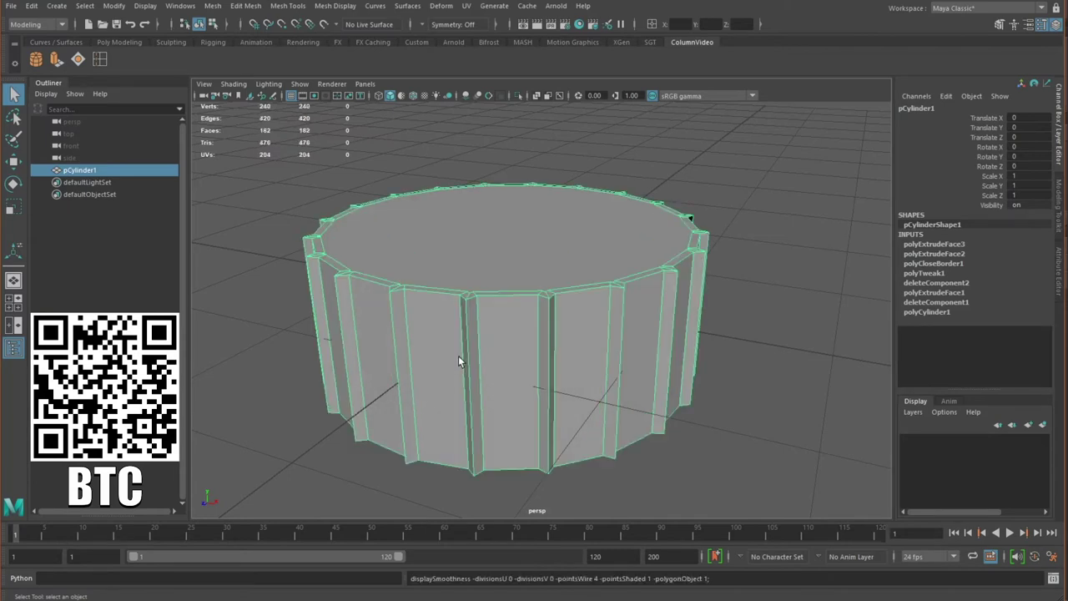
Insert edge loops around the fluted sides just below the top rim and just above the bottom rim, and return to object mode
alt+right_drag(692, 311, 728, 303)
alt+middle_drag(756, 311, 785, 320)
alt+right_drag(784, 320, 775, 318)
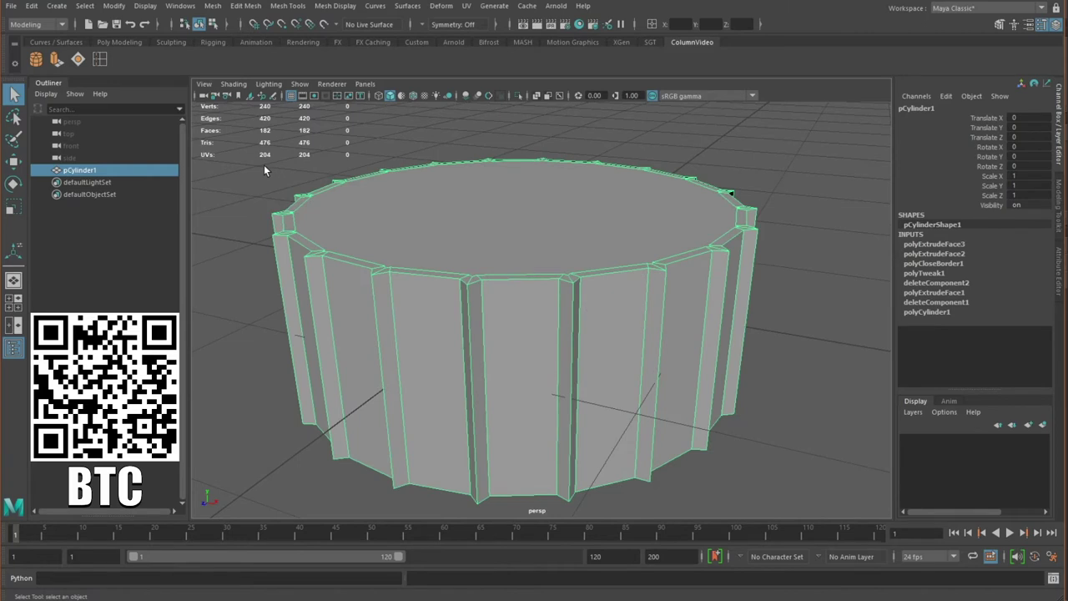
click(99, 60)
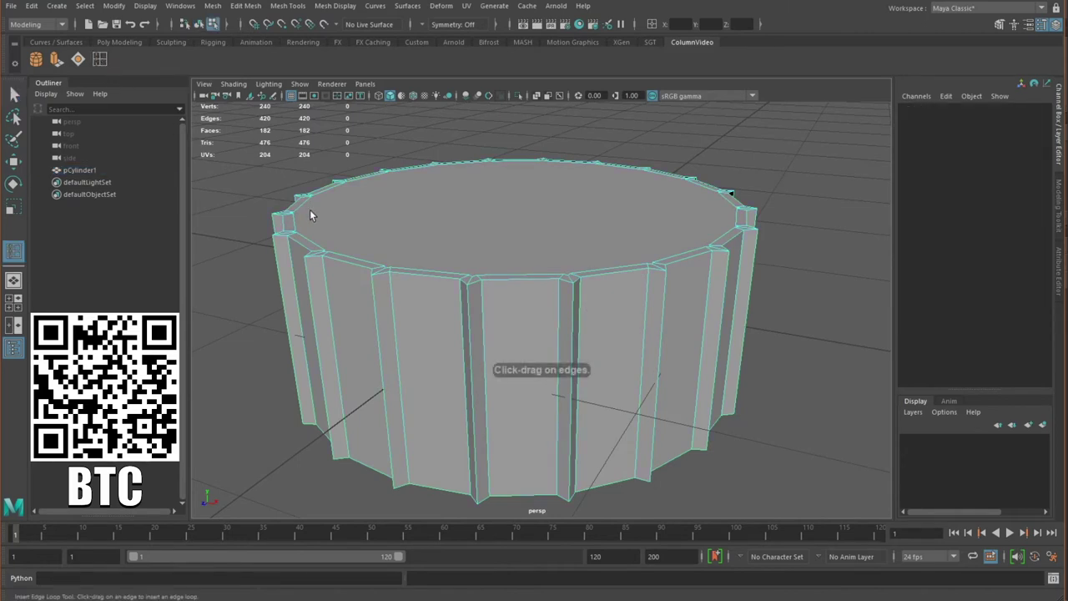
click(377, 316)
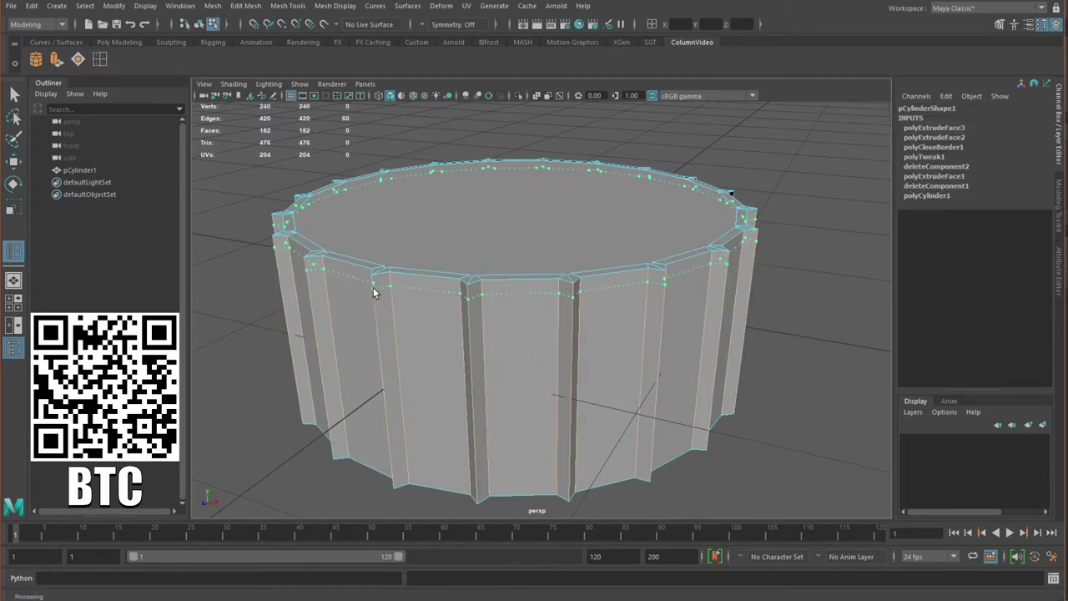
drag(374, 292, 394, 277)
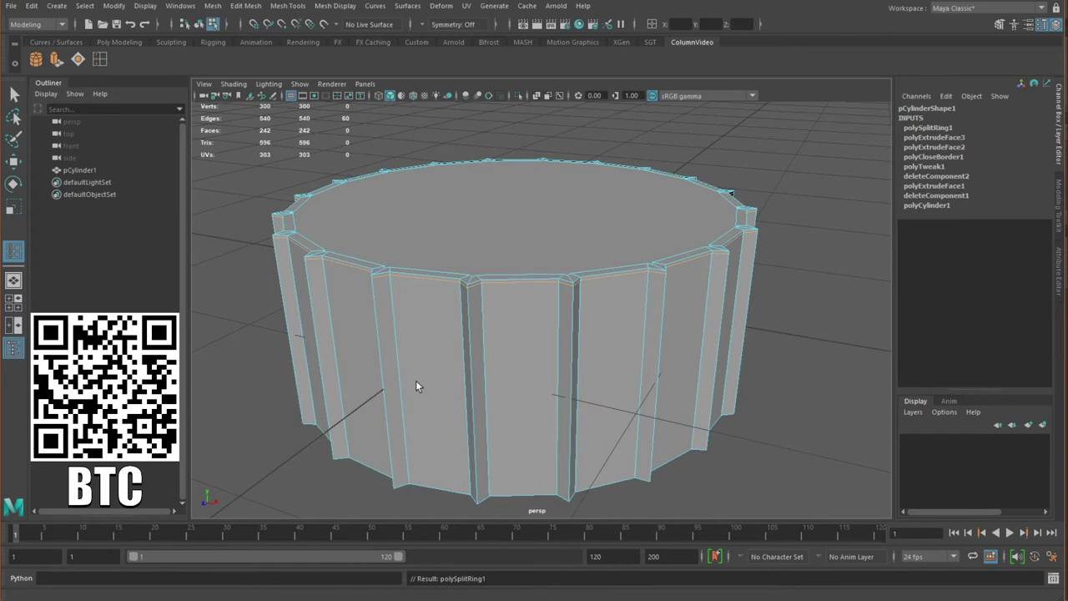
mouse_move(396, 417)
alt+mouse_down()
mouse_move(376, 382)
mouse_move(388, 398)
alt+mouse_up()
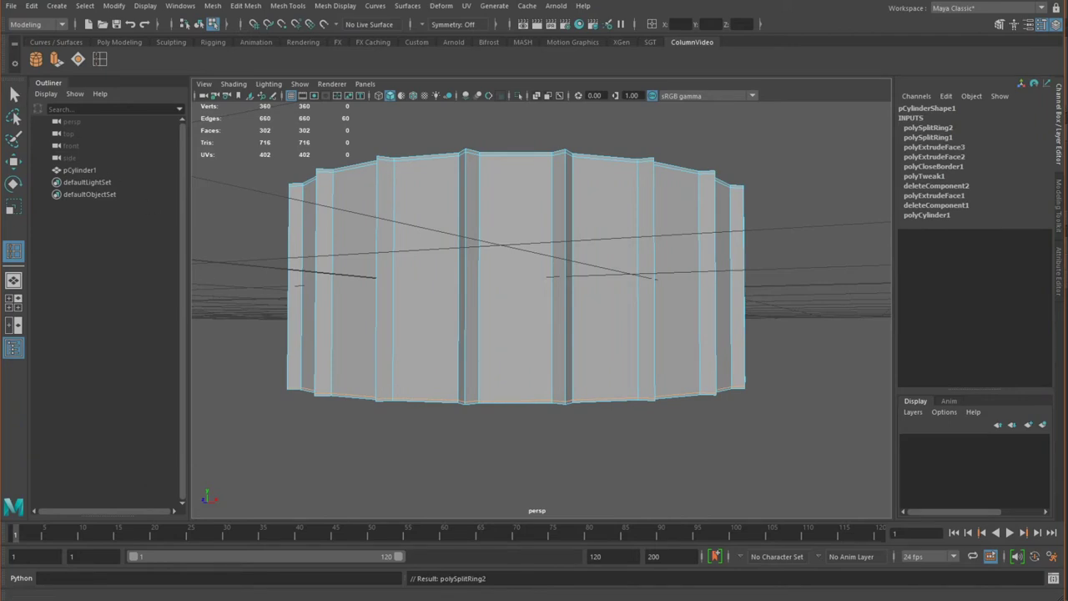
click(14, 93)
right_click(394, 213)
click(453, 196)
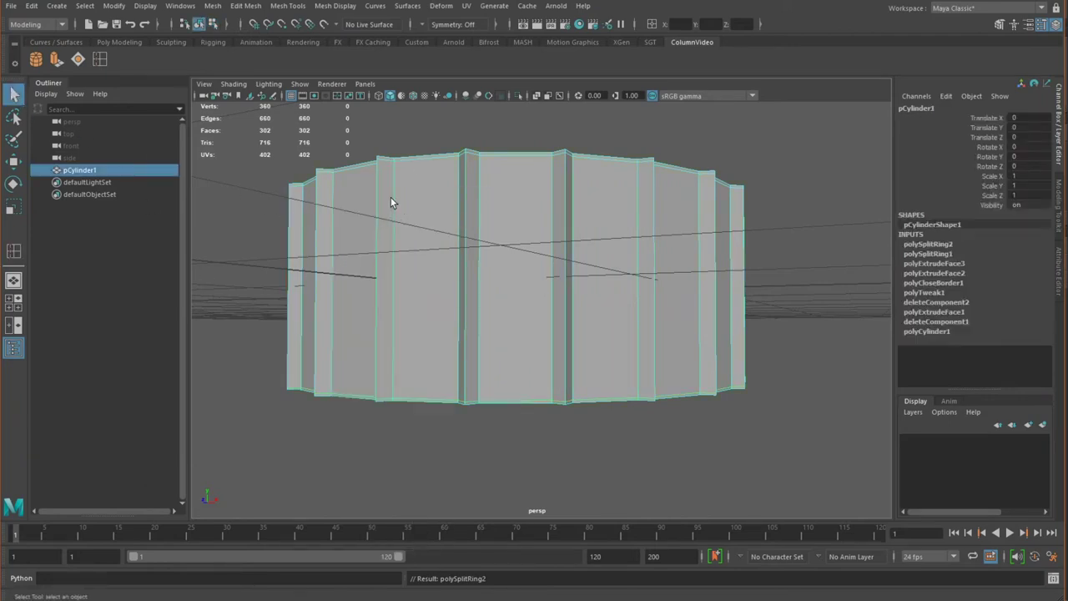
Examine the cylinder with its new edge loops, switch it to smooth display, and inspect the rims and flutes from several angles
alt+drag(389, 198, 330, 236)
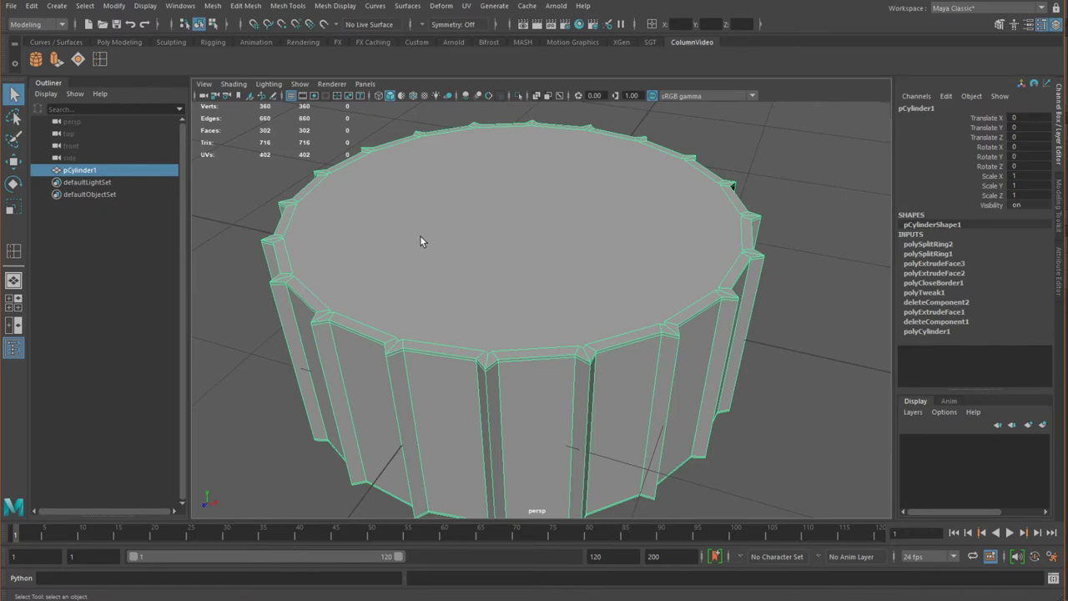
alt+drag(424, 258, 429, 191)
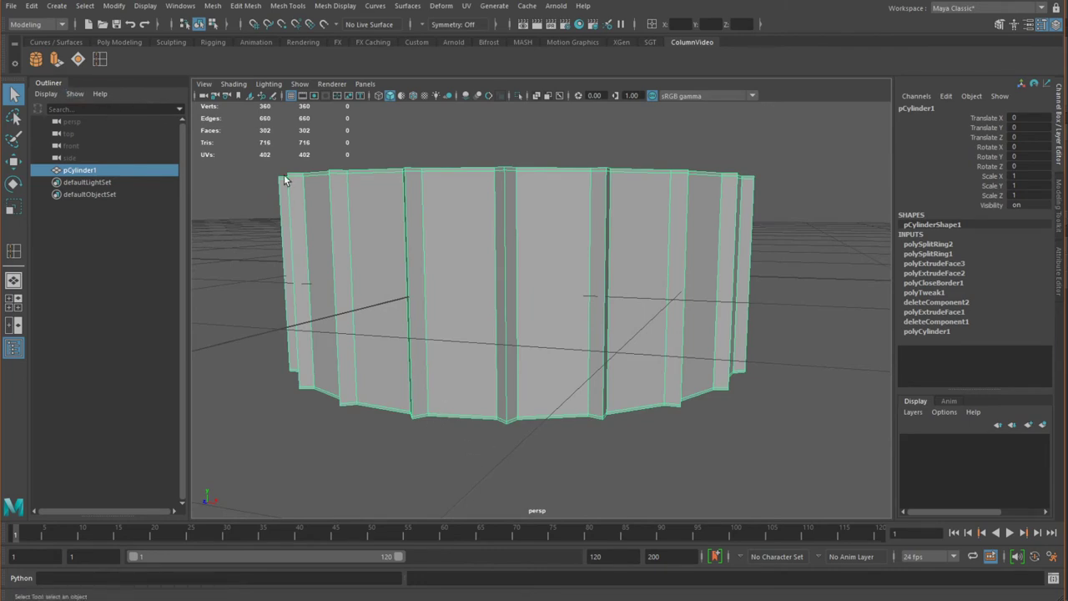
click(273, 233)
alt+drag(274, 232, 442, 292)
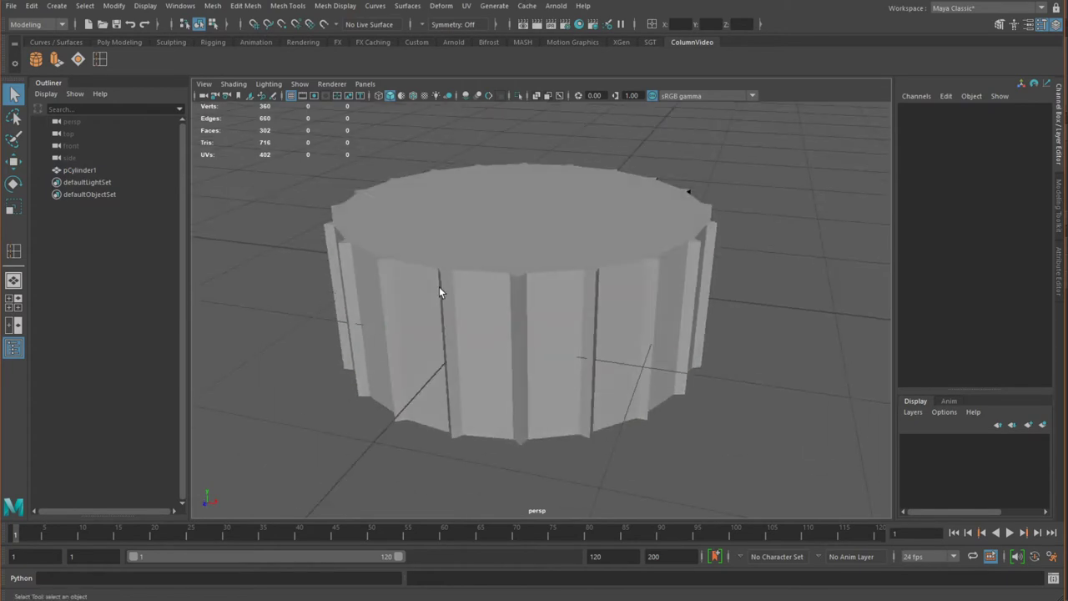
click(443, 292)
key(3)
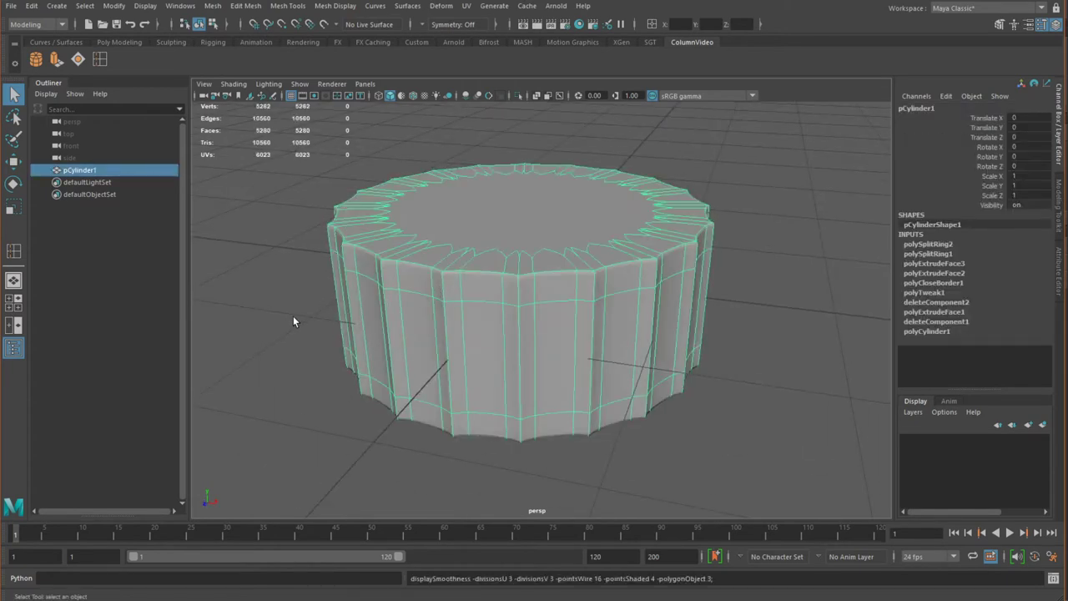
click(293, 321)
alt+drag(298, 316, 486, 336)
alt+middle_drag(487, 337, 494, 323)
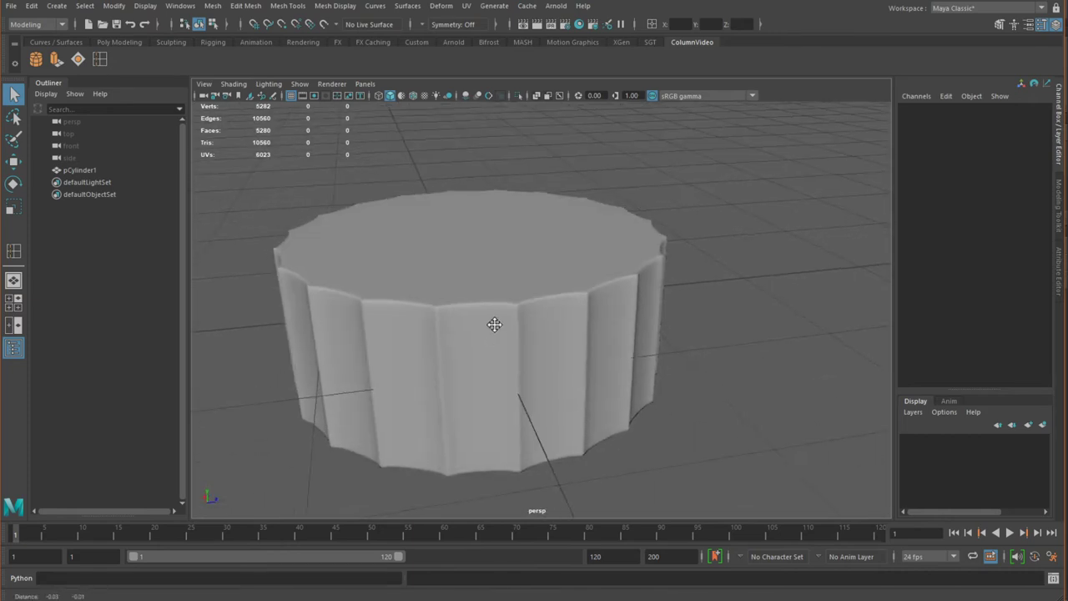
alt+drag(494, 324, 497, 349)
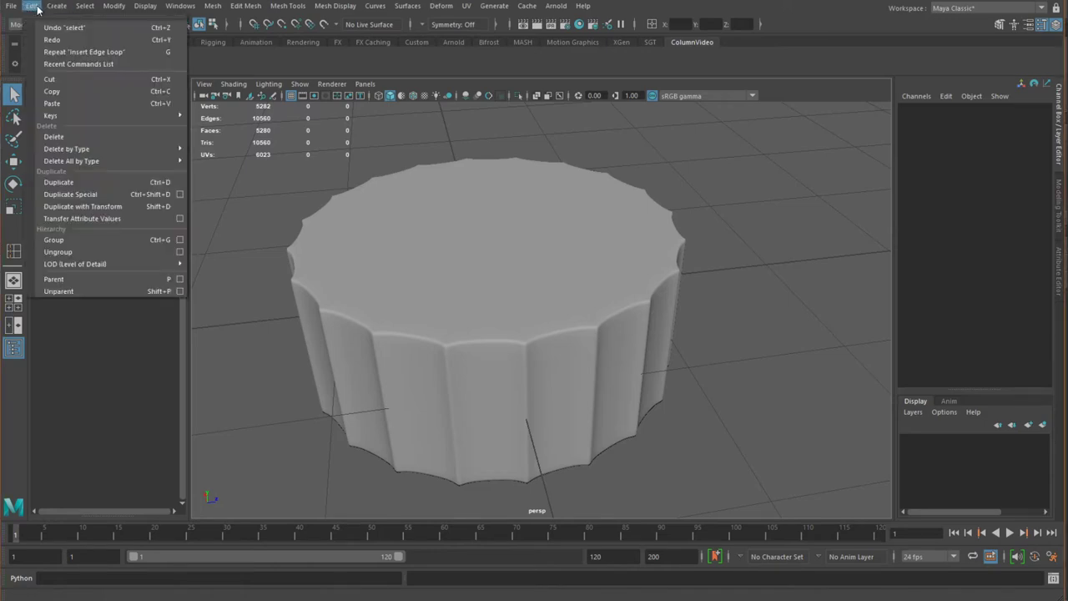
Add the Delete by Type History and Freeze Transformations commands to the ColumnVideo shelf
mouse_move(95, 148)
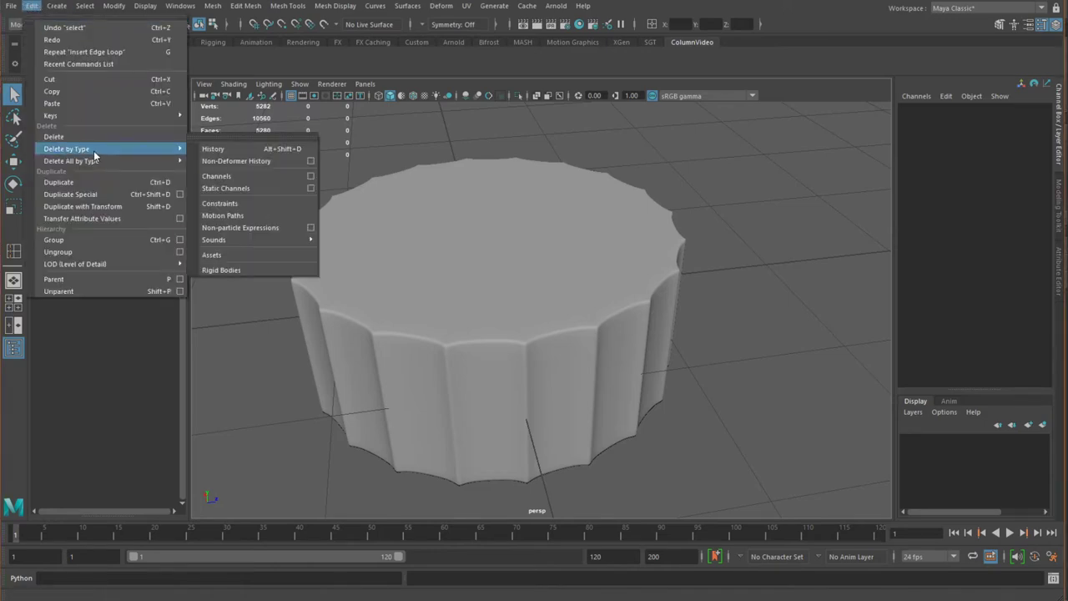
click(232, 150)
click(84, 6)
mouse_move(114, 7)
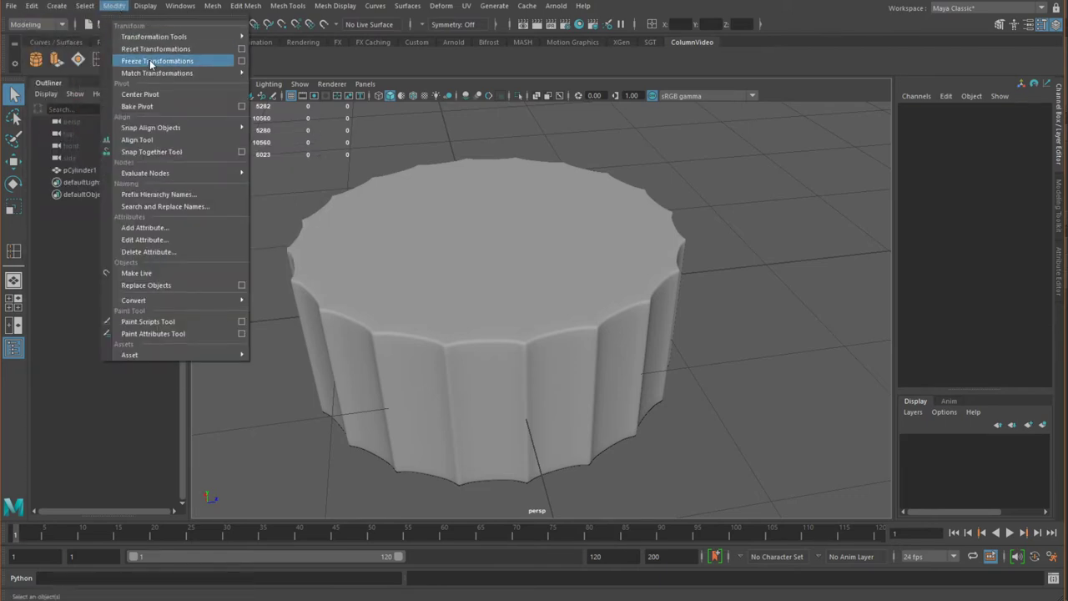
click(338, 142)
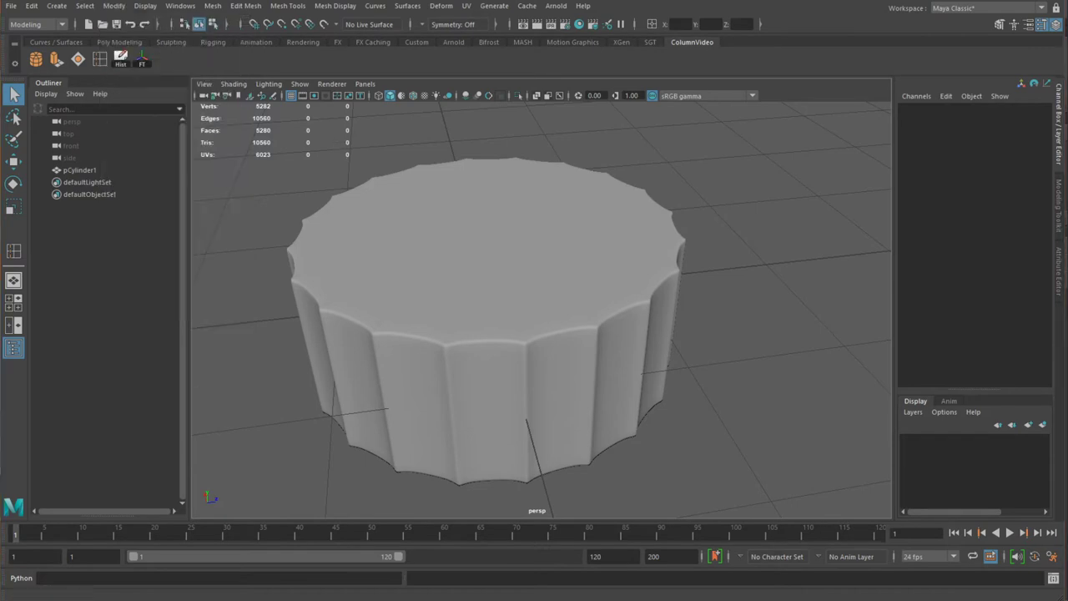
Delete the fluted cylinder's construction history and deselect it
click(585, 266)
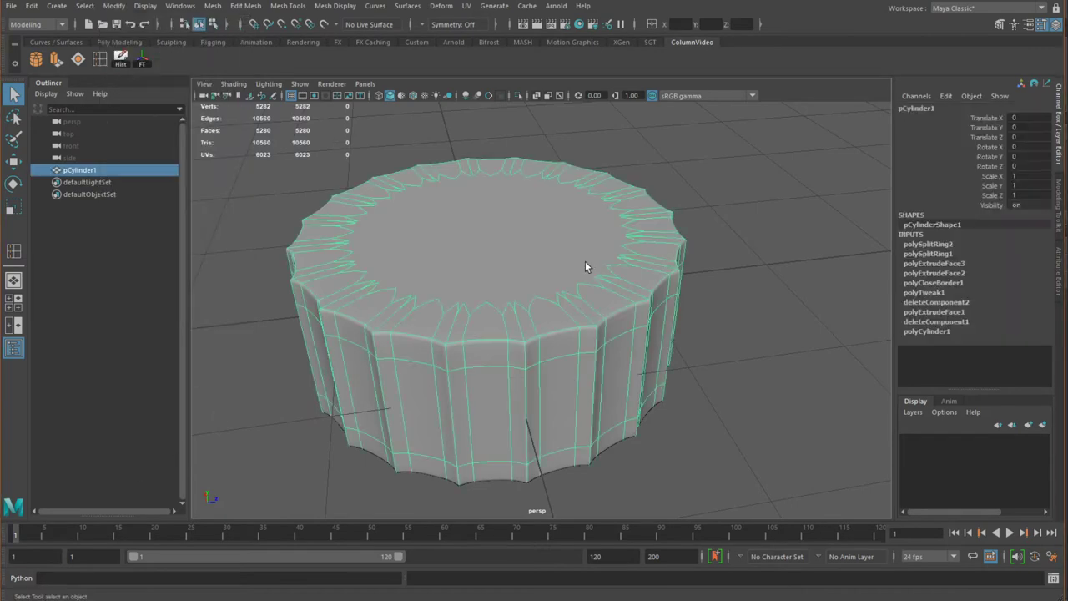
click(121, 61)
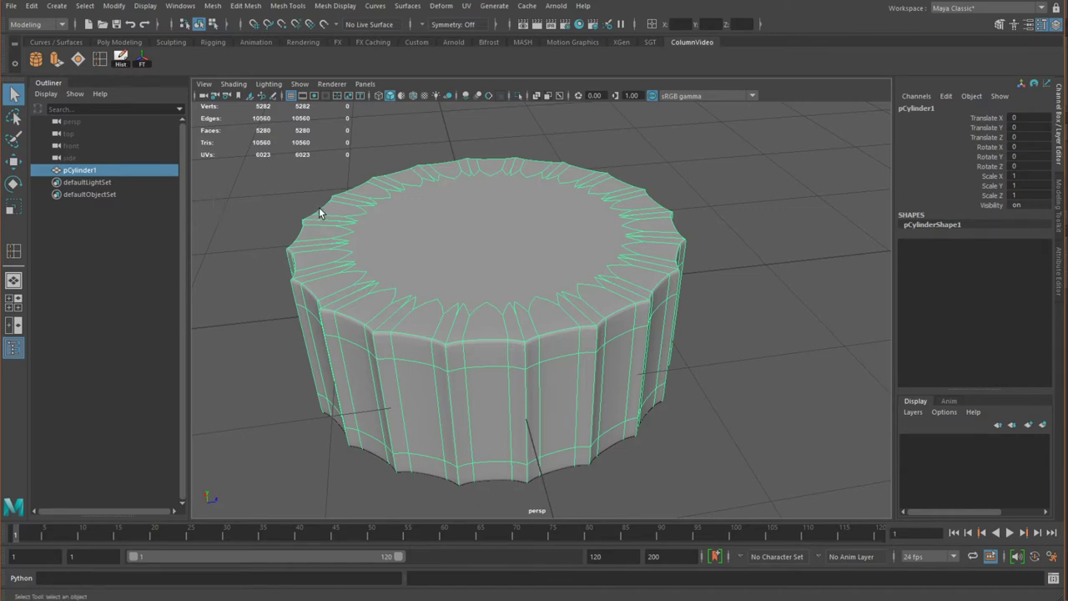
click(264, 223)
Move the fluted cylinder vertically toward grid level, undo the downward overshoot, and set its Translate Y to 0.5
click(435, 269)
key(w)
middle_drag(502, 307, 499, 345)
key(ctrl+z)
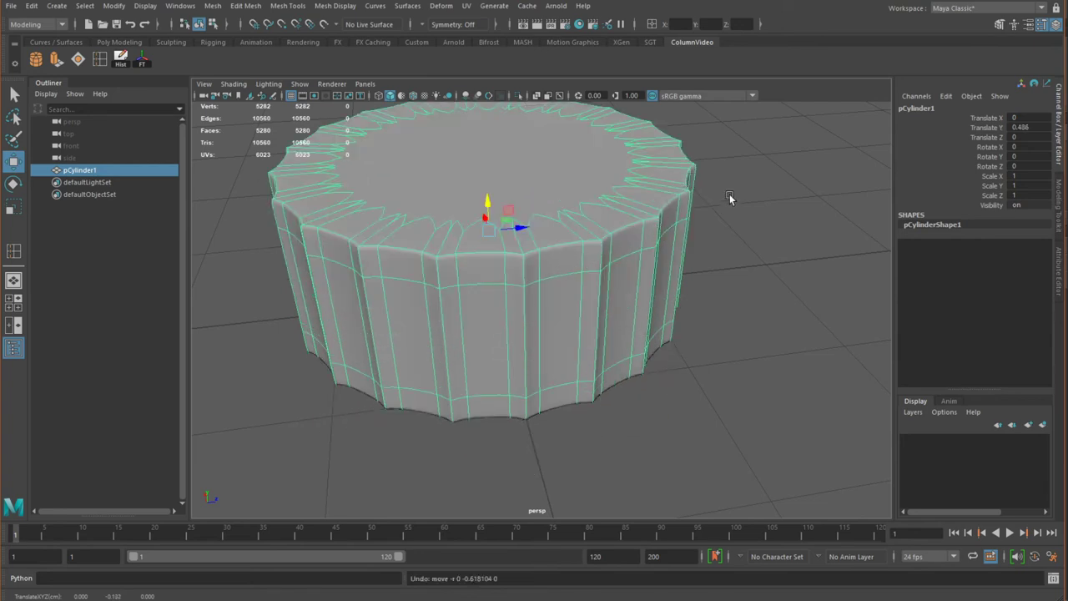
alt+drag(628, 207, 630, 287)
scroll(631, 287, down, 3)
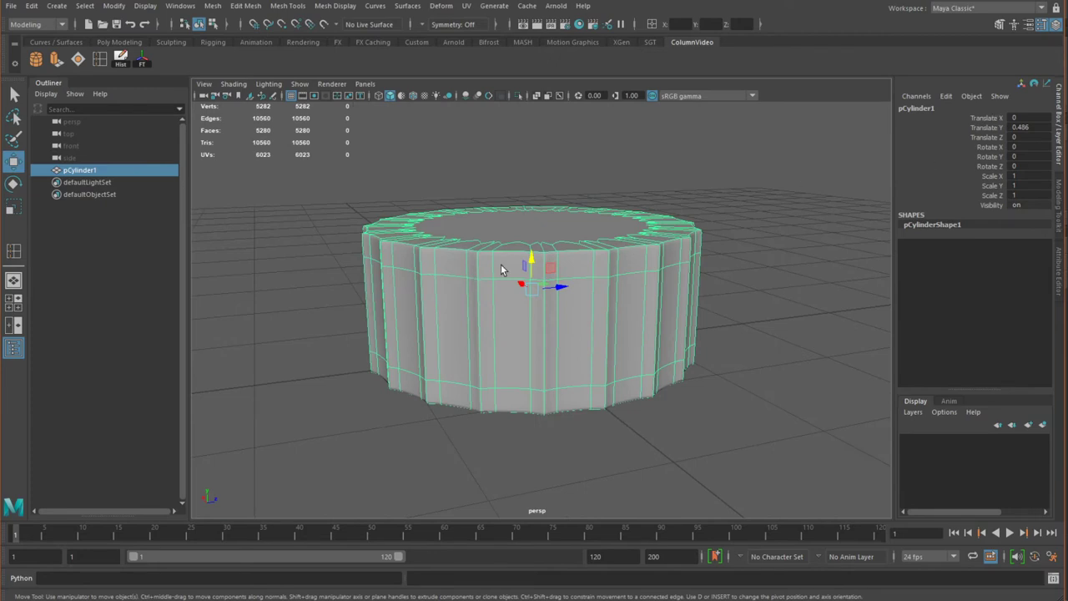
drag(535, 263, 536, 259)
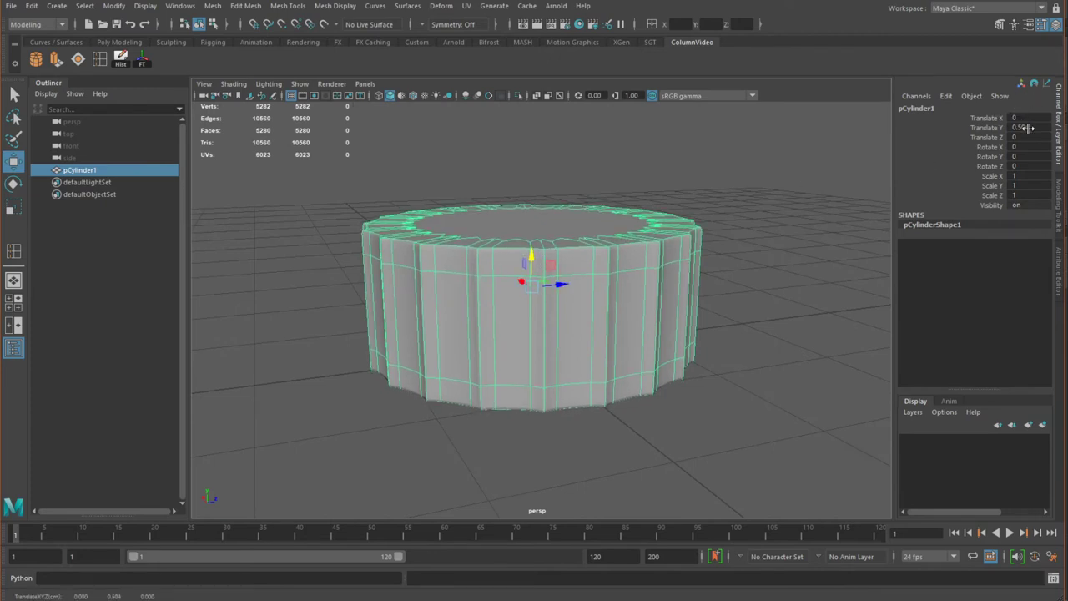
click(1029, 127)
text(5)
key(Return)
click(739, 248)
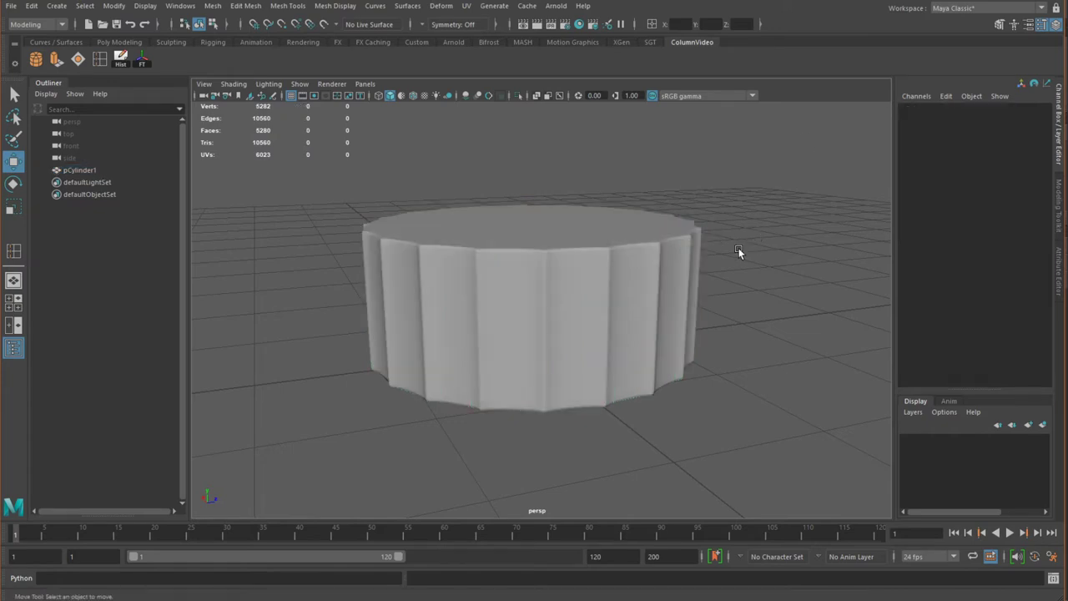
Freeze the transformations of the fluted cylinder at its raised position
alt+middle_drag(698, 248, 653, 276)
alt+right_drag(653, 276, 635, 295)
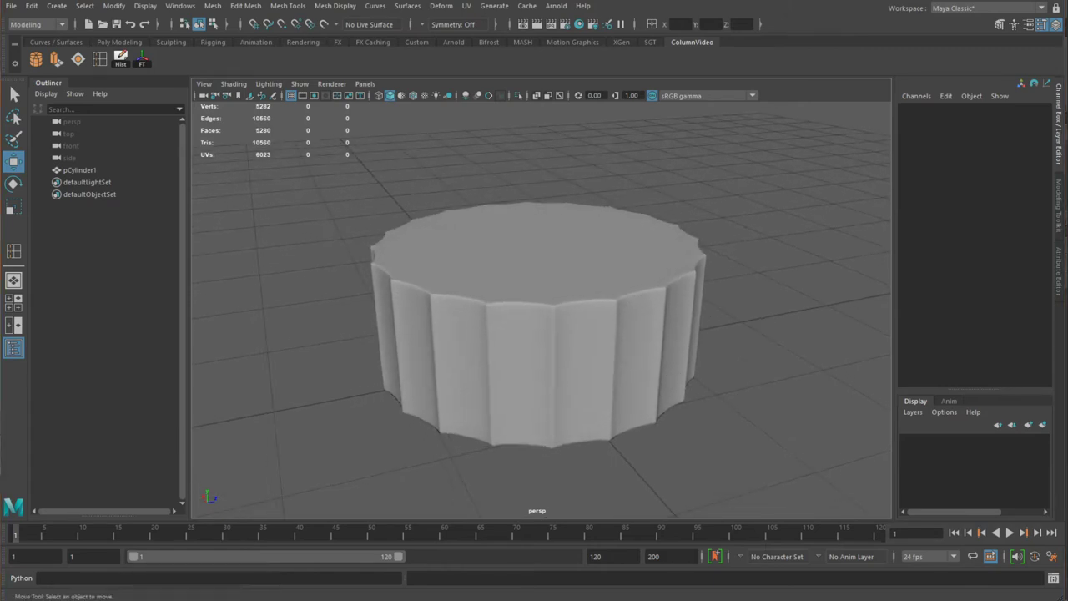
click(497, 358)
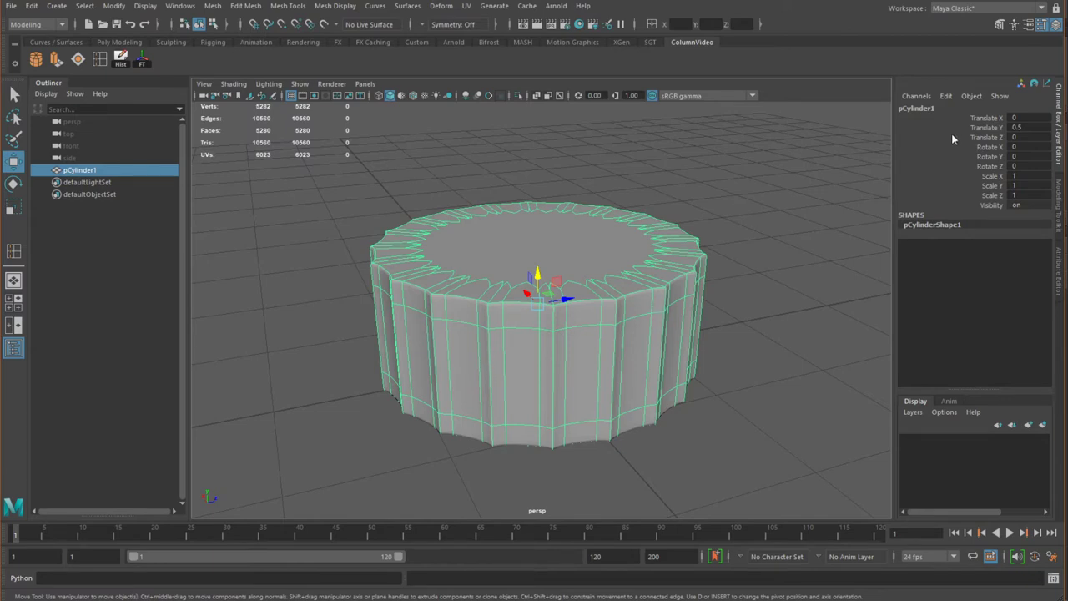
click(144, 63)
Lift the frozen cylinder above the grid and return it to its origin by setting Translate Y to 0
drag(538, 277, 538, 163)
double_click(1024, 126)
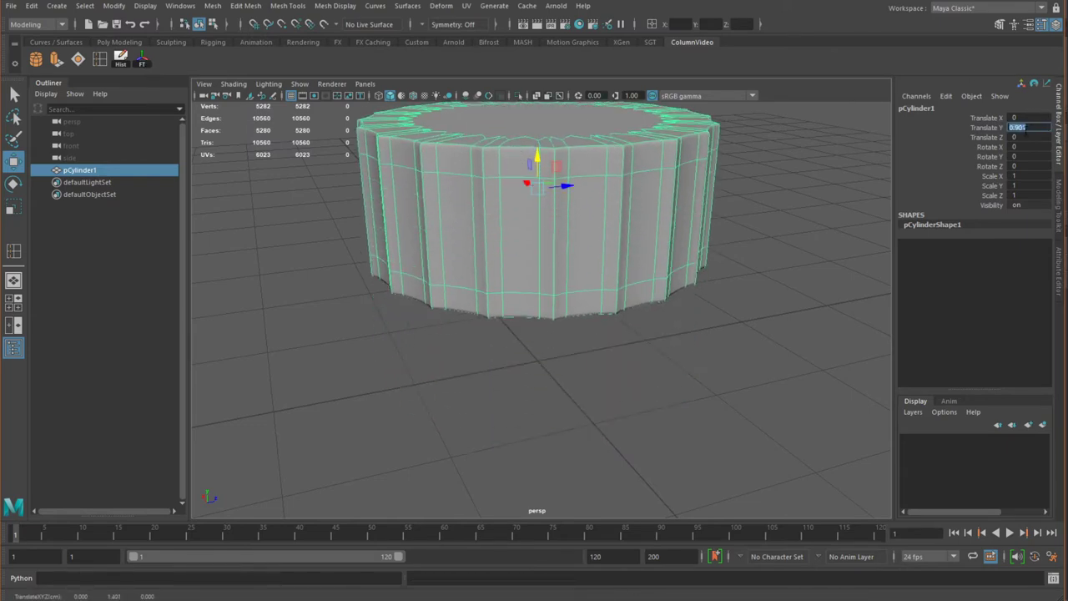
text(0)
key(Return)
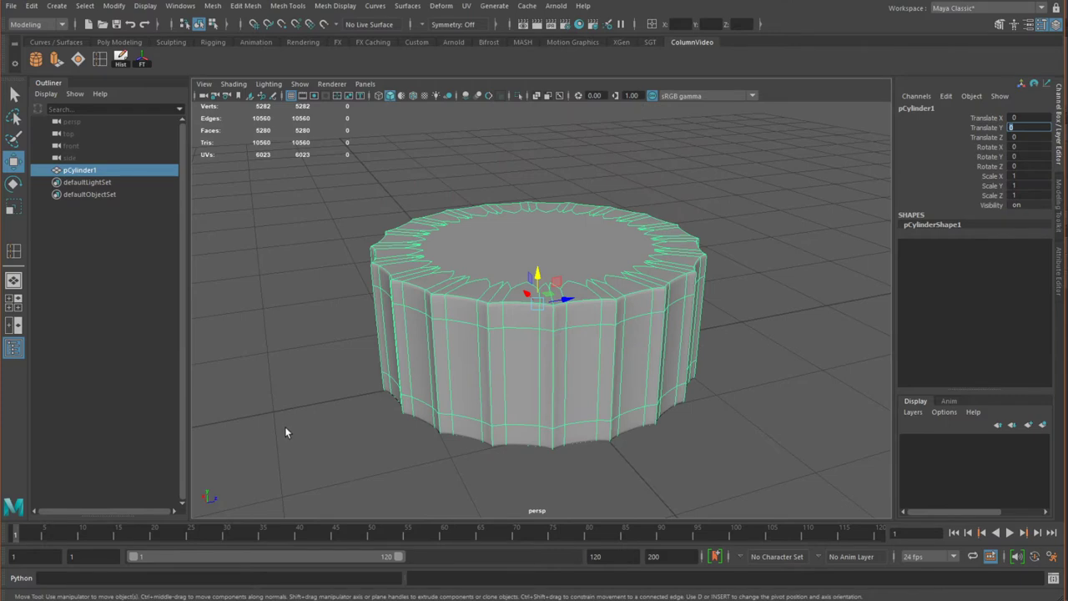
Duplicate the fluted cylinder and raise the copy about 1 unit so it sits on the original
alt+right_drag(610, 387, 422, 242)
alt+middle_drag(422, 242, 392, 262)
alt+right_drag(392, 262, 653, 357)
alt+middle_drag(601, 351, 634, 324)
click(674, 331)
click(542, 327)
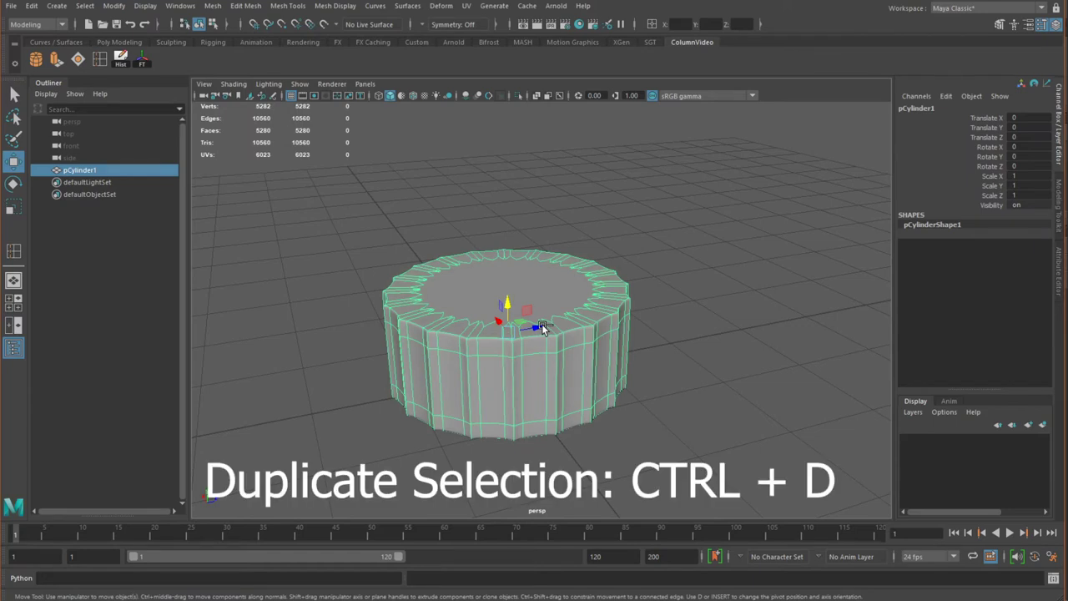
key(ctrl+d)
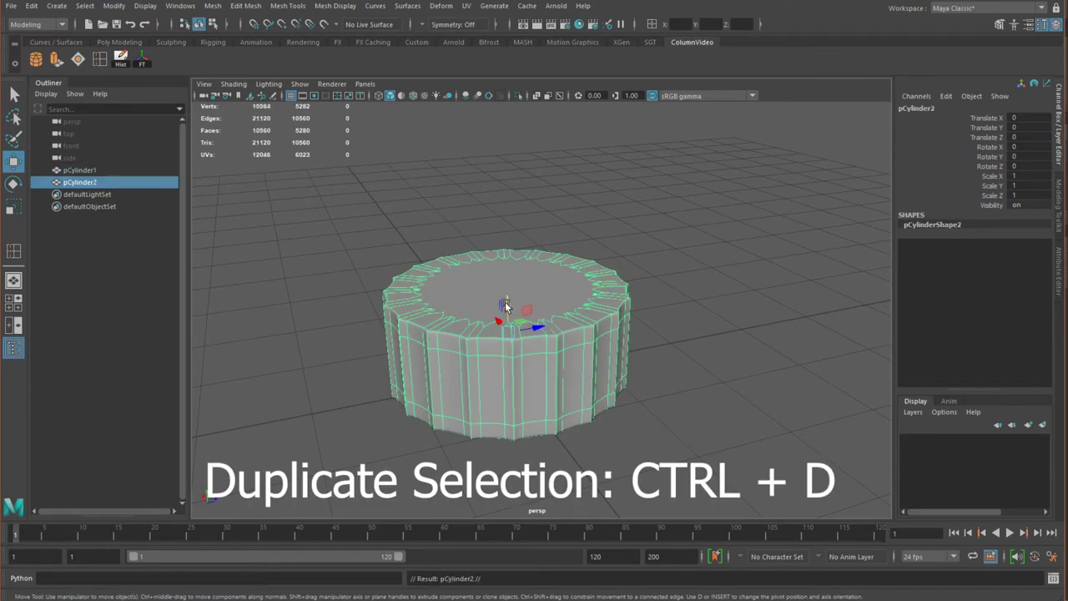
drag(508, 306, 512, 205)
alt+drag(586, 274, 588, 267)
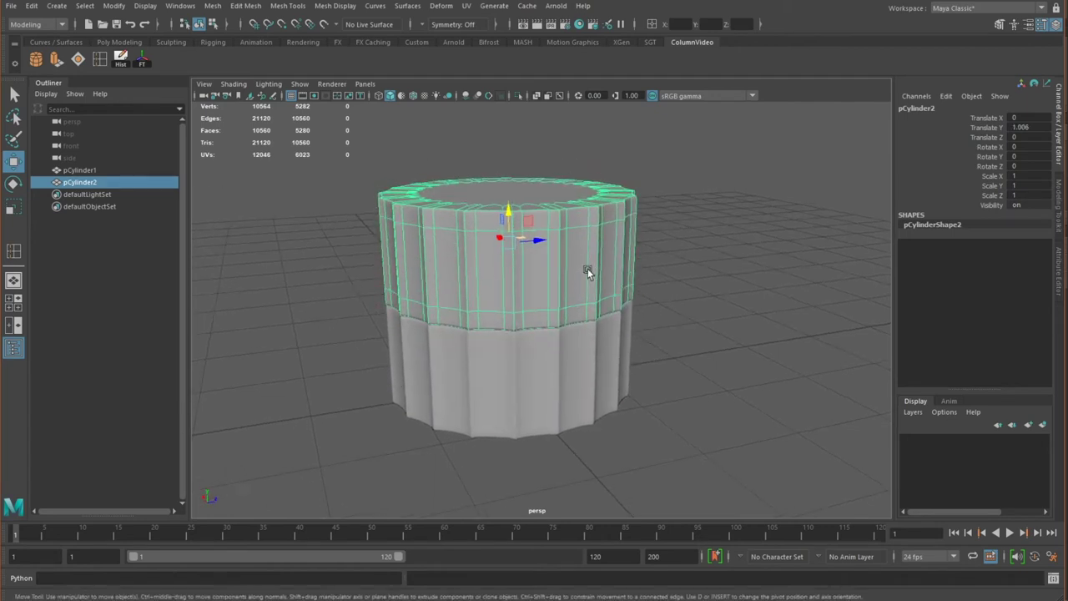
Set the upper copy's Translate Y to exactly 1 and deselect it
scroll(558, 280, up, 2)
alt+middle_drag(558, 279, 584, 276)
click(1031, 127)
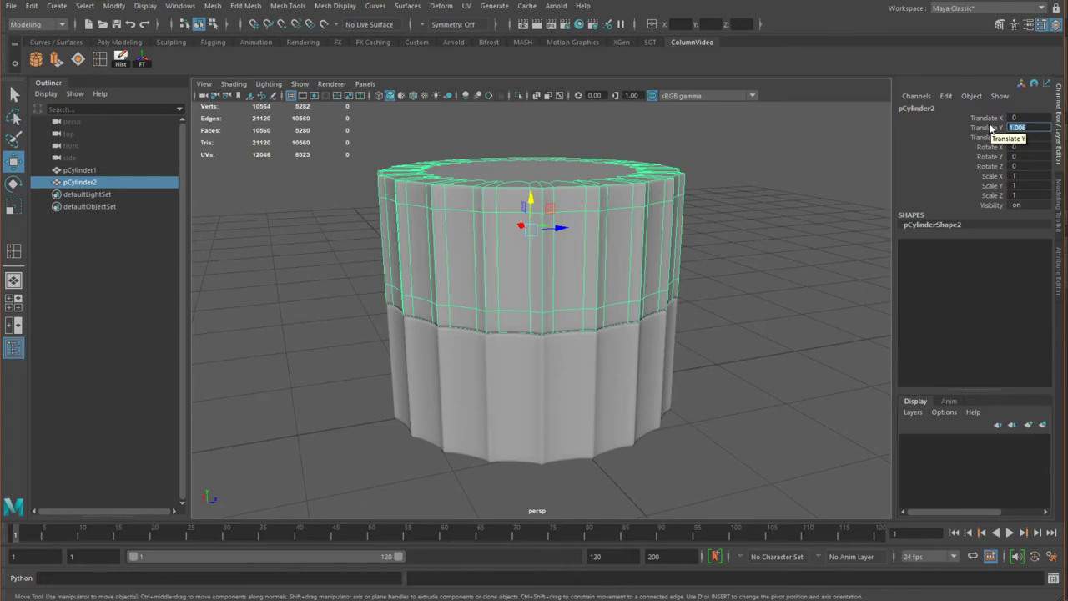
text(1)
key(Return)
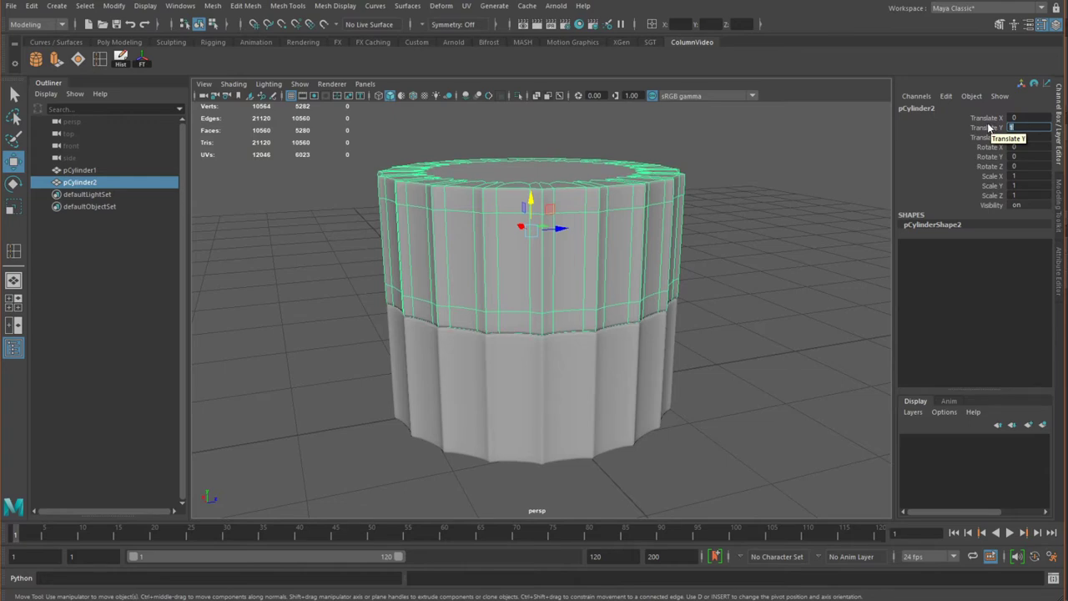
click(717, 270)
Examine the two stacked cylinders and delete the upper copy
scroll(722, 302, down, 3)
scroll(722, 301, down, 4)
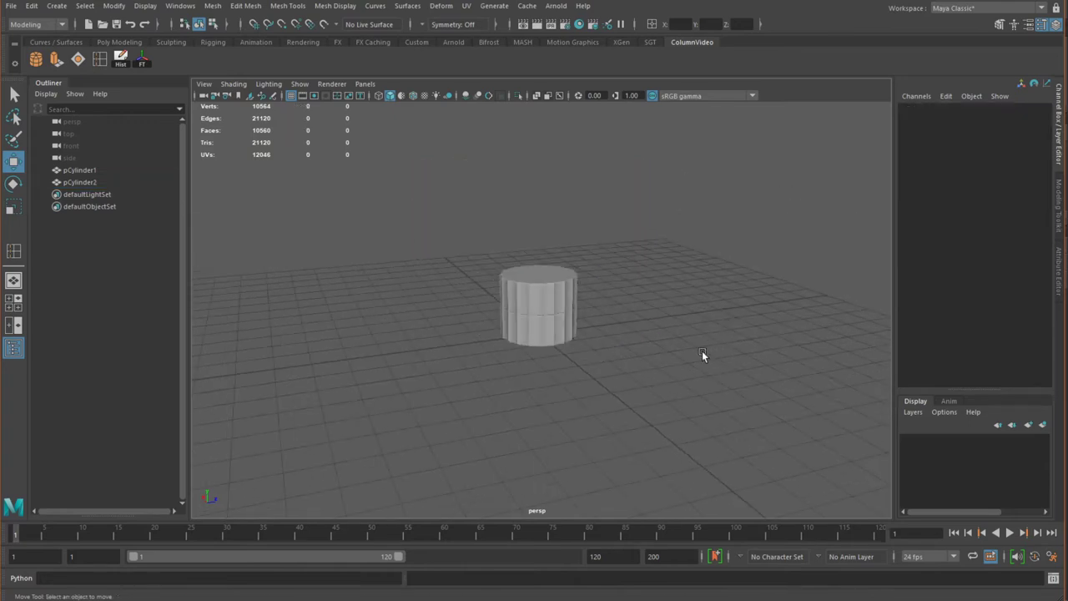
scroll(702, 351, up, 4)
alt+drag(618, 376, 596, 341)
scroll(576, 326, down, 1)
alt+drag(559, 311, 594, 348)
click(553, 325)
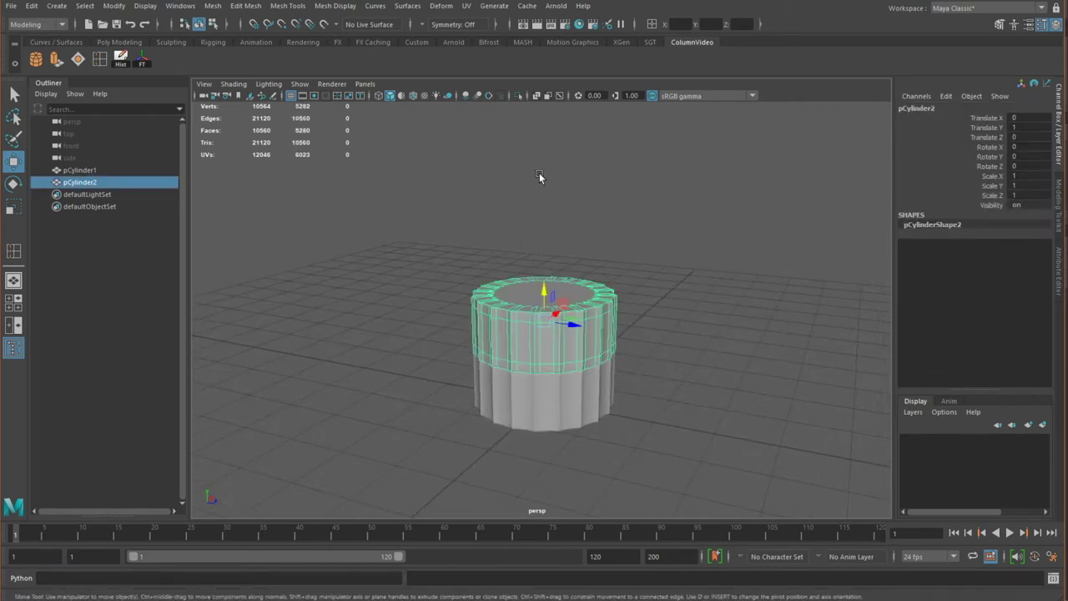
click(600, 279)
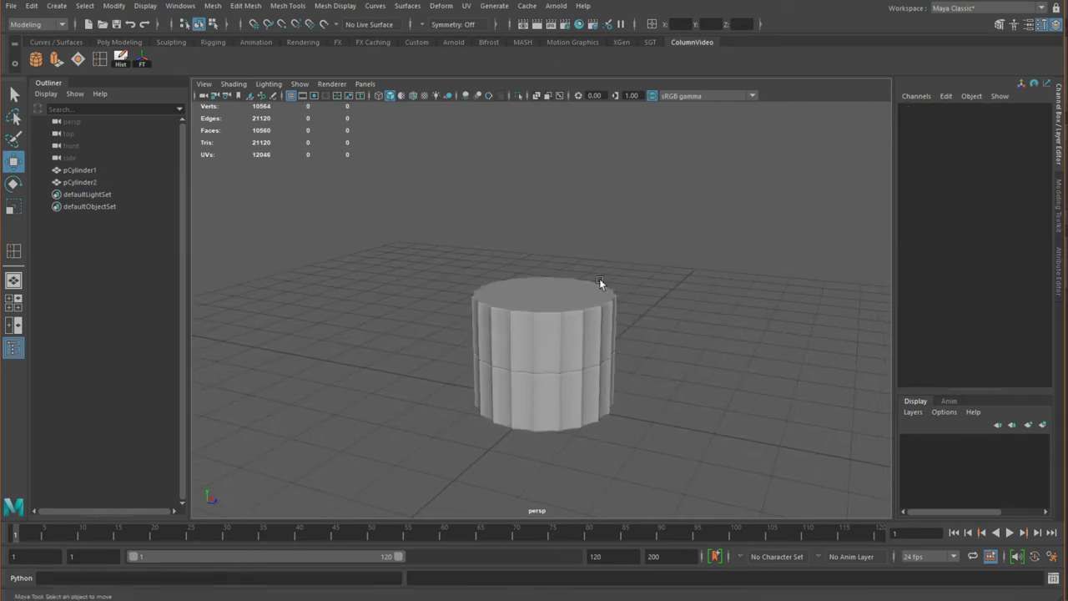
click(573, 317)
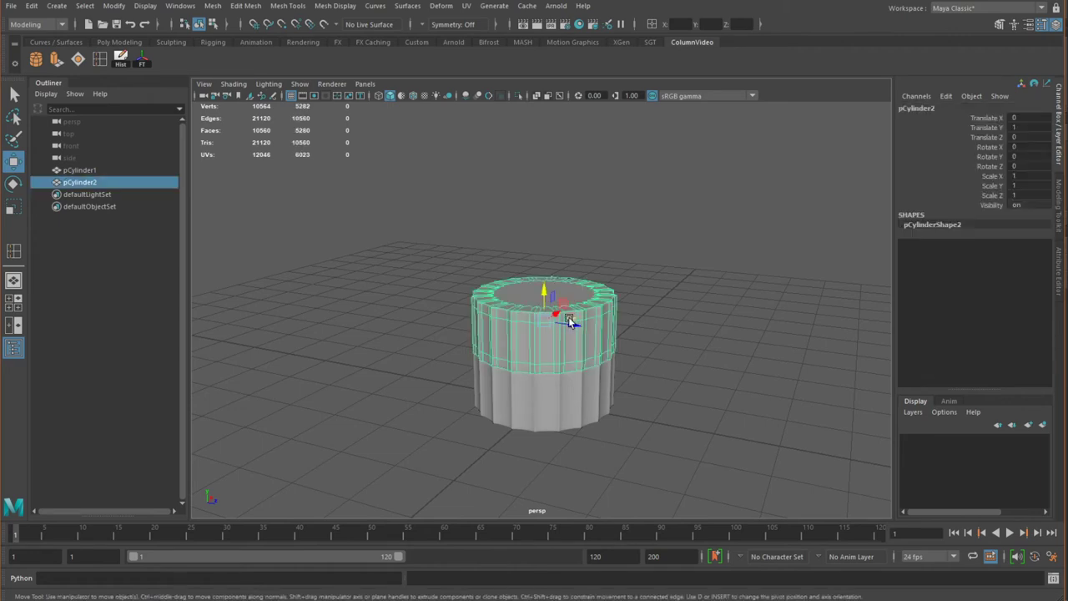
scroll(578, 326, up, 5)
key(Delete)
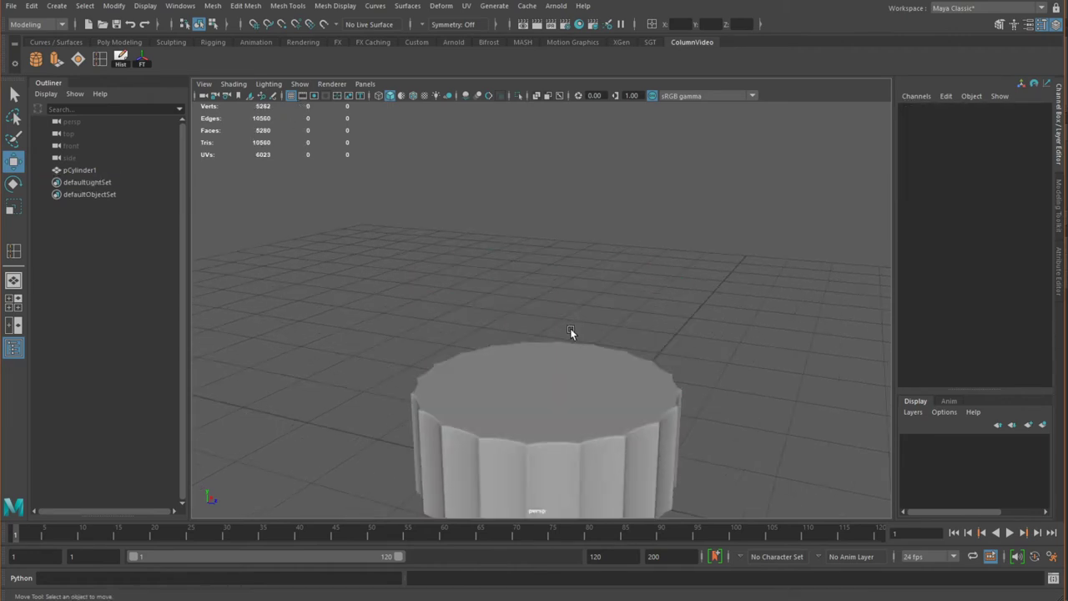
Add the Duplicate Special options command to the ColumnVideo shelf and delete the extra shelf item beside it
scroll(568, 268, down, 4)
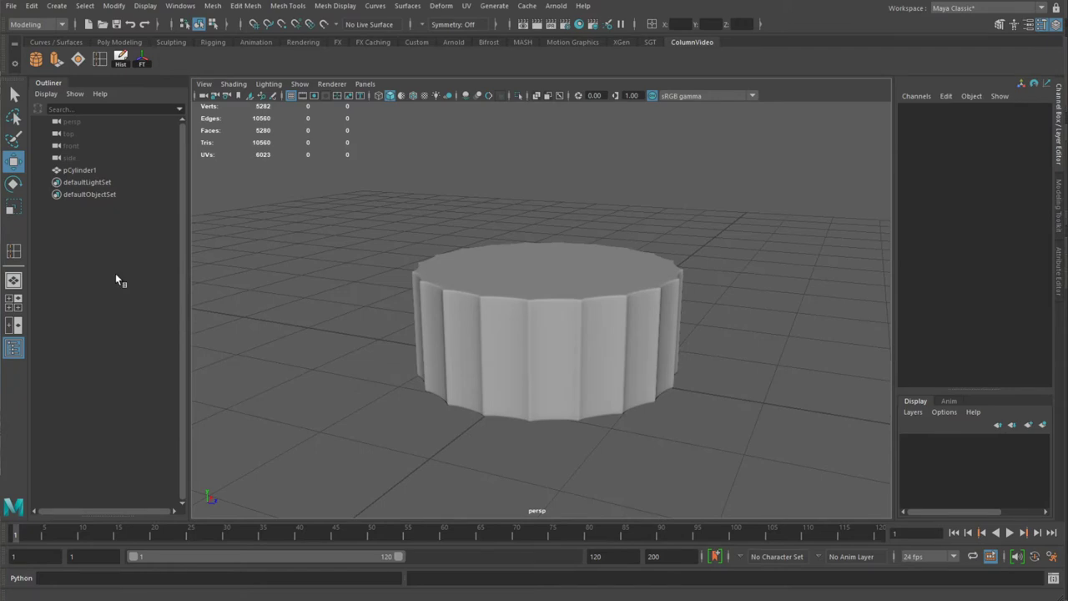
click(32, 5)
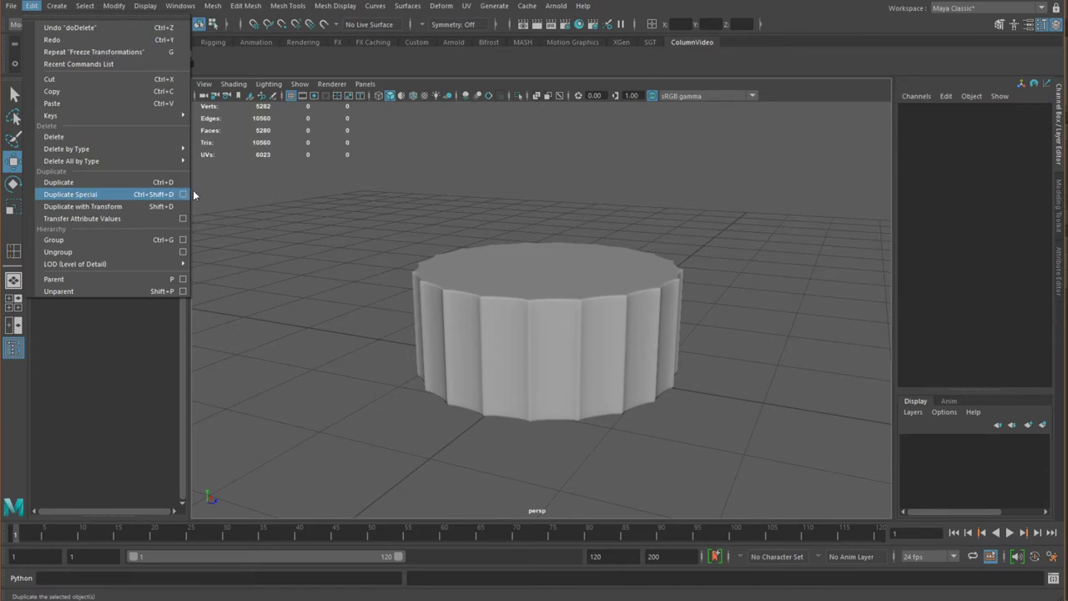
click(279, 211)
right_click(183, 61)
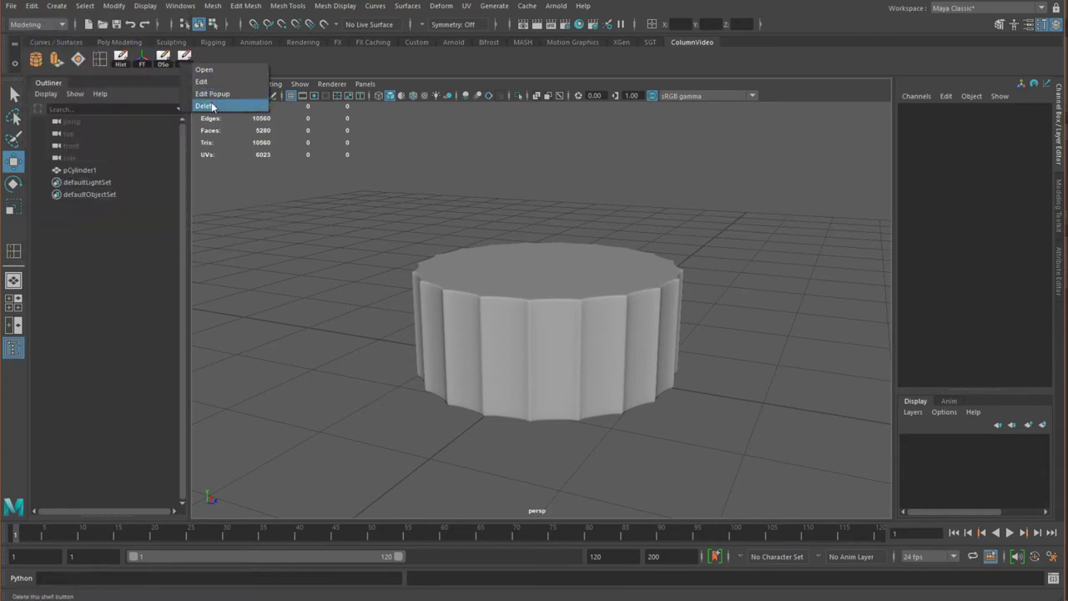
click(212, 106)
Configure Duplicate Special with geometry type Copy, a Y translation of 1 and 11 copies
click(164, 59)
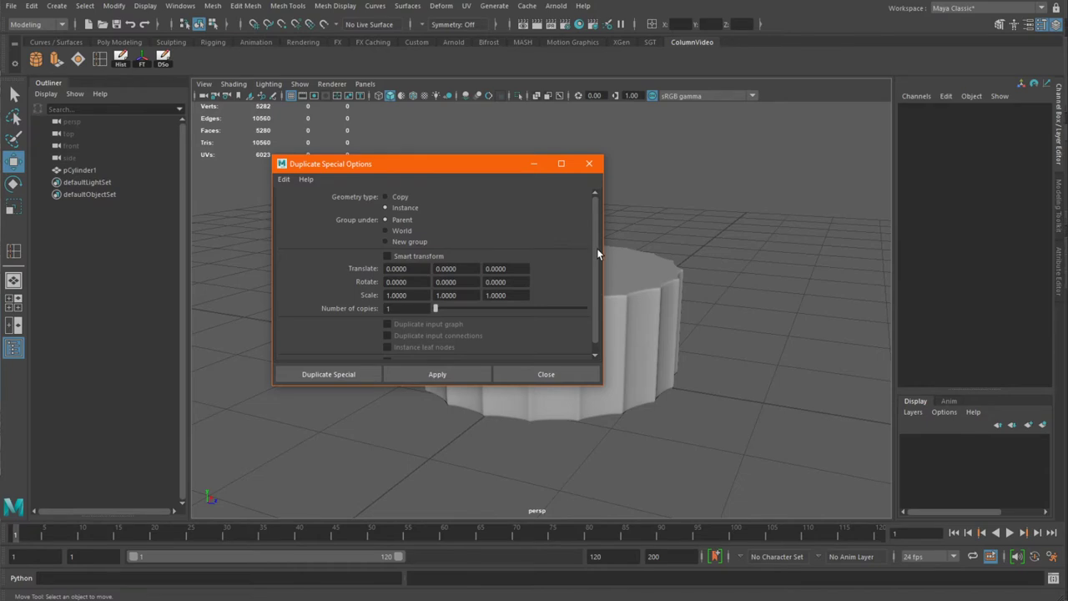
drag(597, 248, 582, 231)
click(405, 198)
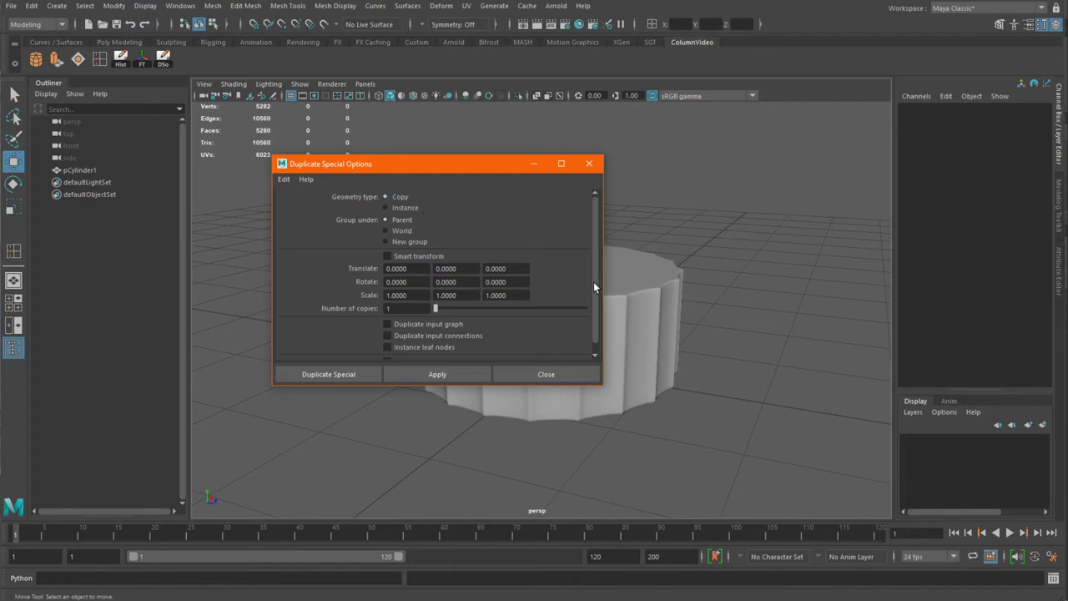
drag(594, 282, 598, 307)
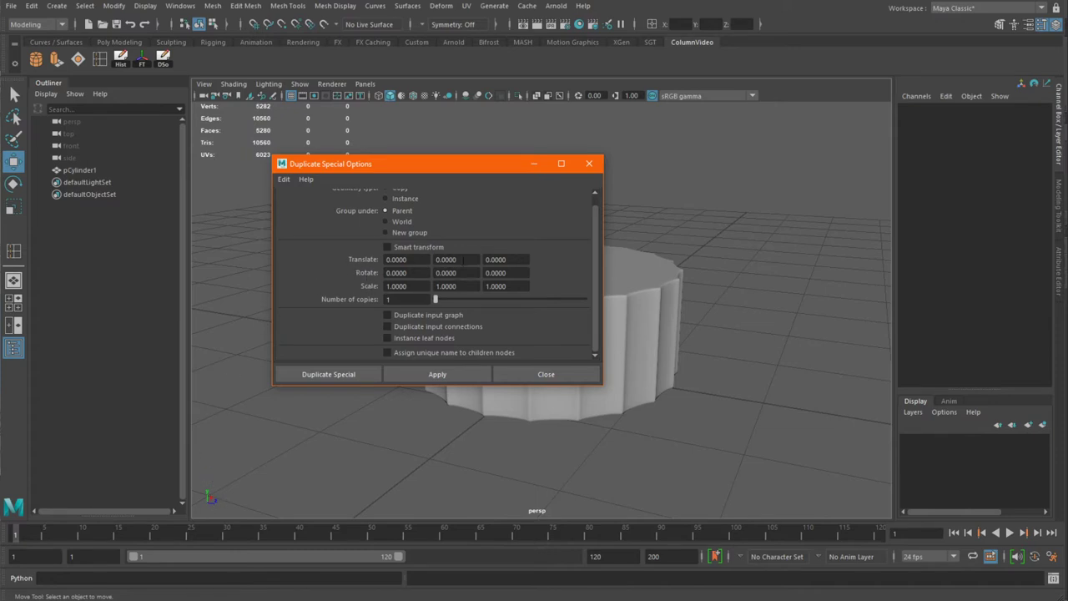
click(446, 259)
text(1)
click(468, 273)
click(399, 299)
text(1)
Apply Duplicate Special to the fluted cylinder to stack the copies above it, deselect them, and view the whole column
click(306, 372)
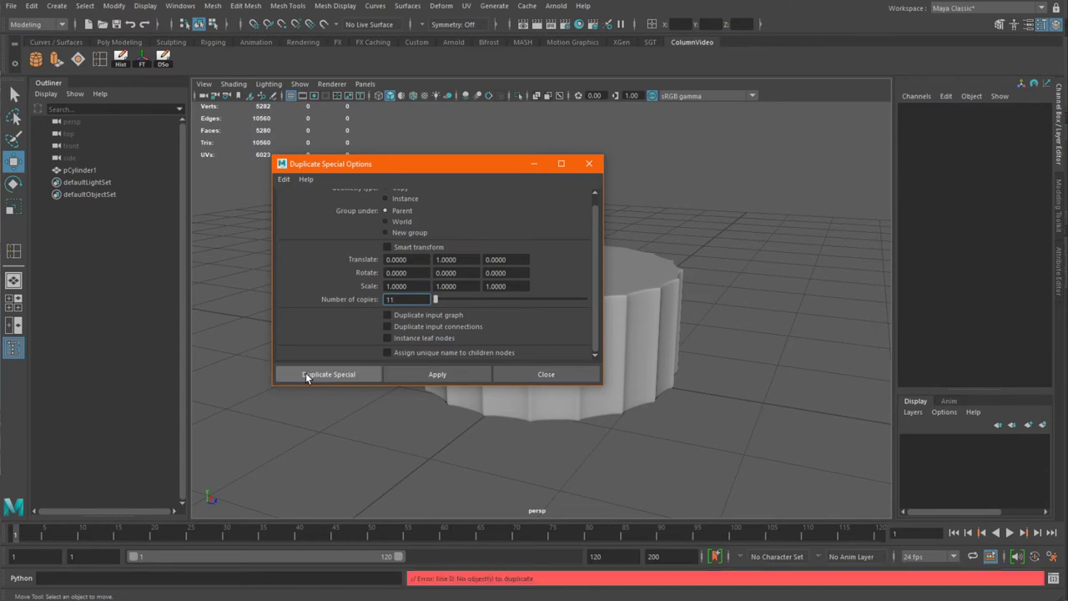
click(591, 403)
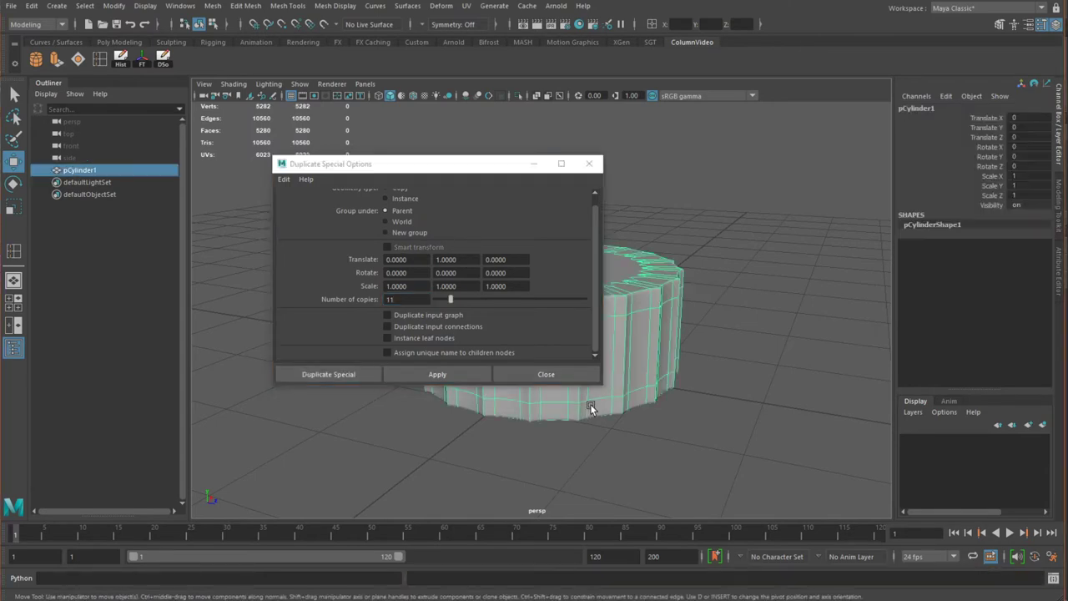
click(352, 374)
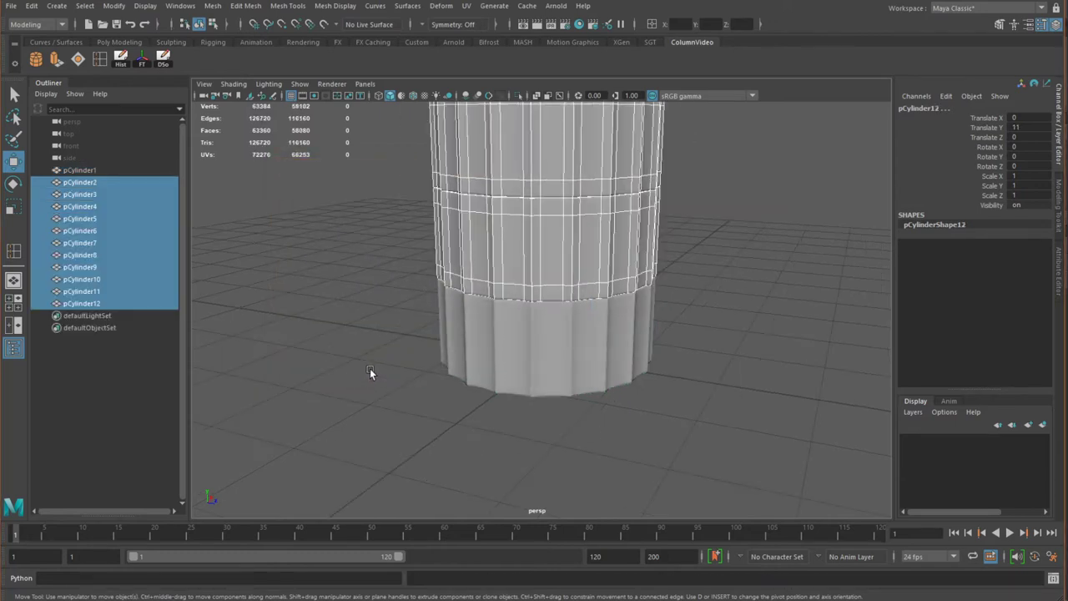
scroll(376, 364, down, 8)
scroll(518, 342, up, 6)
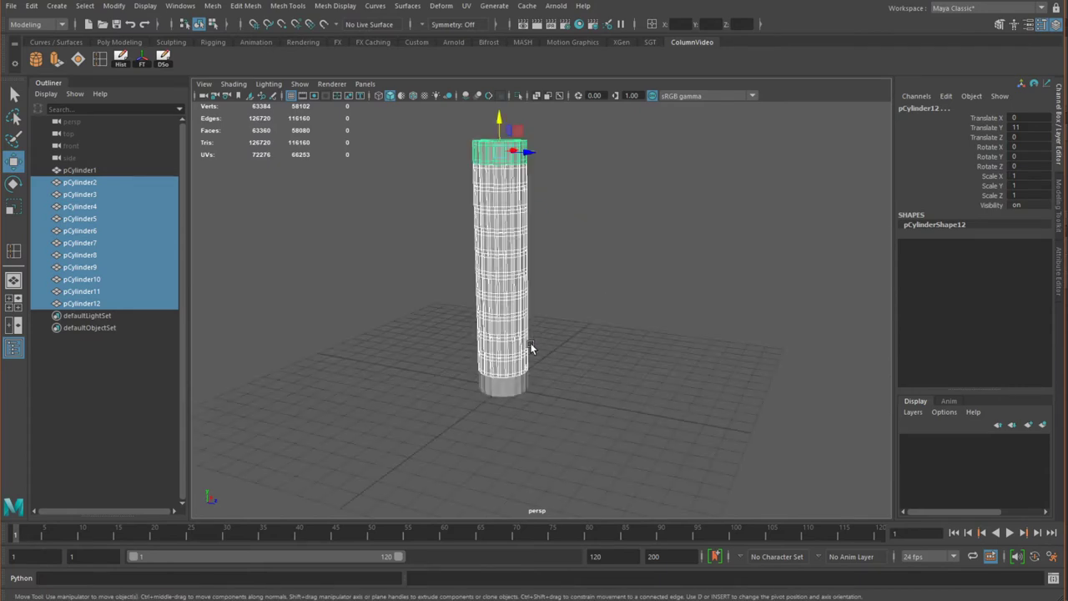
click(617, 318)
alt+drag(617, 314, 519, 335)
alt+right_drag(519, 335, 627, 337)
alt+drag(628, 340, 673, 382)
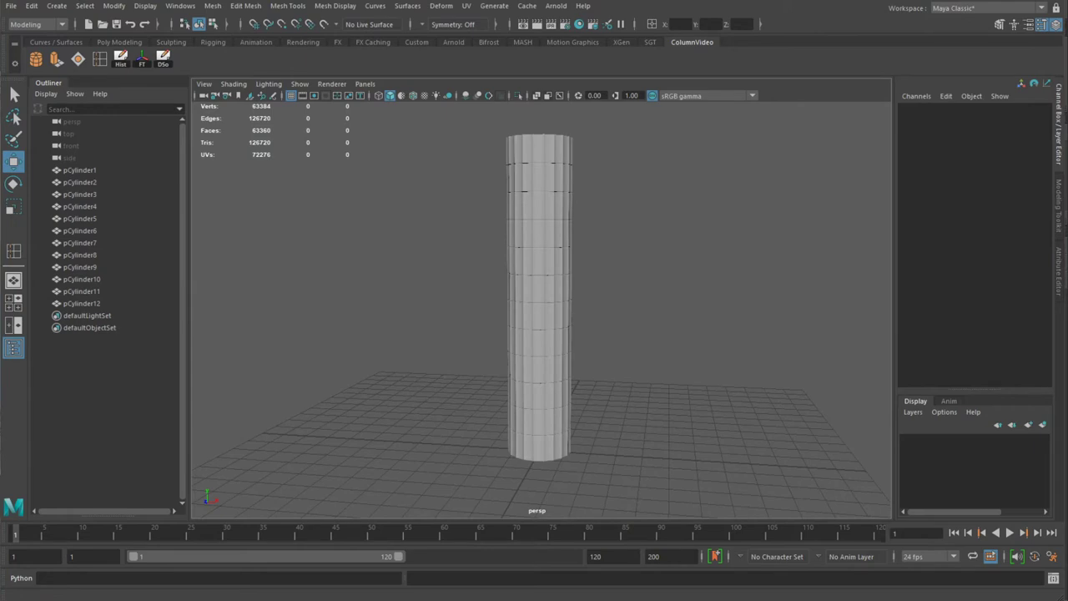
click(81, 171)
double_click(84, 172)
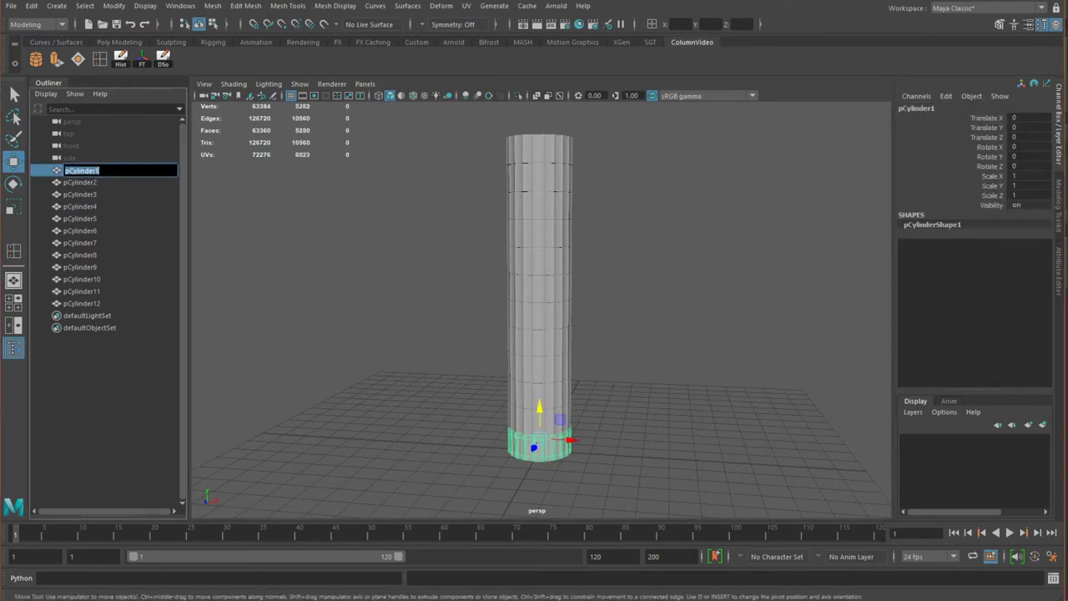
click(244, 167)
Select all twelve stacked cylinders and set the input line operation to Rename
click(89, 170)
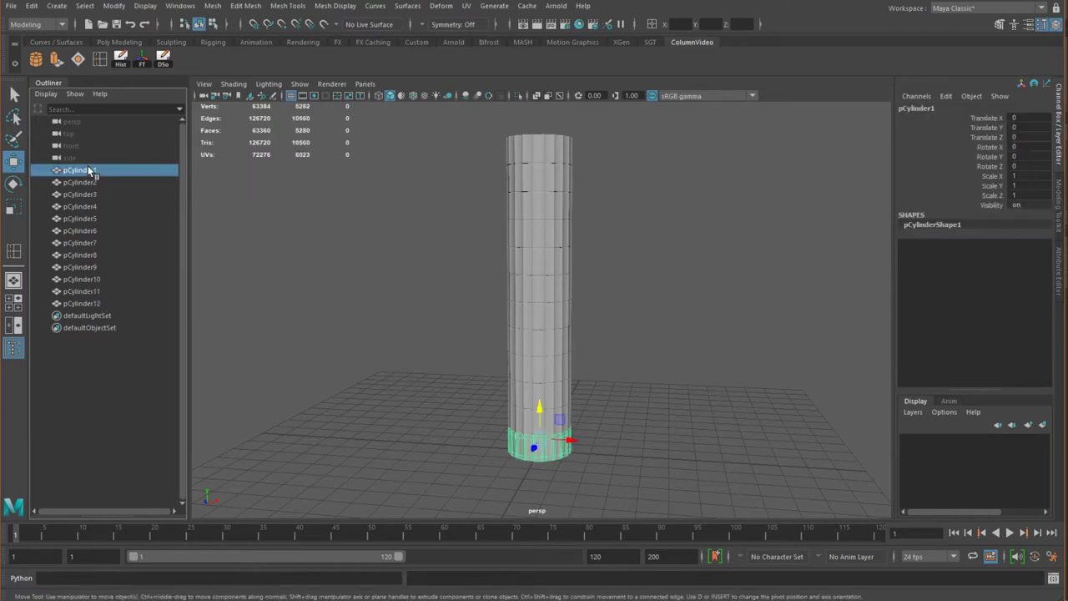
shift+click(92, 304)
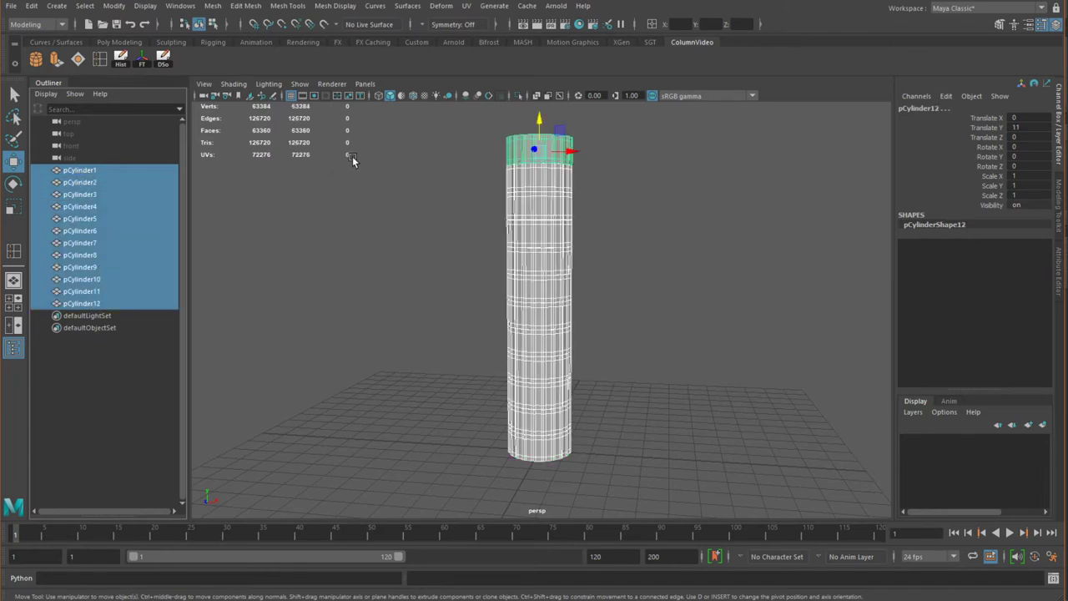
click(653, 25)
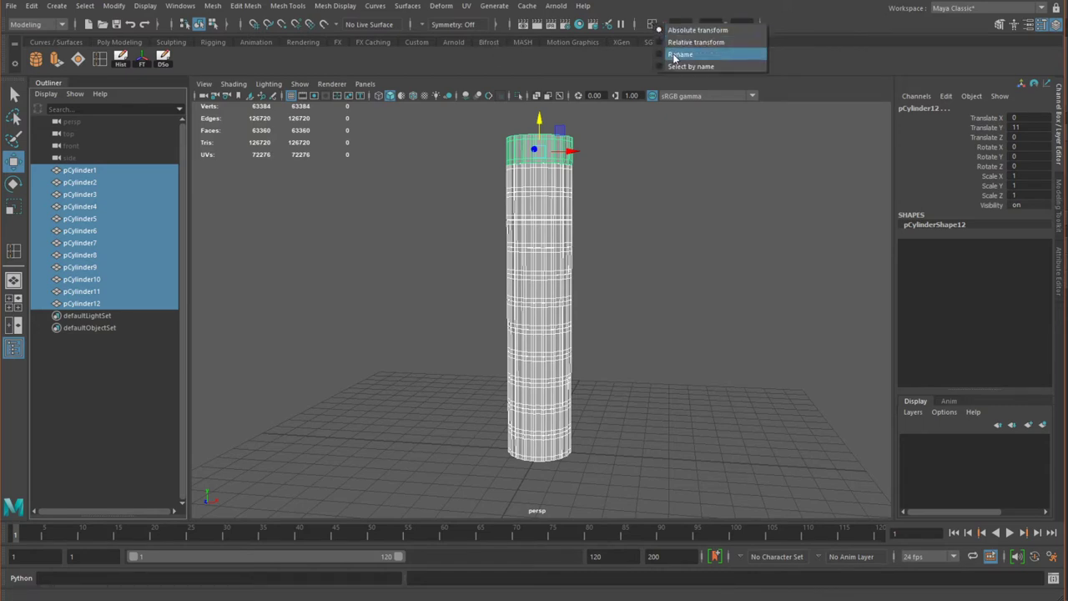
click(675, 55)
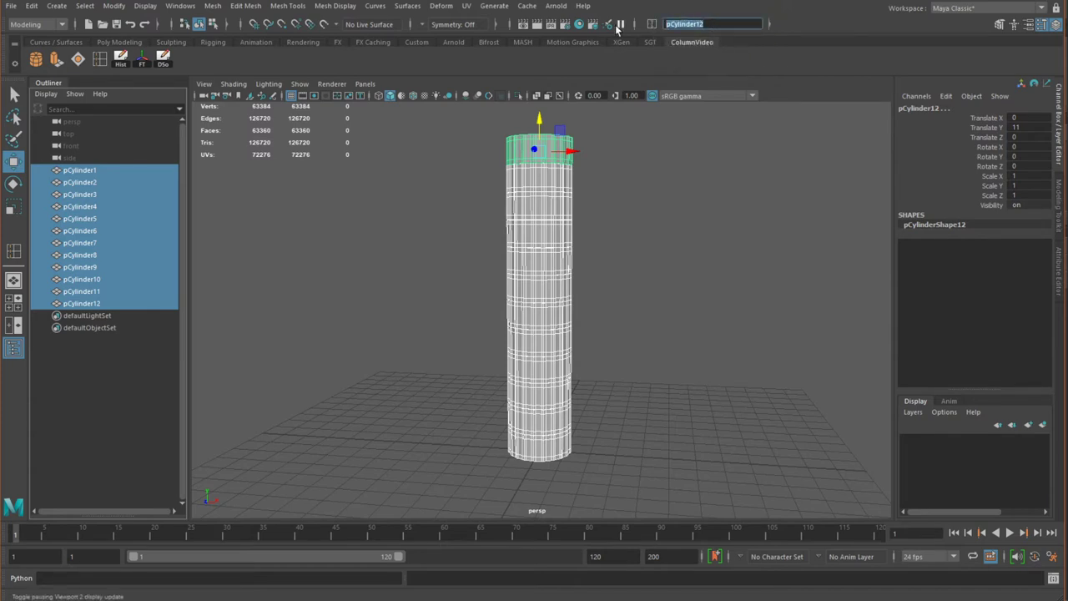
Rename the selected cylinders with the shared name parthenonColumnBrick
text(parthenonColumnBrick)
key(Return)
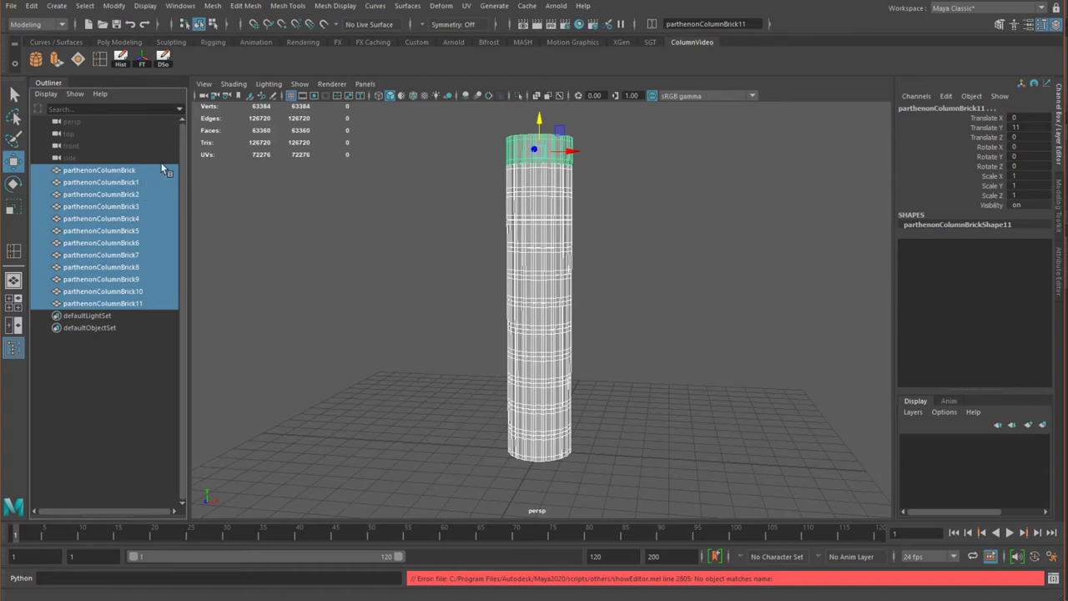
Try to renumber the selected column bricks by replacing the number at the end of their shared name
click(741, 24)
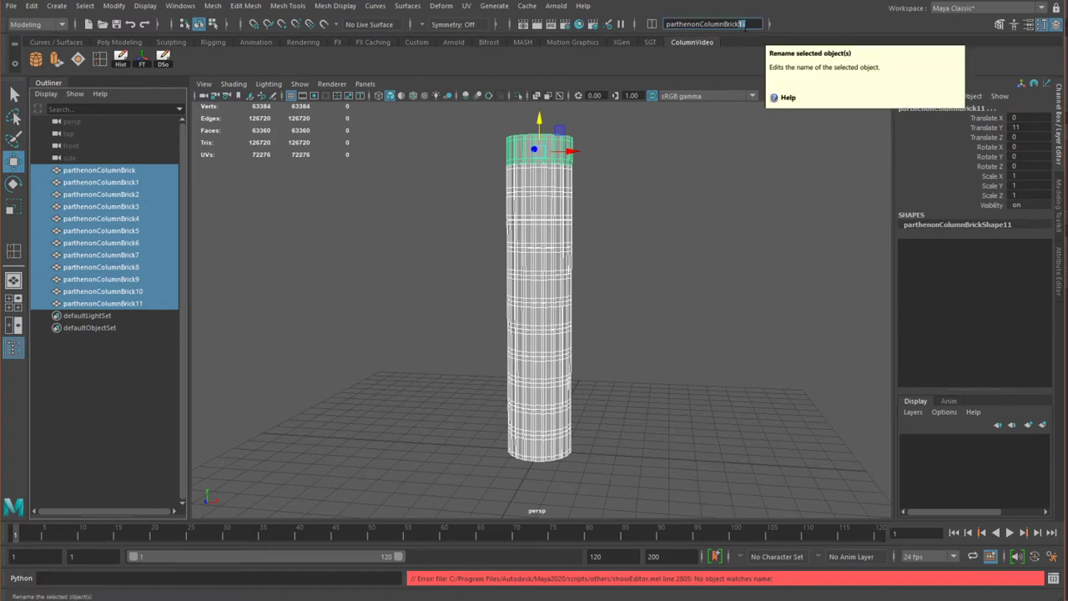
text(0)
key(Return)
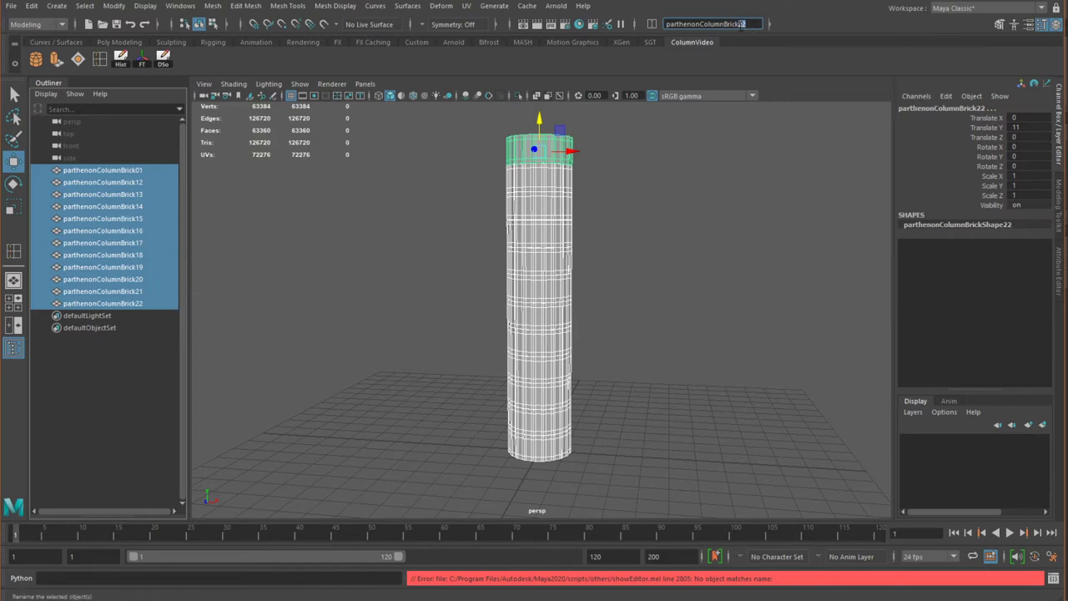
key(Return)
Rename the selected column pieces starting from parthenonColumnBlock01, delete their construction history and deselect them
drag(739, 24, 748, 24)
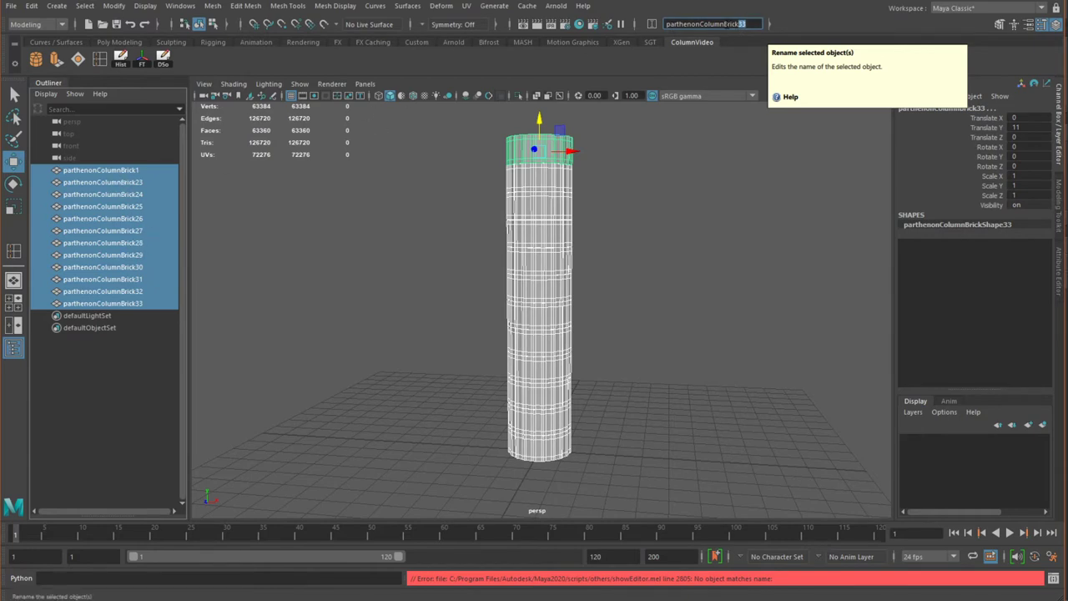
click(727, 23)
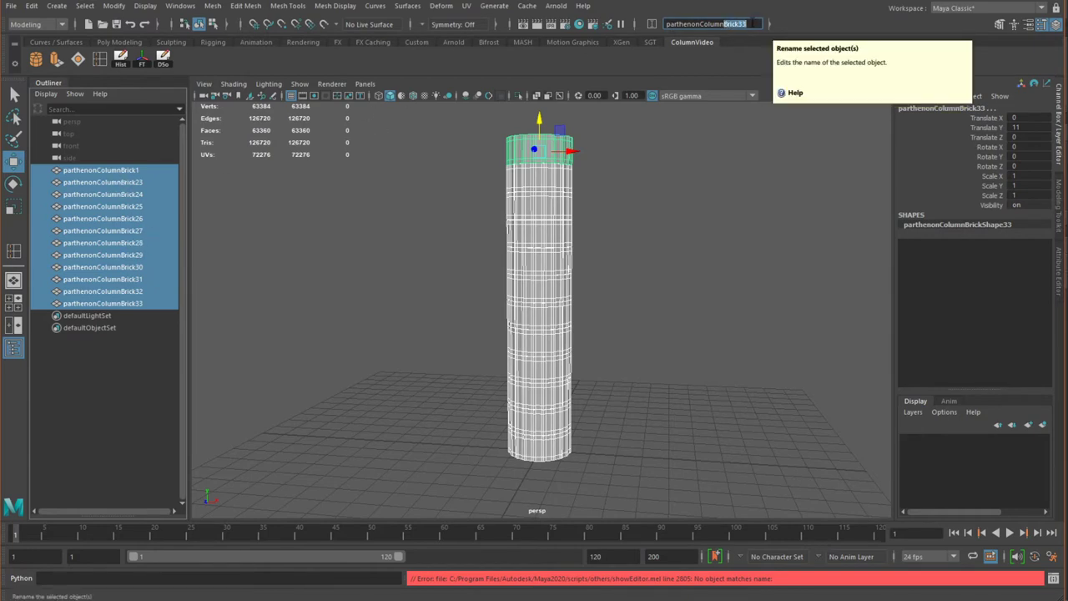
text(B)
text(lock01)
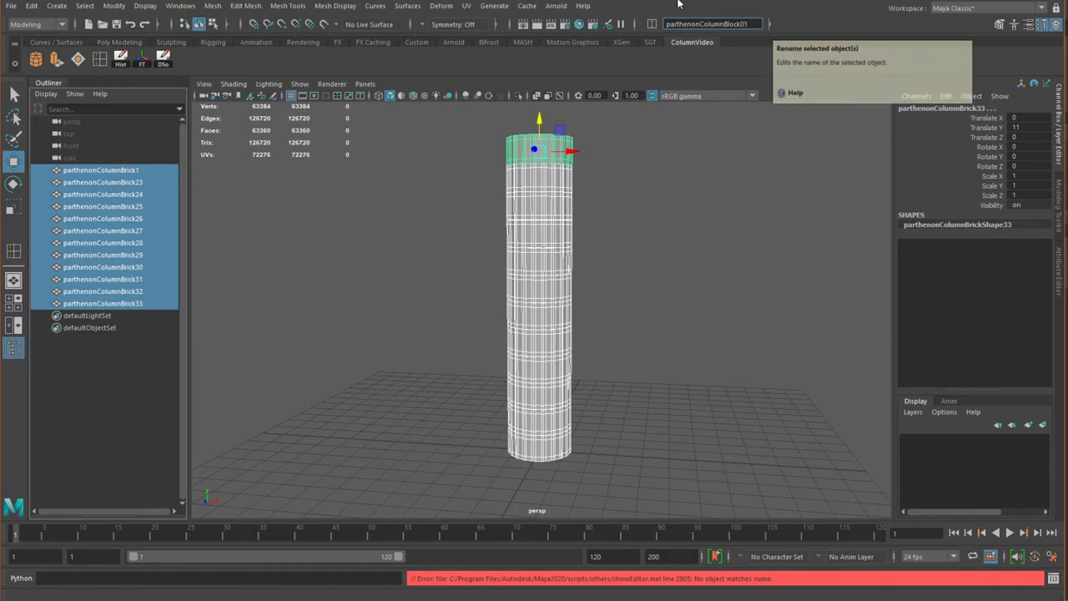
key(Return)
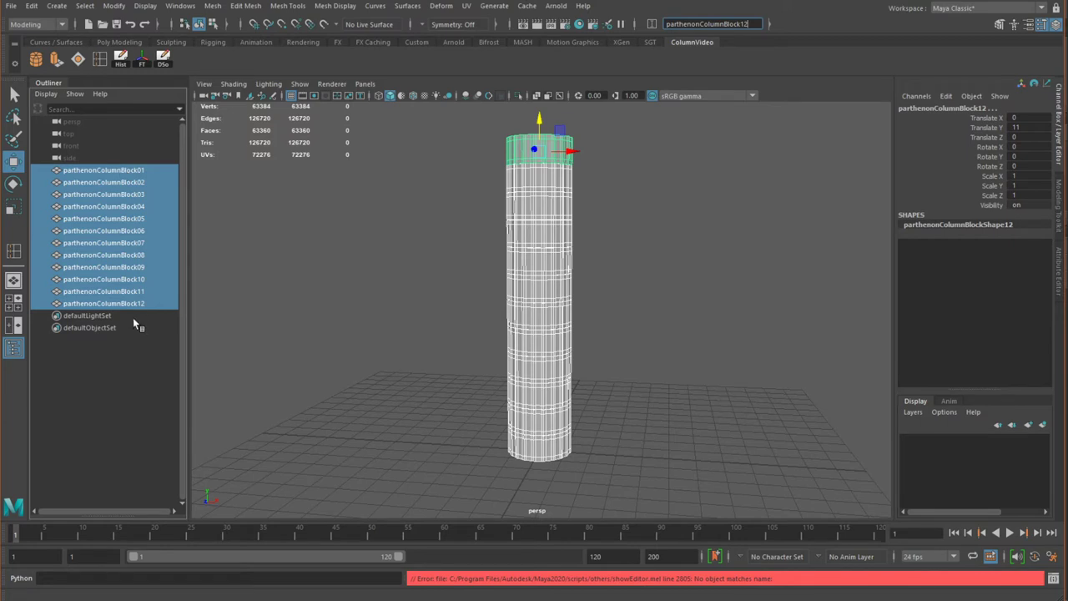
click(121, 61)
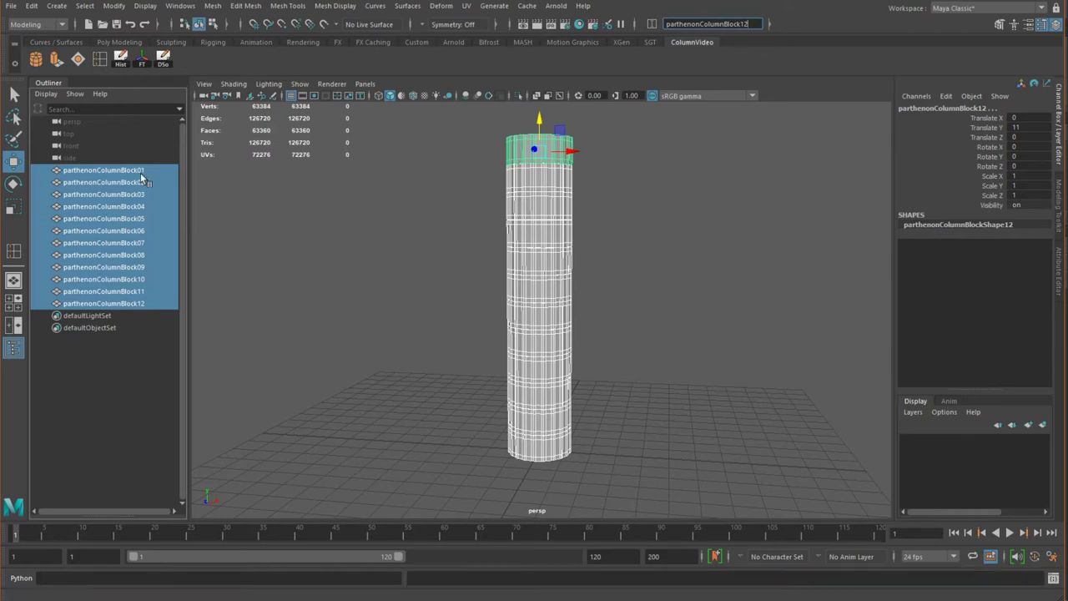
click(321, 273)
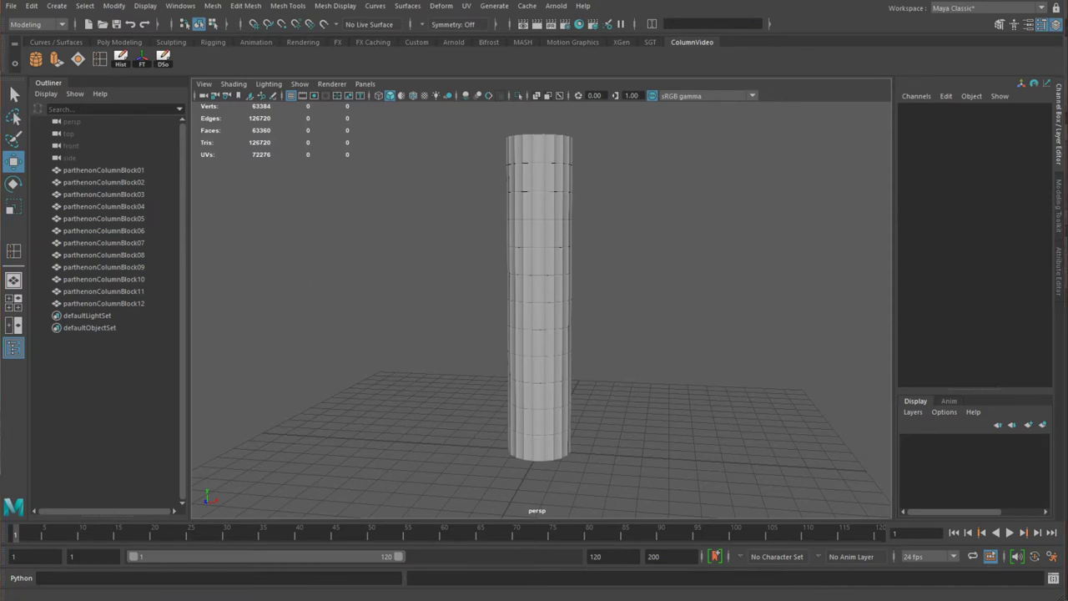
Switch to the four-view layout and fit the whole column in the front view
alt+drag(493, 288, 453, 337)
key(space)
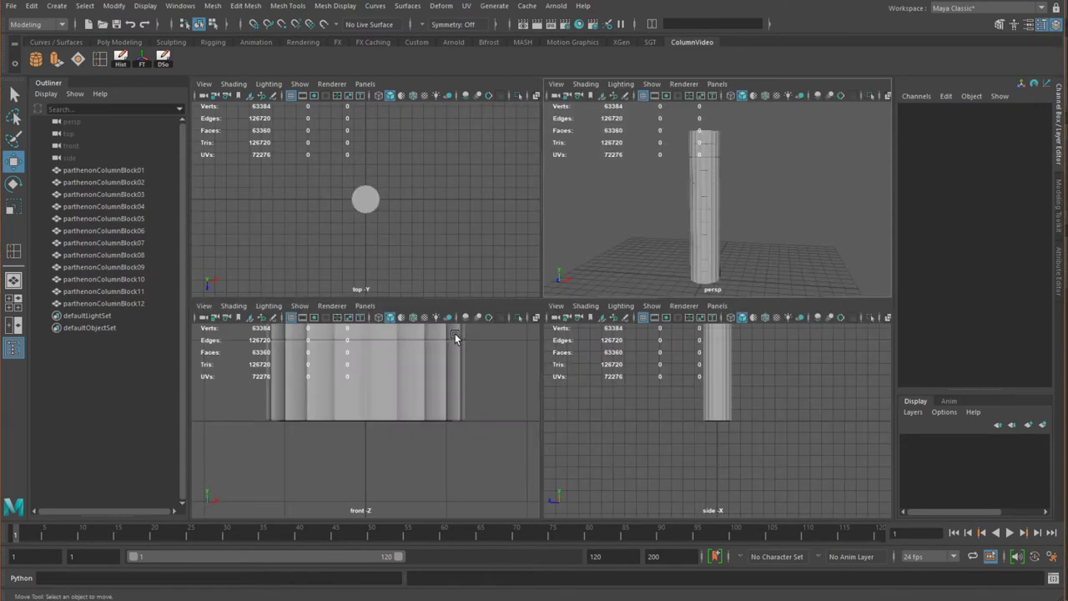
alt+middle_drag(431, 417, 442, 478)
alt+right_drag(505, 451, 383, 358)
alt+middle_drag(383, 358, 404, 460)
alt+middle_drag(400, 409, 389, 365)
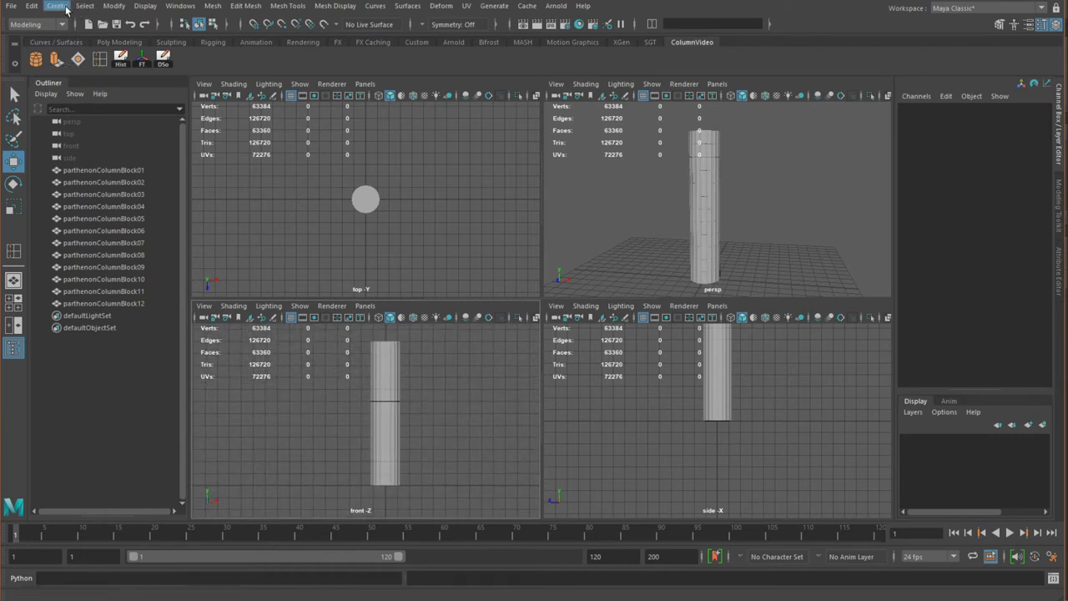
Add the polygon Cube command to the ColumnVideo shelf and create a cube with it
click(57, 6)
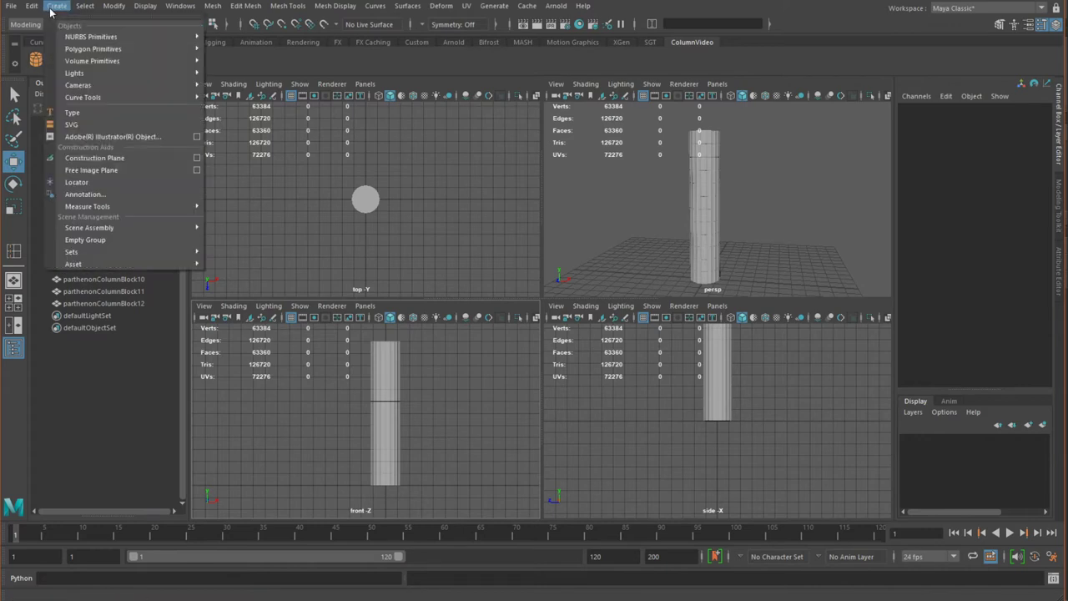
mouse_move(107, 49)
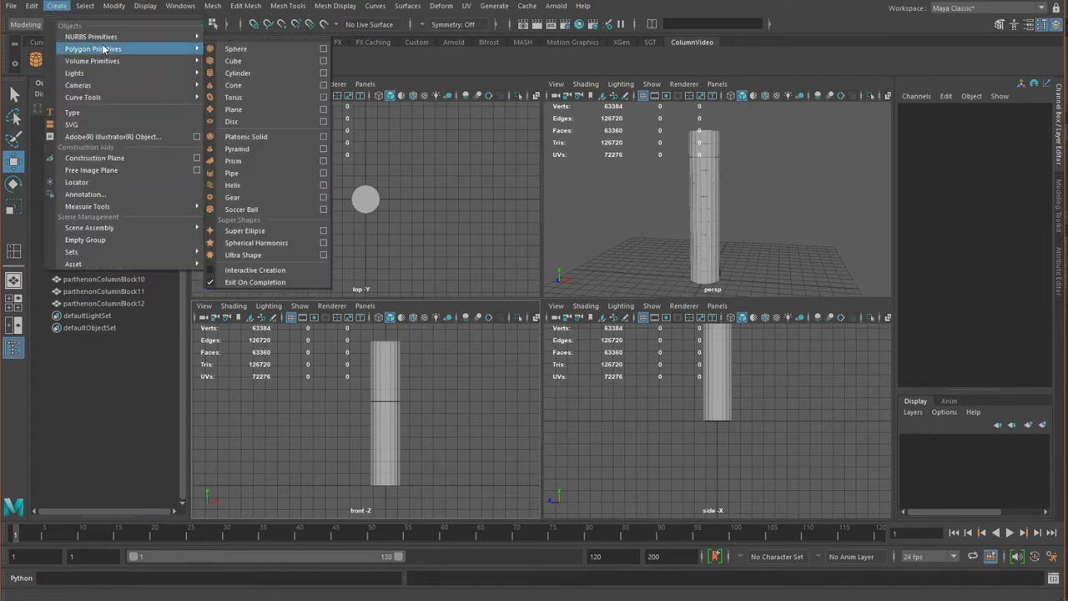
ctrl+shift+click(263, 61)
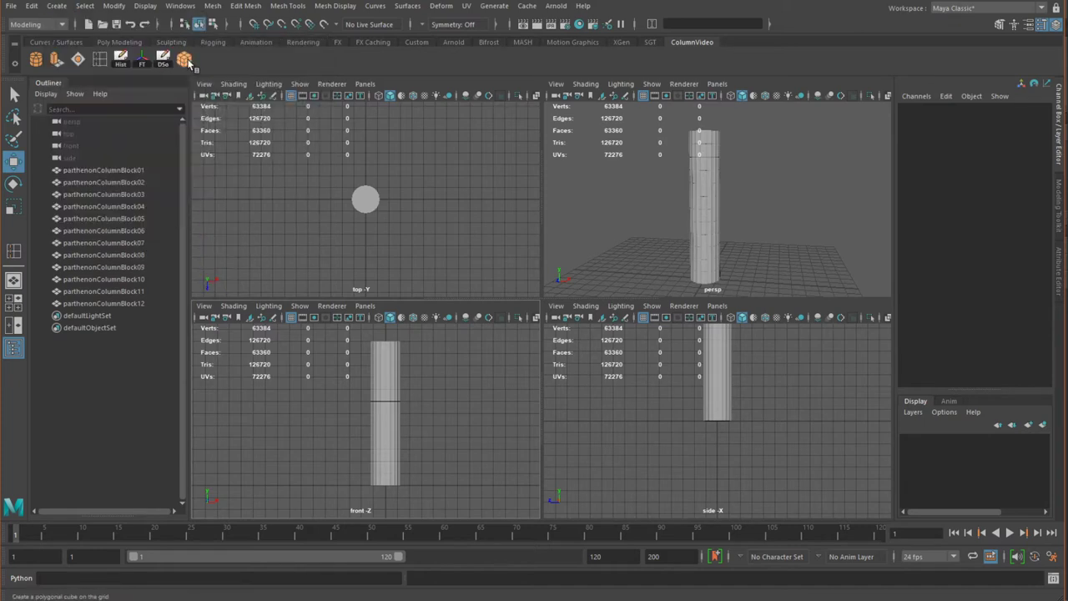
click(185, 61)
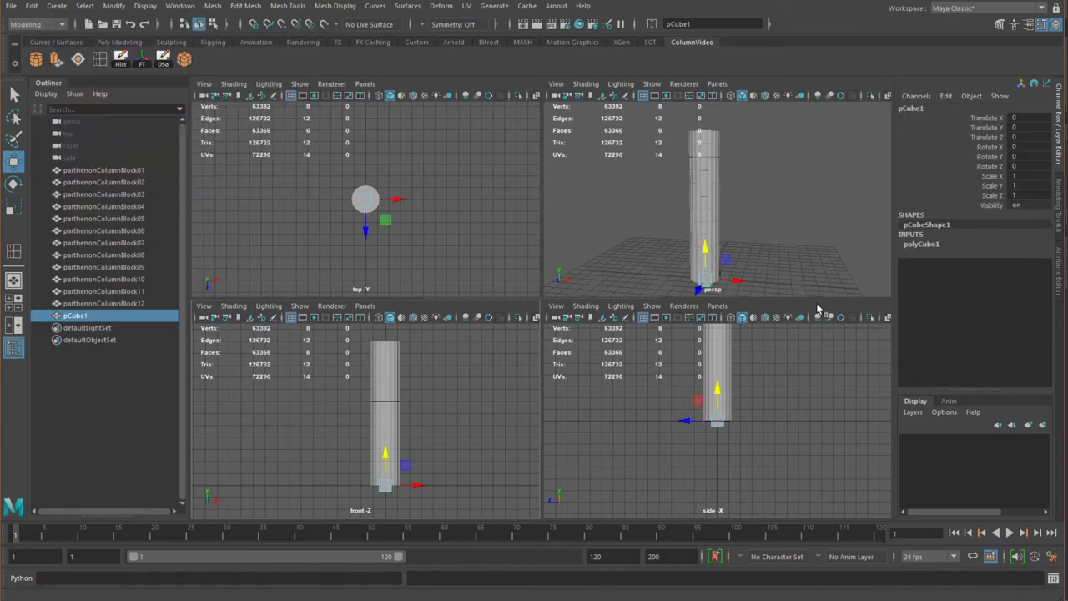
Try 2 for the cube's width, height and depth, and set all three to 2.5
click(921, 243)
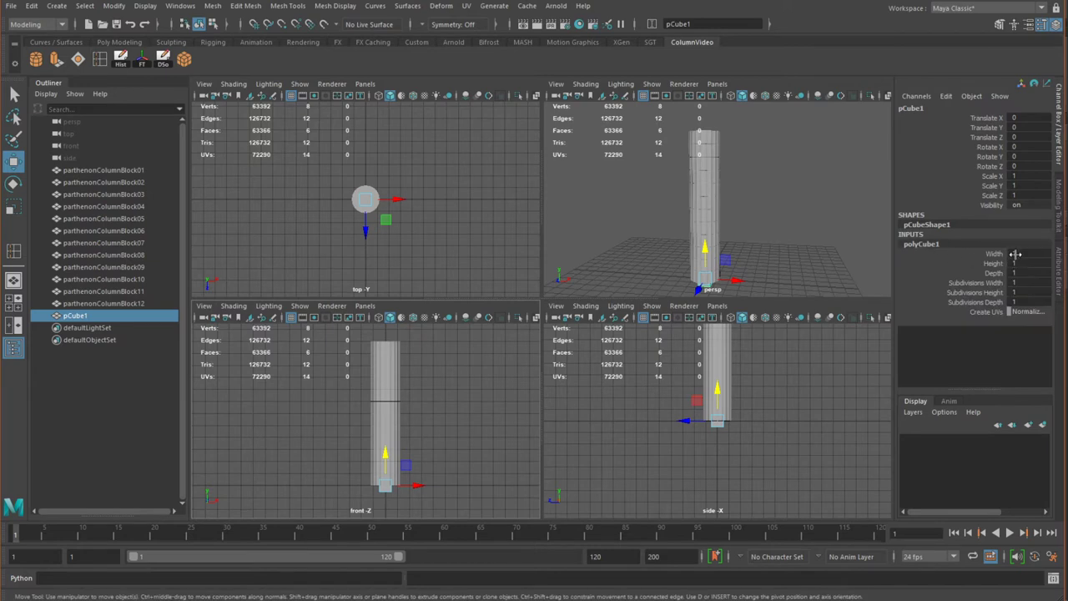
drag(1022, 253, 1029, 272)
text(2)
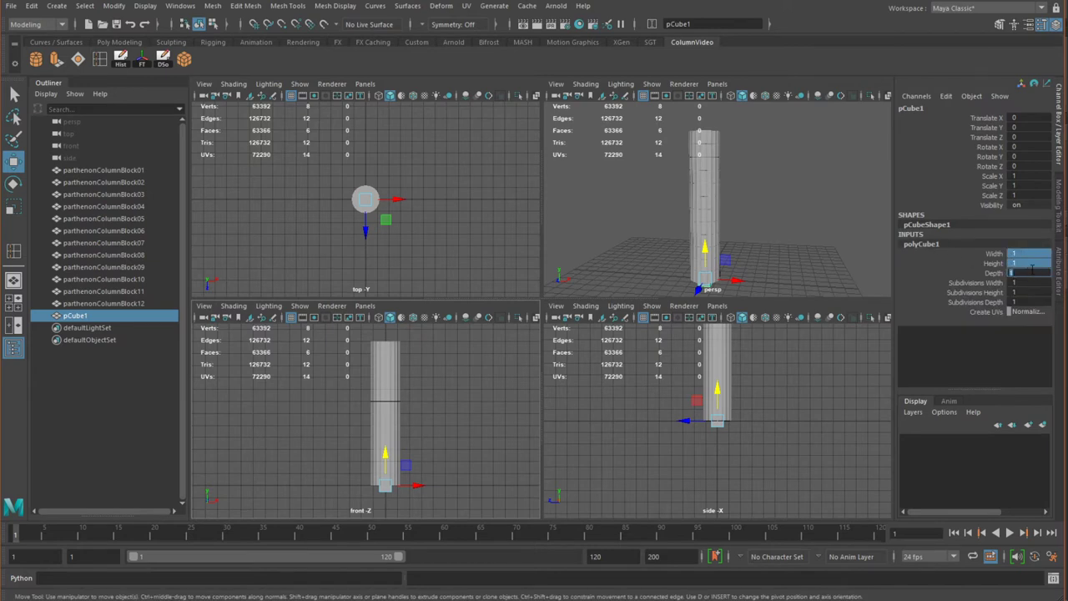
key(Return)
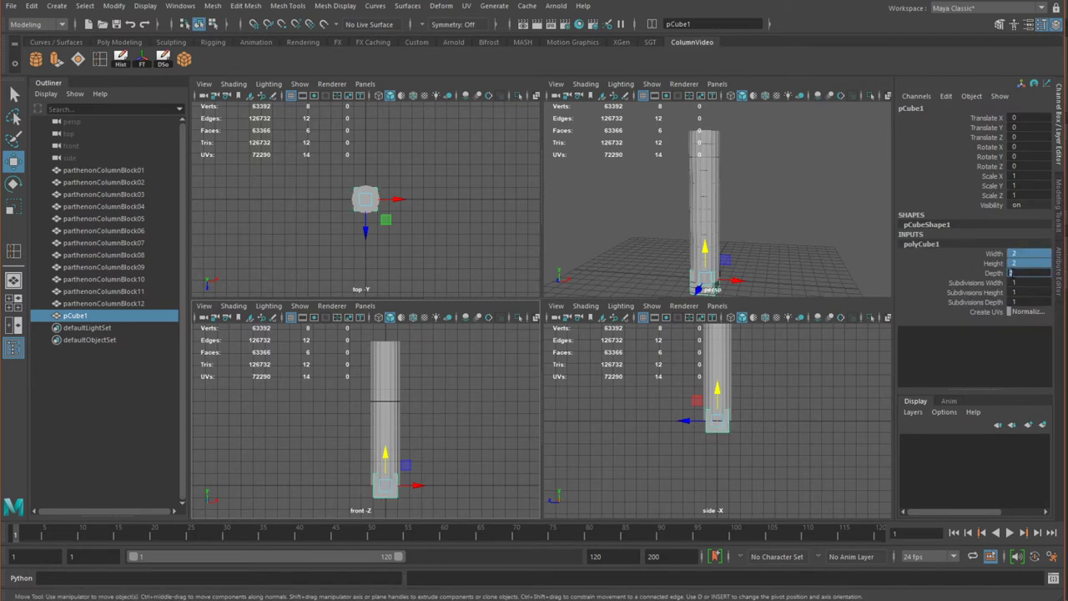
click(1025, 273)
drag(1025, 273, 1025, 256)
text(2.5)
key(Return)
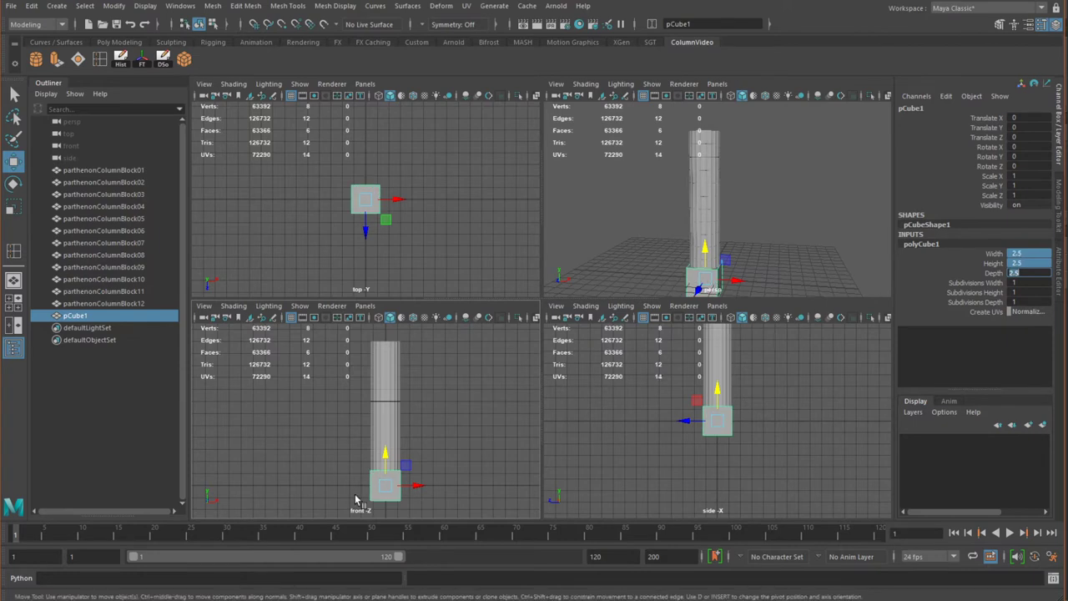
Raise the cube to the top of the column at a Y translation of about 11.84, showing the front view in wireframe
drag(388, 460, 410, 322)
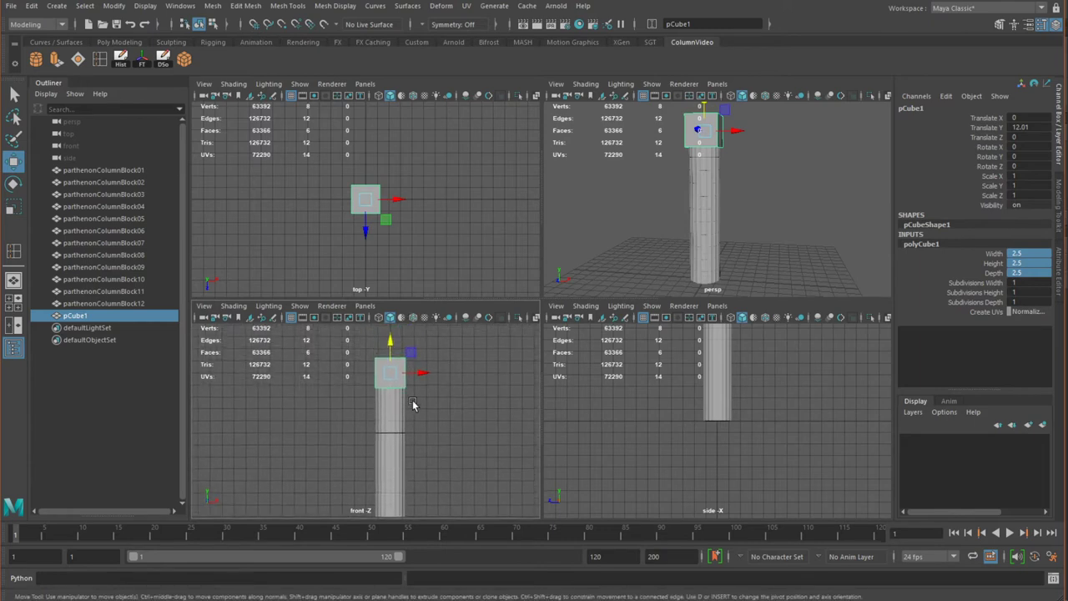
key(f)
scroll(417, 437, down, 3)
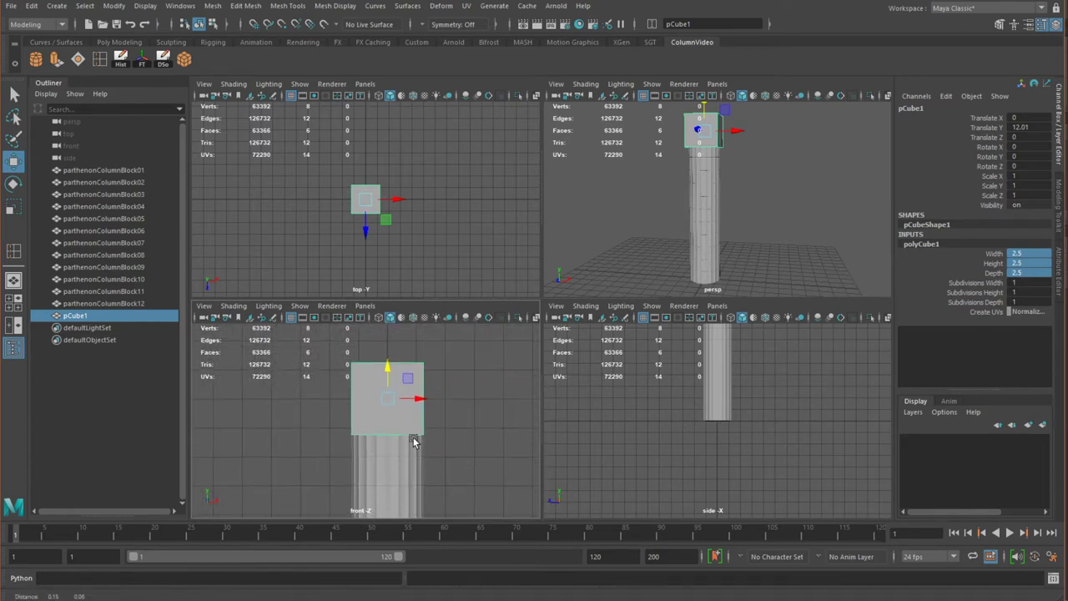
key(4)
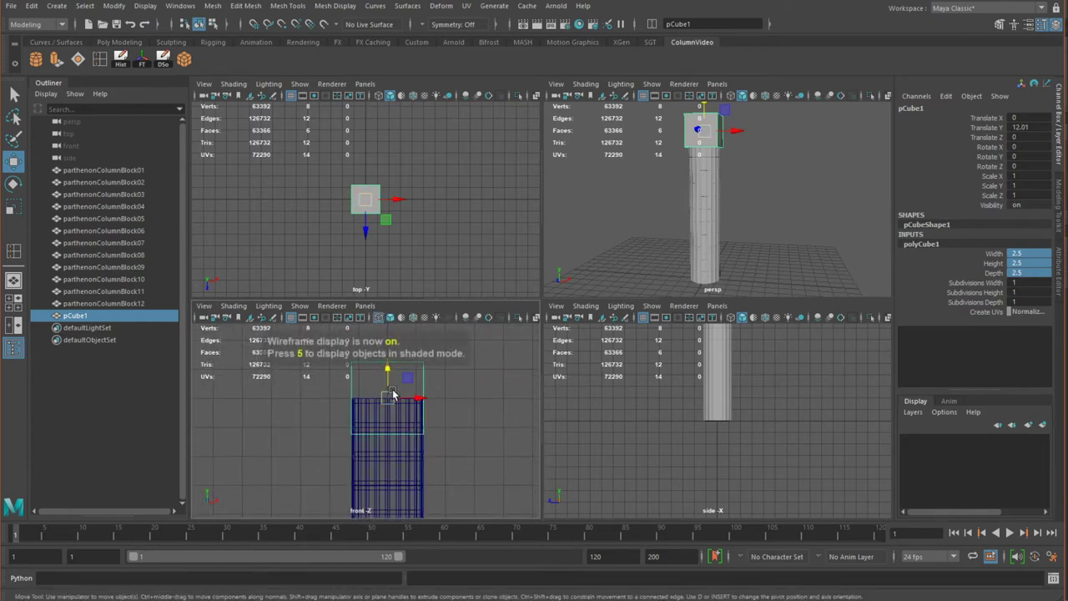
scroll(394, 417, up, 2)
alt+middle_drag(409, 399, 390, 408)
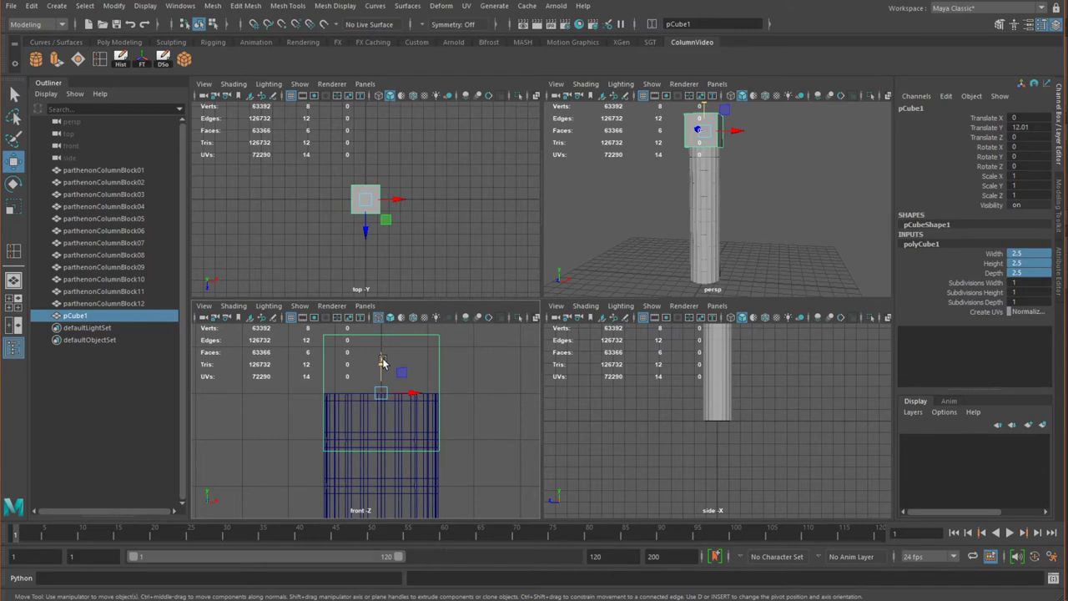
mouse_move(381, 365)
mouse_down()
mouse_move(377, 340)
mouse_move(381, 370)
mouse_up()
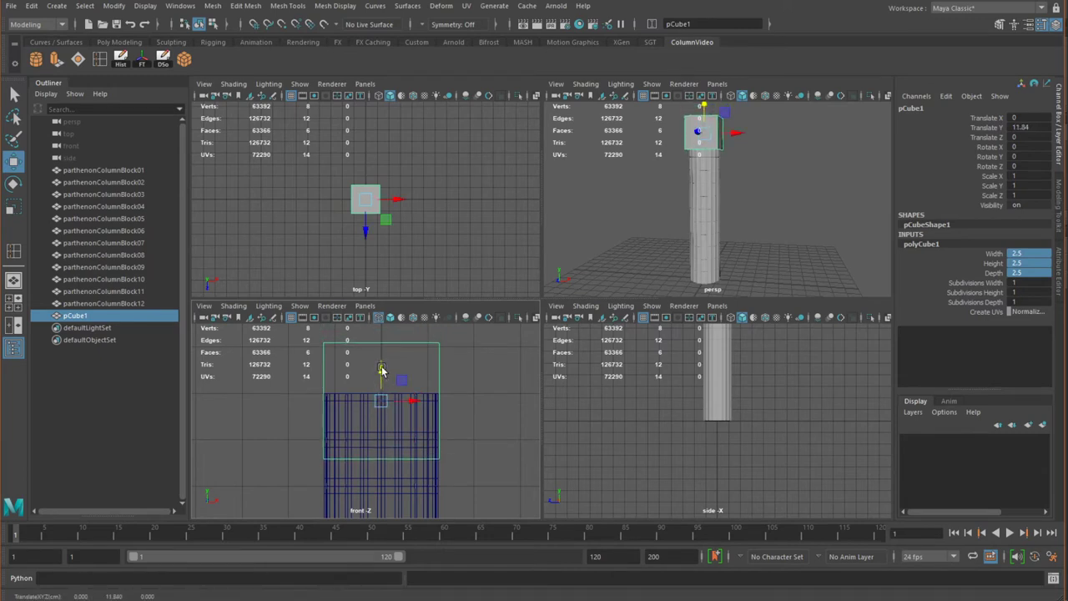
Flatten the cube into a slab by trying a height of 0.5 and setting it to 0.3
click(1006, 265)
double_click(1016, 263)
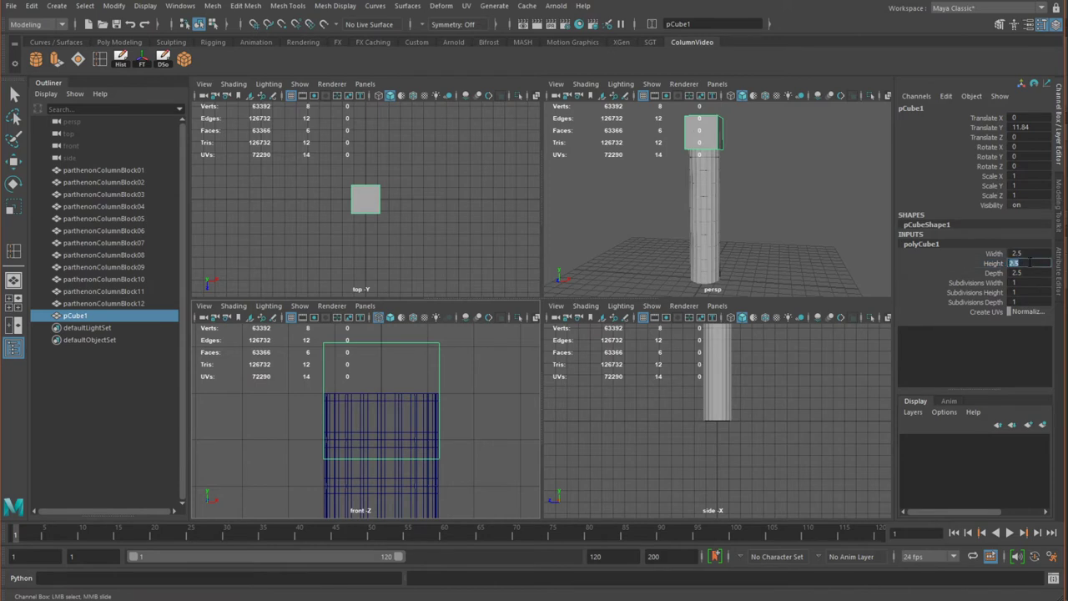
text(0.5)
key(Return)
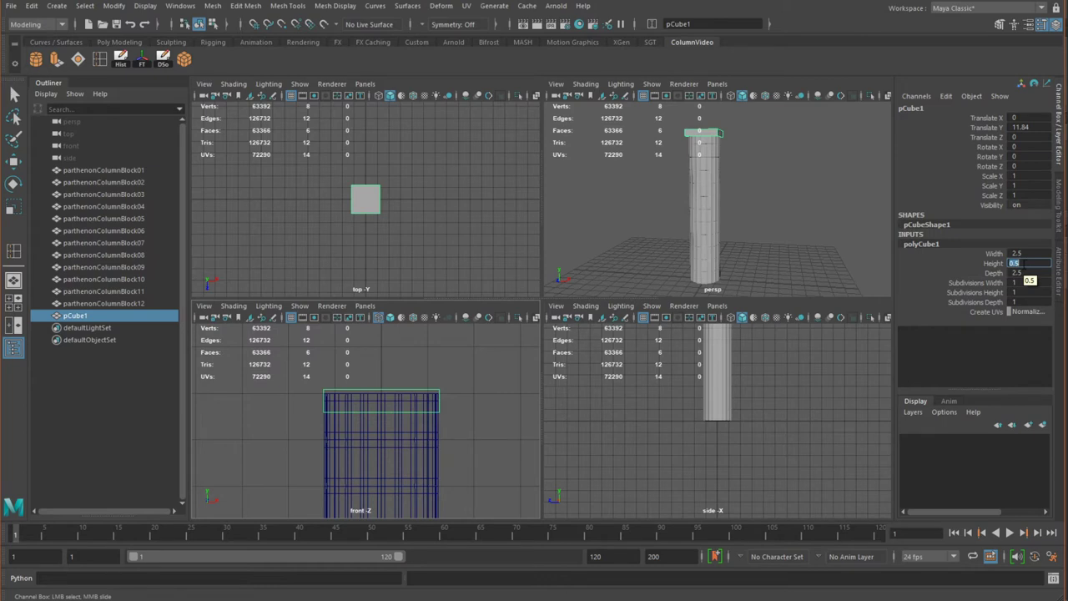
text(3)
key(Return)
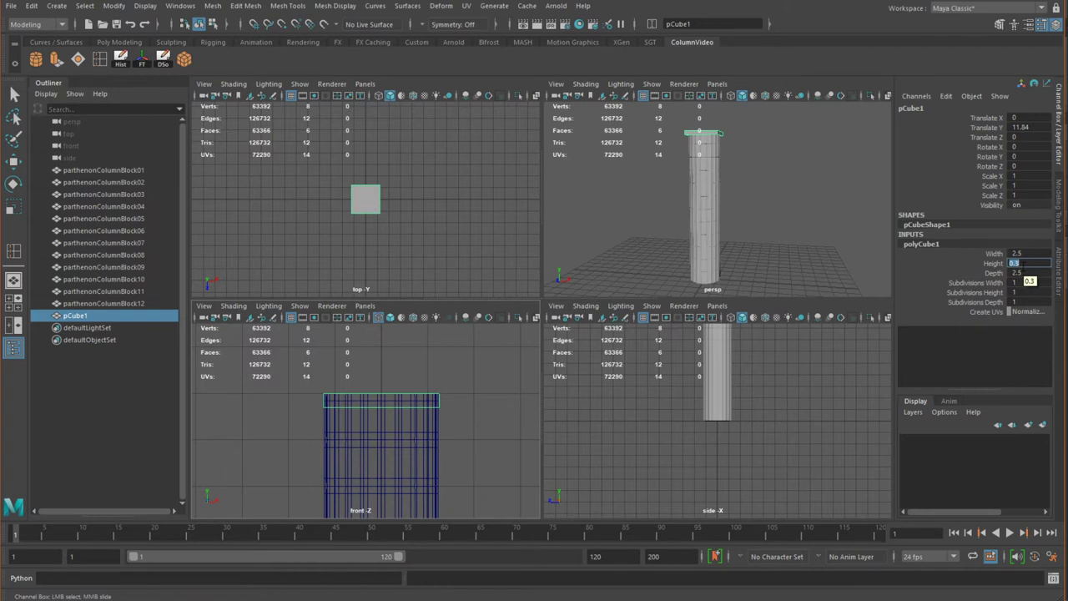
Nudge the slab up to a Y translation of about 11.848 at the column's top, deselect it and check the fit in perspective
scroll(781, 217, up, 3)
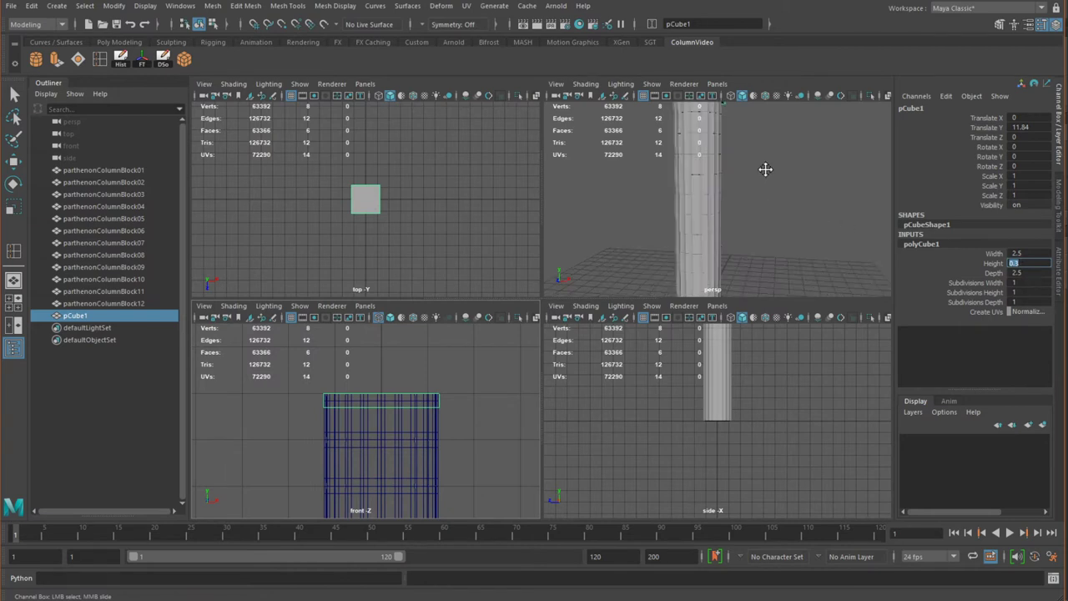
alt+middle_drag(766, 170, 792, 266)
scroll(787, 225, up, 5)
click(799, 204)
alt+drag(755, 173, 740, 187)
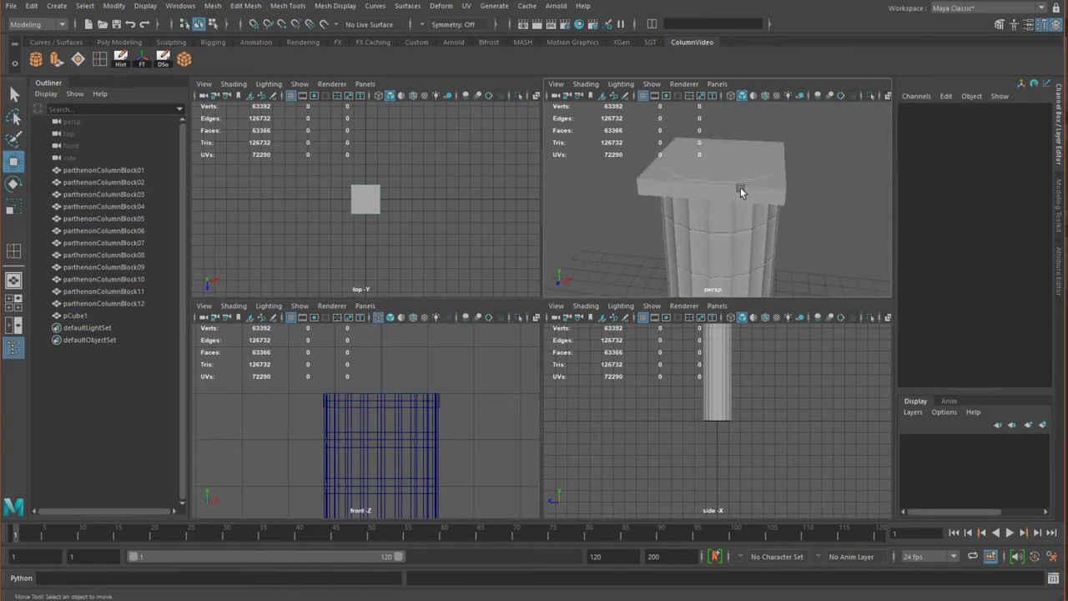
click(740, 187)
scroll(367, 413, up, 3)
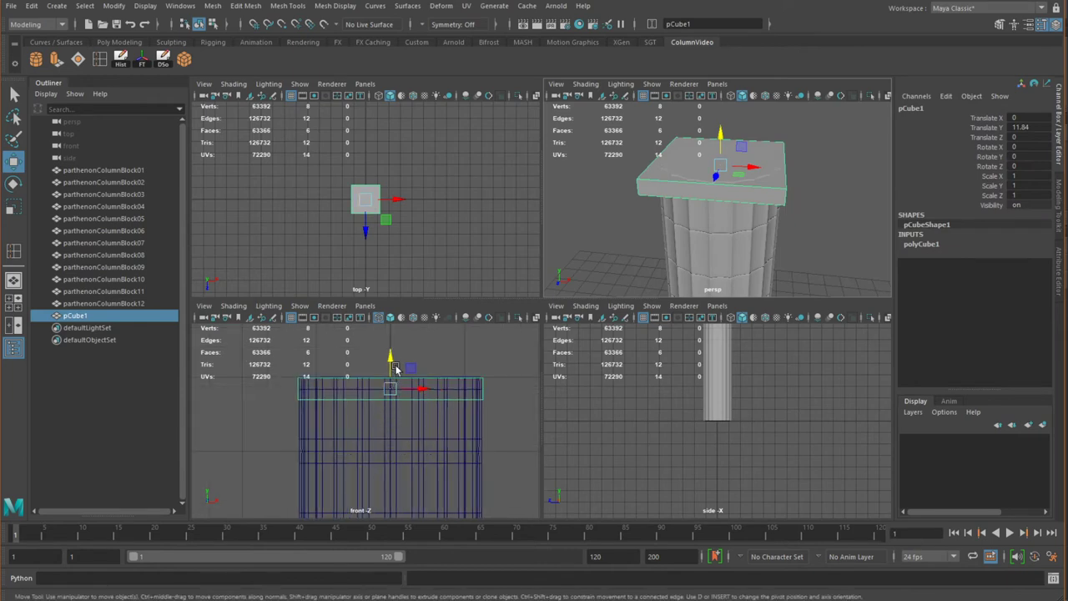
drag(395, 364, 392, 360)
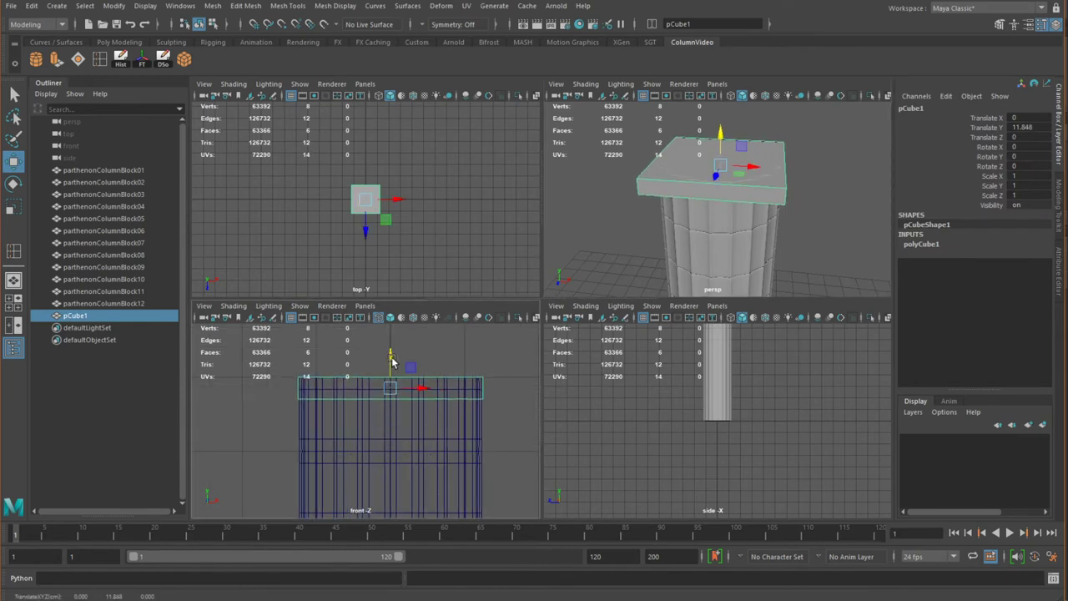
click(744, 255)
alt+drag(743, 253, 758, 230)
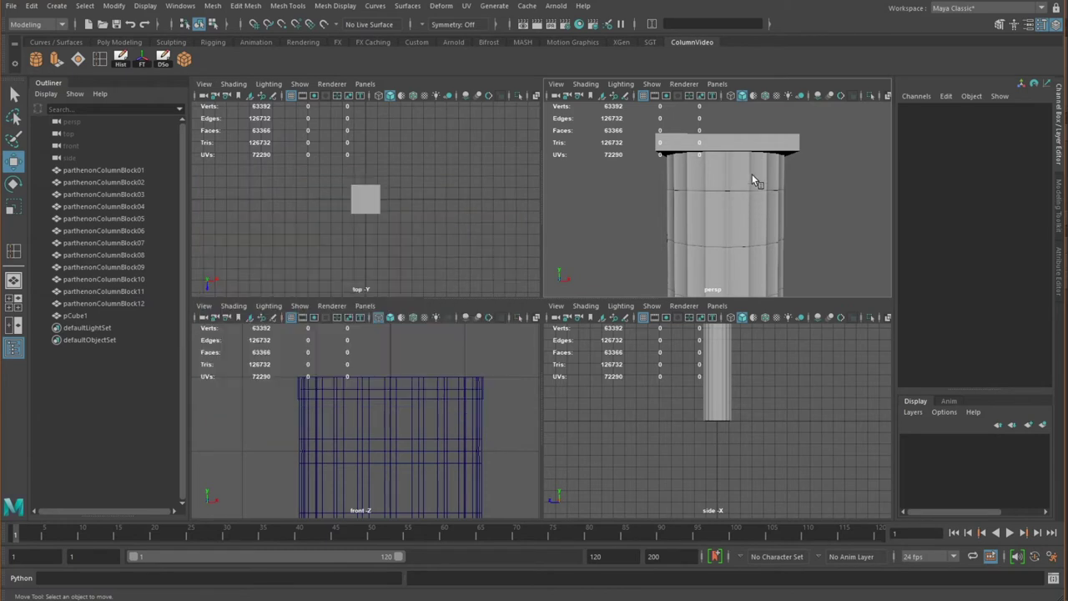
Create a polygon cylinder, raise it to the column's top at a Y translation of about 11.204 and set its radius to 1.25
click(36, 59)
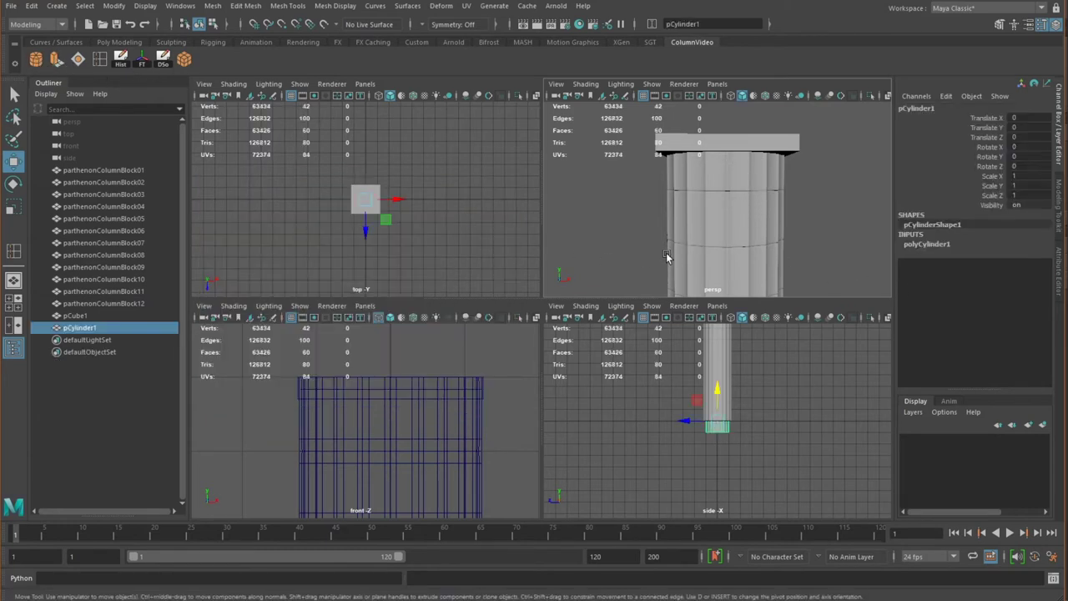
drag(717, 393, 720, 260)
click(929, 247)
click(929, 247)
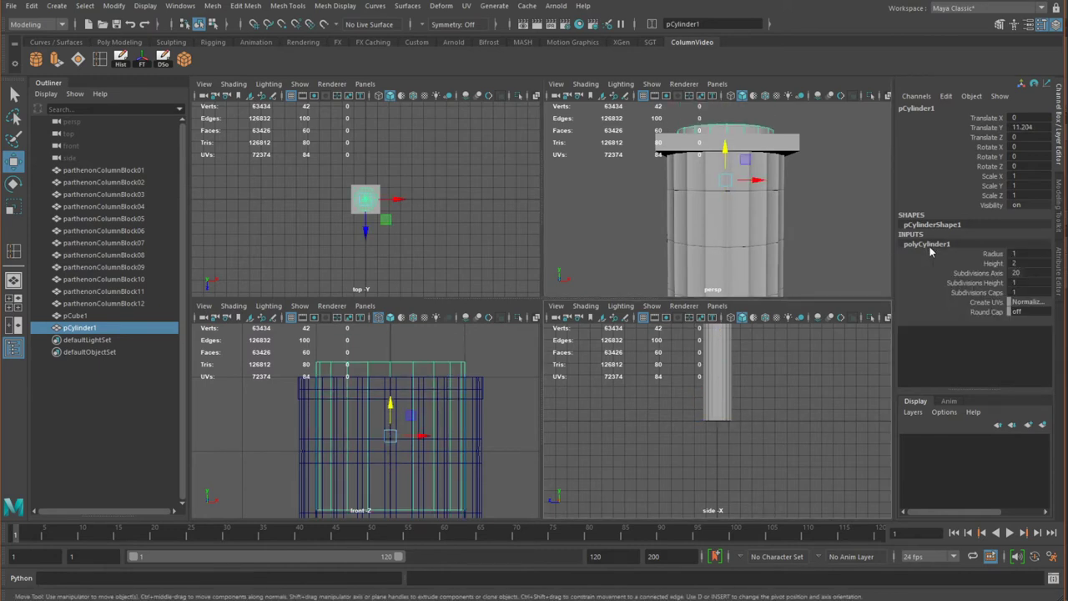
click(1015, 253)
text(1.25)
key(Return)
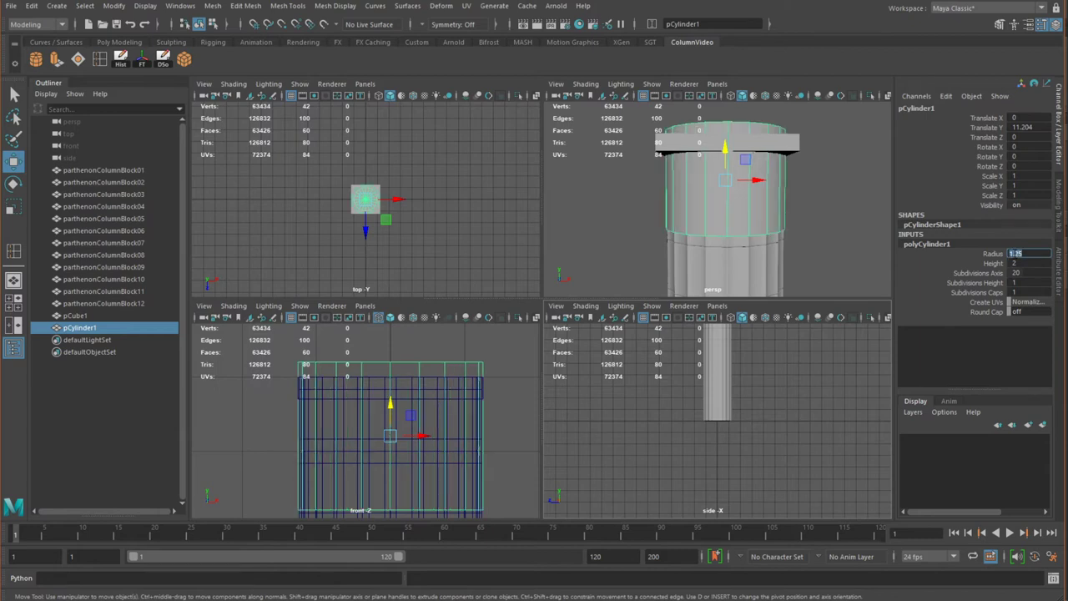
Flatten the cylinder to a height of 0.3 and raise it to just beneath the slab at a Y translation of about 11.466
mouse_move(814, 188)
alt+mouse_down()
mouse_move(810, 220)
mouse_move(804, 203)
alt+mouse_up()
double_click(1014, 263)
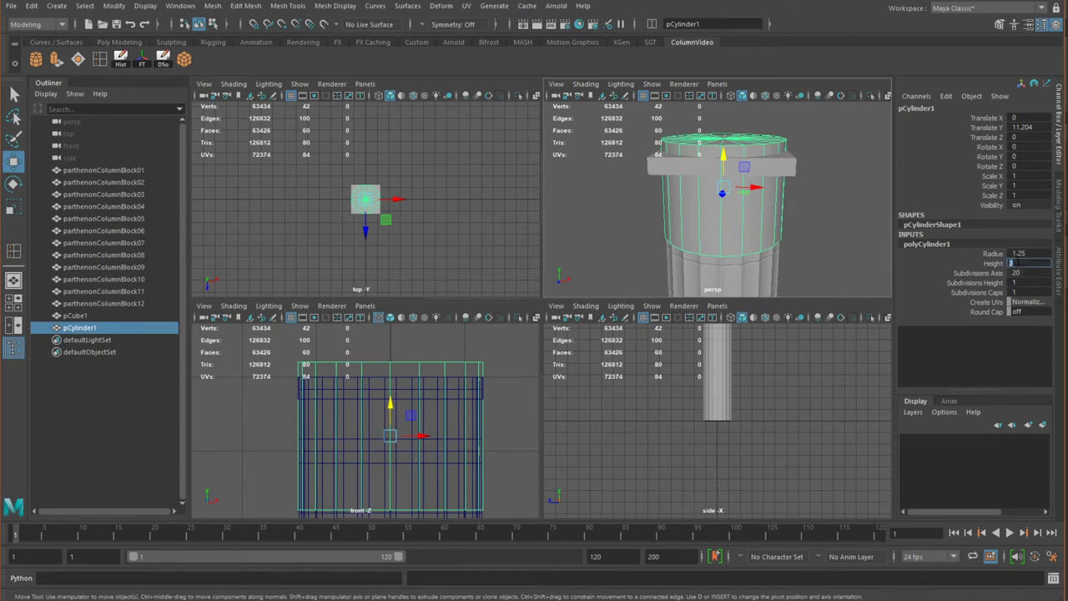
text(0.3)
key(Return)
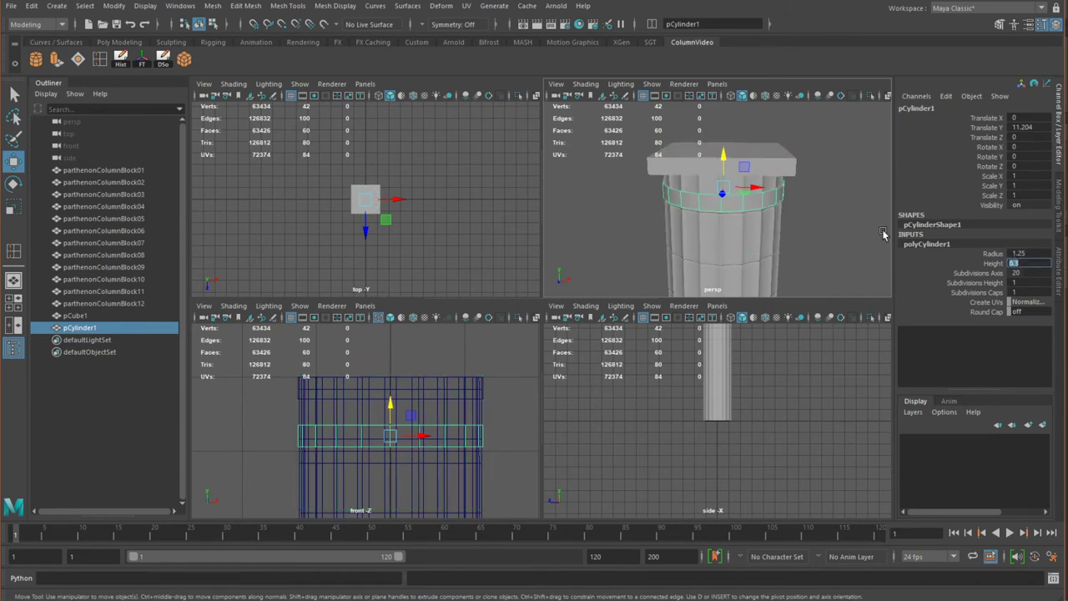
alt+drag(773, 243, 722, 222)
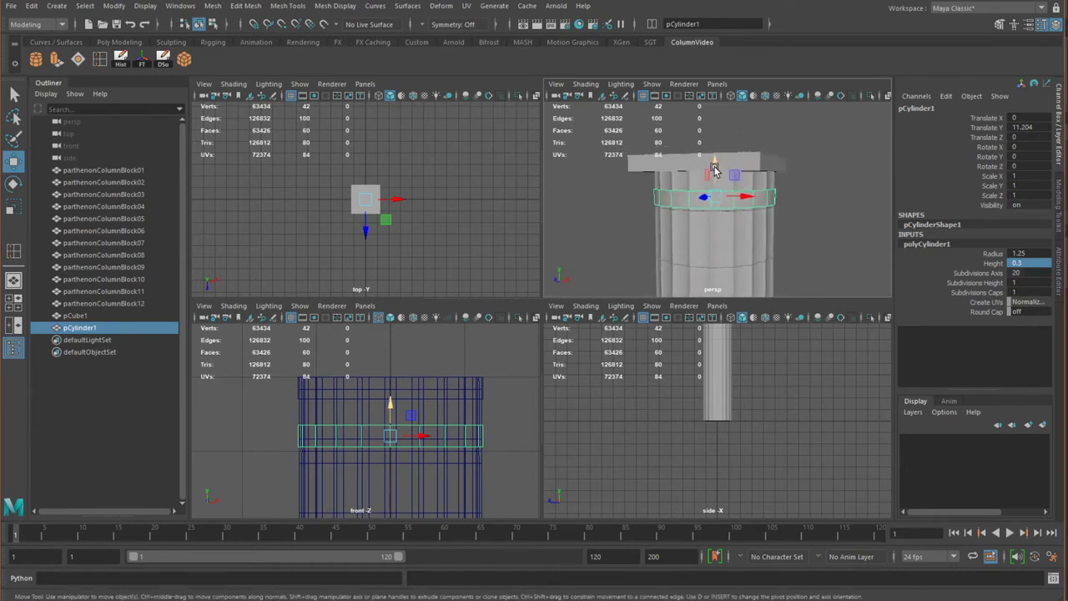
drag(715, 171, 716, 153)
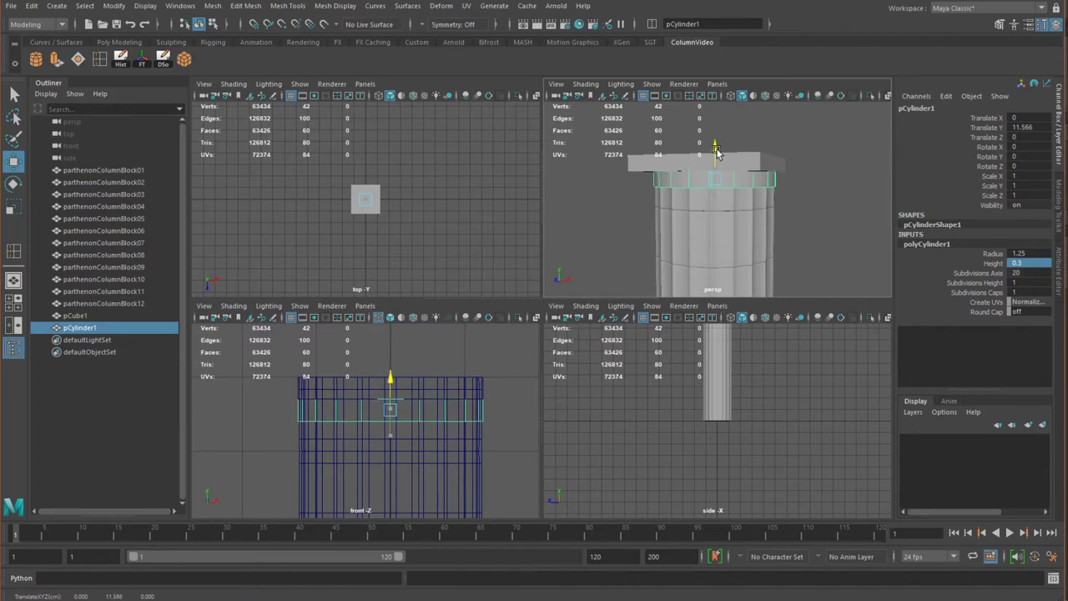
drag(715, 153, 718, 155)
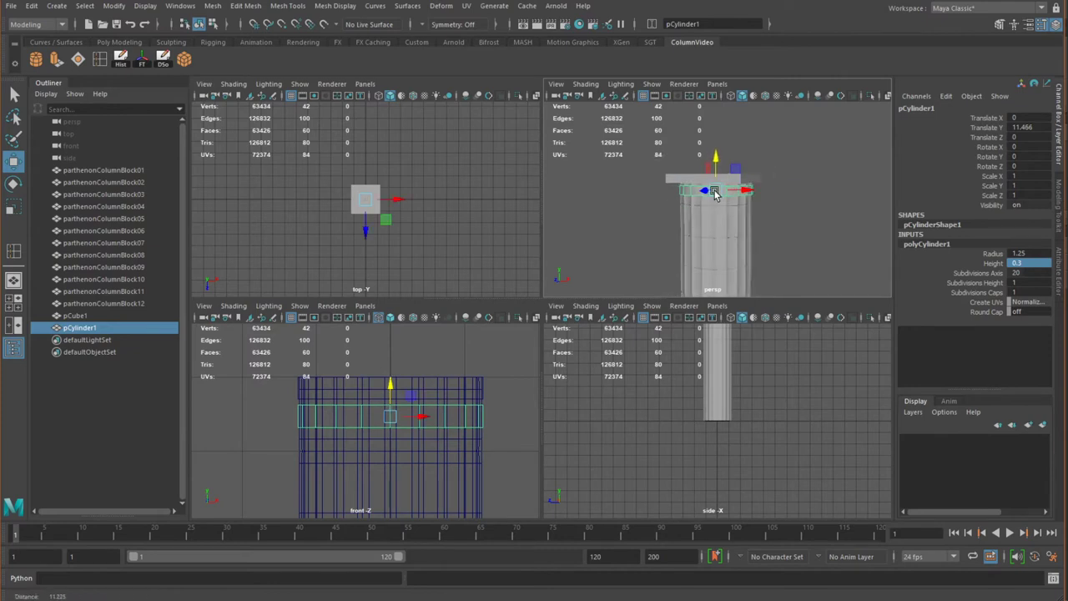
Examine the column's top from near and far, enlarging the perspective view to check how the cylinder band sits under the slab
scroll(715, 193, down, 8)
scroll(790, 276, up, 4)
alt+middle_drag(791, 274, 792, 269)
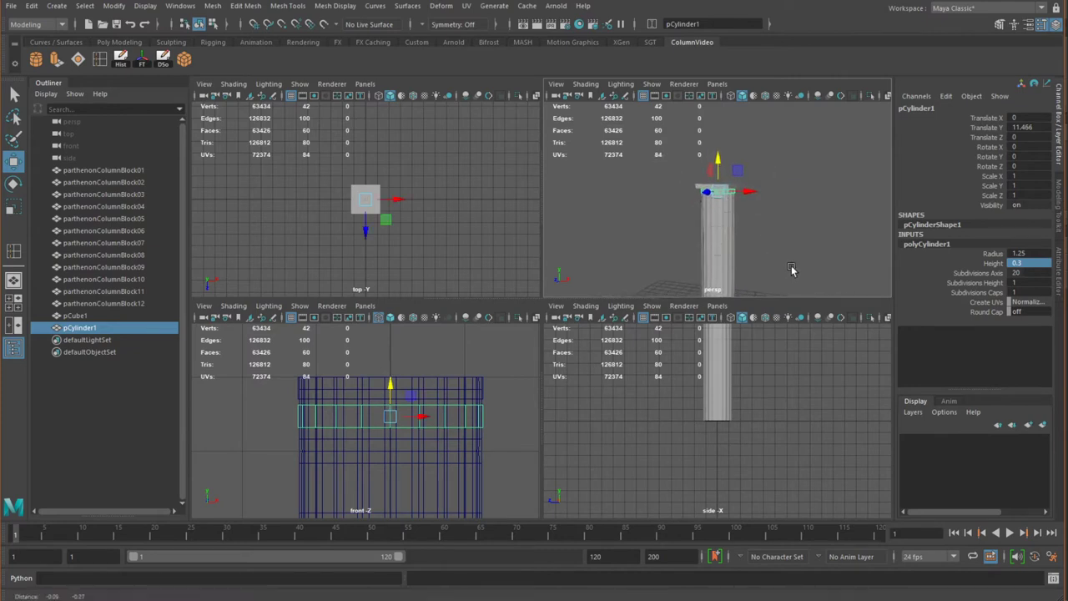
scroll(776, 224, up, 2)
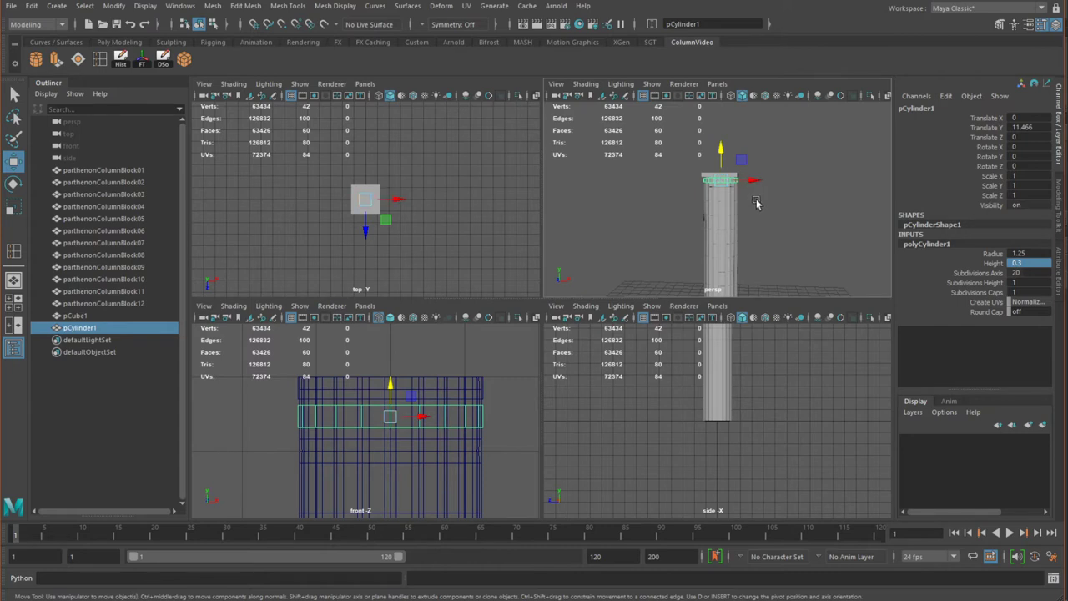
scroll(760, 226, up, 3)
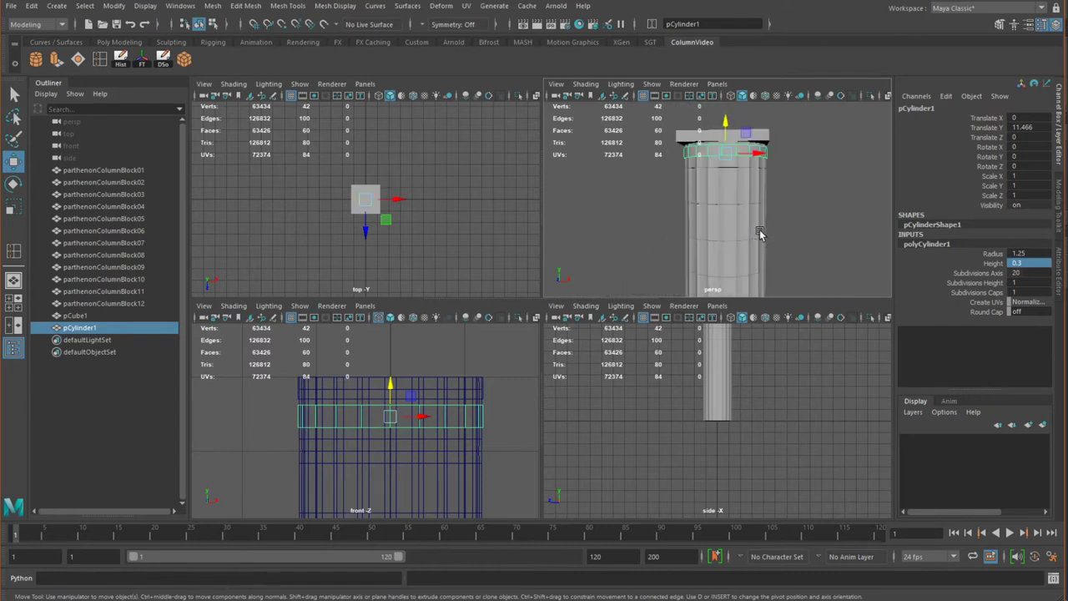
alt+middle_drag(754, 218, 727, 241)
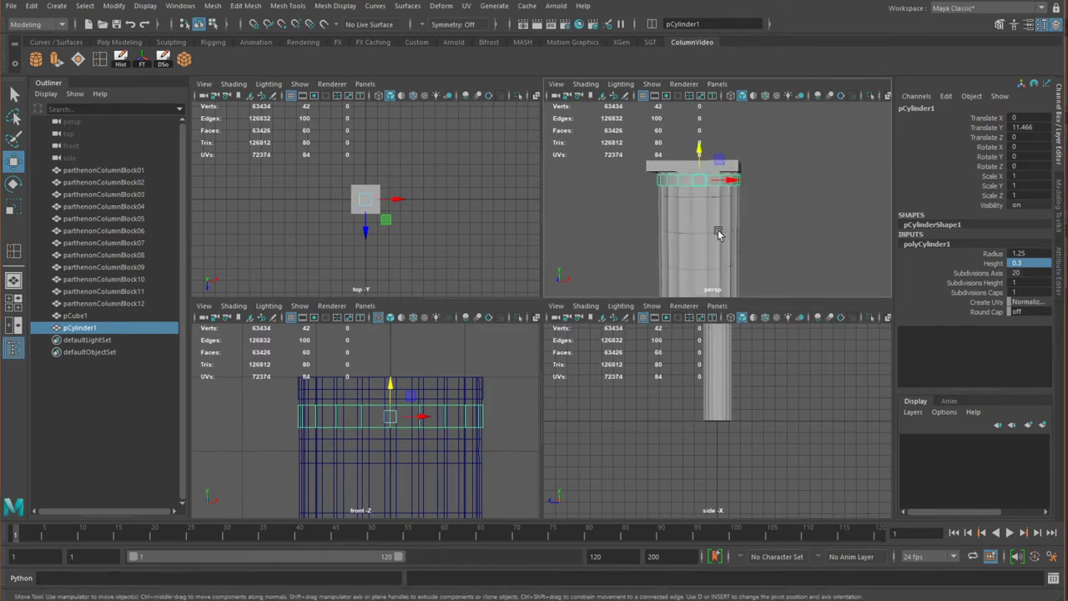
key(space)
alt+middle_drag(615, 187, 629, 215)
mouse_move(547, 241)
alt+mouse_down()
mouse_move(567, 237)
mouse_move(558, 232)
alt+mouse_up()
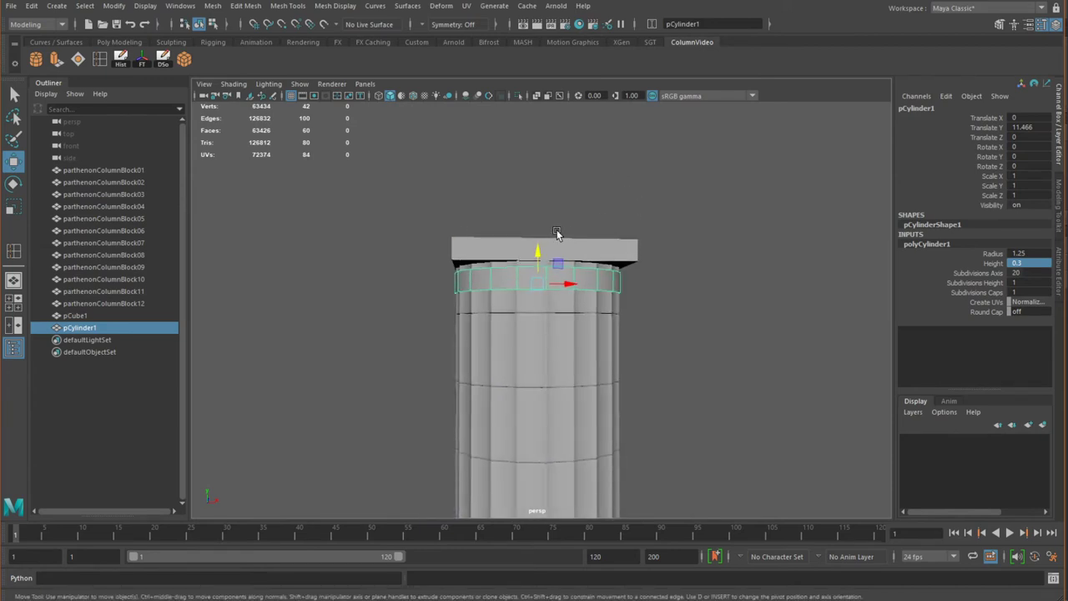
alt+drag(542, 276, 542, 280)
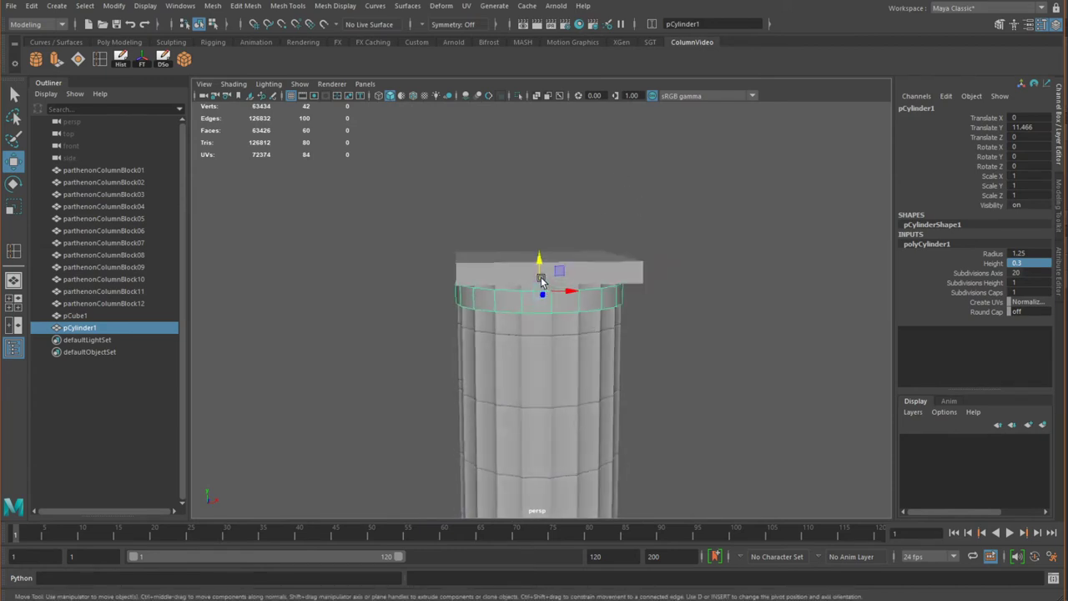
Lower the bottom face of the slab slightly towards the cylinder band
click(500, 265)
mouse_move(520, 264)
right_down()
mouse_move(505, 269)
mouse_move(491, 250)
mouse_move(509, 281)
right_up()
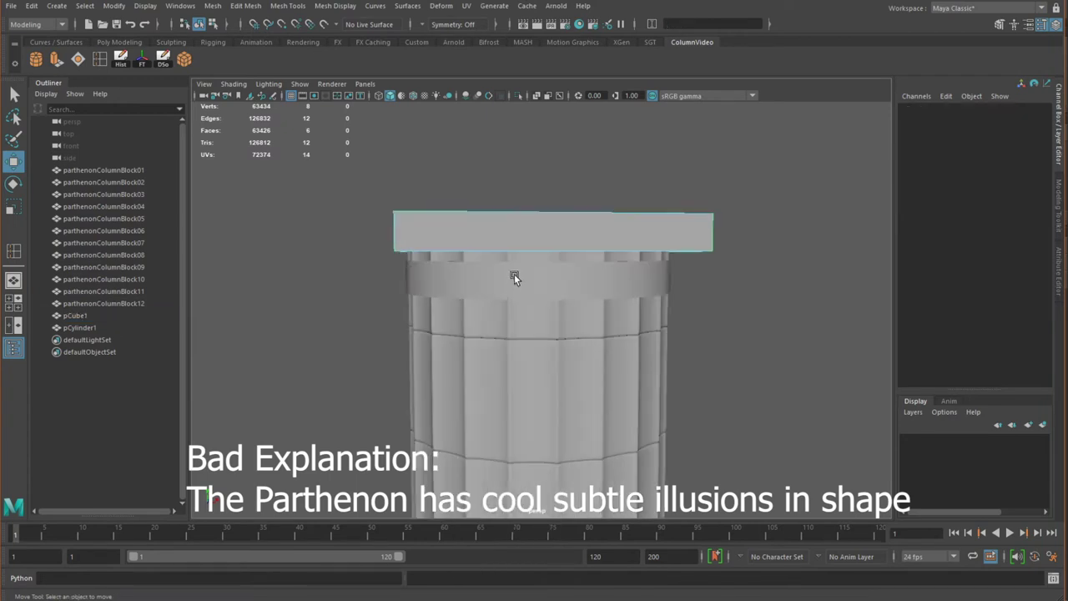
alt+drag(514, 274, 506, 244)
click(467, 227)
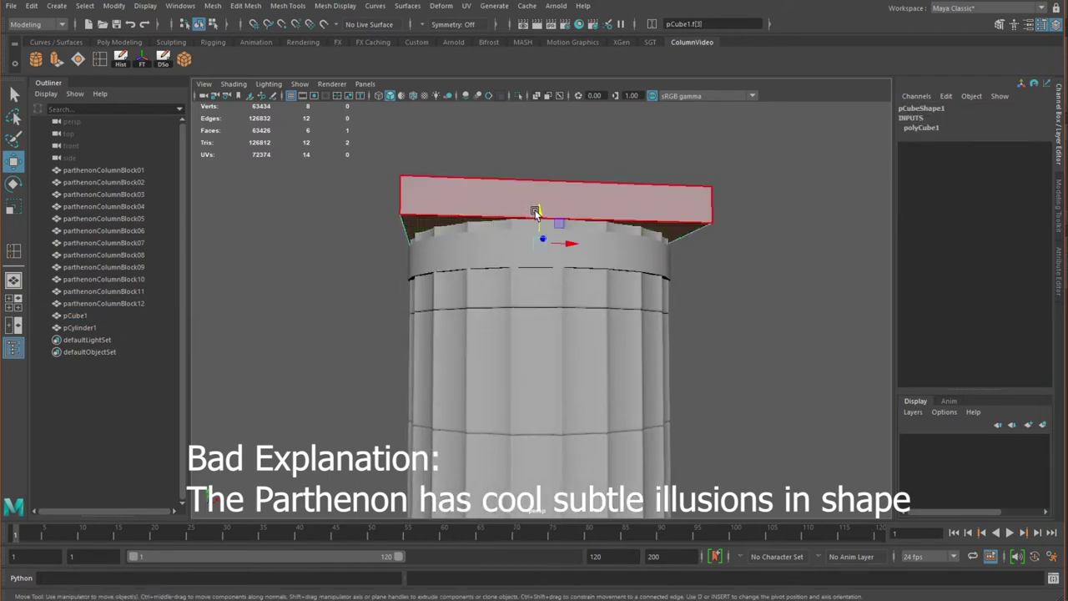
drag(540, 209, 540, 214)
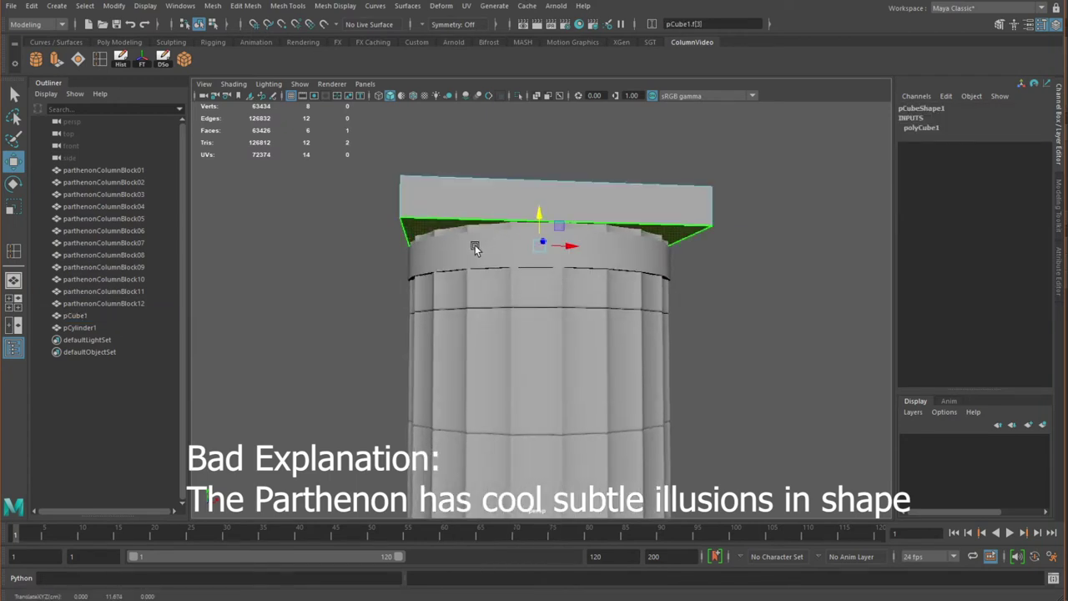
Raise the cylinder band's upper ring of vertices slightly towards the slab and check the joint from around the column
click(661, 260)
right_drag(641, 248, 591, 249)
mouse_move(591, 249)
alt+mouse_down()
mouse_move(572, 259)
mouse_move(581, 254)
alt+mouse_up()
drag(692, 222, 612, 270)
drag(595, 230, 599, 230)
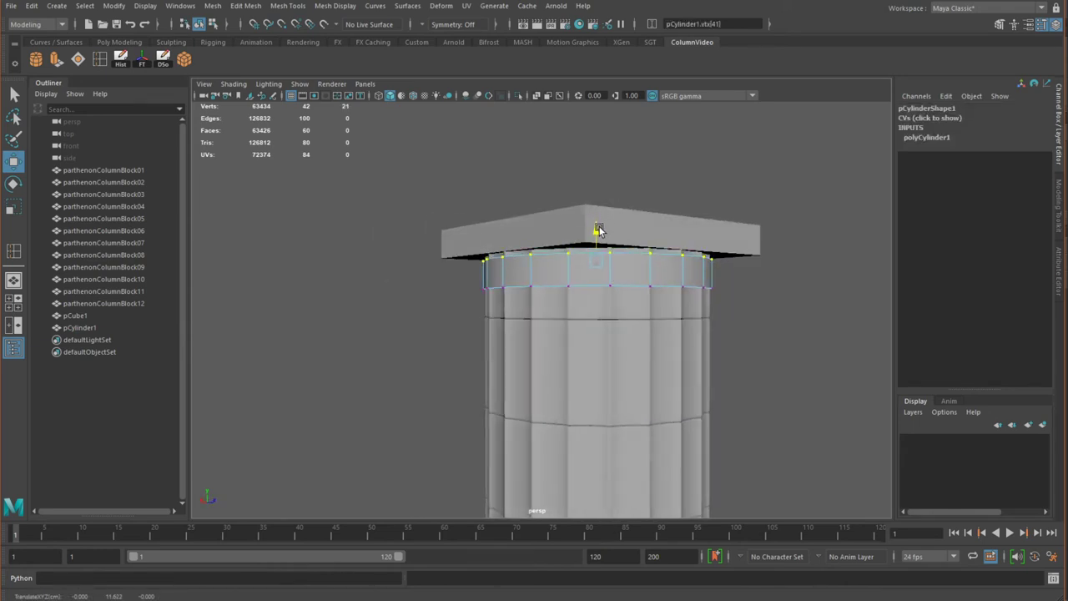
click(677, 231)
right_drag(680, 229, 673, 205)
right_drag(723, 241, 720, 268)
click(717, 256)
Scale the whole cylinder band to about 1.133 in Y and lower it to a Y translation of about 11.406
drag(596, 226, 524, 261)
click(529, 276)
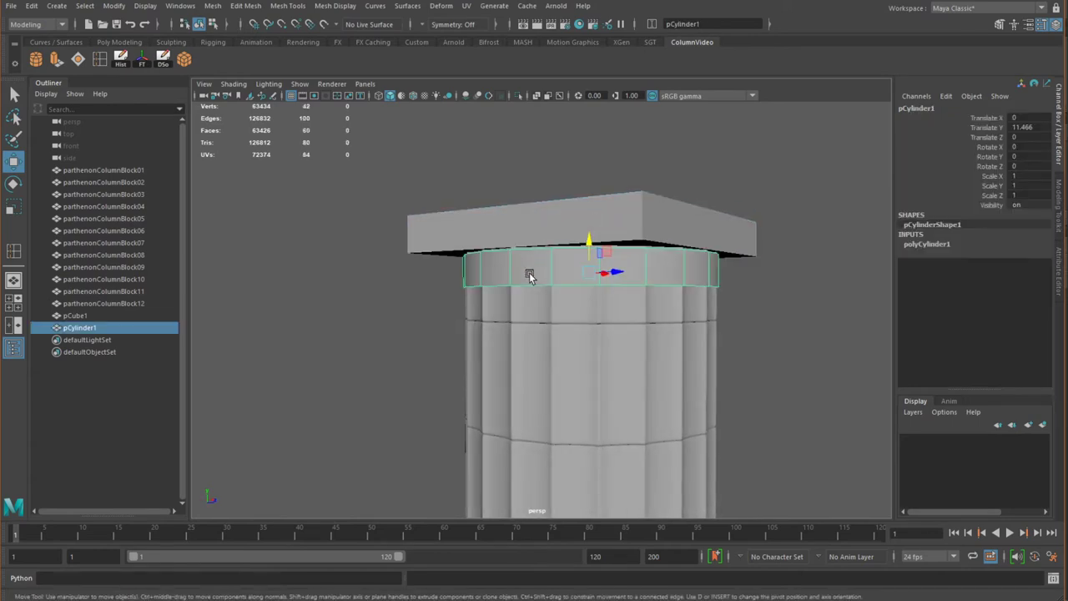
key(r)
drag(589, 240, 590, 246)
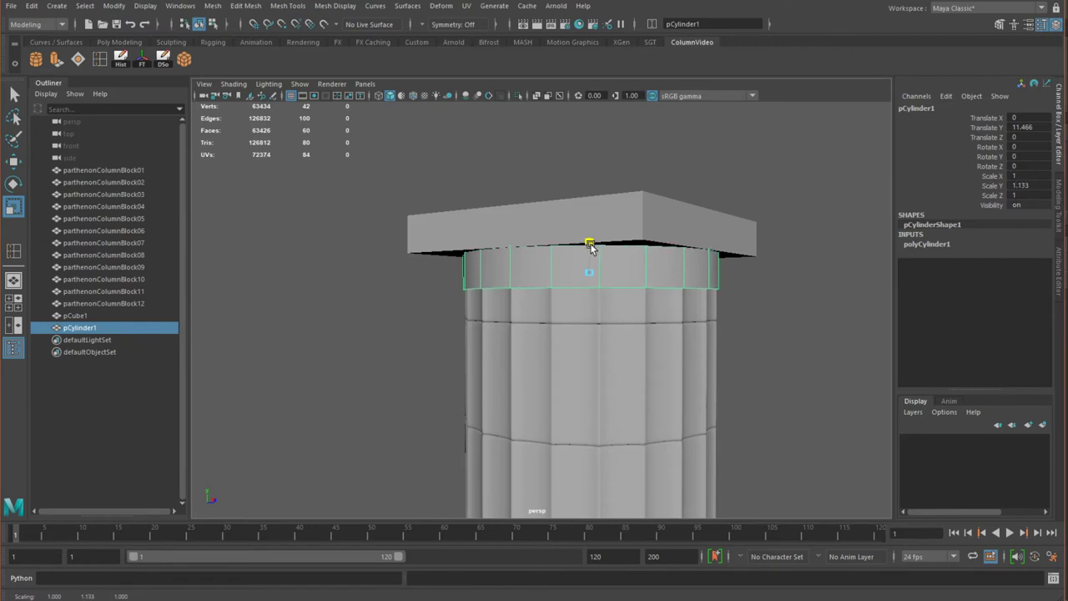
key(w)
drag(589, 240, 590, 248)
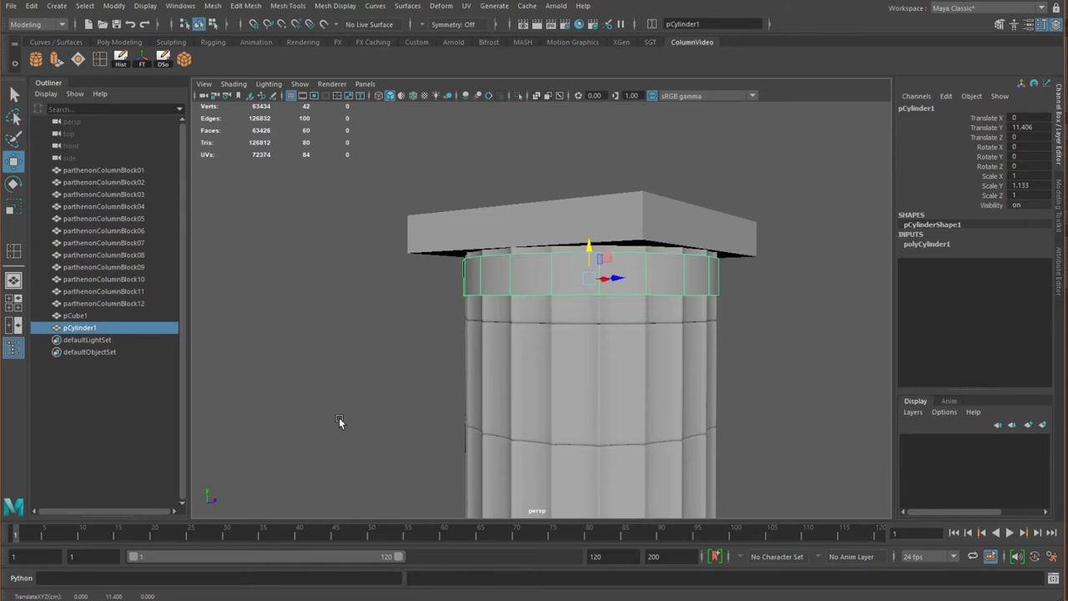
Extend the slab's bottom face further down to meet the lowered cylinder band
right_drag(515, 231, 556, 252)
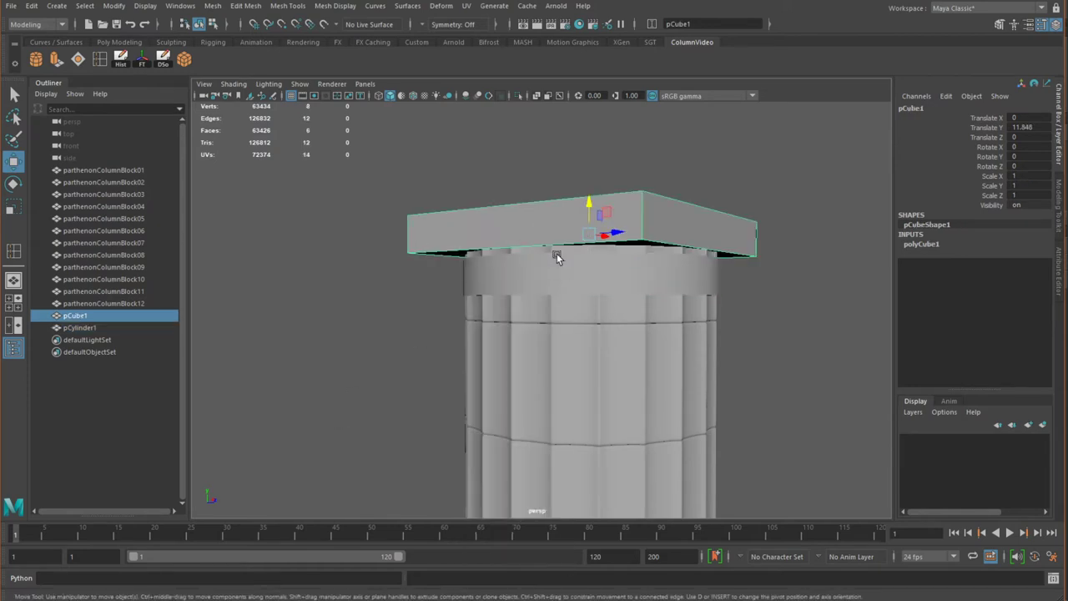
click(641, 244)
drag(588, 222, 588, 228)
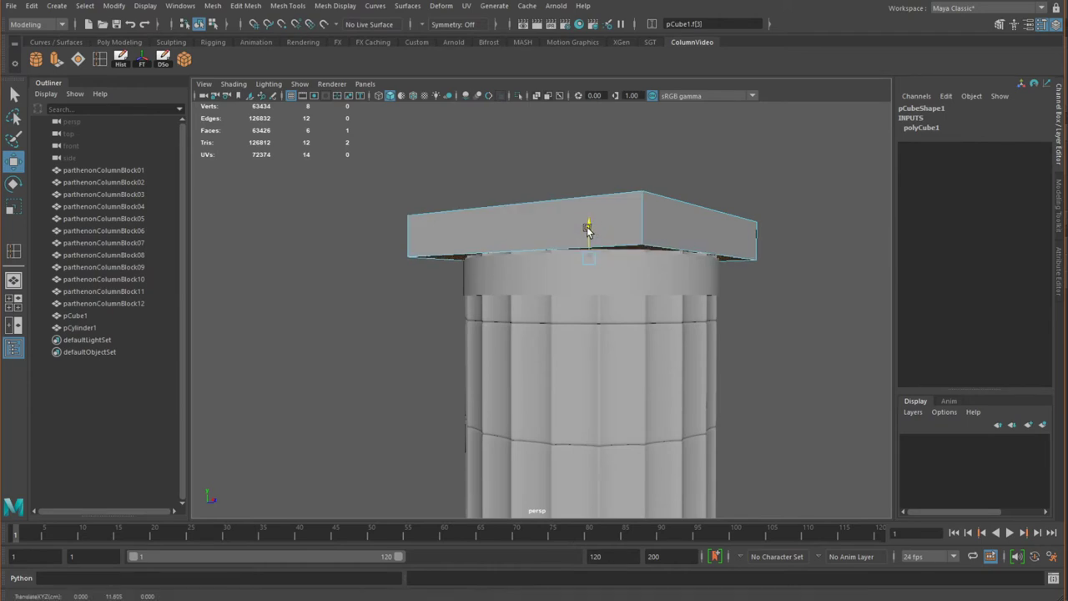
Fine-tune the cylinder band to a Y scale of about 1.158 and a Y translation of about 11.424
click(507, 284)
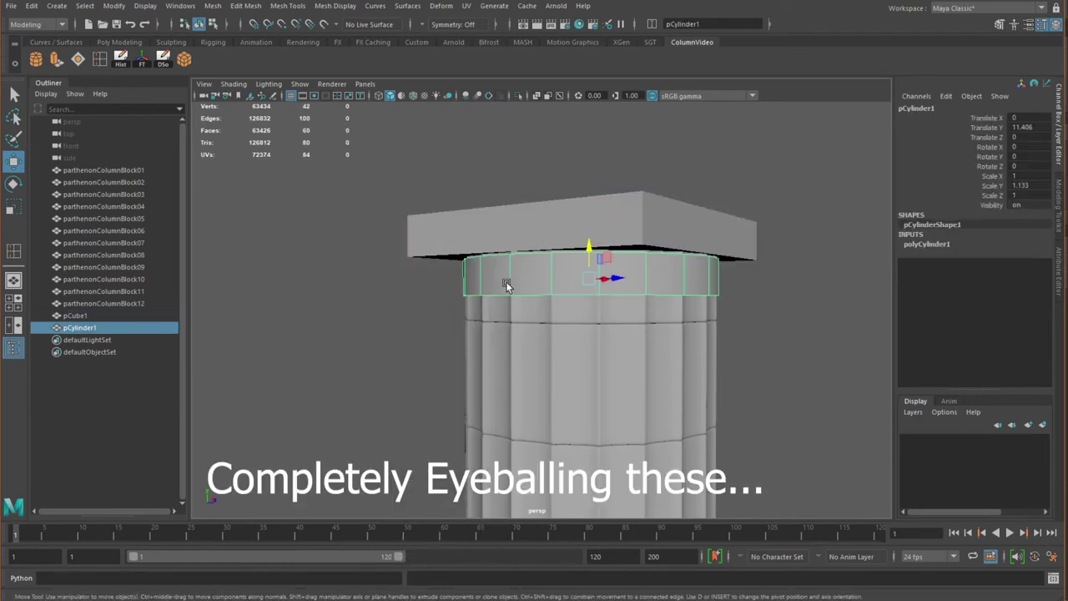
alt+drag(507, 284, 587, 329)
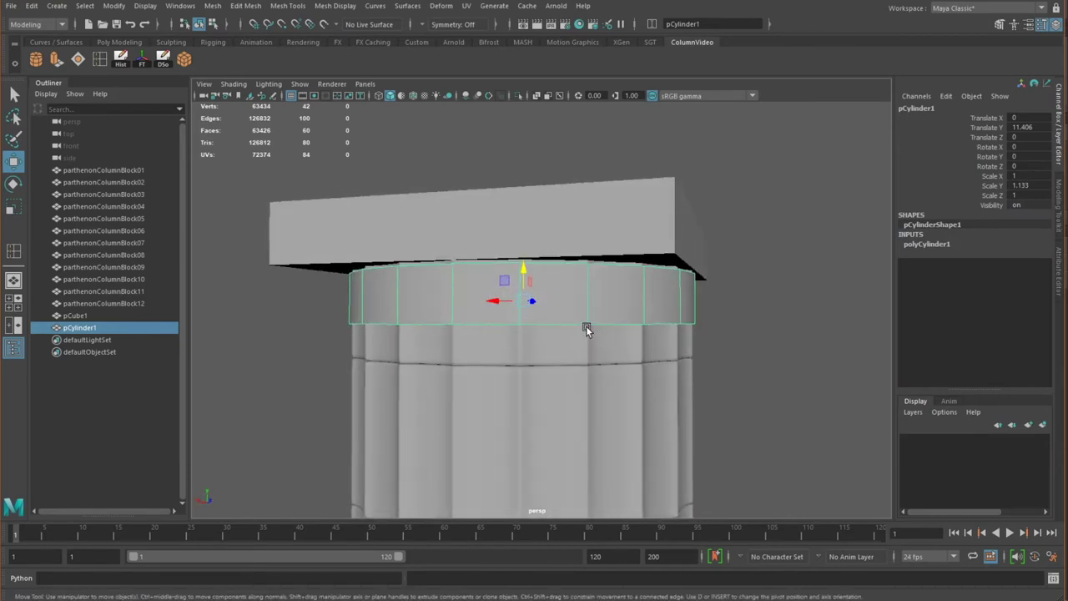
key(r)
drag(521, 277, 522, 276)
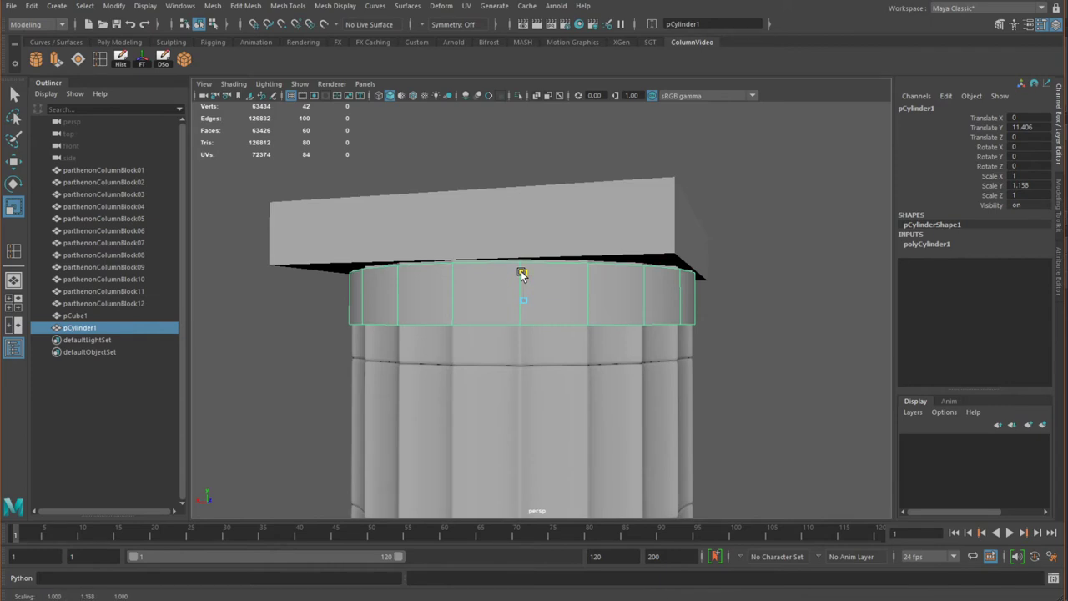
key(w)
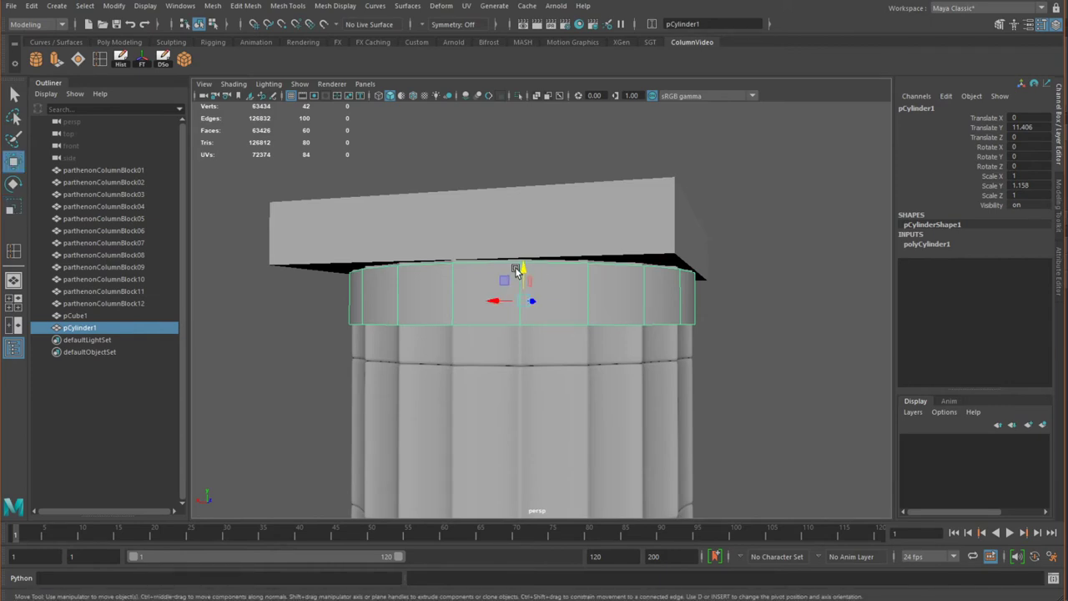
drag(518, 271, 525, 267)
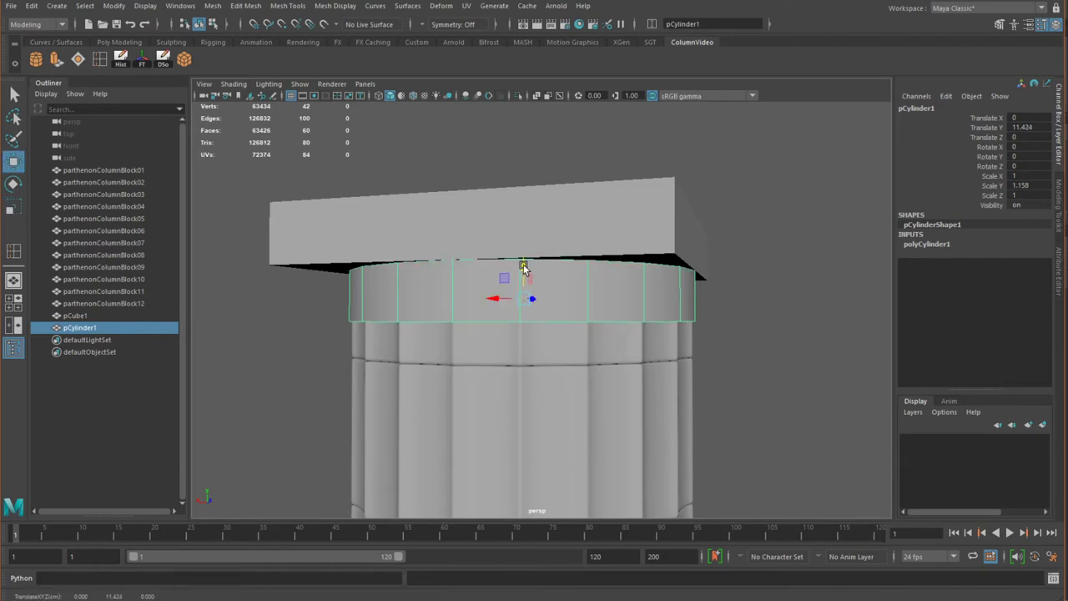
Deselect the band and examine the capital and the whole column's proportions from several angles
click(713, 338)
scroll(712, 362, down, 6)
scroll(698, 350, up, 3)
alt+drag(694, 339, 584, 342)
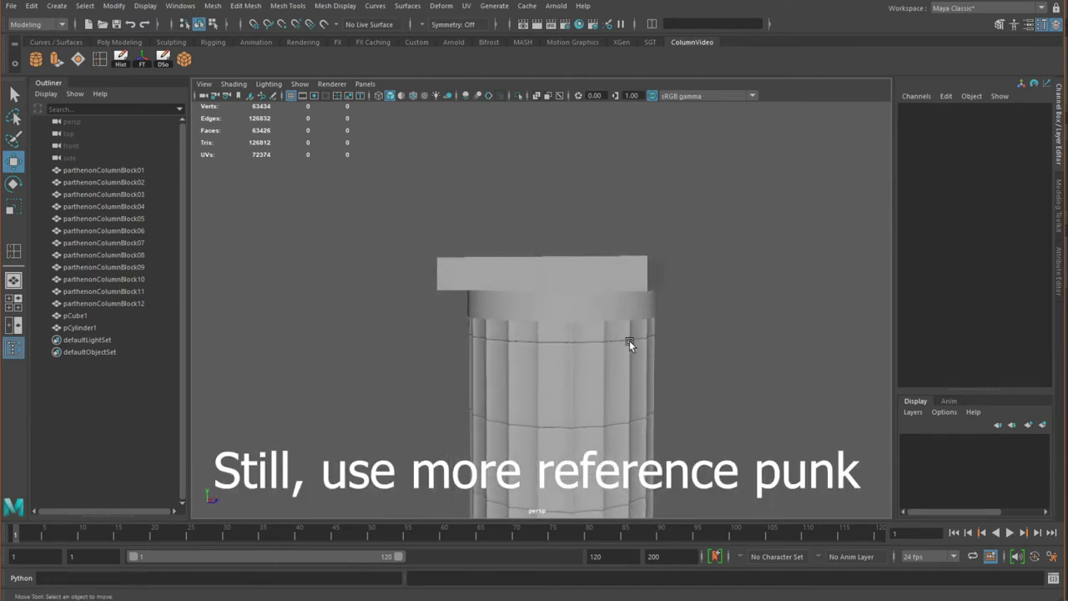
alt+drag(501, 342, 547, 342)
alt+right_drag(547, 343, 631, 357)
alt+drag(634, 357, 560, 350)
alt+right_drag(560, 350, 621, 395)
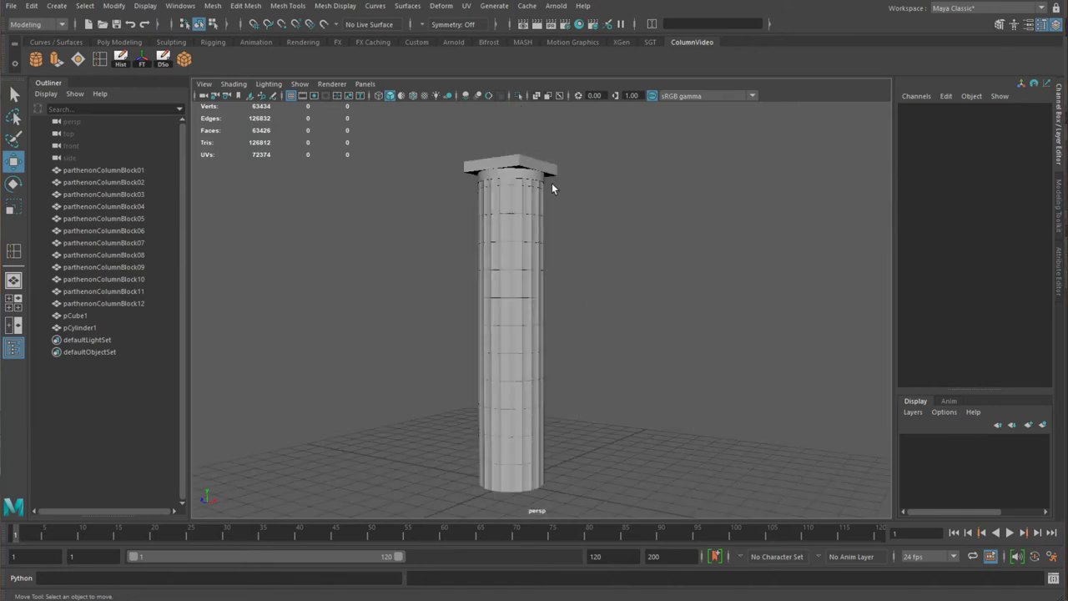
alt+drag(548, 181, 549, 188)
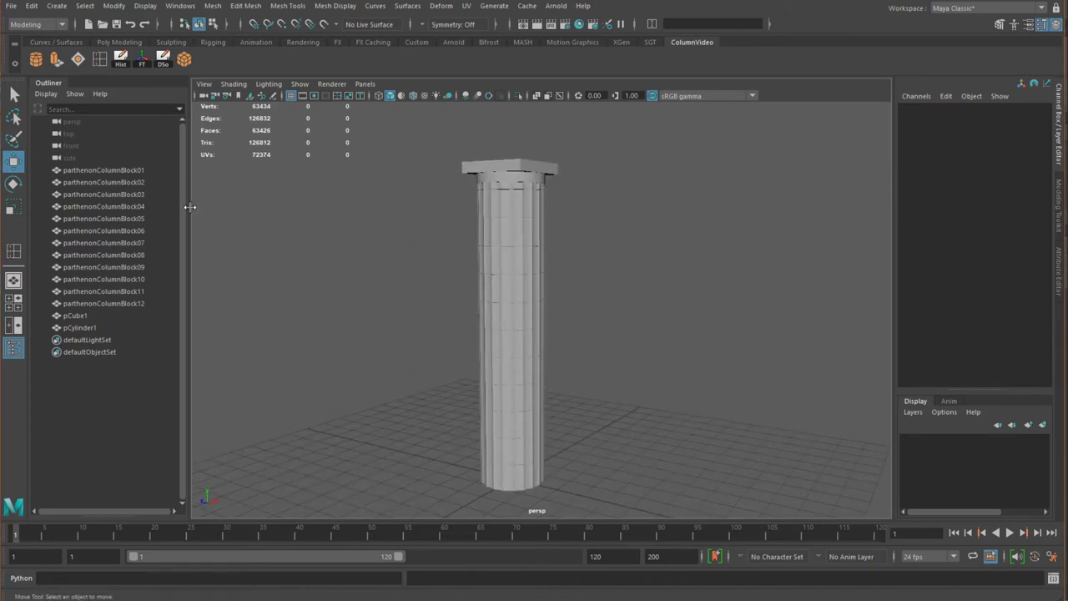
Group parthenonColumnBlock01 through parthenonColumnBlock12 and rename the group mainBlocks
click(130, 169)
shift+click(137, 302)
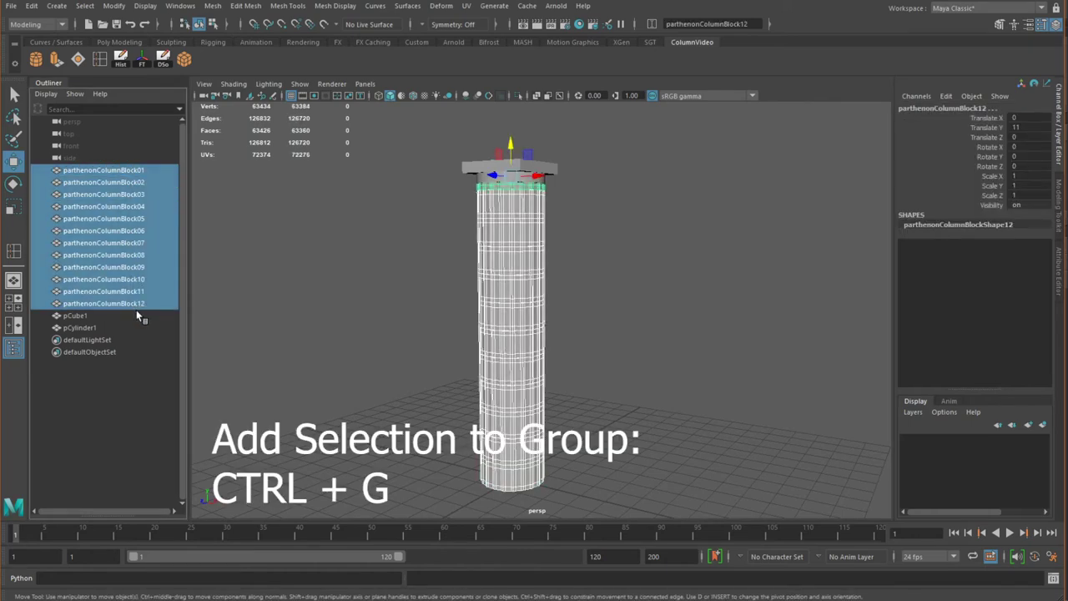
key(ctrl+g)
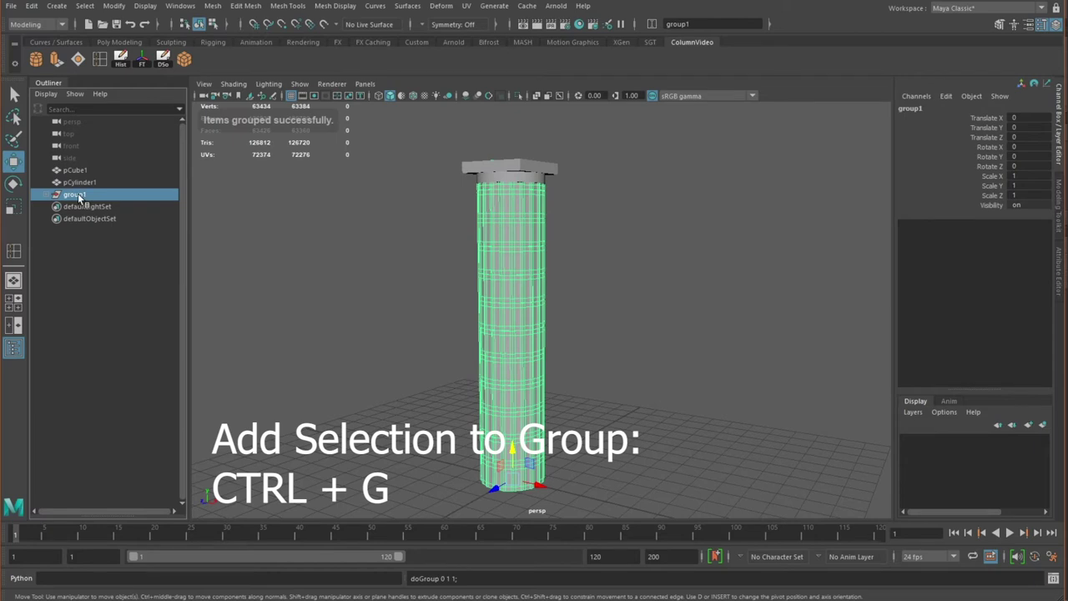
double_click(74, 194)
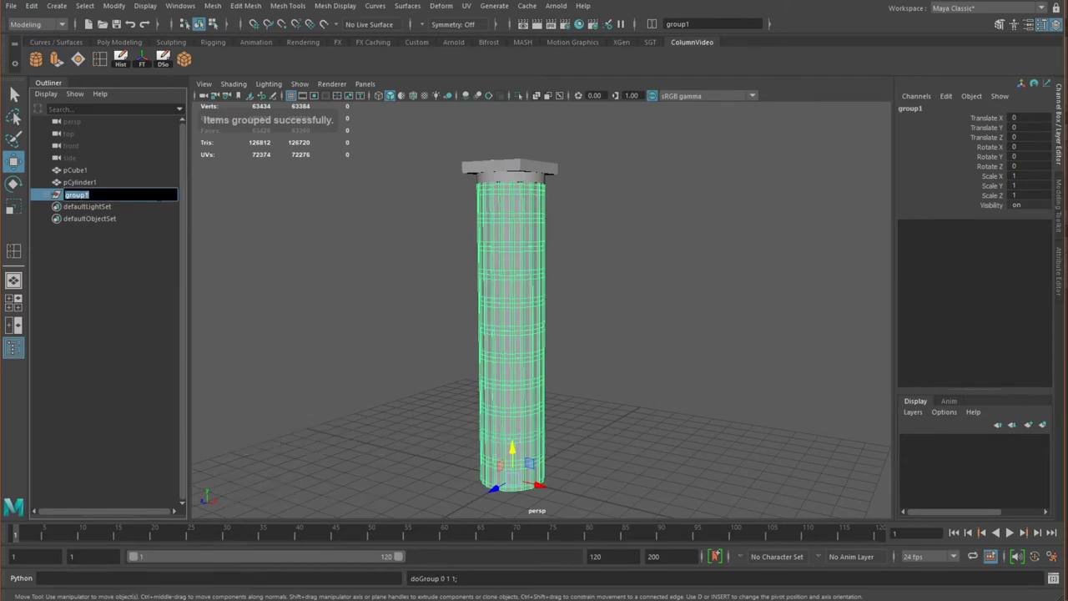
text(m)
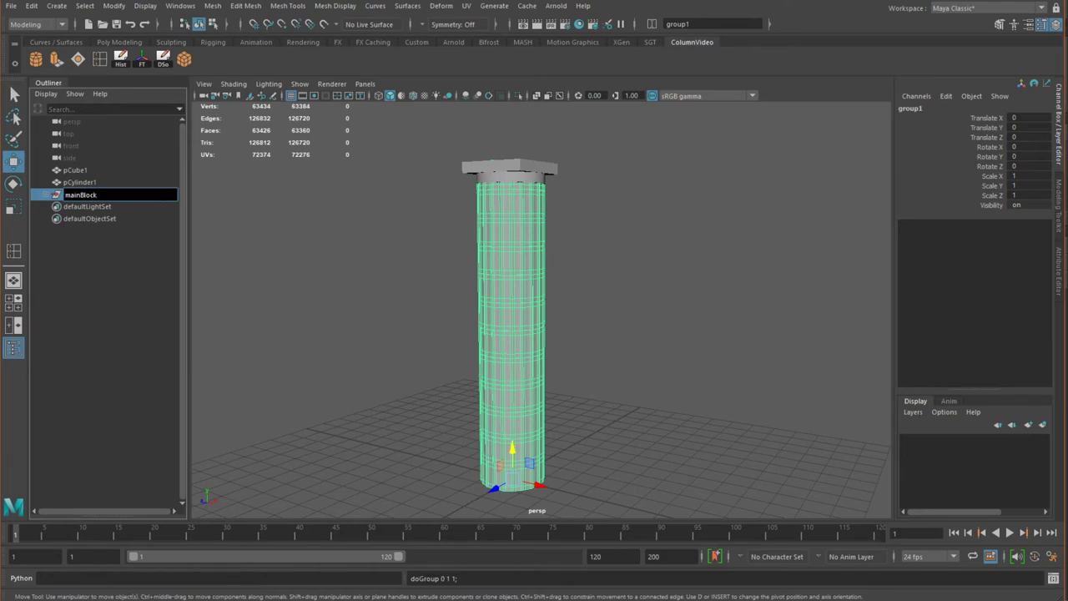
text(ainBlocks)
key(Return)
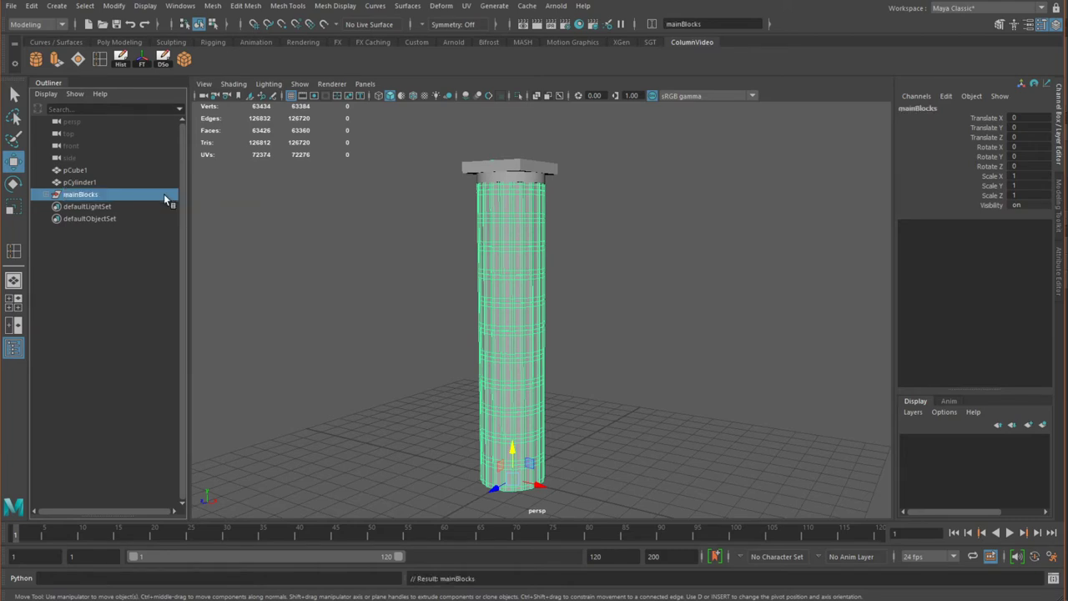
click(610, 259)
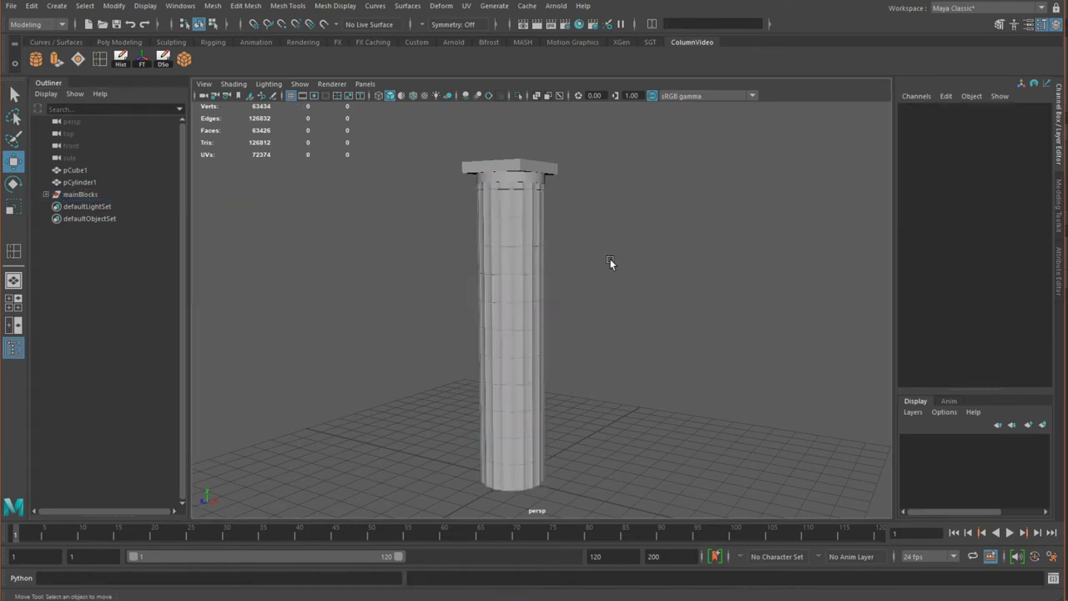
With the mainBlocks group selected, switch to the Animation menu set and add the Lattice deformer command to the ColumnVideo shelf
alt+drag(610, 259, 547, 242)
click(83, 194)
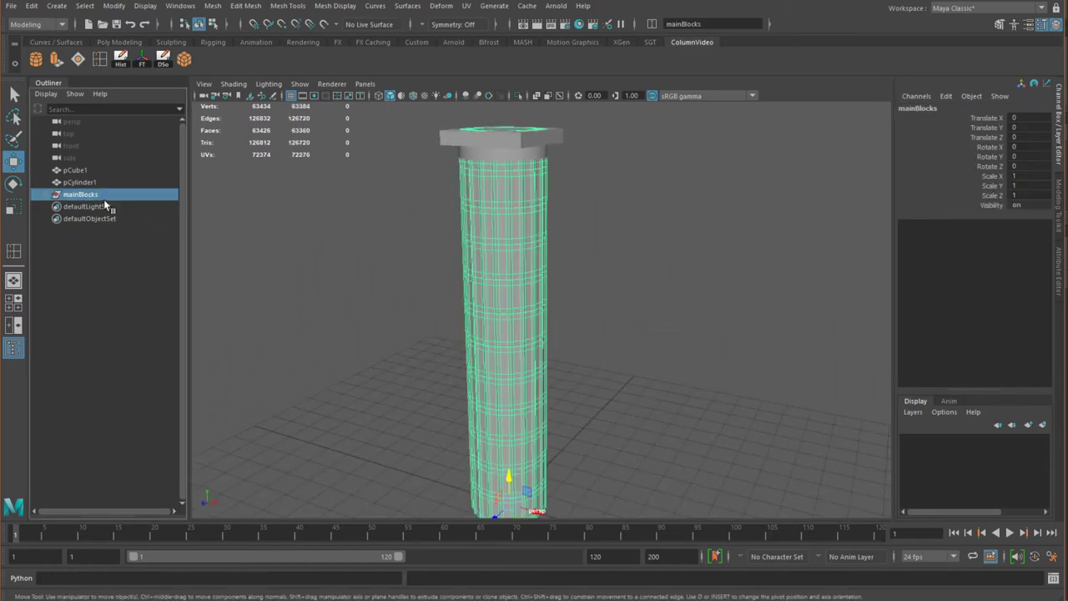
alt+drag(531, 310, 473, 258)
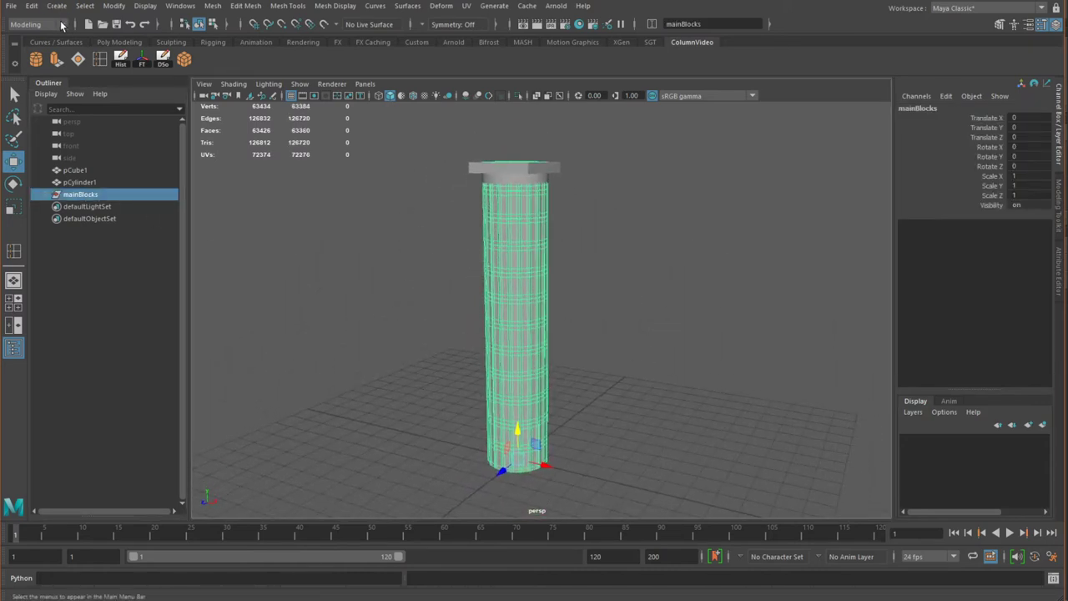
click(62, 25)
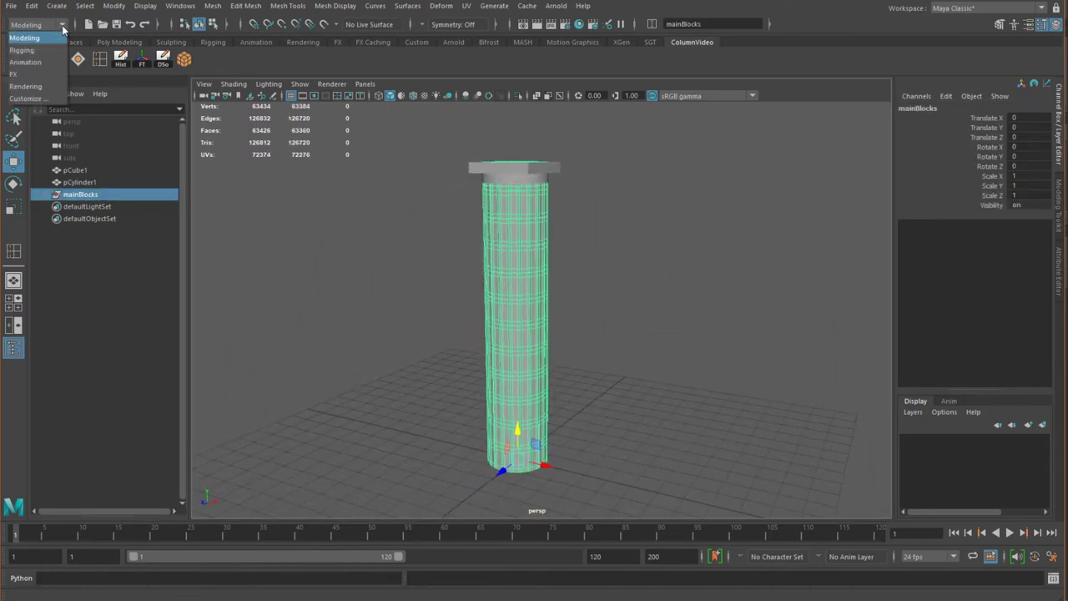
click(38, 63)
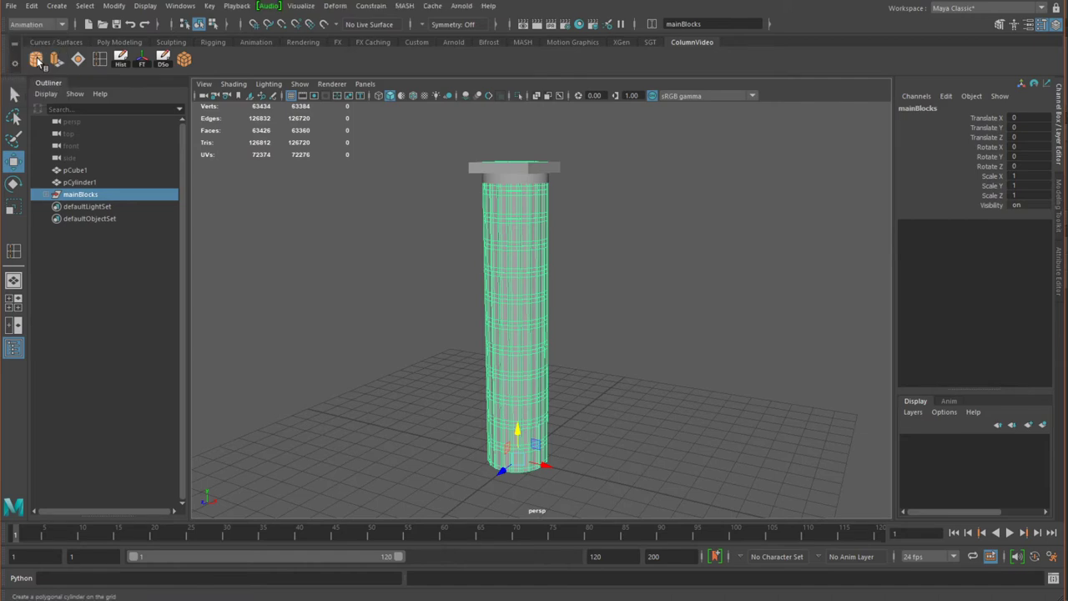
click(336, 7)
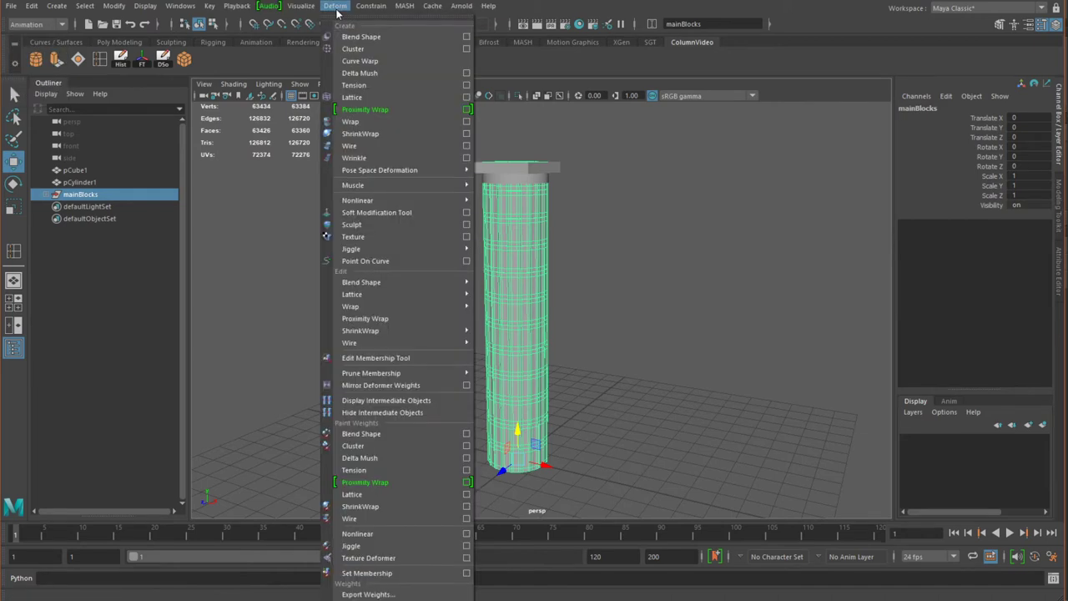
ctrl+shift+click(435, 97)
Create a lattice deformer around the mainBlocks group and check its divisions along the column
click(207, 63)
click(207, 61)
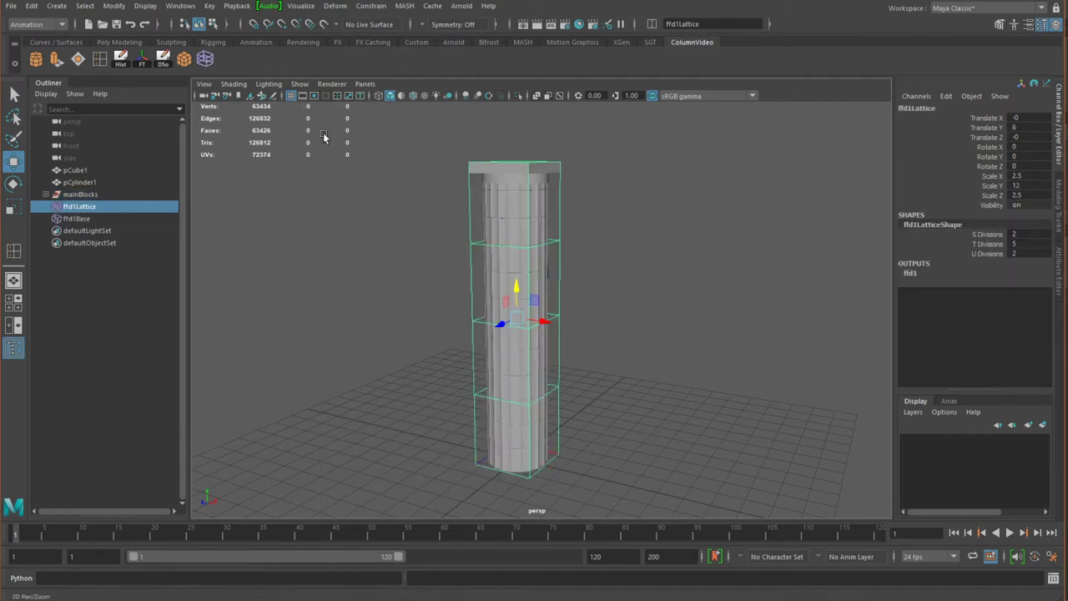
alt+drag(671, 262, 551, 255)
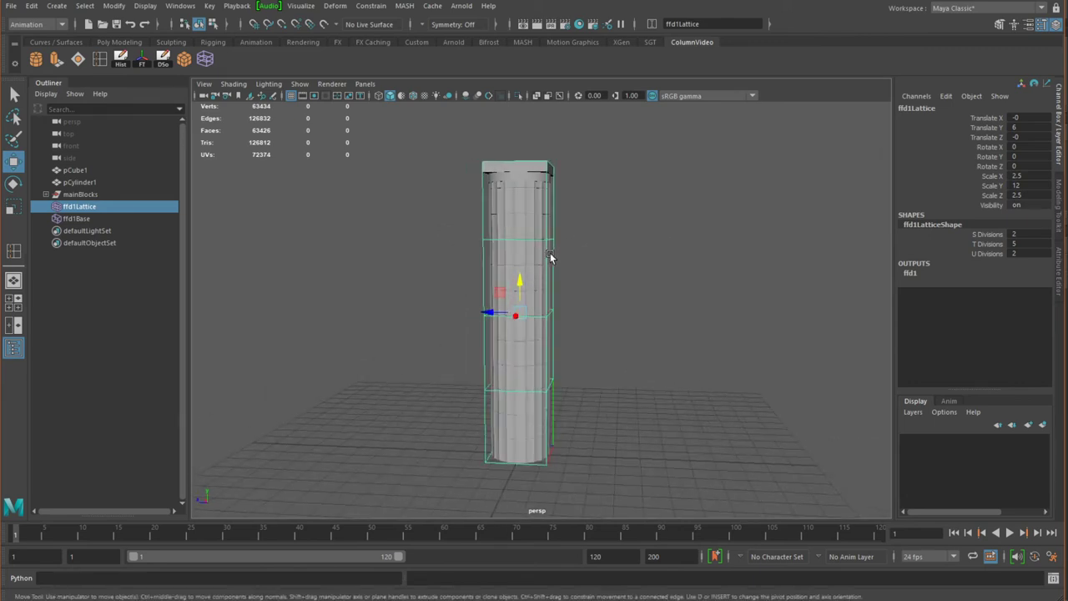
mouse_move(643, 238)
alt+mouse_down()
mouse_move(604, 236)
mouse_move(640, 250)
mouse_move(569, 235)
mouse_move(663, 239)
alt+mouse_up()
alt+right_drag(663, 238, 641, 230)
mouse_move(641, 230)
alt+mouse_down()
mouse_move(625, 232)
mouse_move(711, 222)
mouse_move(631, 222)
alt+mouse_up()
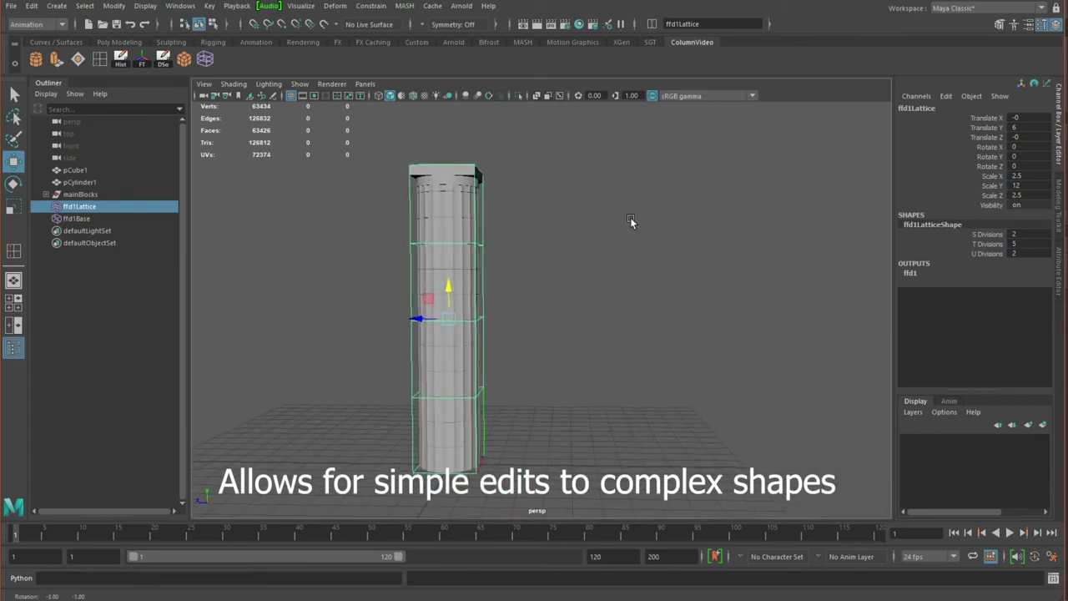
scroll(463, 310, up, 4)
alt+middle_drag(474, 311, 547, 276)
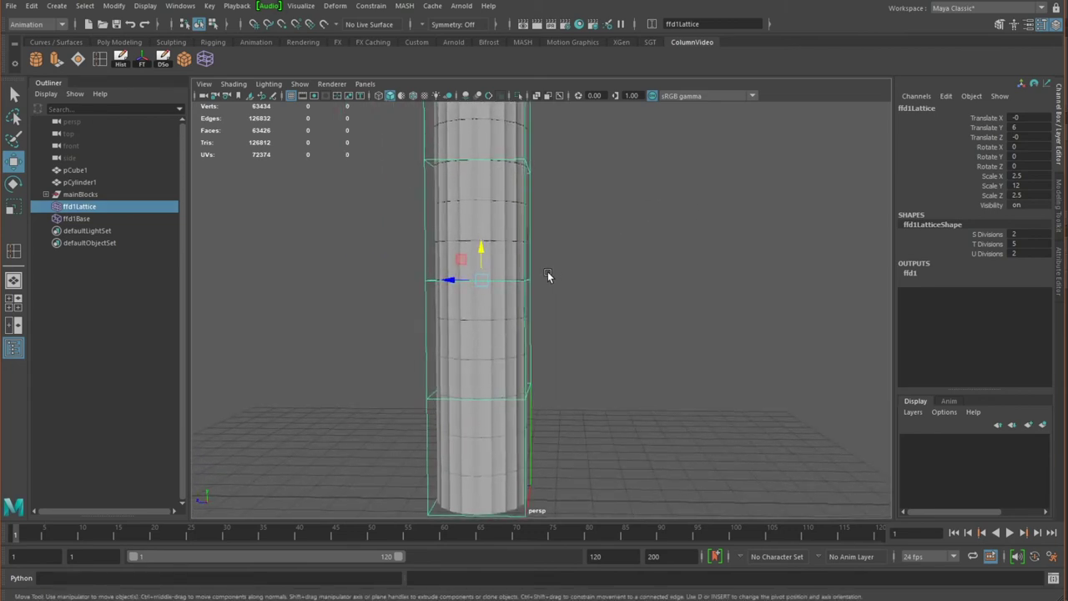
alt+middle_drag(538, 320, 582, 238)
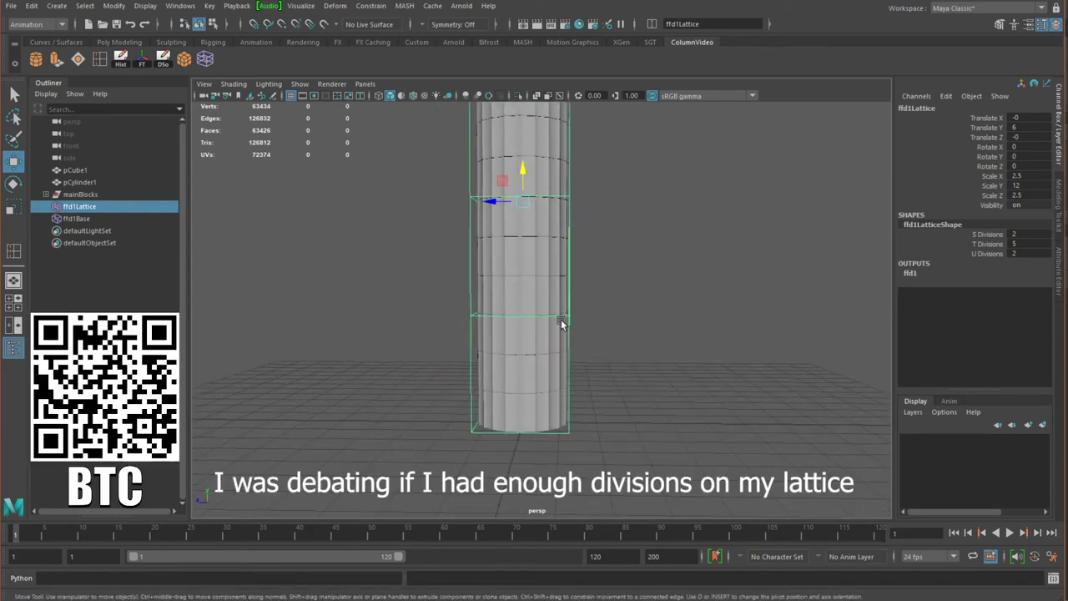
Select the second-lowest row of lattice points and scale it slightly inward in X and Z
right_drag(570, 314, 558, 292)
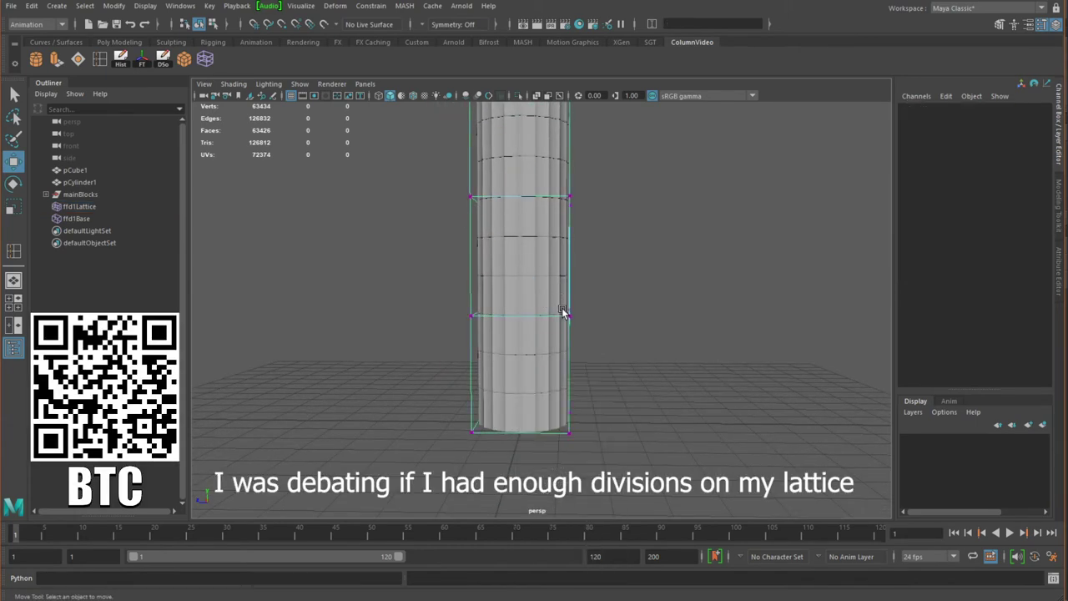
alt+drag(565, 310, 455, 327)
alt+right_drag(592, 328, 663, 355)
alt+middle_drag(638, 318, 589, 329)
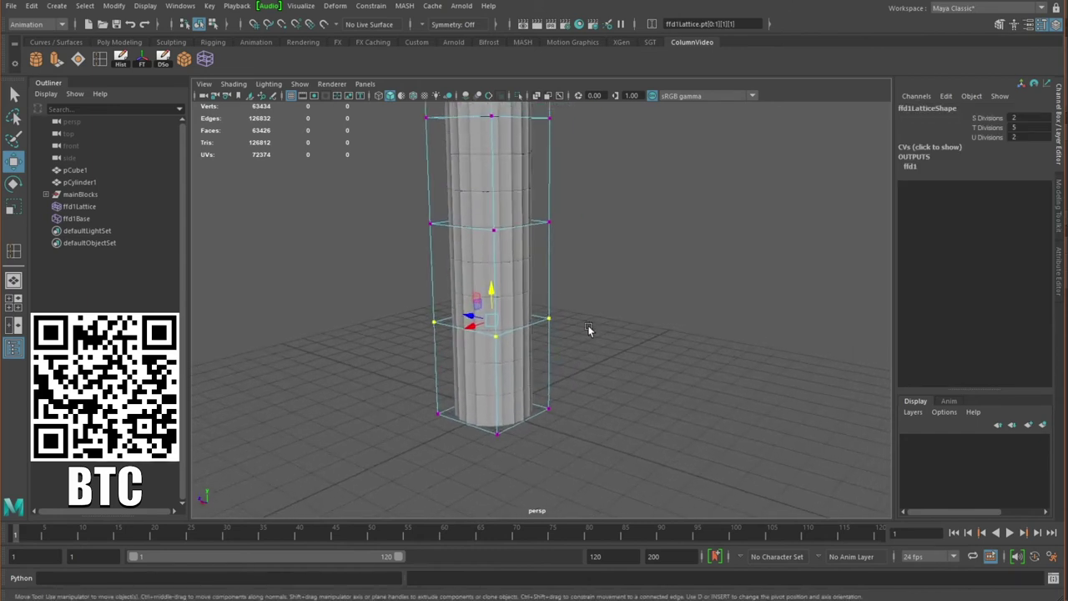
alt+right_drag(477, 321, 524, 328)
key(r)
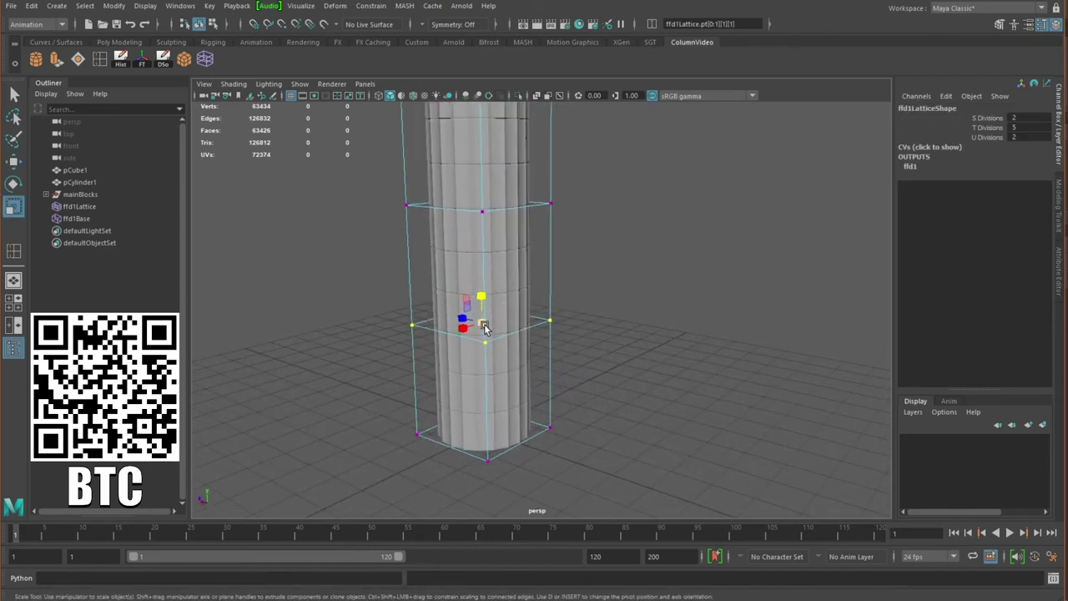
drag(488, 328, 485, 326)
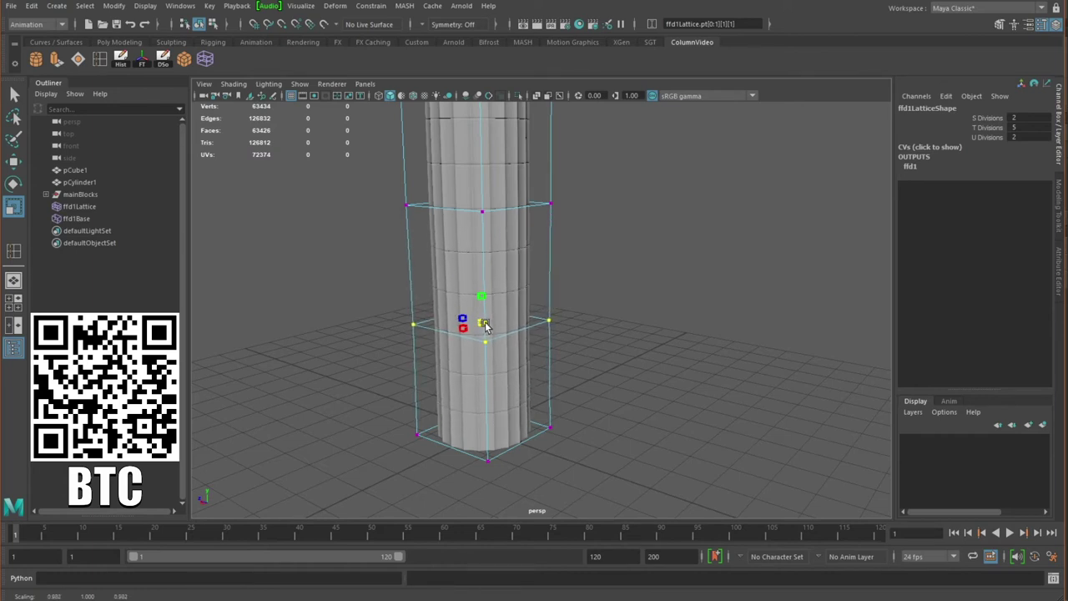
Switch to the four-view layout and fine-tune the second-lowest lattice row's scale in the front view
key(space)
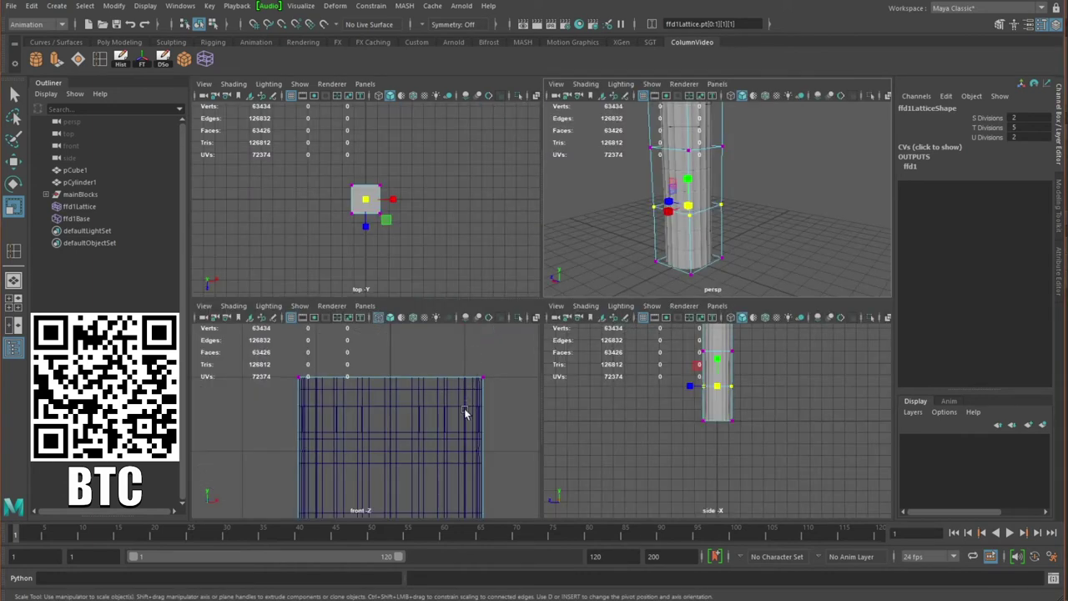
scroll(464, 408, down, 8)
scroll(447, 438, up, 4)
alt+middle_drag(443, 452, 436, 279)
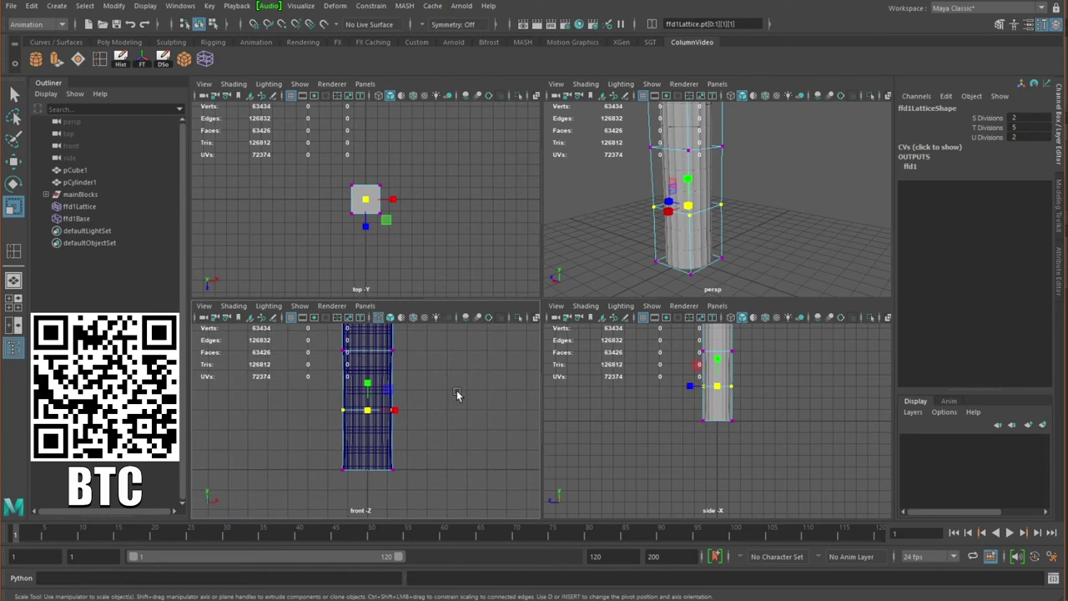
drag(368, 410, 367, 415)
Scale the bottom row of lattice points slightly inward and inspect the column's base in perspective
drag(335, 451, 370, 474)
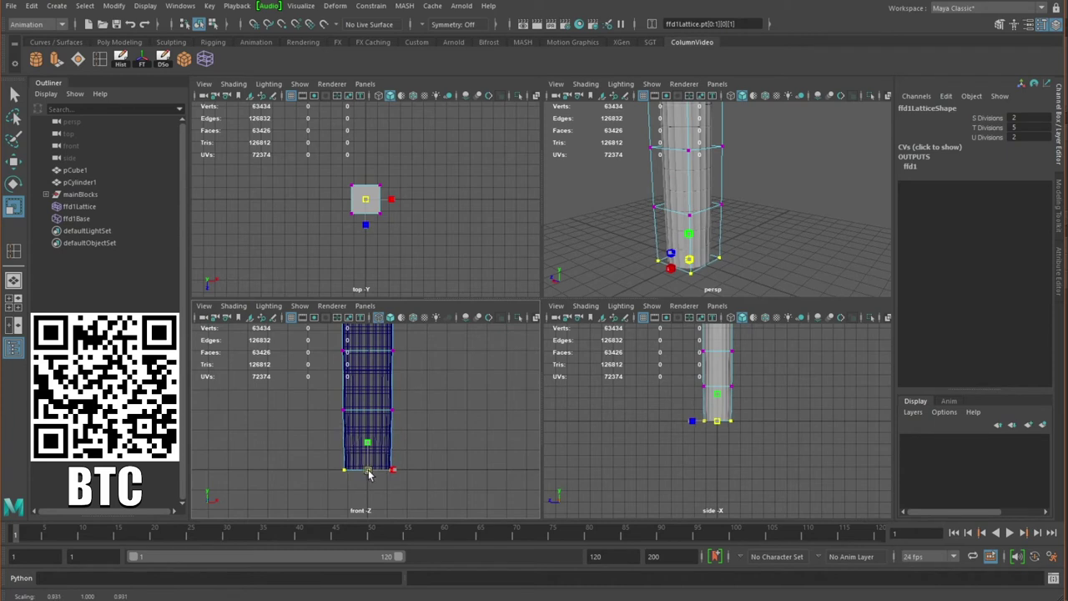
mouse_move(714, 199)
alt+mouse_down()
mouse_move(733, 226)
mouse_move(716, 190)
alt+mouse_up()
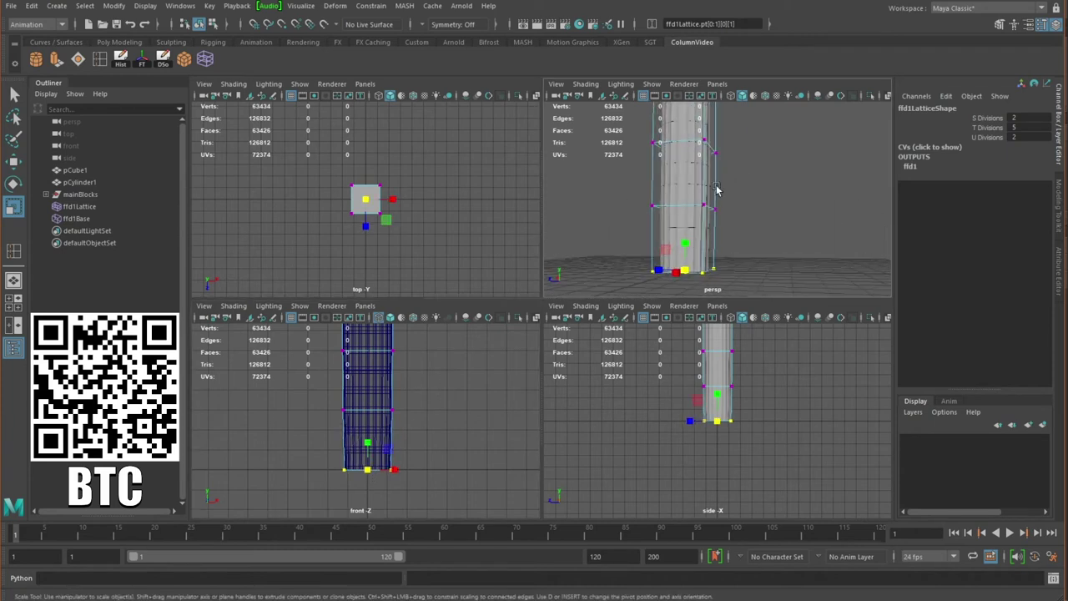
alt+middle_drag(717, 191, 749, 232)
alt+right_drag(749, 231, 693, 206)
alt+drag(723, 234, 690, 243)
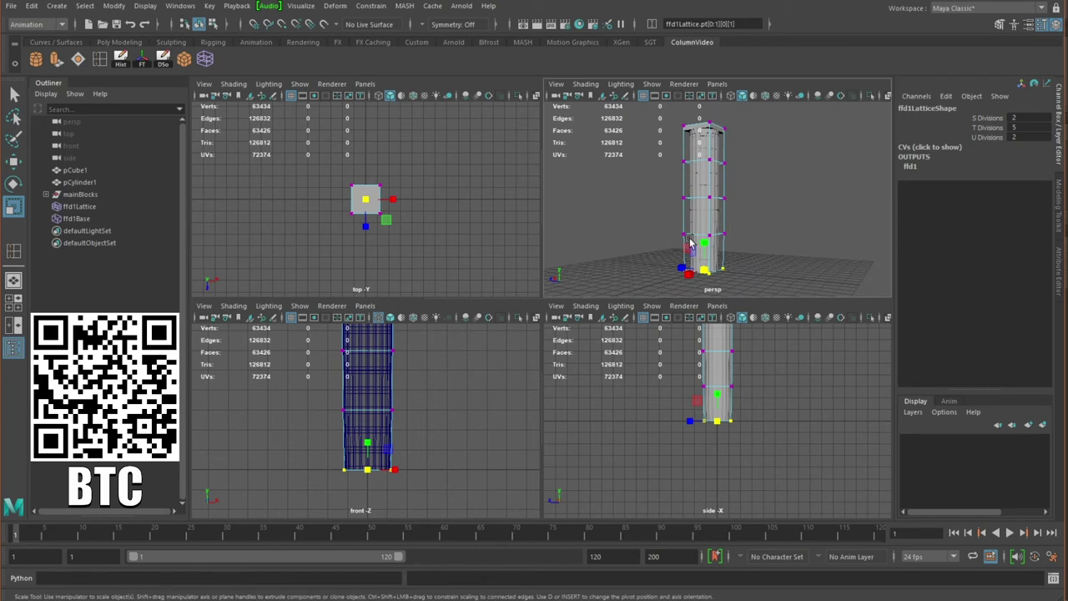
Select the lattice row just below the top one and scale it slightly inward in the front view
alt+middle_drag(434, 398, 434, 454)
alt+right_drag(434, 453, 443, 334)
alt+middle_drag(443, 334, 429, 417)
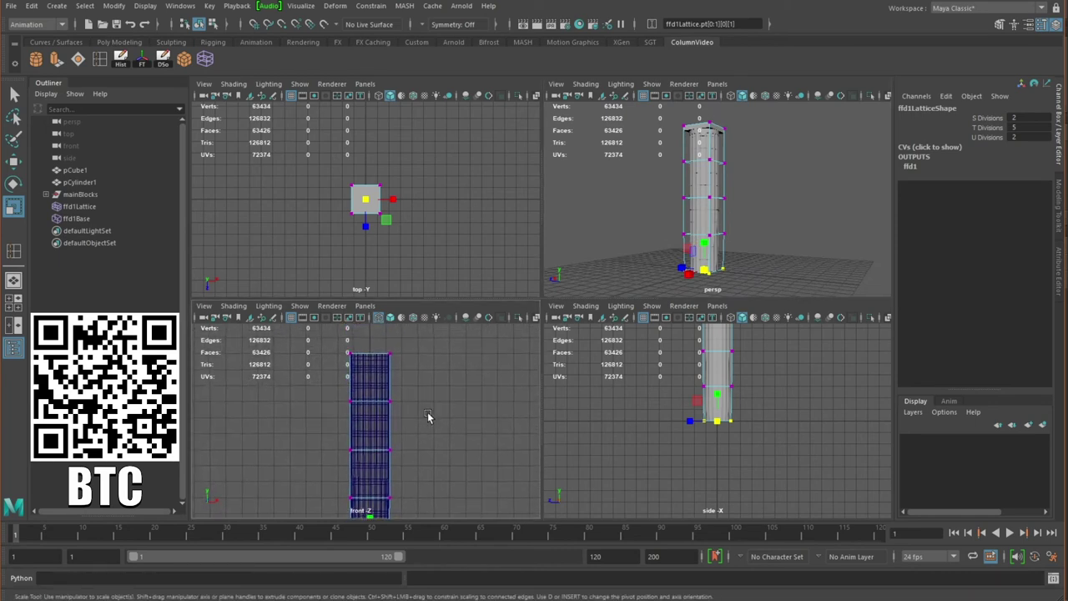
drag(337, 394, 433, 421)
drag(372, 405, 371, 403)
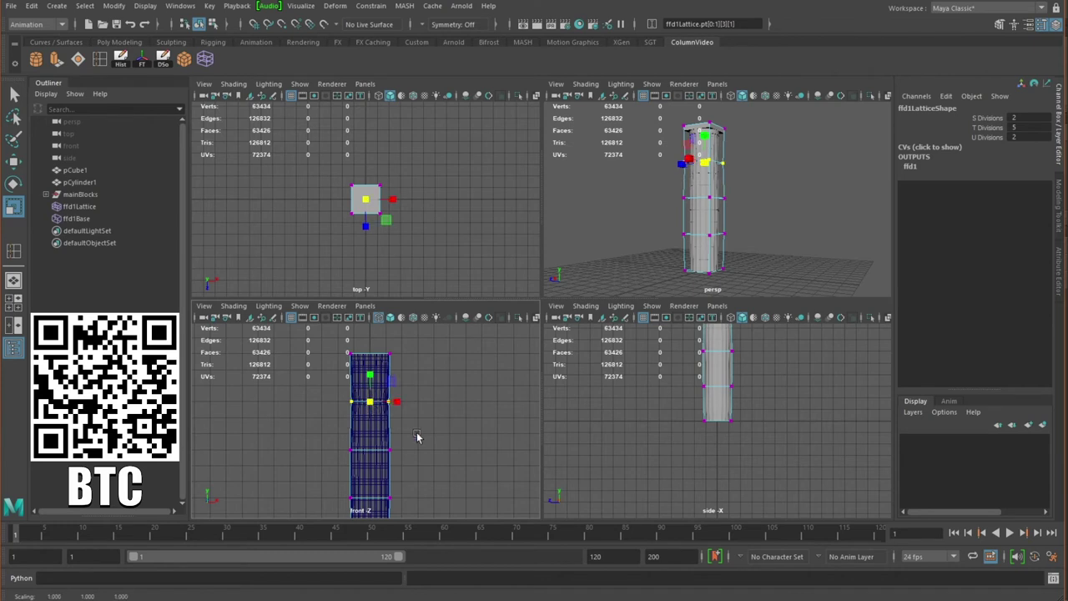
alt+right_drag(417, 435, 431, 418)
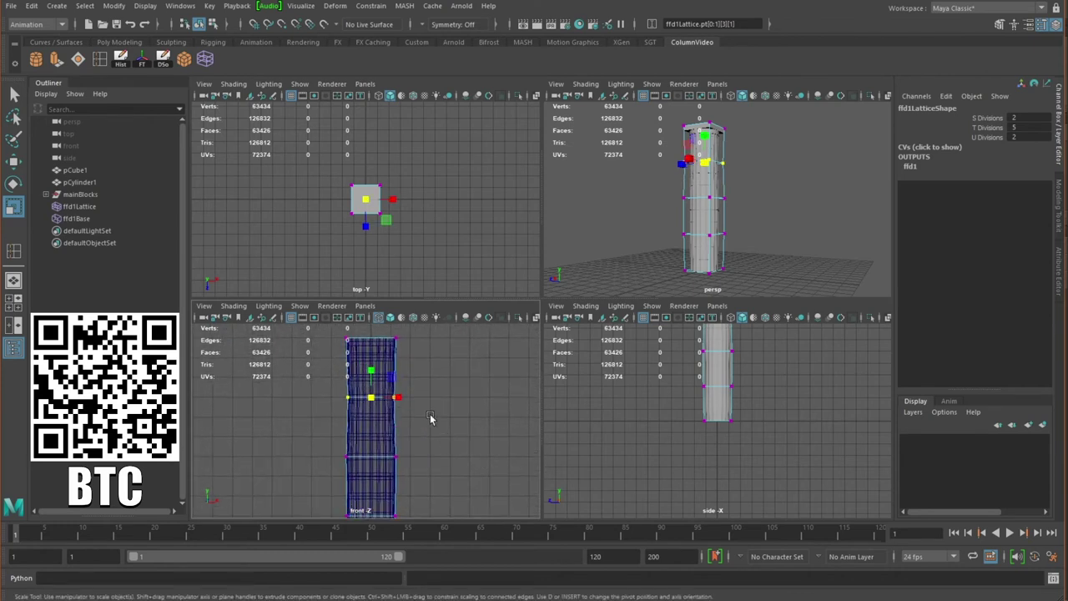
alt+middle_drag(429, 418, 421, 444)
drag(364, 423, 363, 423)
Scale the top row of lattice points inward in X and Z to narrow the shaft below the capital
drag(318, 347, 418, 388)
drag(365, 366, 362, 369)
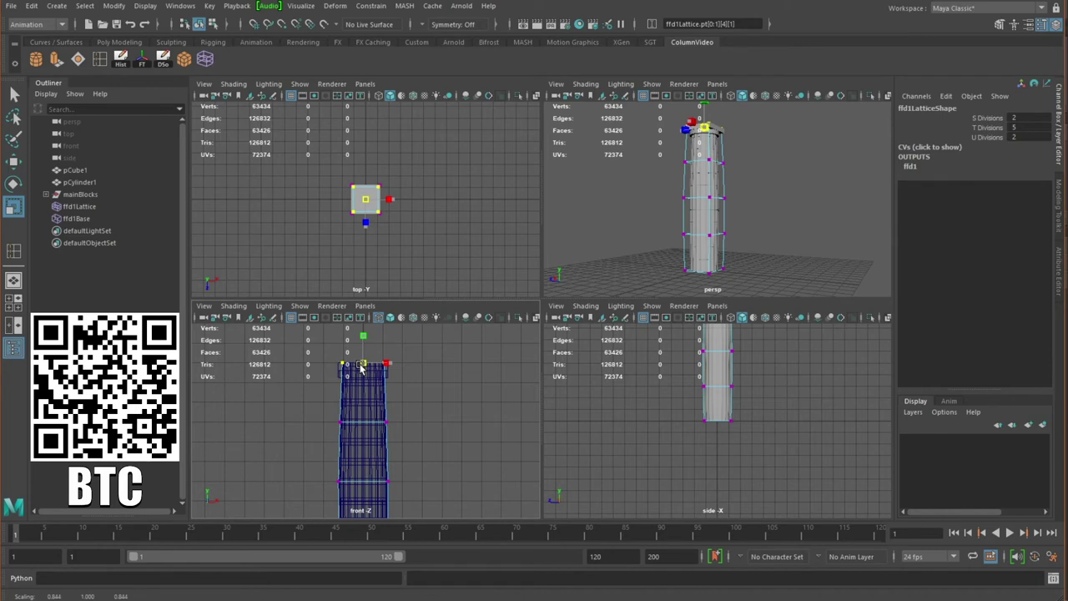
drag(361, 367, 360, 368)
drag(360, 365, 366, 368)
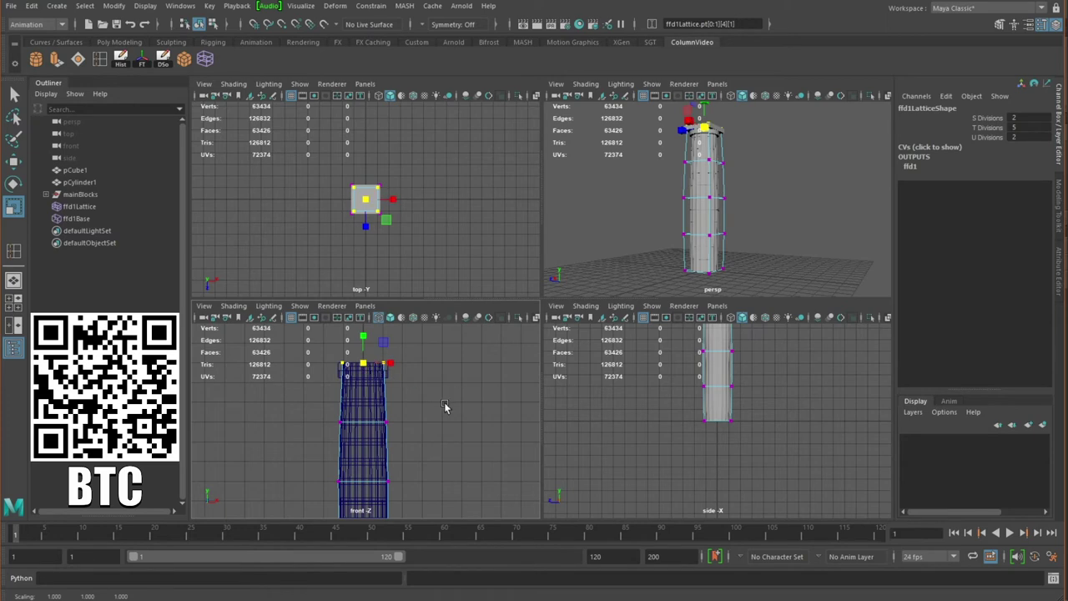
alt+right_drag(444, 404, 482, 402)
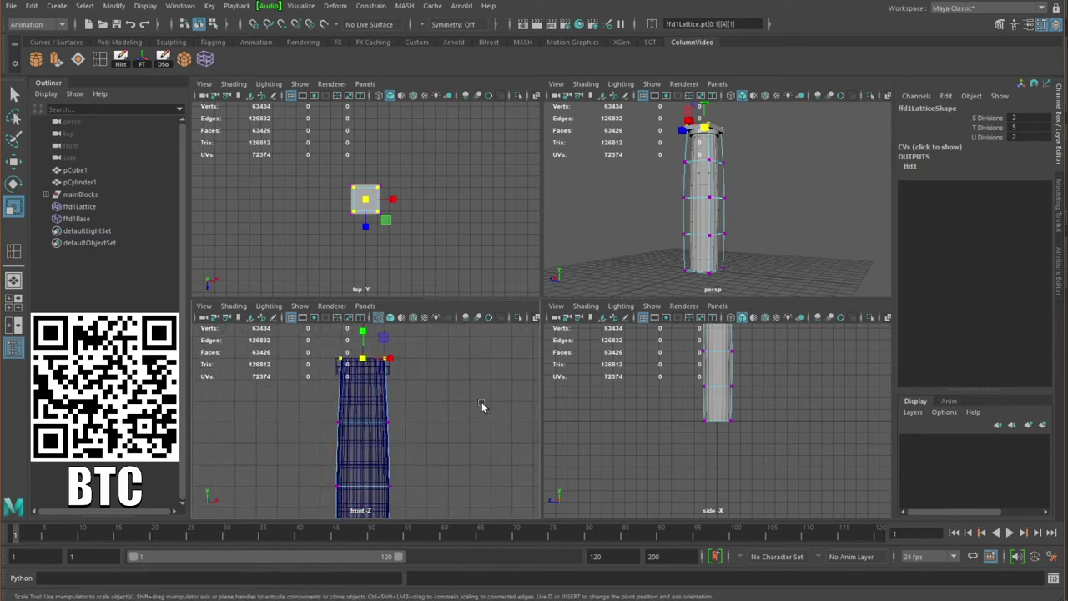
drag(365, 364, 363, 362)
Scale the second-highest lattice row further inward to smooth the taper, and check the upper shaft in perspective
drag(322, 404, 420, 444)
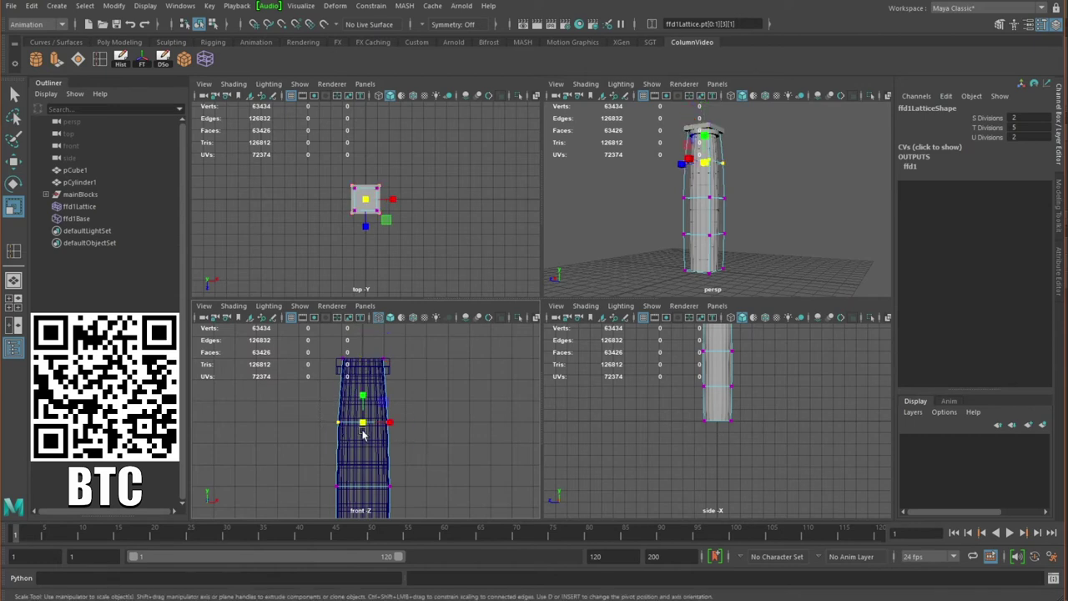
drag(362, 423, 361, 427)
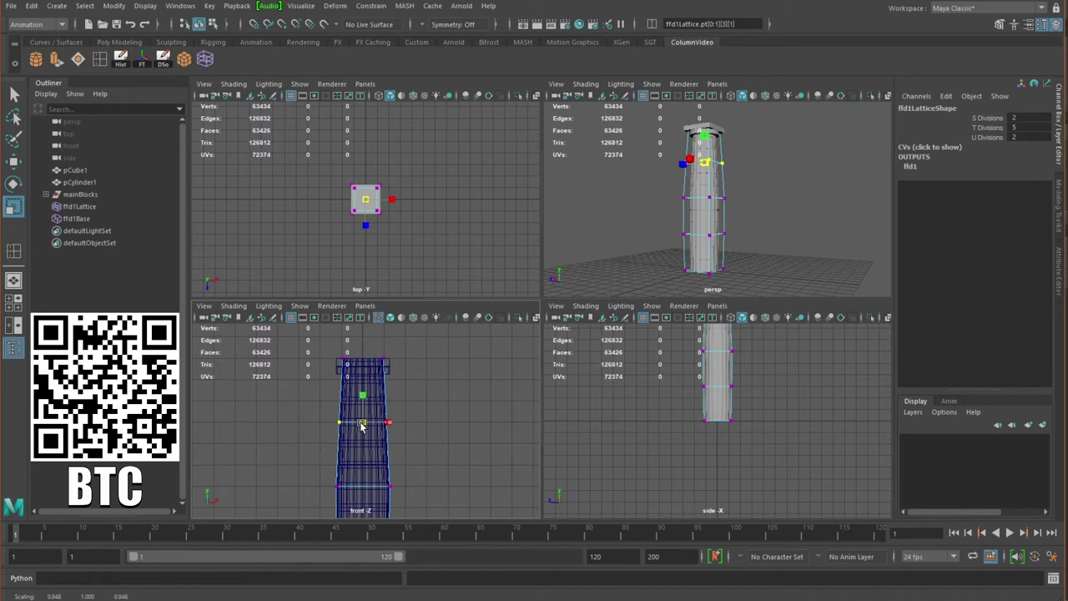
drag(362, 424, 364, 424)
alt+middle_drag(689, 167, 677, 231)
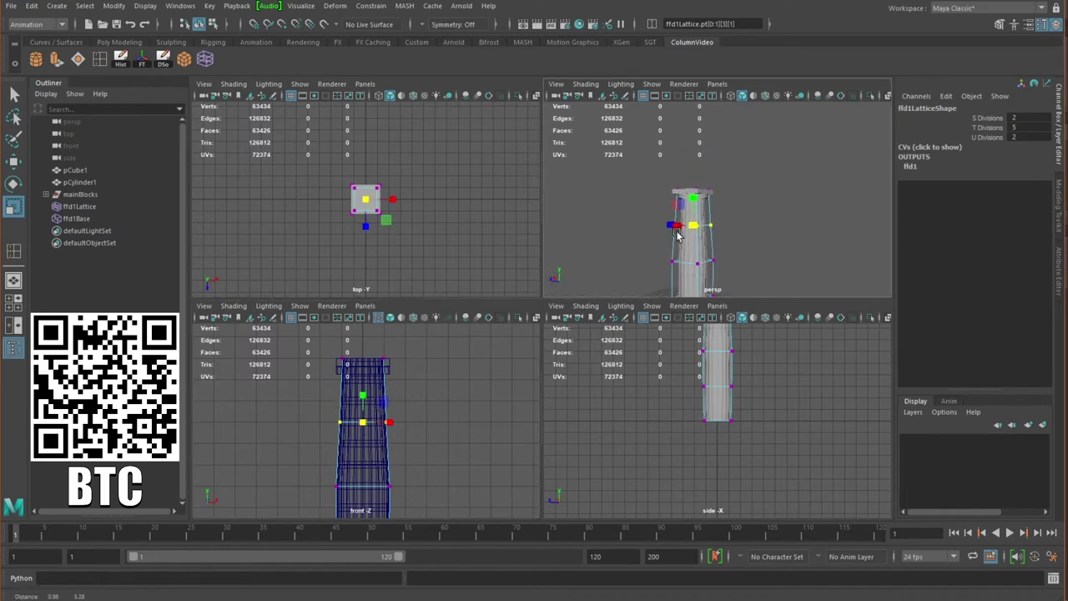
Scale the second-highest and top rows of lattice points slightly outward in the front view to soften the upper taper
alt+right_drag(678, 236, 650, 202)
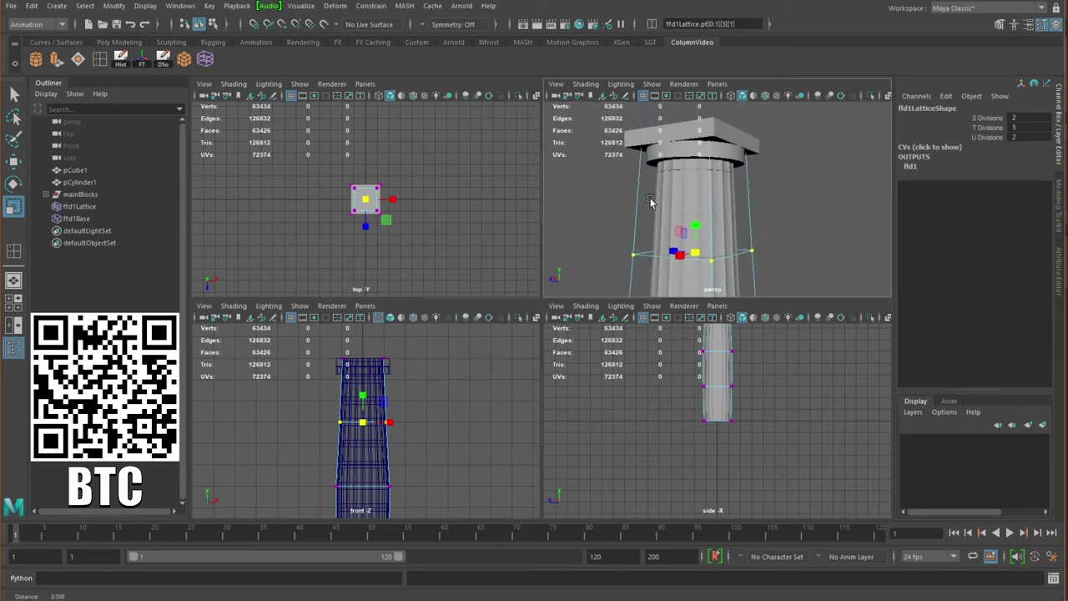
drag(365, 425, 365, 428)
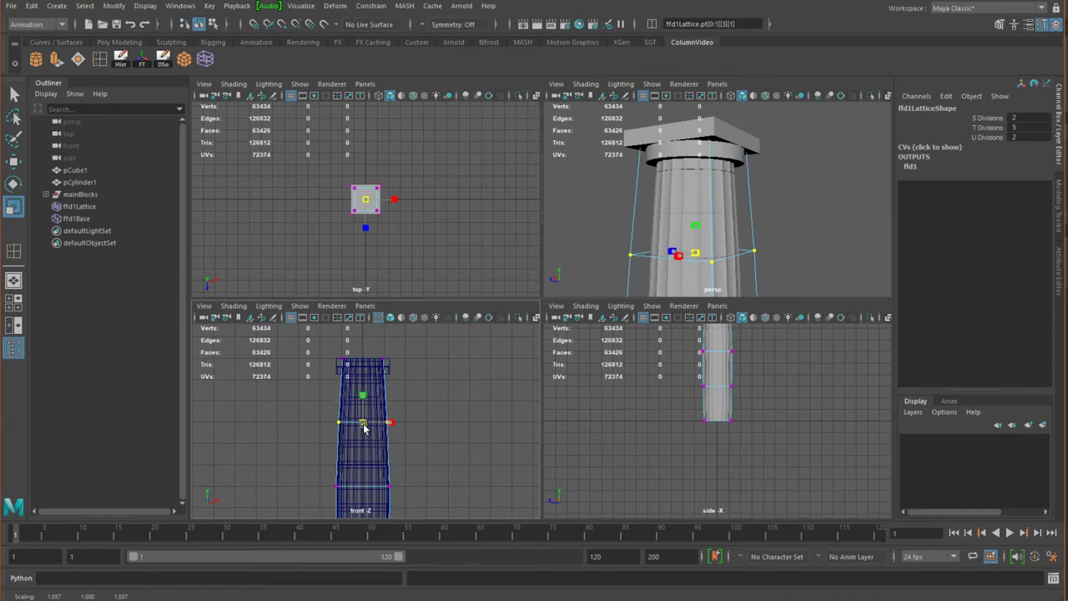
drag(327, 344, 425, 379)
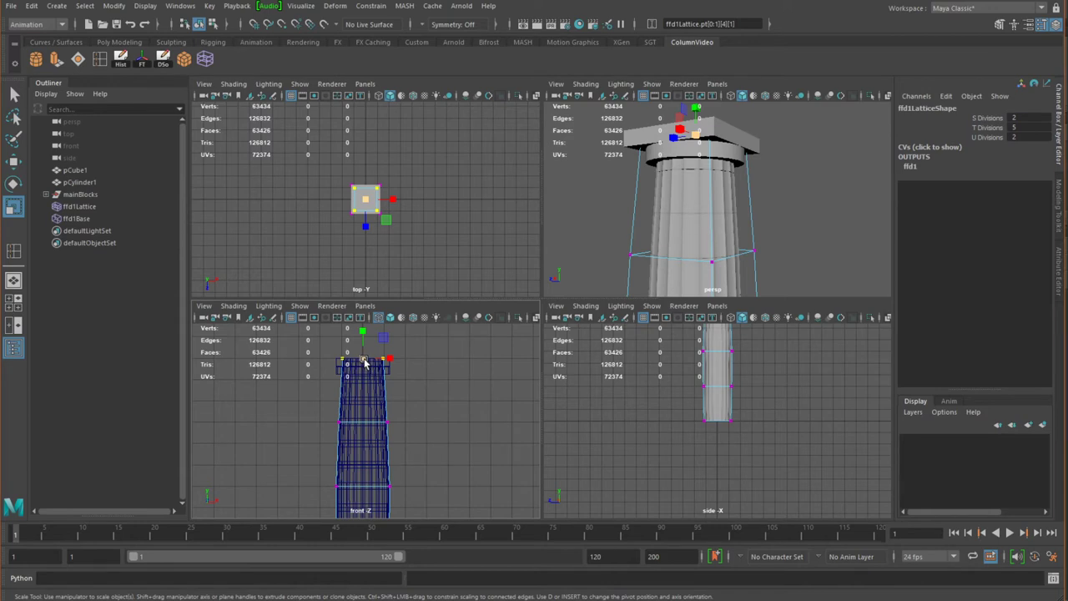
drag(365, 362, 370, 364)
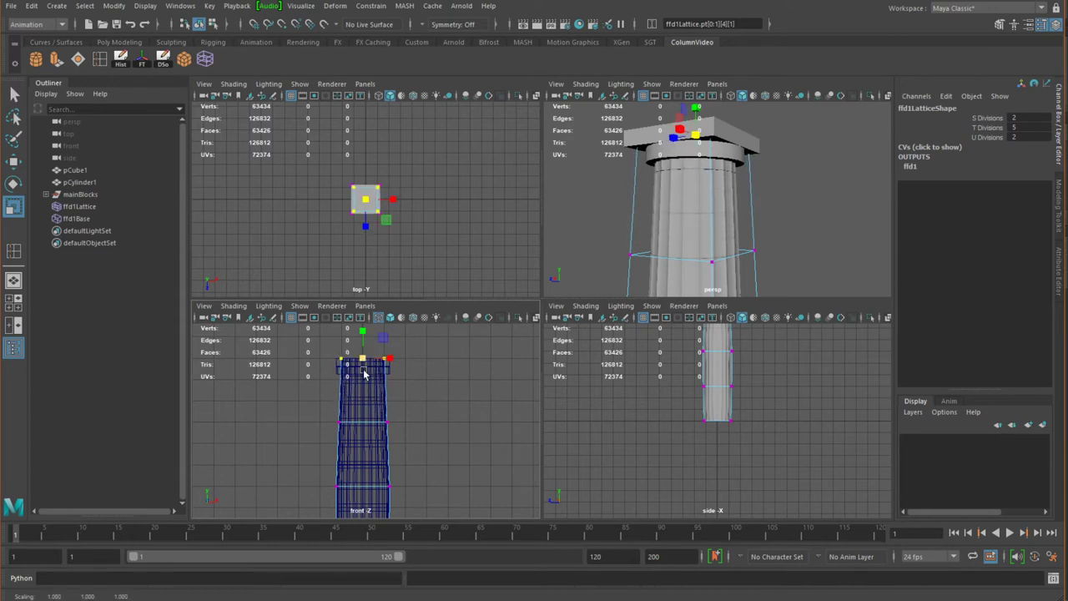
drag(326, 408, 368, 424)
alt+middle_drag(386, 448, 384, 377)
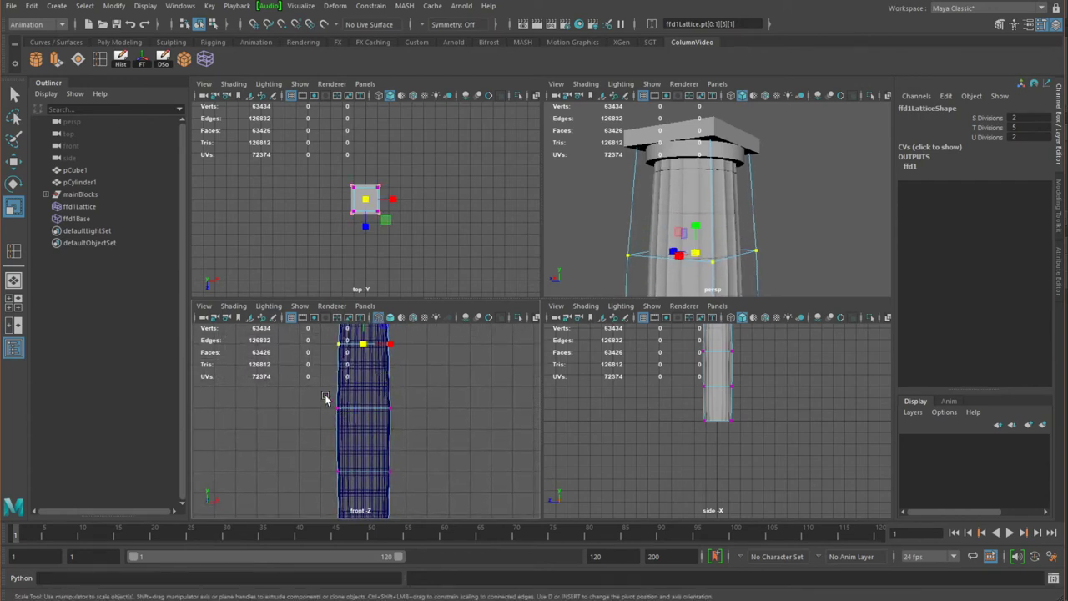
Fine-tune the widths of the middle lattice row and the row just above the base with slight uniform scaling
drag(326, 393, 417, 433)
click(364, 410)
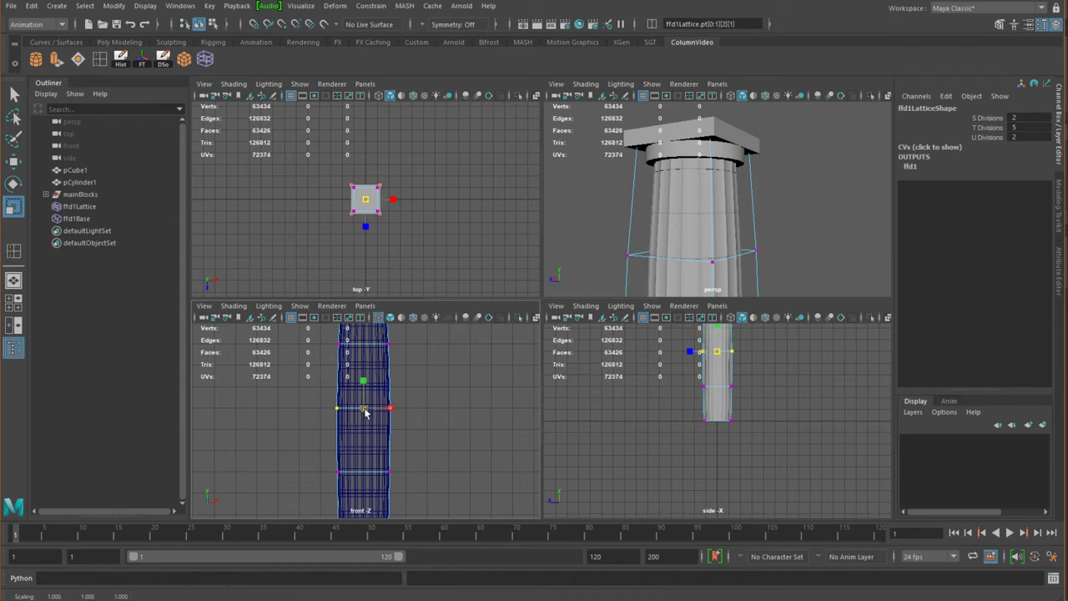
drag(365, 410, 367, 412)
alt+middle_drag(390, 465, 390, 397)
drag(330, 399, 434, 439)
drag(365, 408, 362, 406)
Examine the whole column's taper and its capital from several angles in an enlarged perspective view
alt+middle_drag(442, 379, 442, 389)
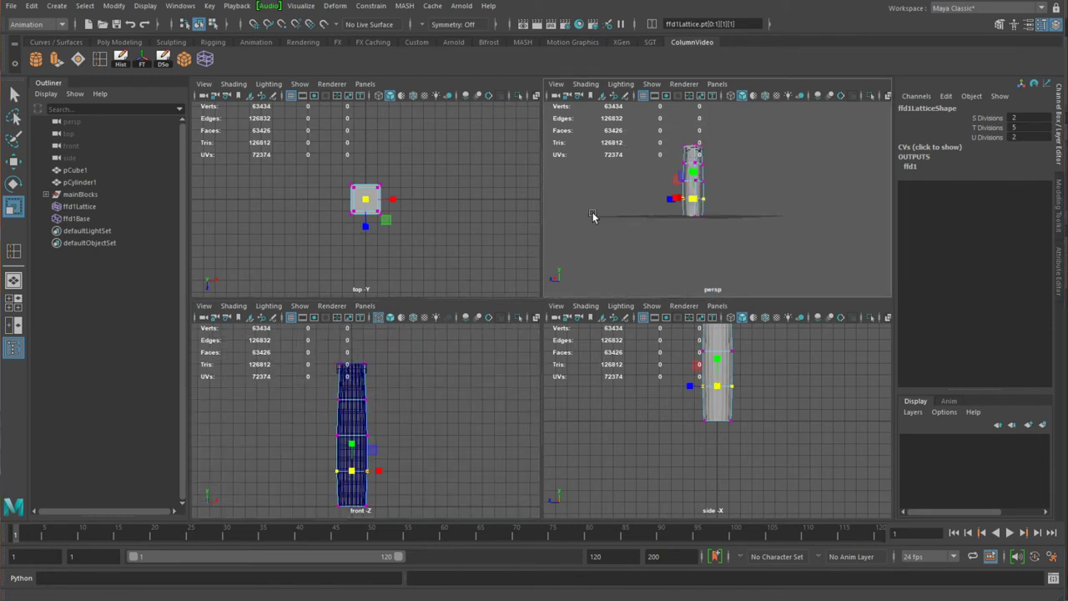
alt+drag(592, 215, 589, 230)
key(space)
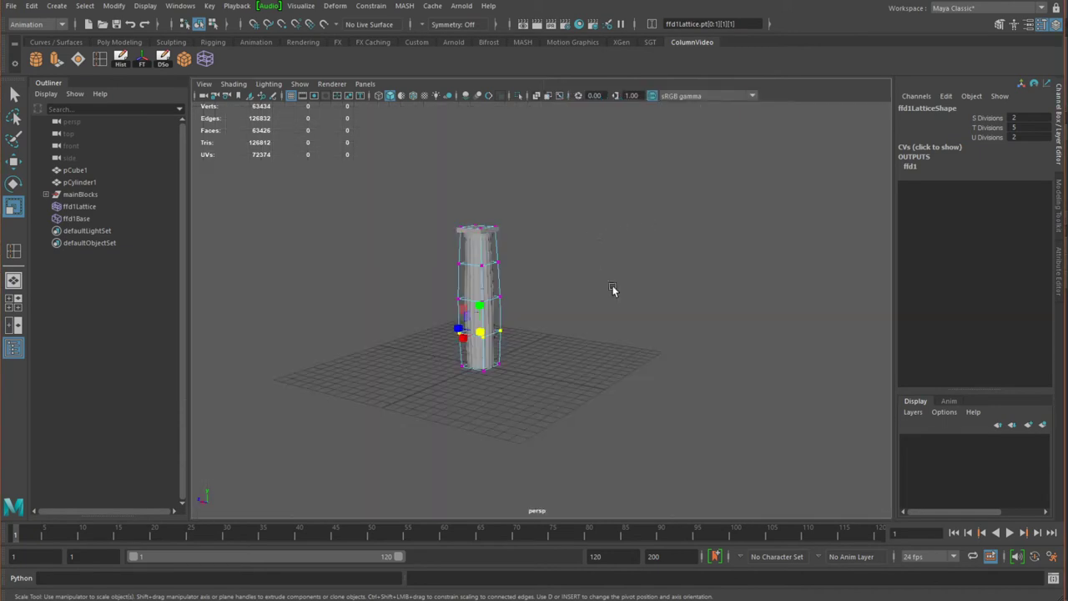
alt+drag(612, 289, 571, 263)
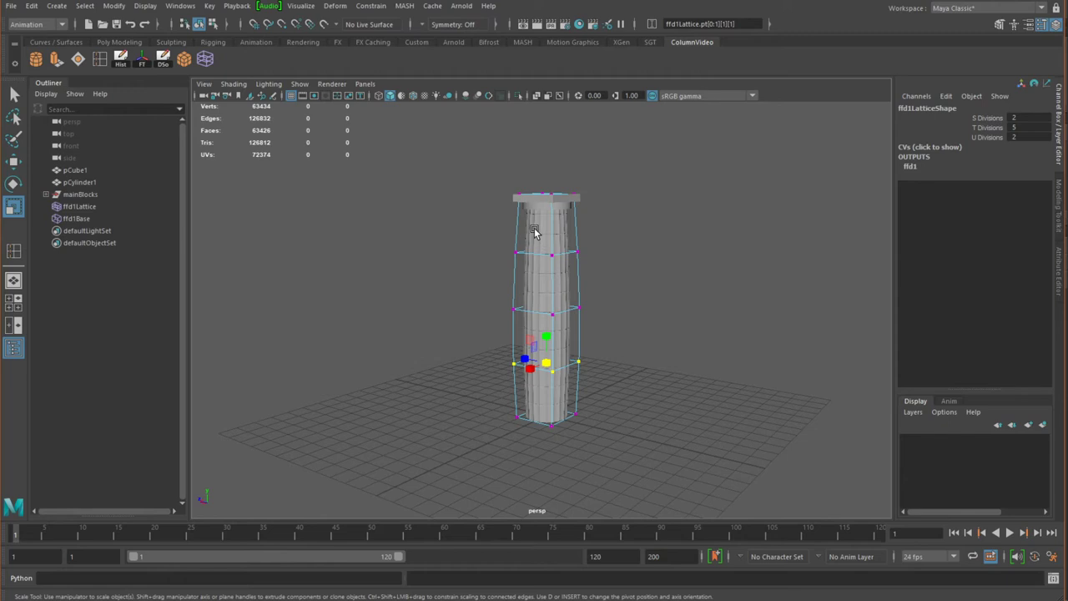
scroll(547, 221, up, 5)
alt+middle_drag(554, 221, 546, 272)
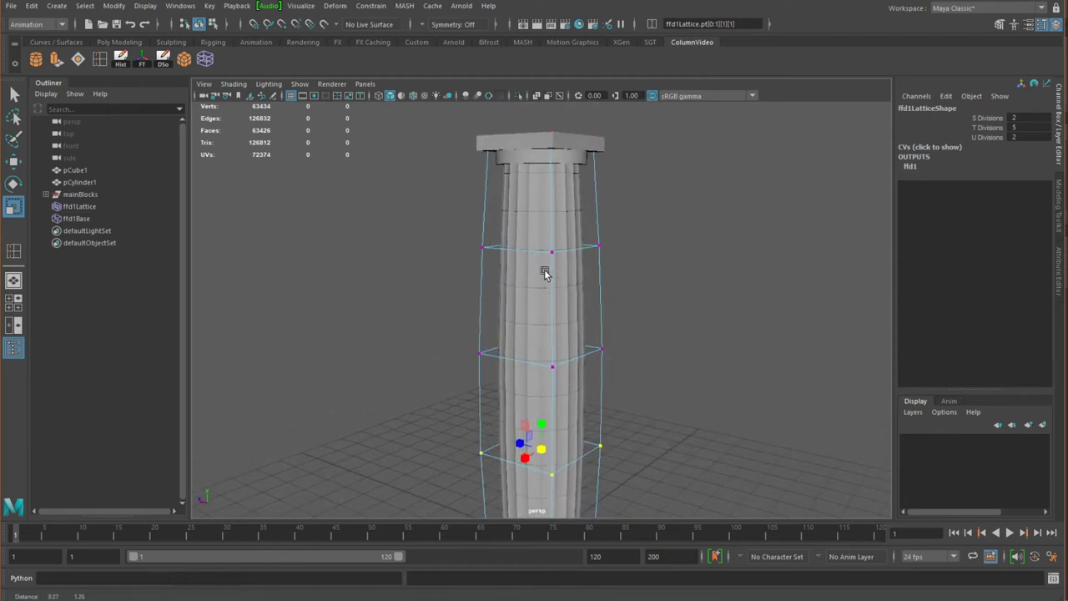
alt+drag(548, 281, 619, 269)
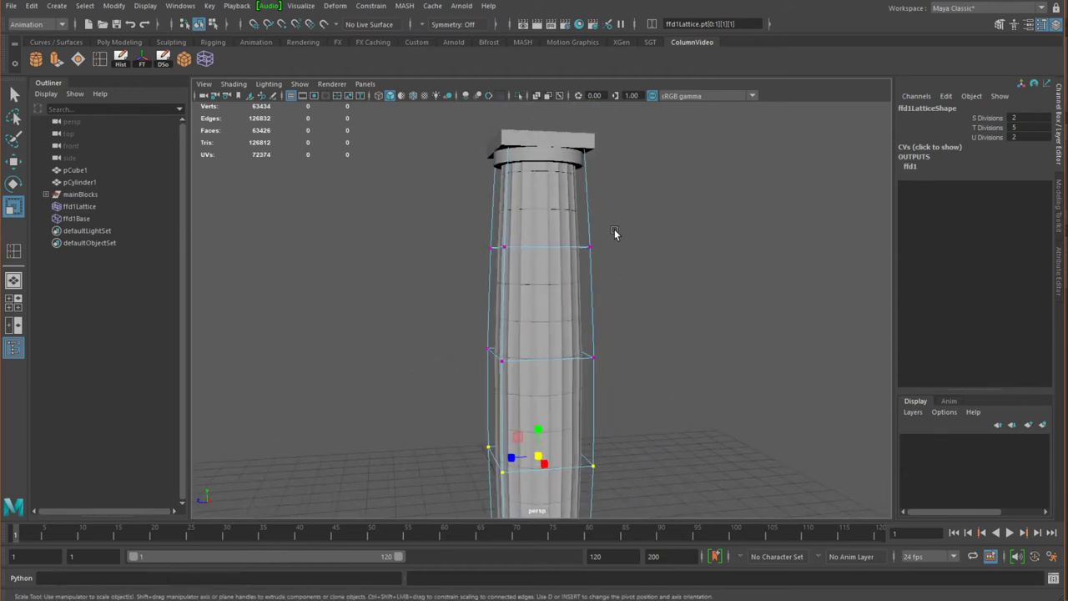
scroll(617, 215, up, 4)
Select the cylinder band below the slab and switch it to vertex editing
click(561, 175)
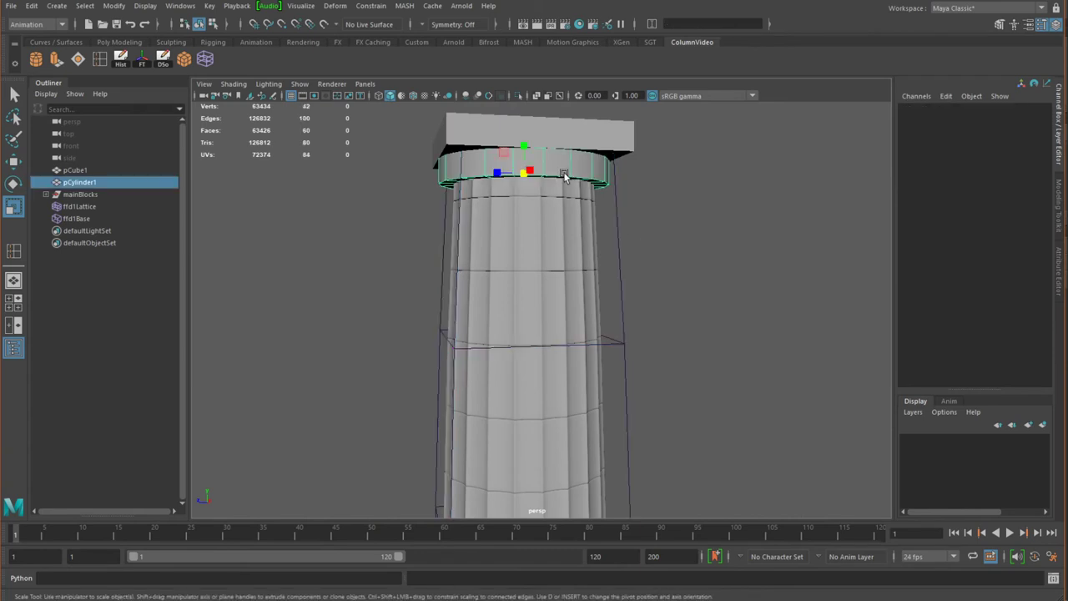
right_click(592, 167)
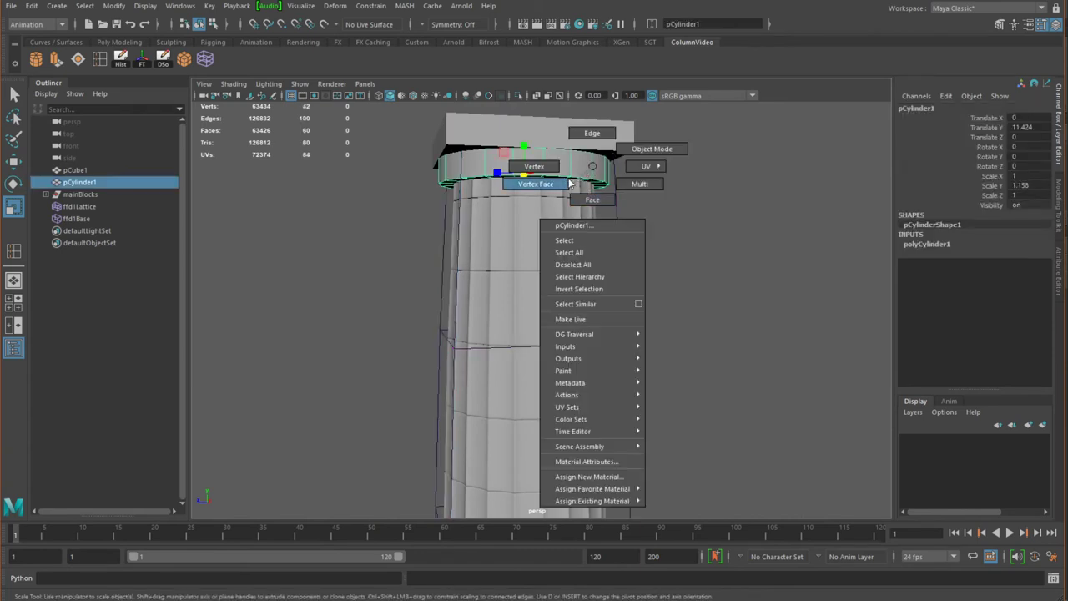
click(563, 173)
scroll(592, 267, down, 5)
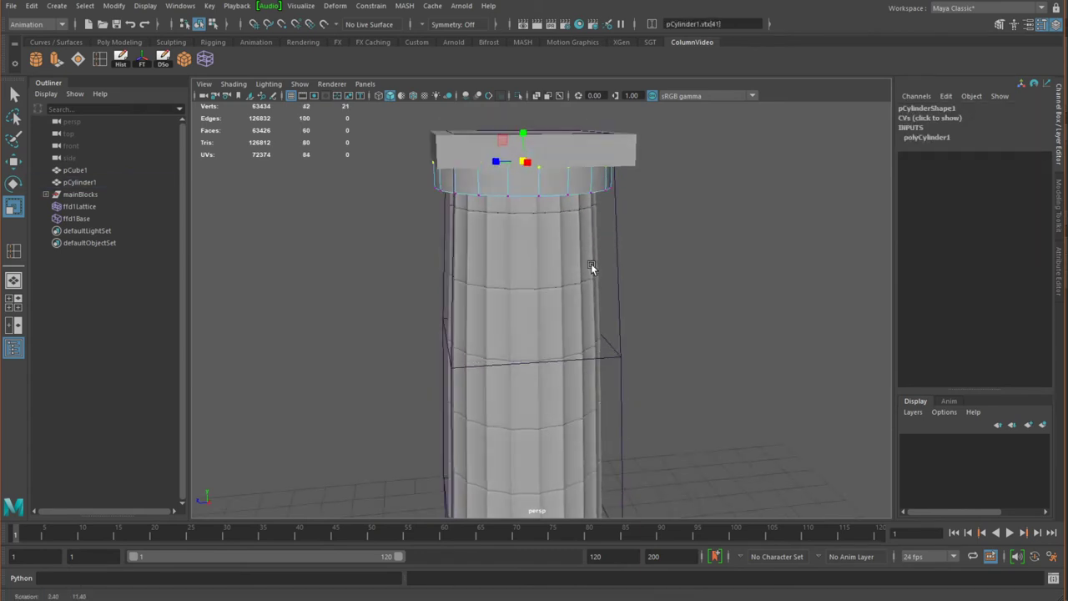
mouse_move(621, 341)
alt+mouse_down()
mouse_move(600, 319)
mouse_move(620, 328)
alt+mouse_up()
mouse_move(619, 328)
alt+right_down()
mouse_move(512, 306)
mouse_move(614, 347)
alt+right_up()
Select the band's bottom ring of vertices in the front view and scale it inward to about the shaft's top width
key(space)
key(space)
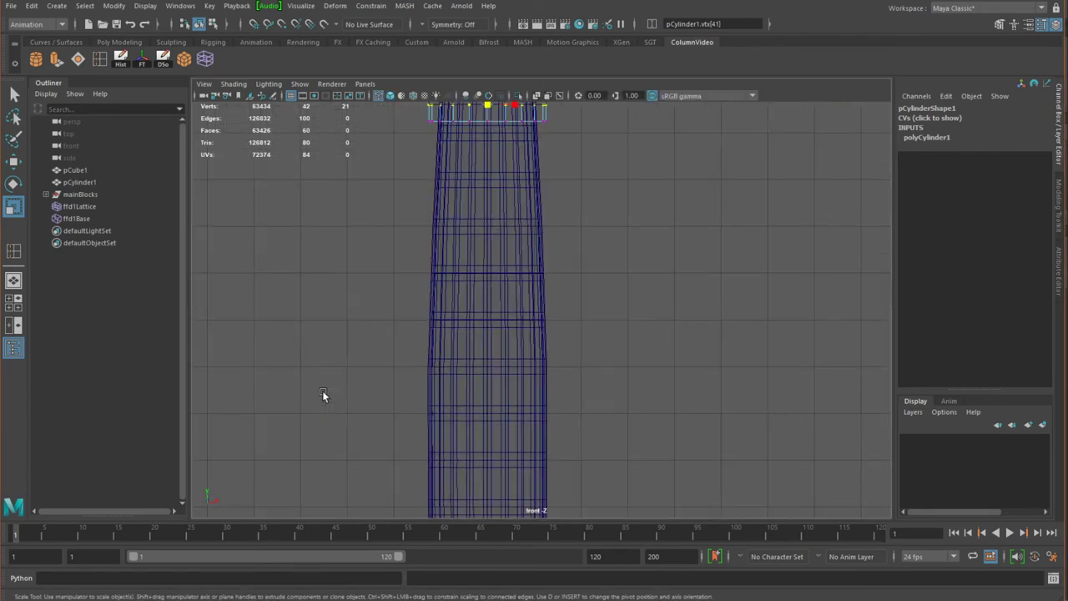
alt+middle_drag(424, 261, 396, 464)
scroll(345, 341, up, 3)
drag(298, 314, 523, 383)
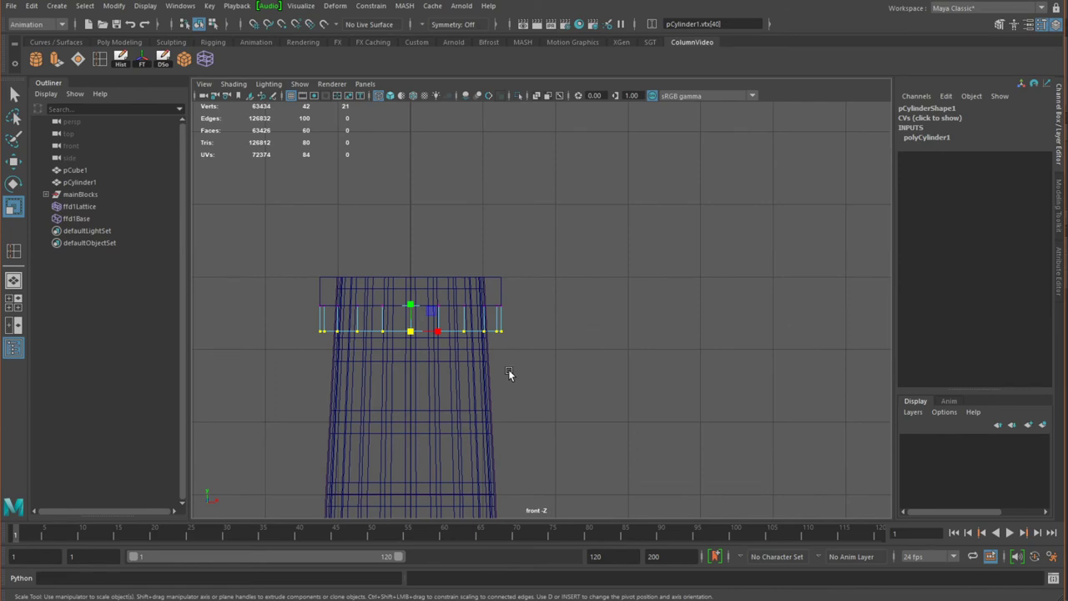
scroll(434, 332, up, 2)
drag(359, 342, 331, 338)
Examine the flared band's fit between slab and shaft in perspective, returning the cylinder to object mode
key(space)
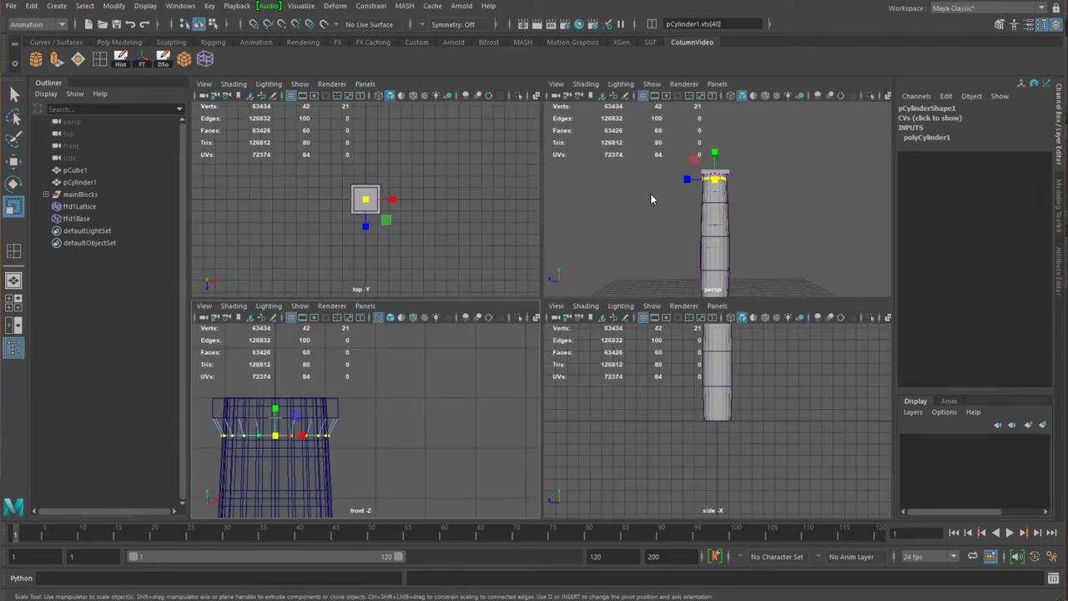
key(space)
alt+middle_drag(585, 192, 566, 320)
scroll(565, 320, up, 6)
alt+middle_drag(582, 272, 532, 293)
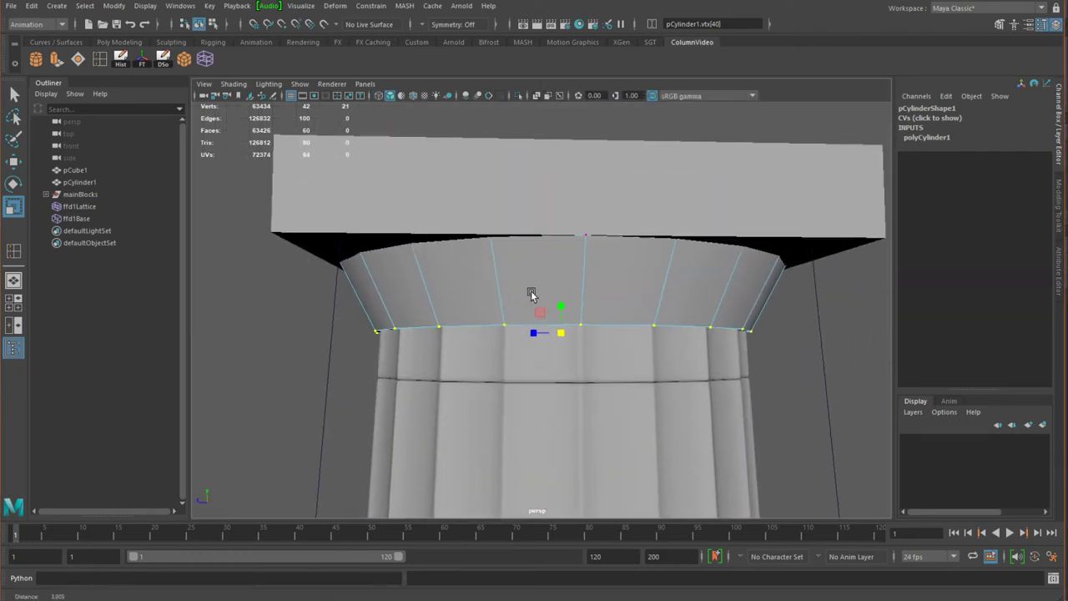
alt+drag(532, 293, 412, 310)
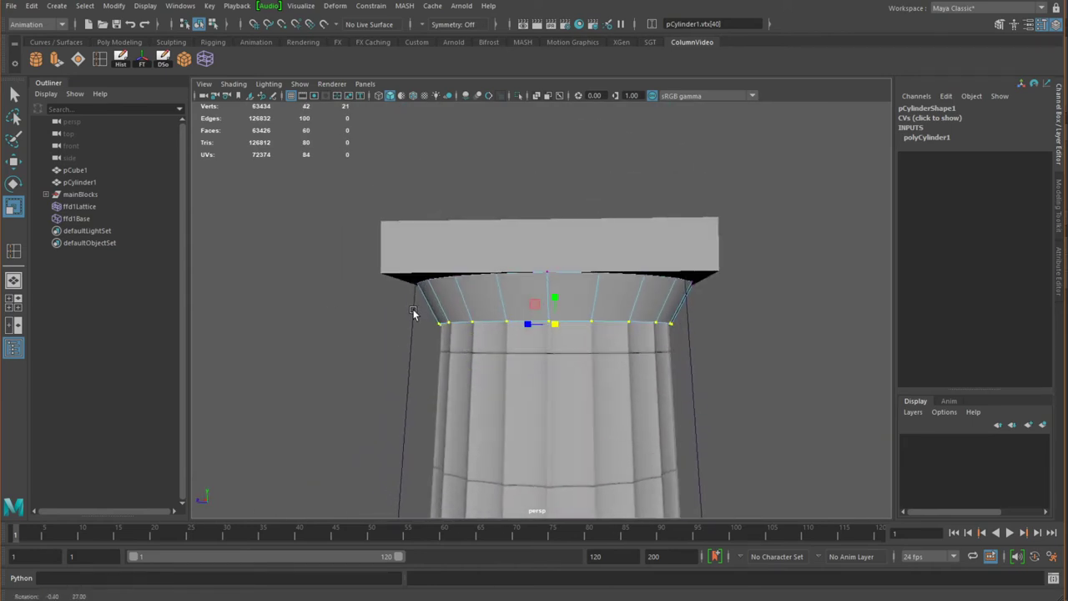
click(727, 329)
alt+drag(565, 305, 432, 313)
alt+right_drag(622, 345, 576, 325)
right_drag(531, 288, 618, 274)
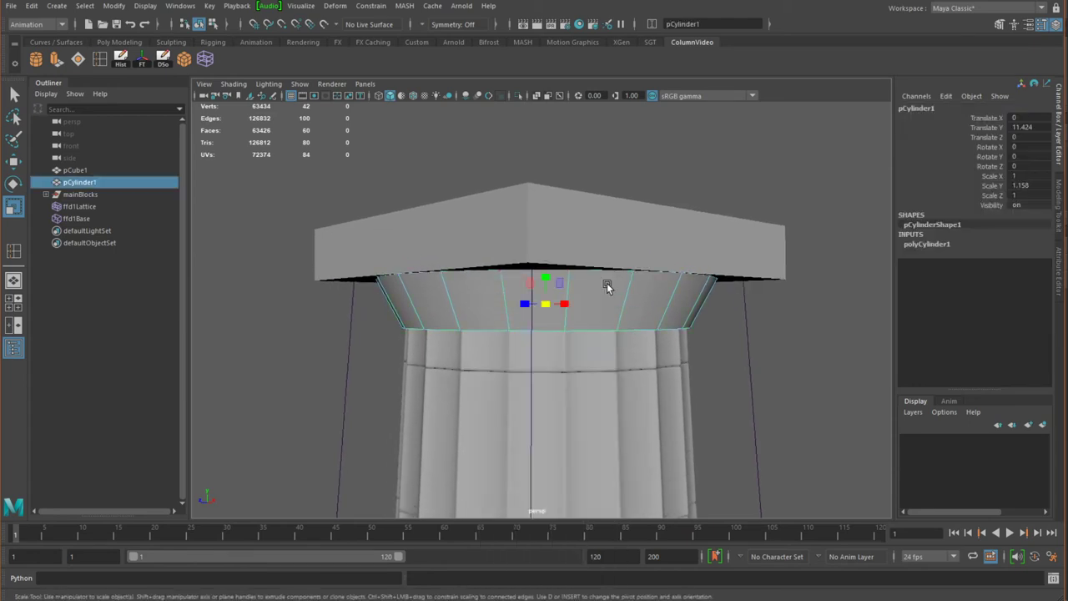
Move the slab's underside face vertically to meet the top of the flared band, and return the slab to object mode
key(w)
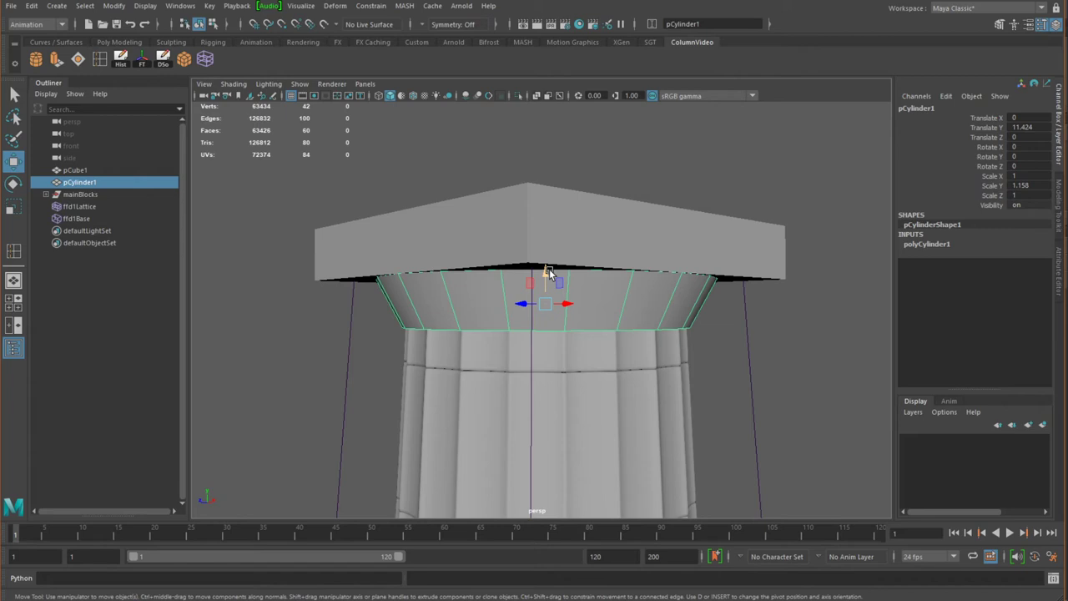
drag(550, 269, 477, 226)
click(477, 222)
key(F11)
click(479, 218)
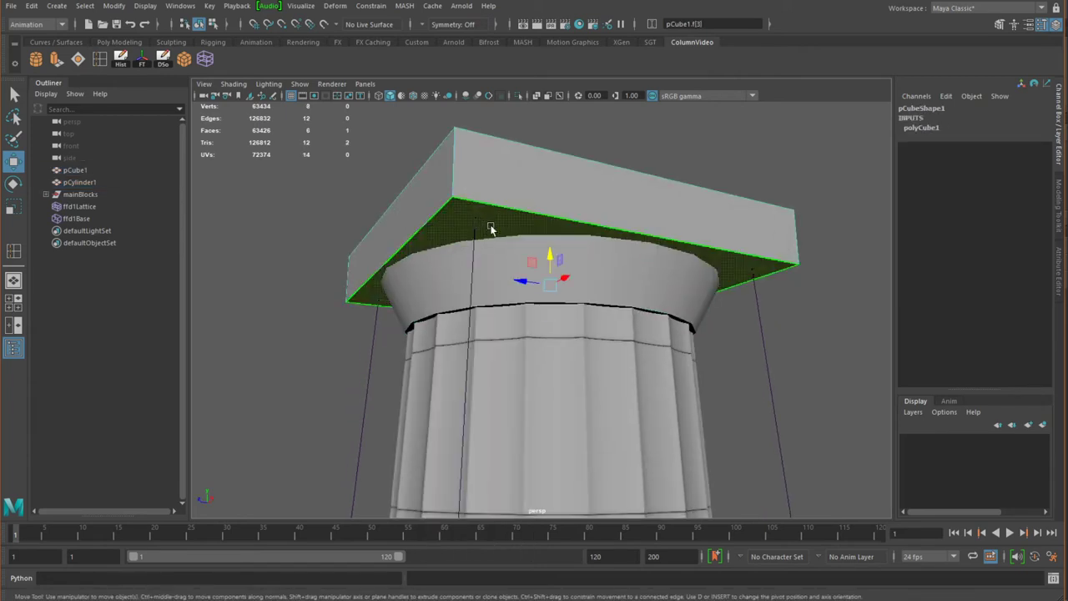
alt+drag(543, 245, 549, 258)
alt+drag(694, 305, 597, 314)
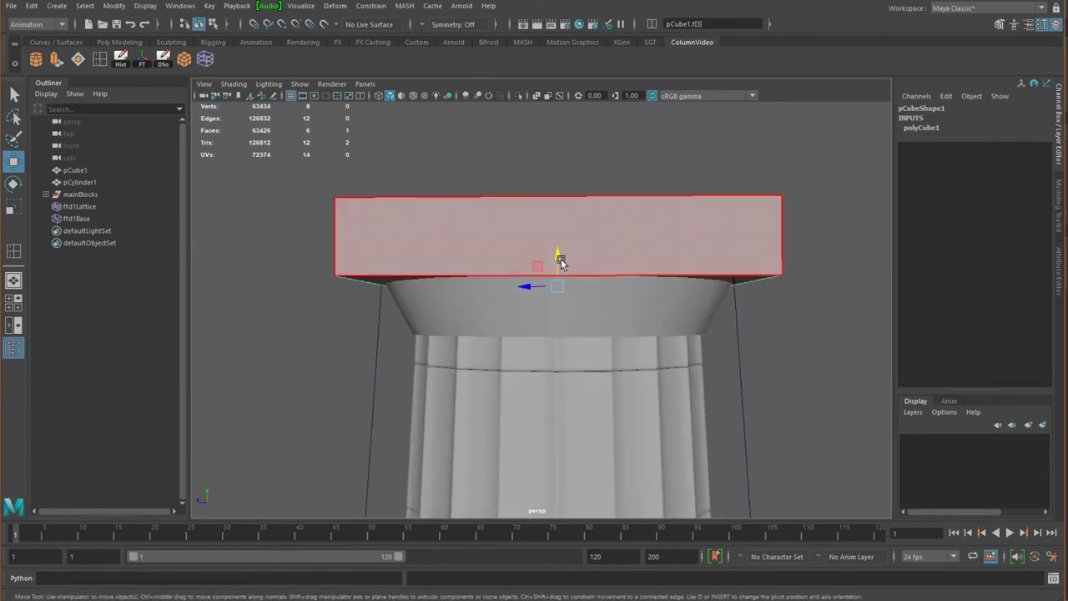
drag(557, 255, 557, 252)
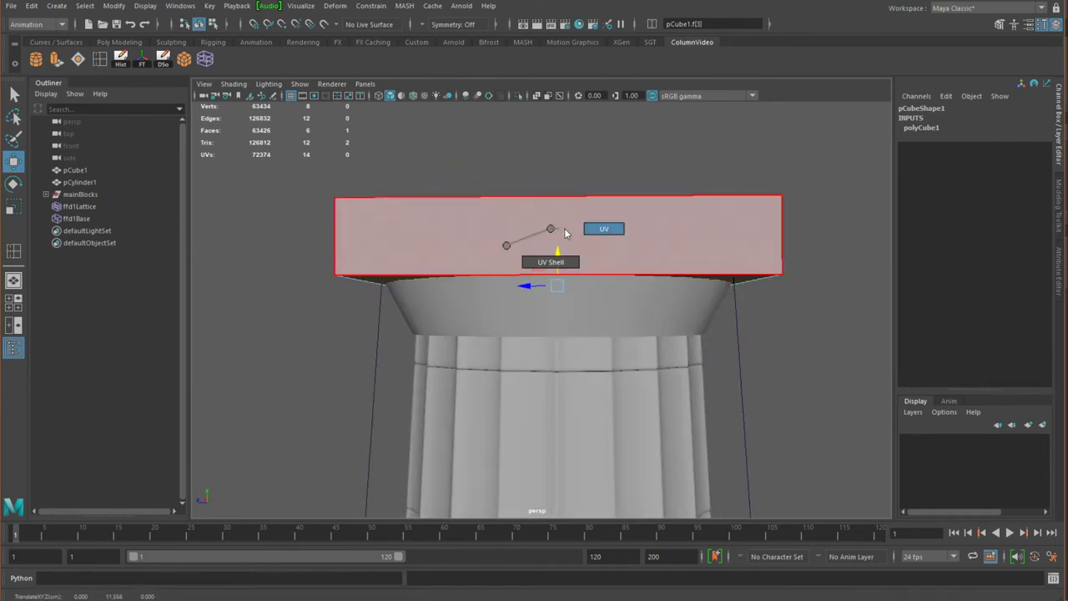
right_drag(424, 221, 480, 204)
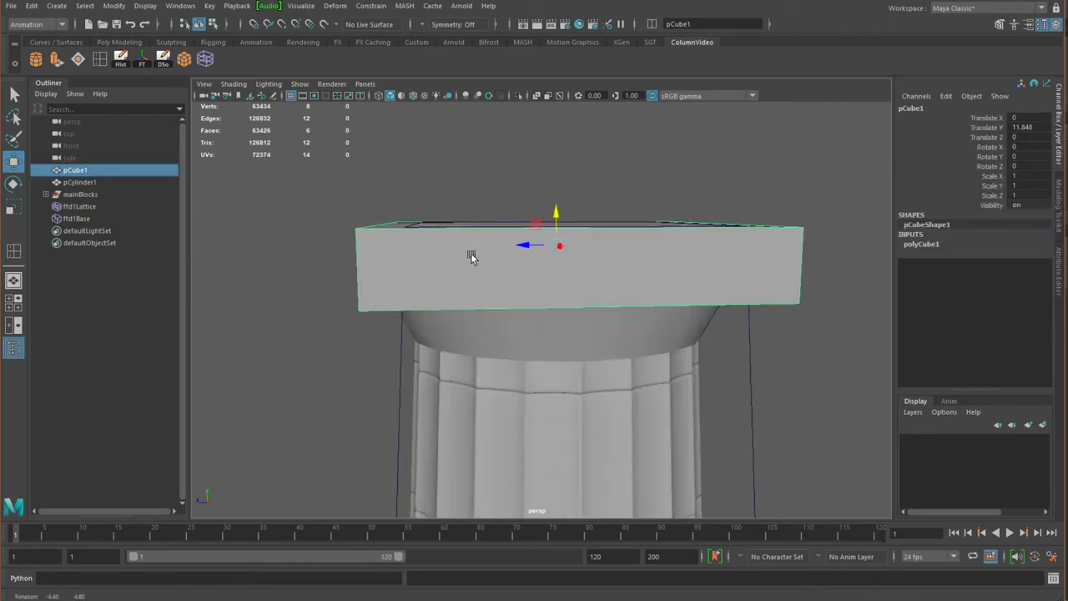
Examine the slab from above in perspective and its alignment with the shaft top in the front view
alt+drag(470, 255, 537, 285)
alt+right_drag(537, 285, 637, 298)
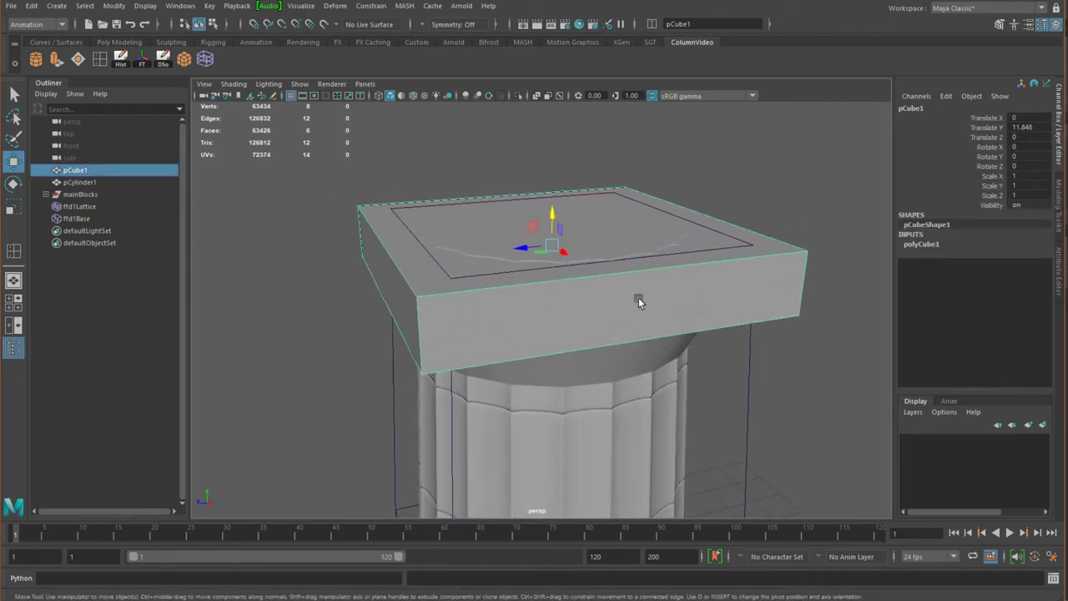
key(space)
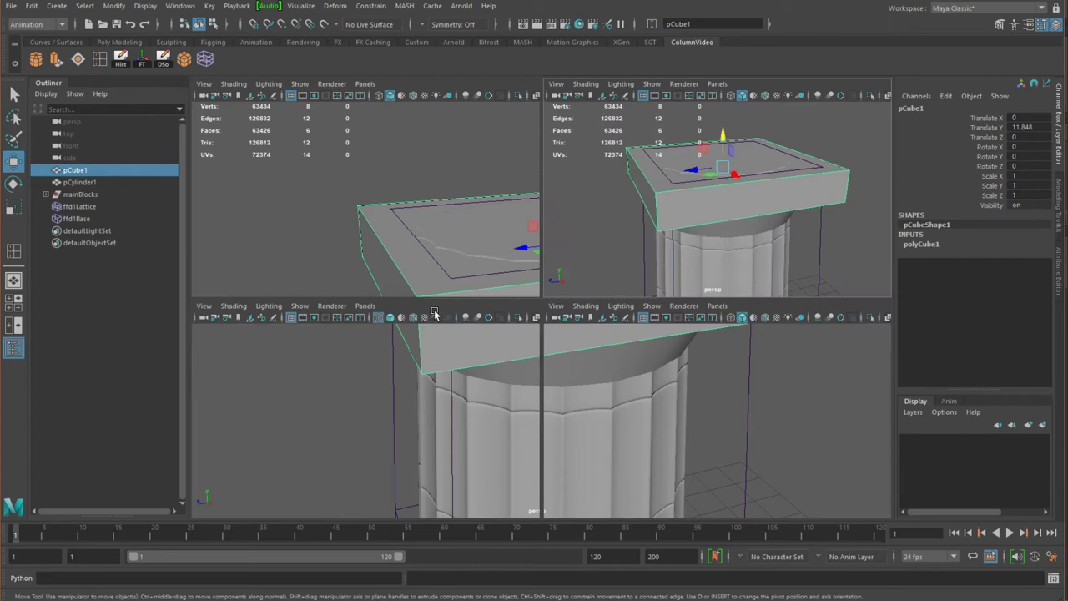
key(space)
scroll(346, 371, up, 2)
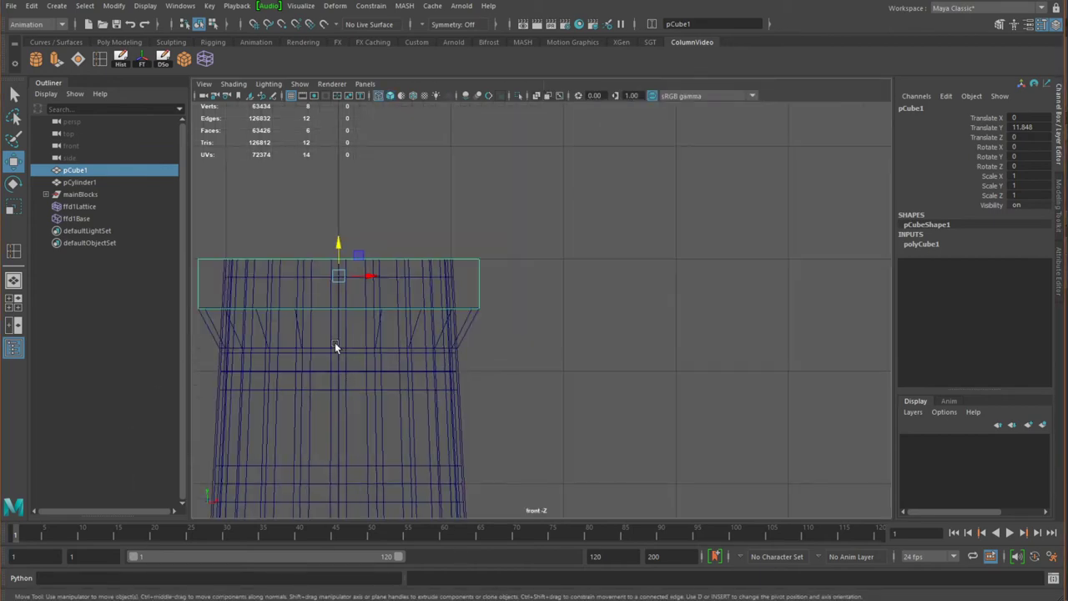
alt+middle_drag(334, 342, 469, 358)
alt+right_drag(390, 307, 518, 413)
alt+middle_drag(423, 344, 485, 344)
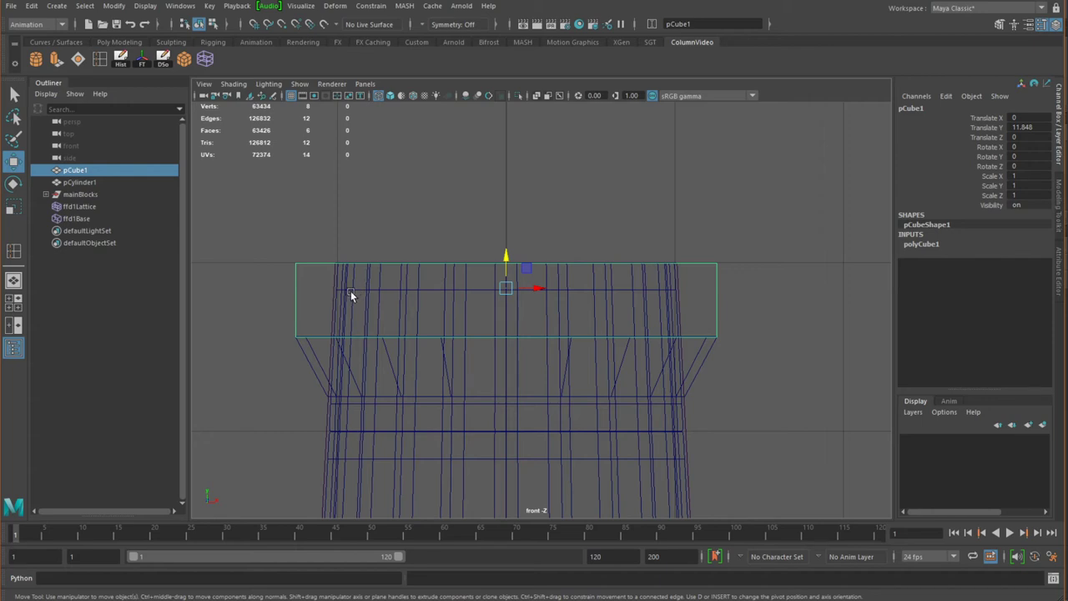
Move the slab's pivot vertically to its top edge by snapping it to a top corner vertex in the front view
key(d)
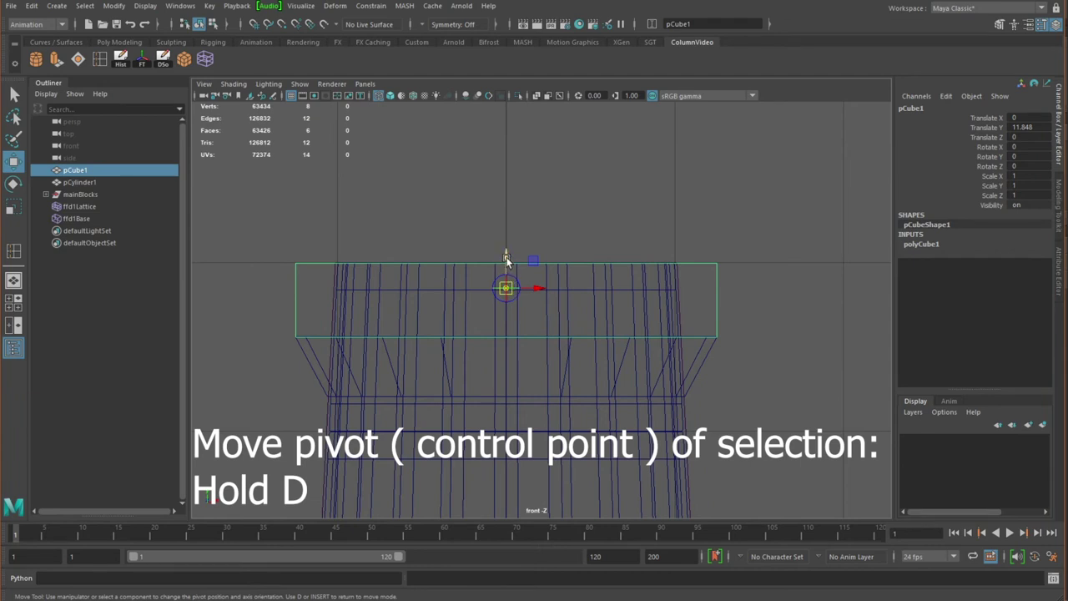
click(506, 258)
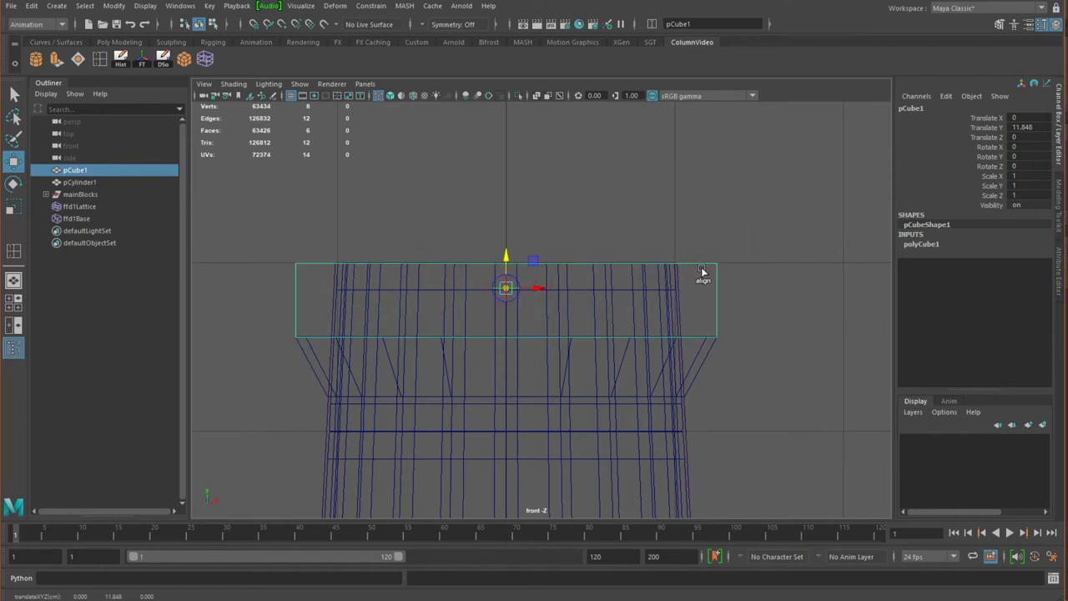
key(v)
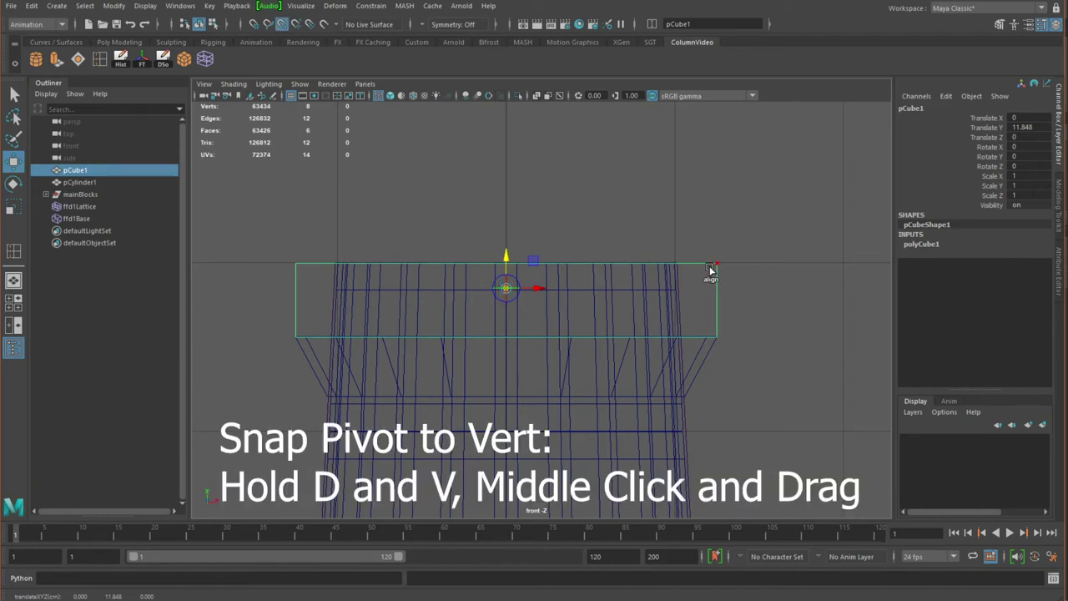
middle_drag(711, 270, 715, 269)
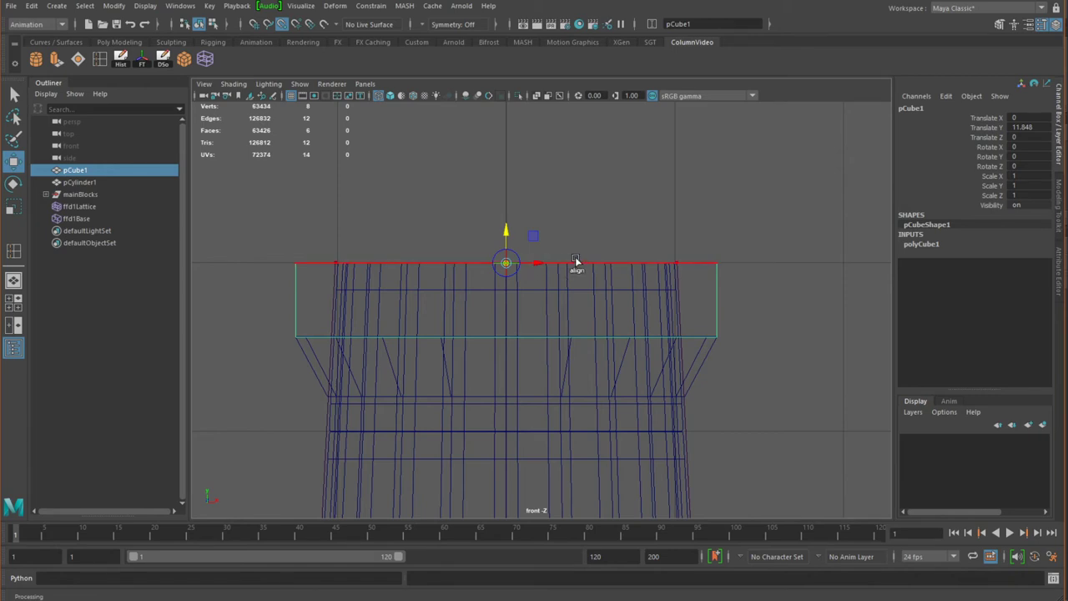
key(d)
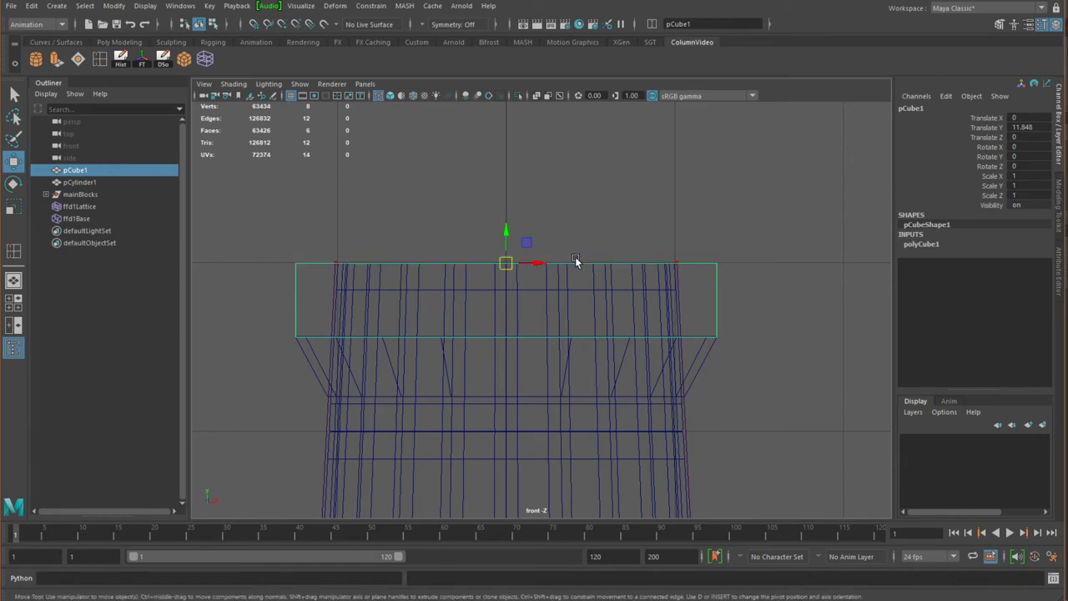
scroll(572, 267, up, 3)
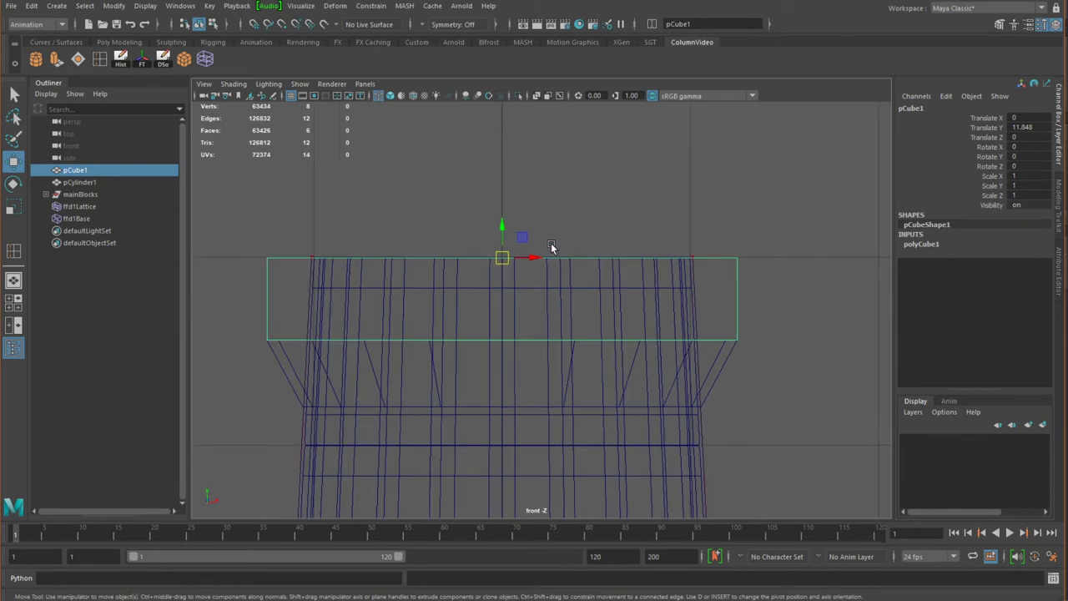
Snap the slab vertically to the grid in the front view, aligning its top edge with the grid line at the shaft's top
scroll(496, 243, down, 3)
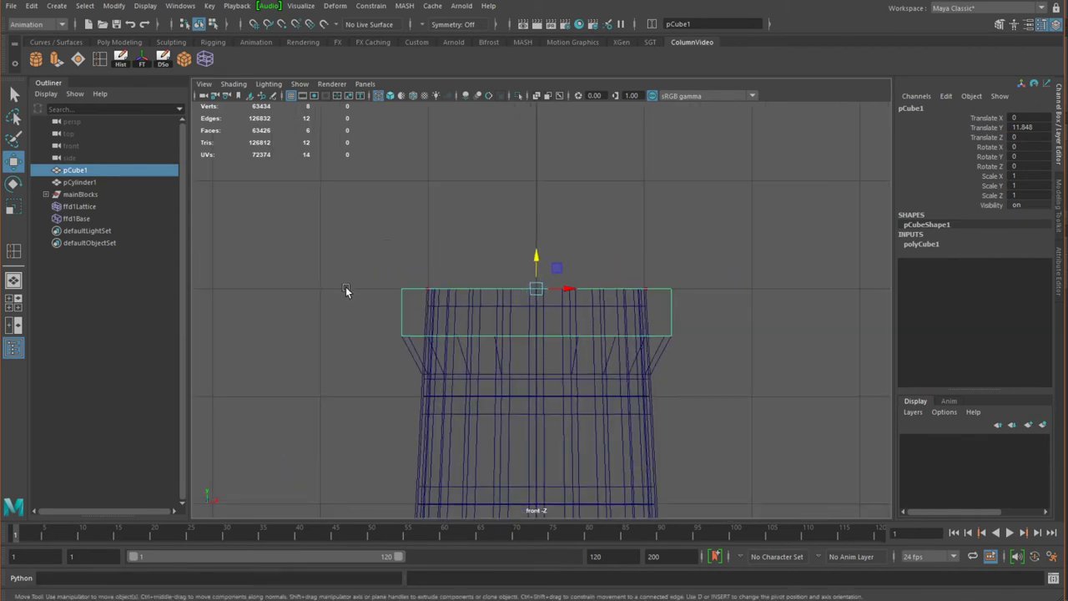
scroll(327, 289, up, 1)
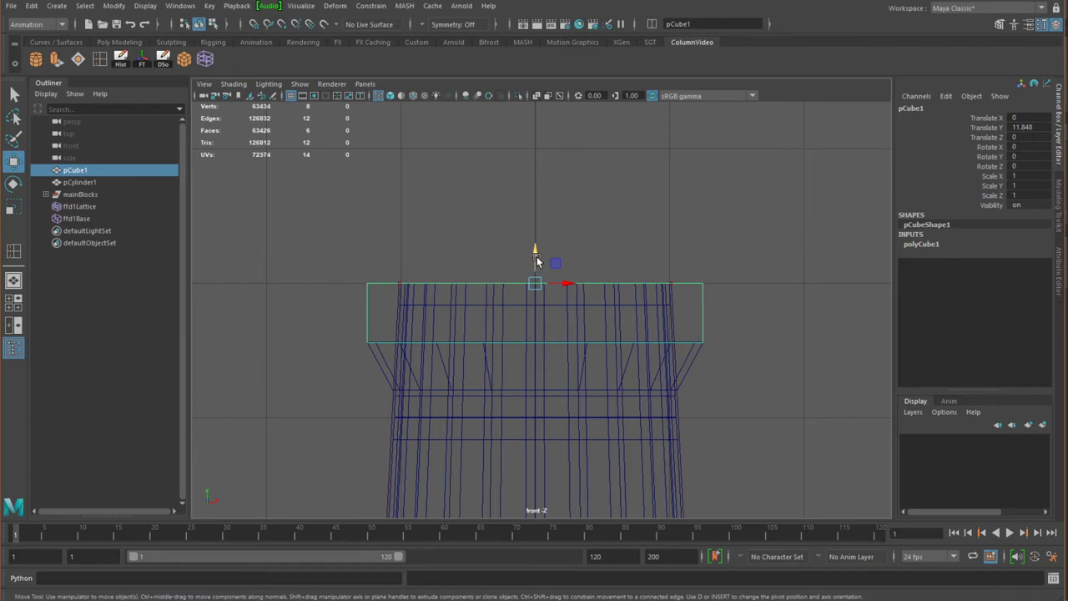
drag(537, 261, 458, 278)
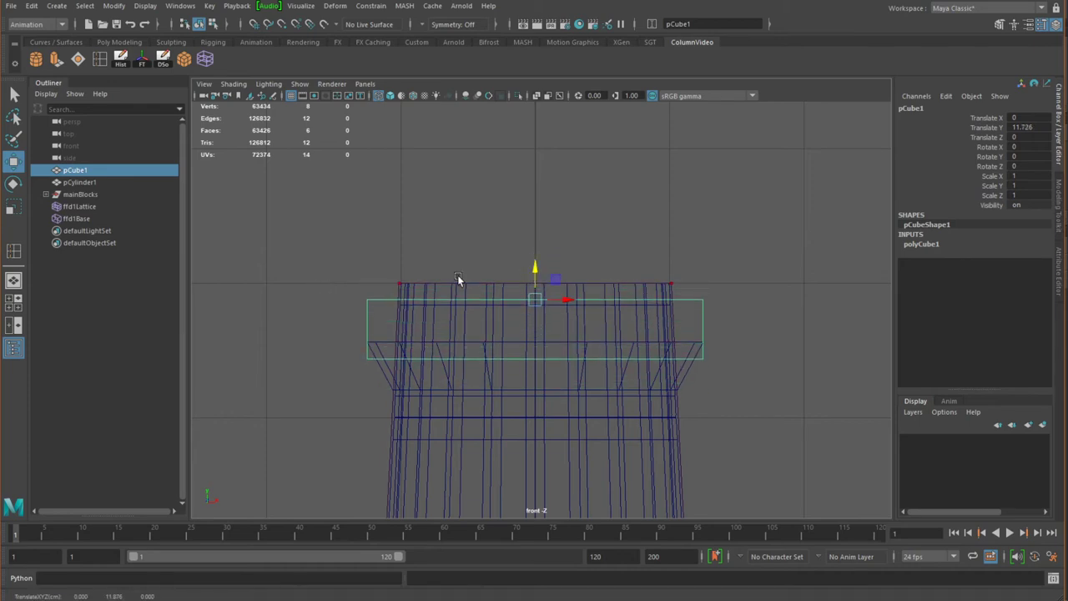
key(x)
middle_drag(265, 283, 266, 284)
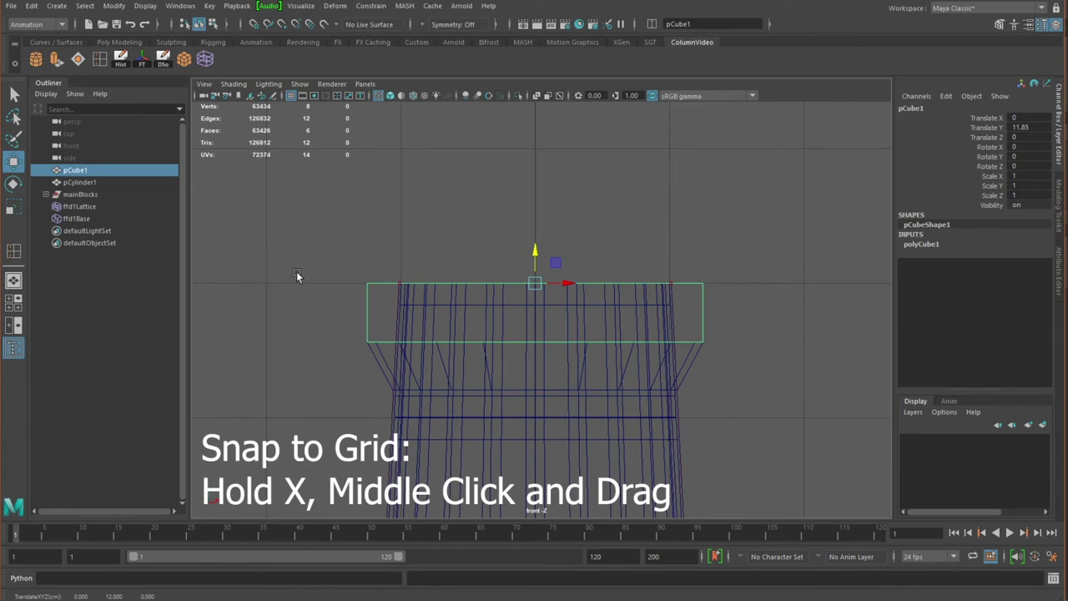
scroll(415, 280, up, 10)
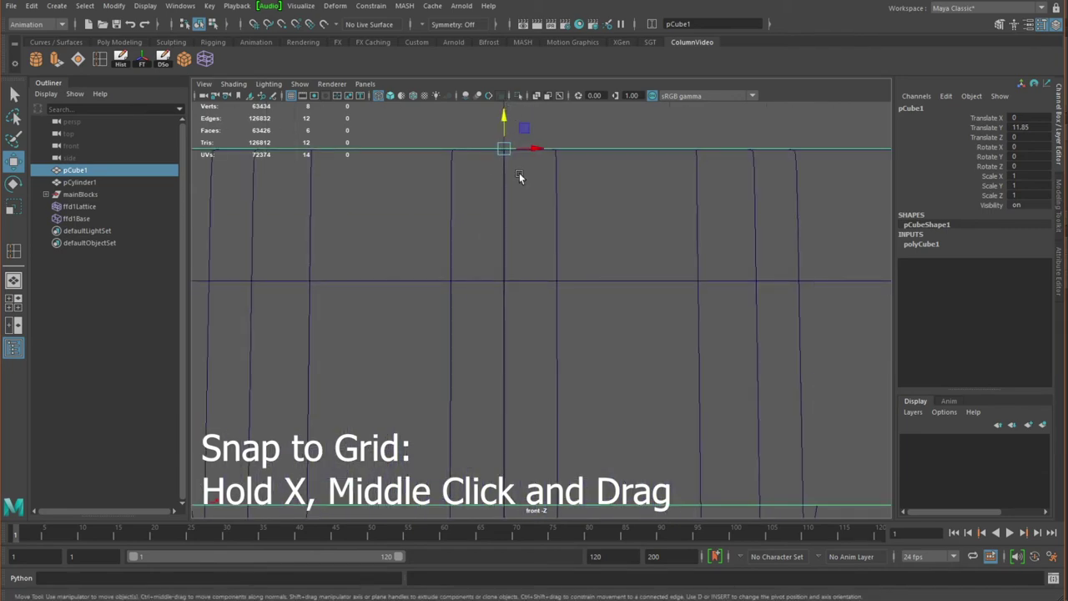
scroll(534, 201, down, 10)
Examine the slab's top surface against the top of the lattice from several angles in perspective
key(space)
key(space)
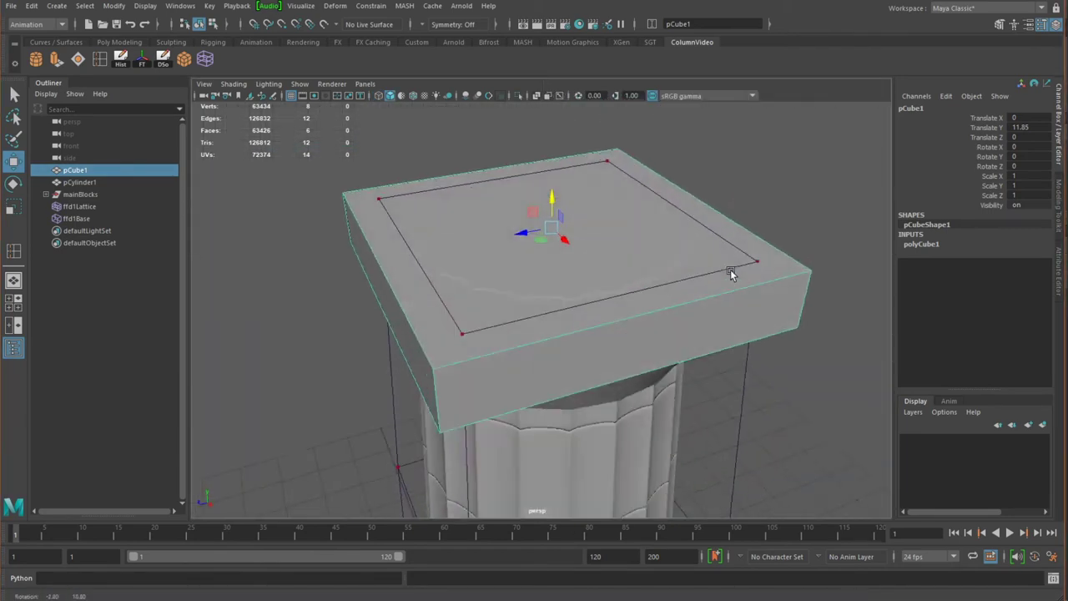
alt+drag(731, 272, 734, 281)
click(789, 341)
mouse_move(578, 298)
alt+mouse_down()
mouse_move(619, 344)
mouse_move(549, 288)
mouse_move(481, 295)
mouse_move(573, 308)
alt+mouse_up()
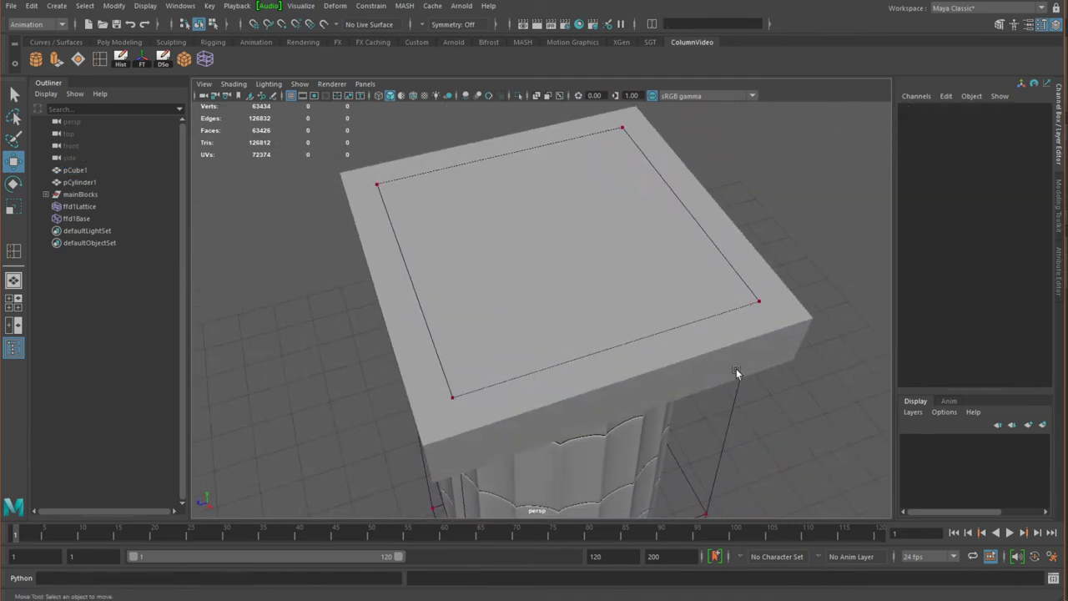
alt+drag(736, 372, 468, 298)
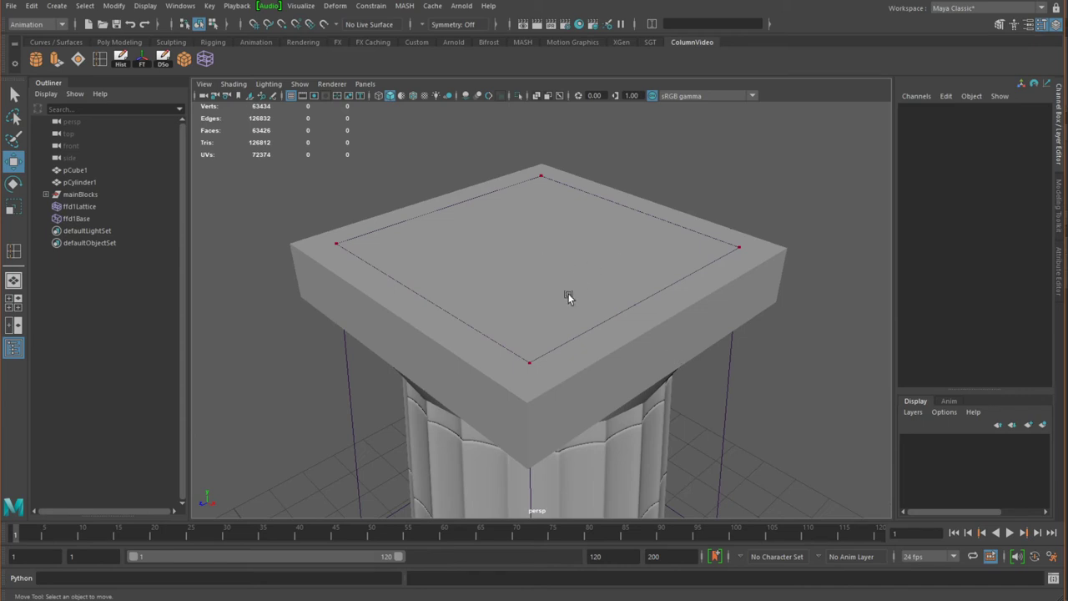
scroll(553, 402, up, 5)
scroll(559, 361, down, 7)
Select all of the slab's edges in edge mode and switch to the Modeling menu set
click(559, 361)
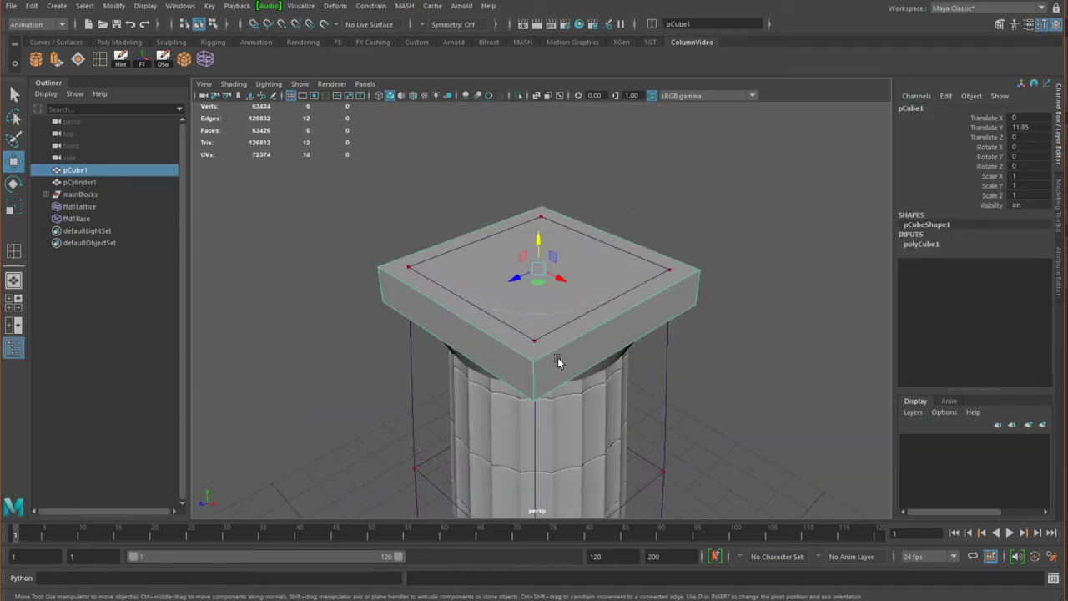
right_click(558, 362)
right_drag(557, 361, 552, 257)
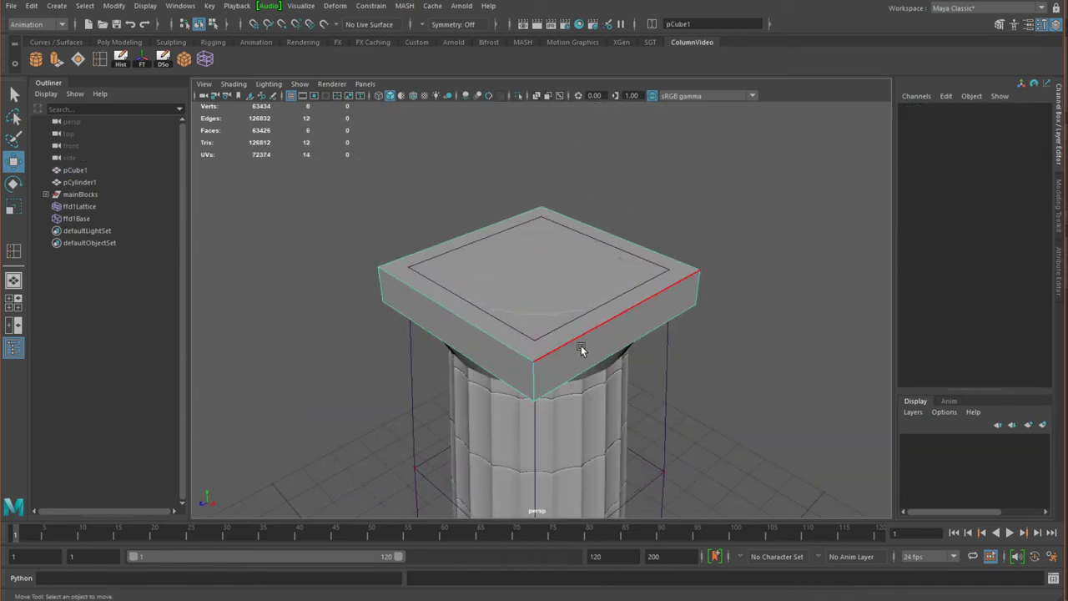
alt+drag(581, 348, 512, 346)
scroll(511, 346, down, 2)
drag(370, 226, 812, 425)
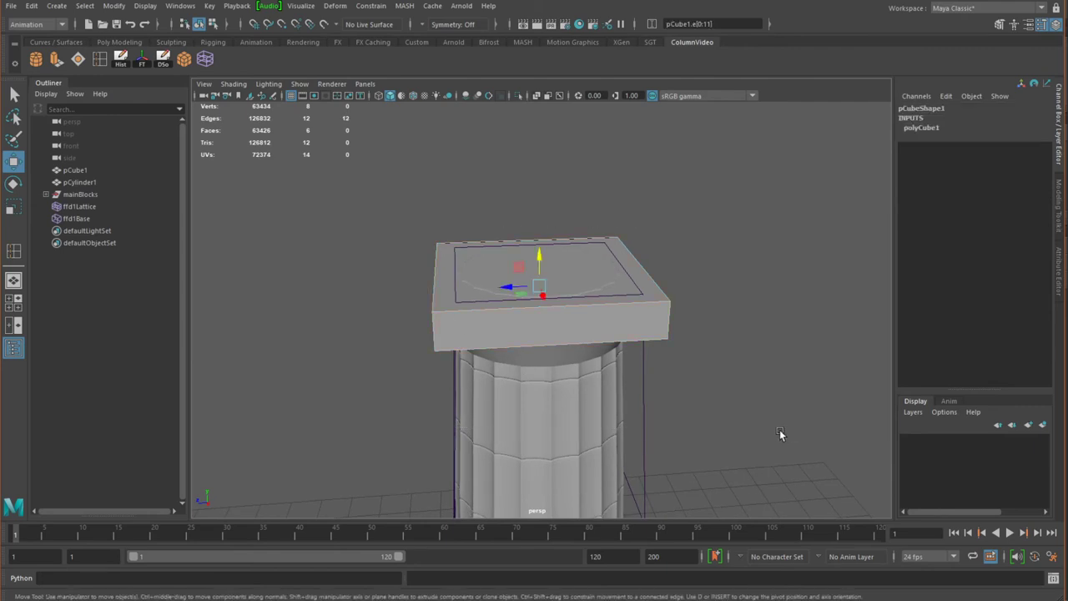
scroll(668, 364, up, 4)
alt+drag(668, 365, 615, 334)
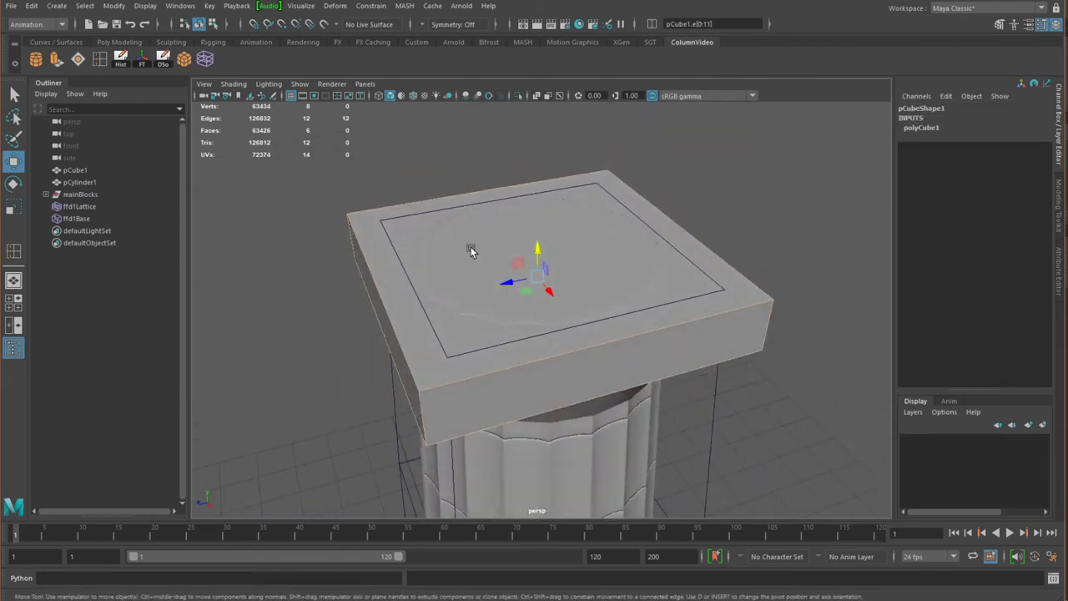
alt+drag(438, 248, 443, 245)
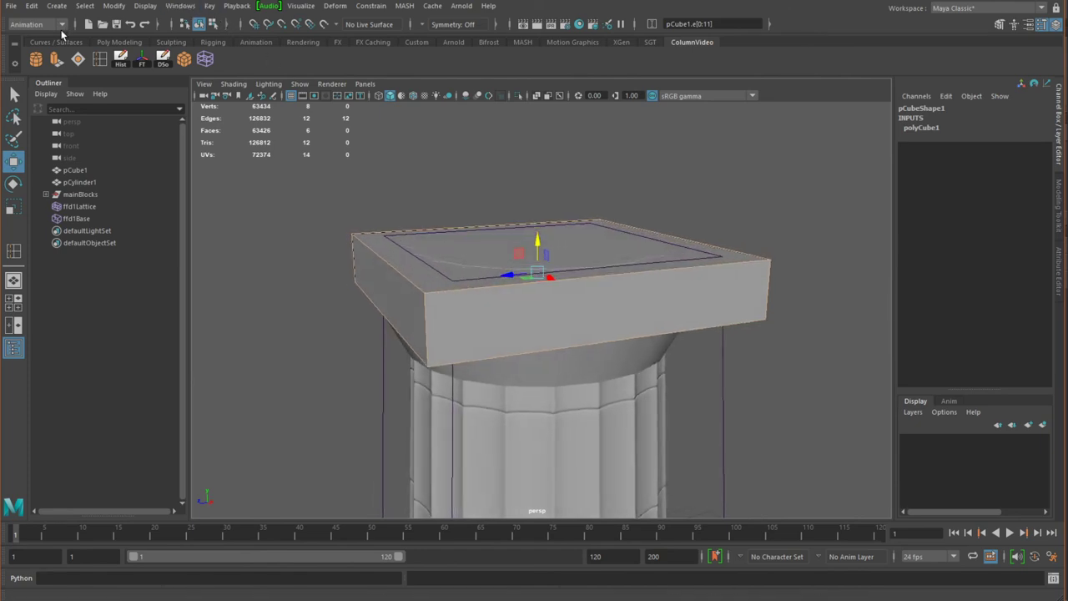
click(60, 25)
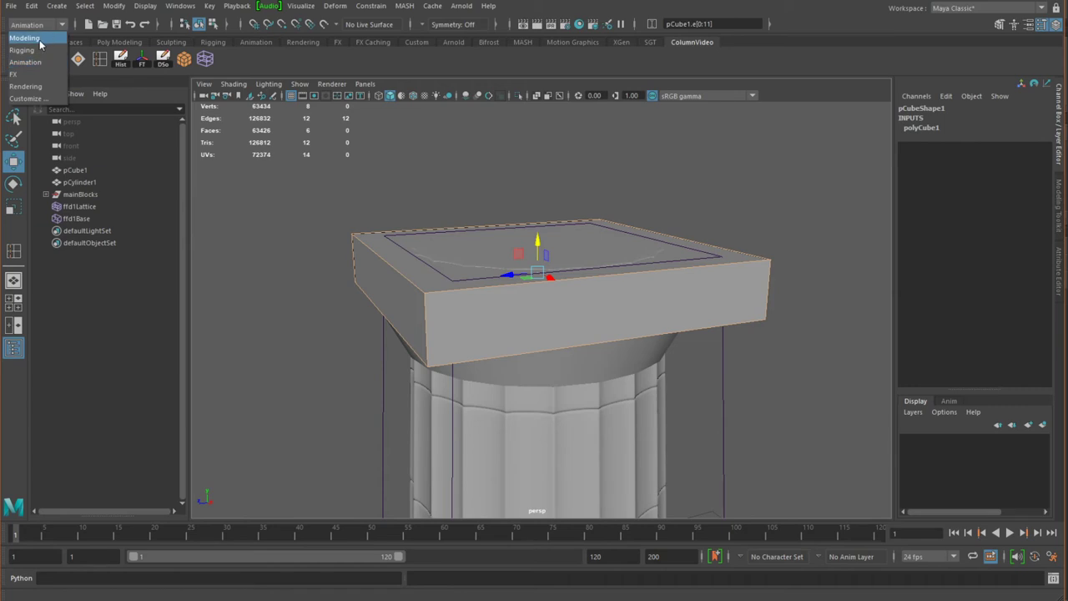
click(40, 39)
Try a default bevel on all of the slab's edges, and undo it
click(219, 6)
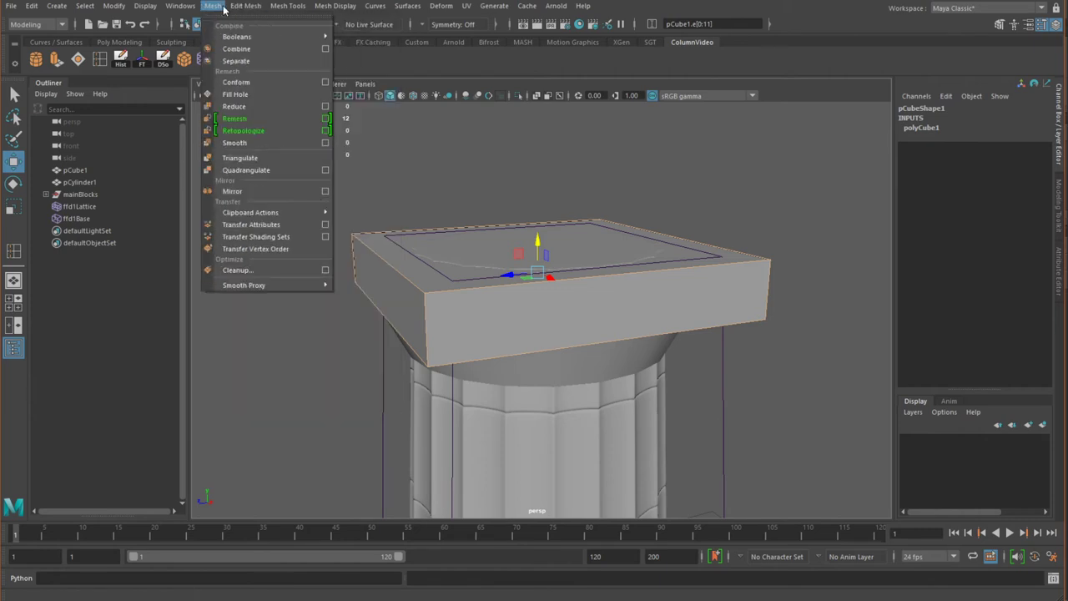
mouse_move(238, 8)
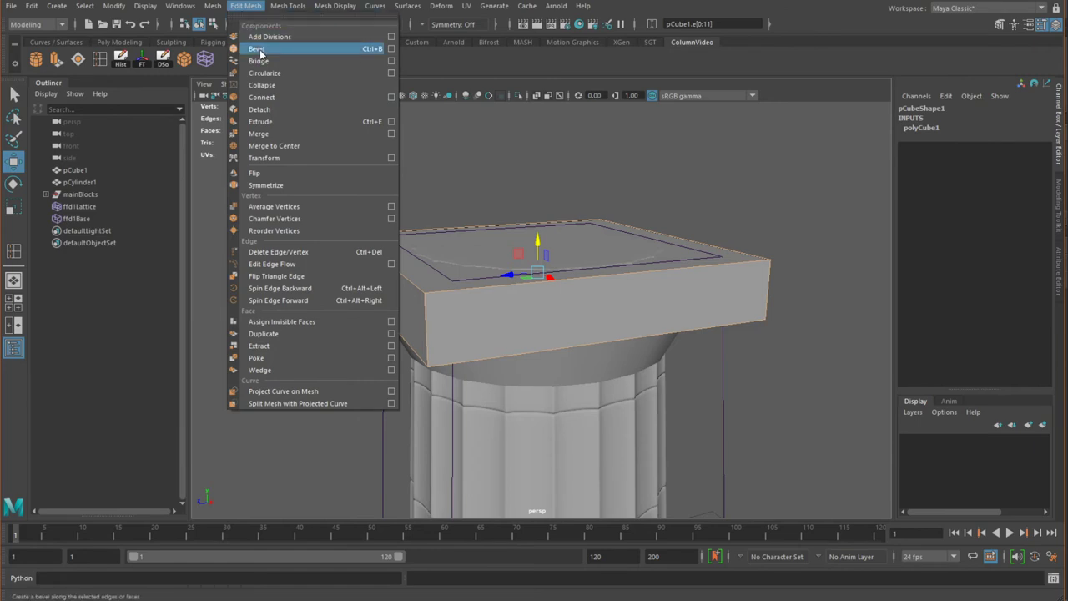
click(287, 50)
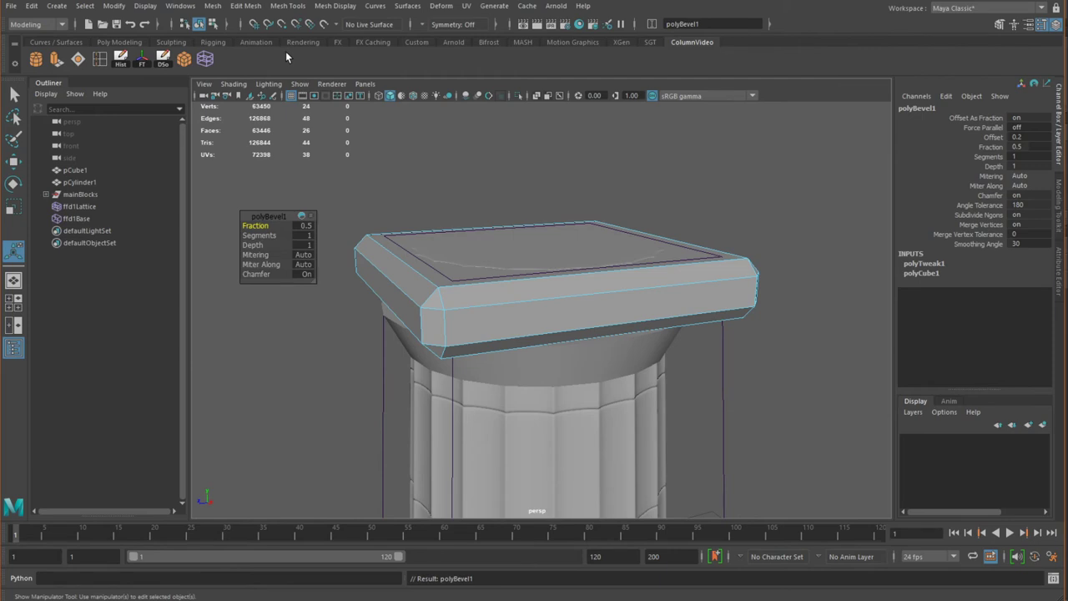
key(ctrl+z)
Add the Bevel command to the ColumnVideo shelf and apply it to the slab's selected edges
click(245, 6)
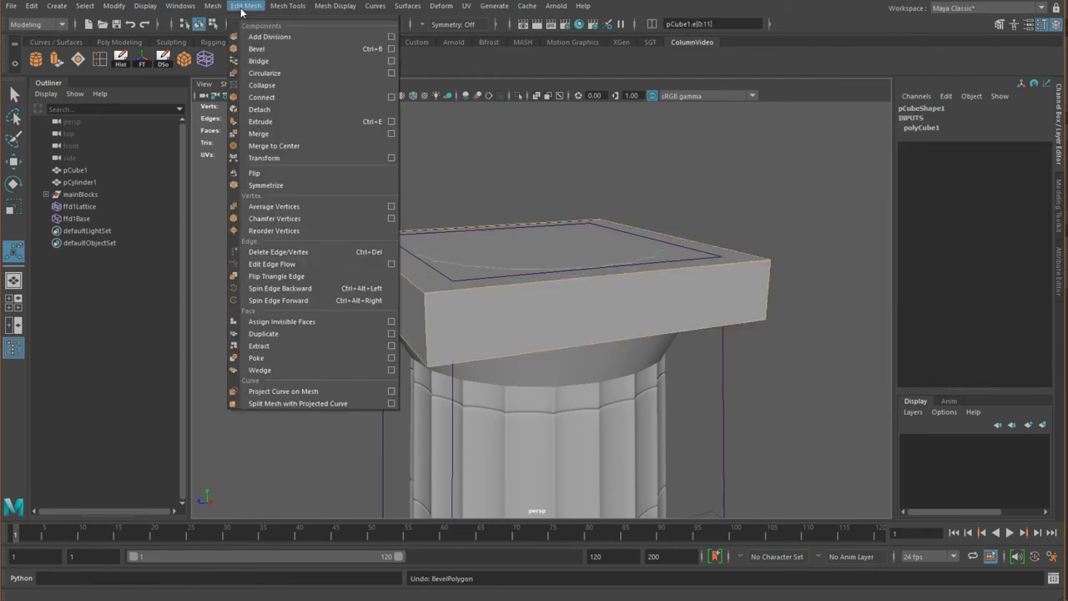
ctrl+shift+click(362, 48)
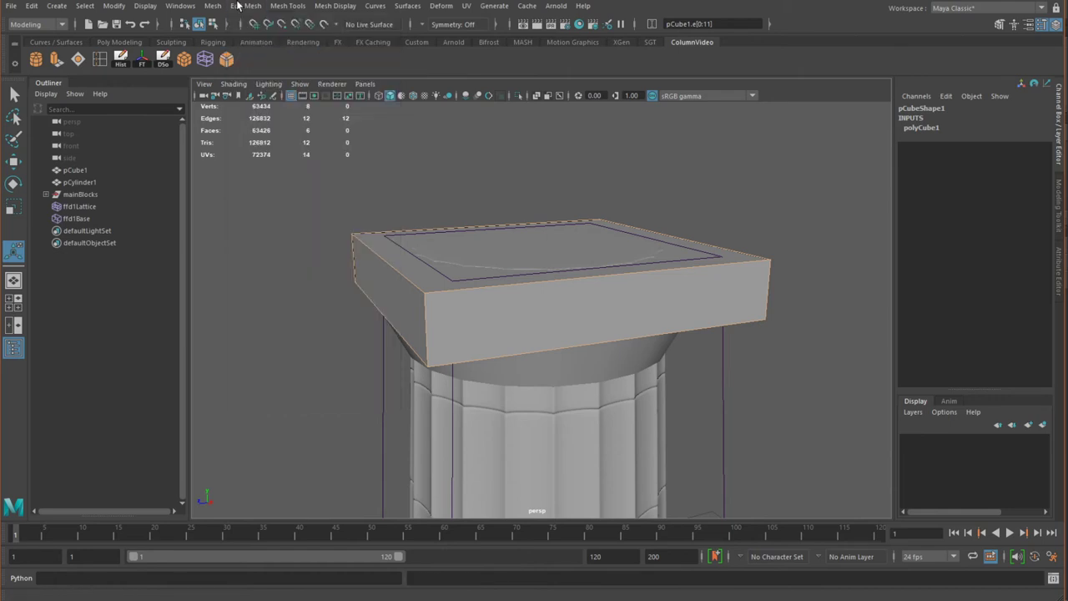
click(225, 63)
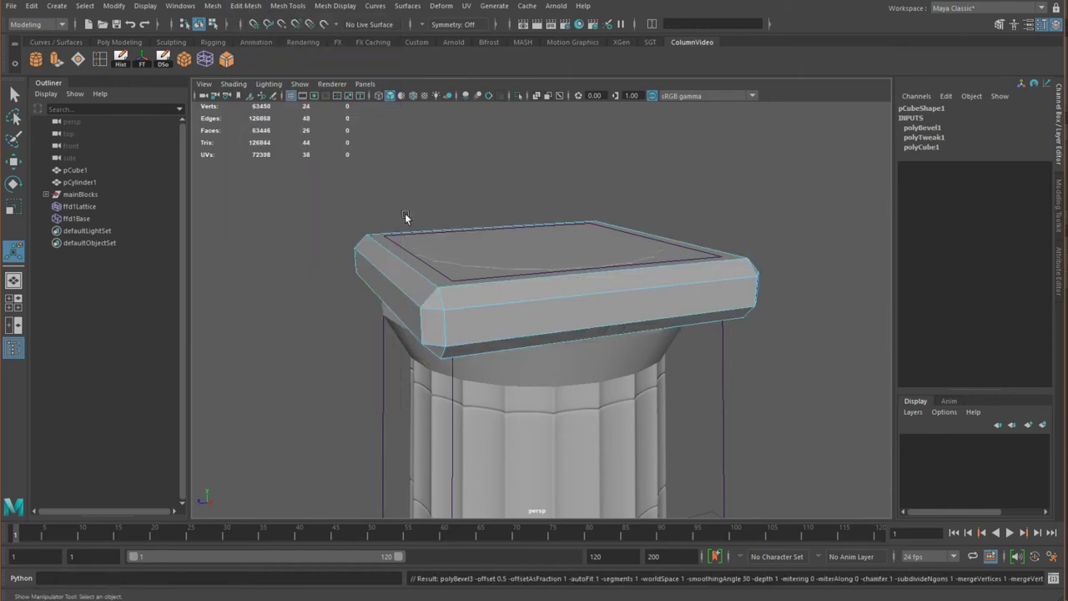
Set the slab bevel's offset to 1.4 and its fraction to 0.05, and clear the selection
alt+right_drag(459, 283, 601, 293)
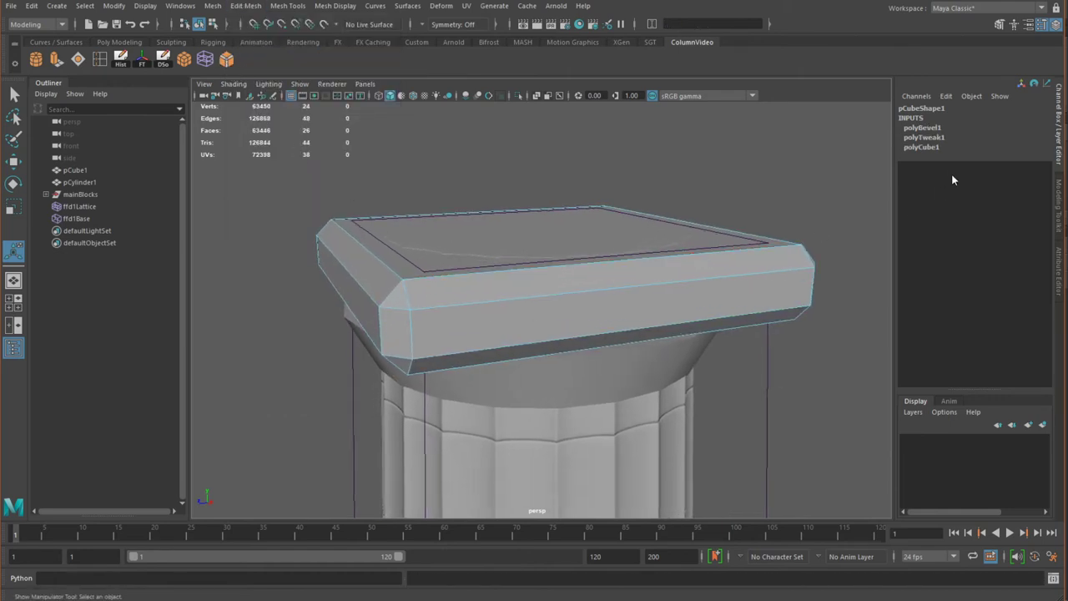
click(924, 127)
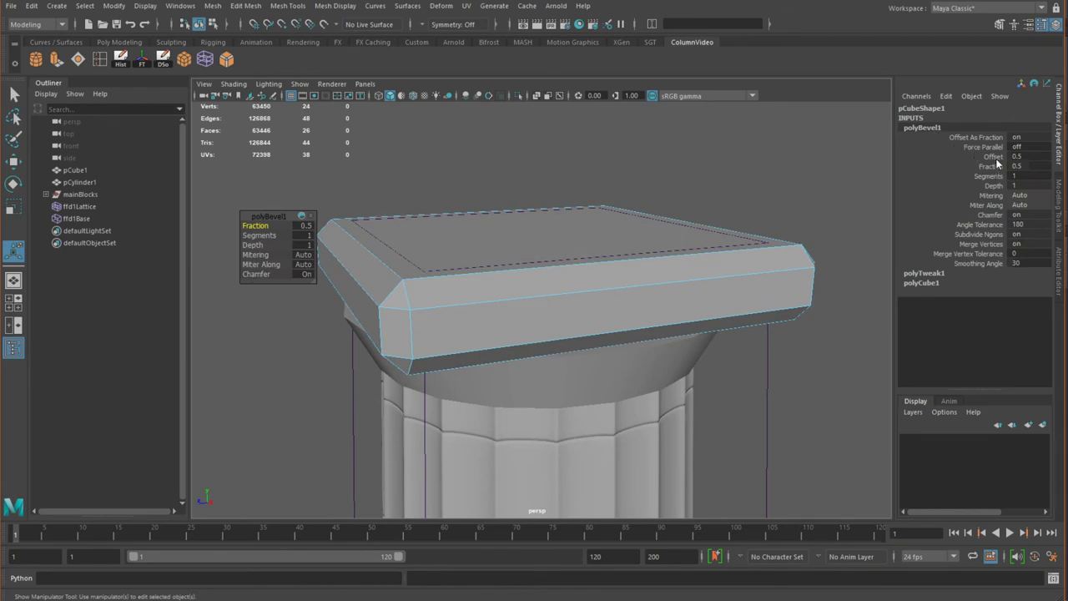
click(994, 156)
middle_drag(728, 194, 699, 169)
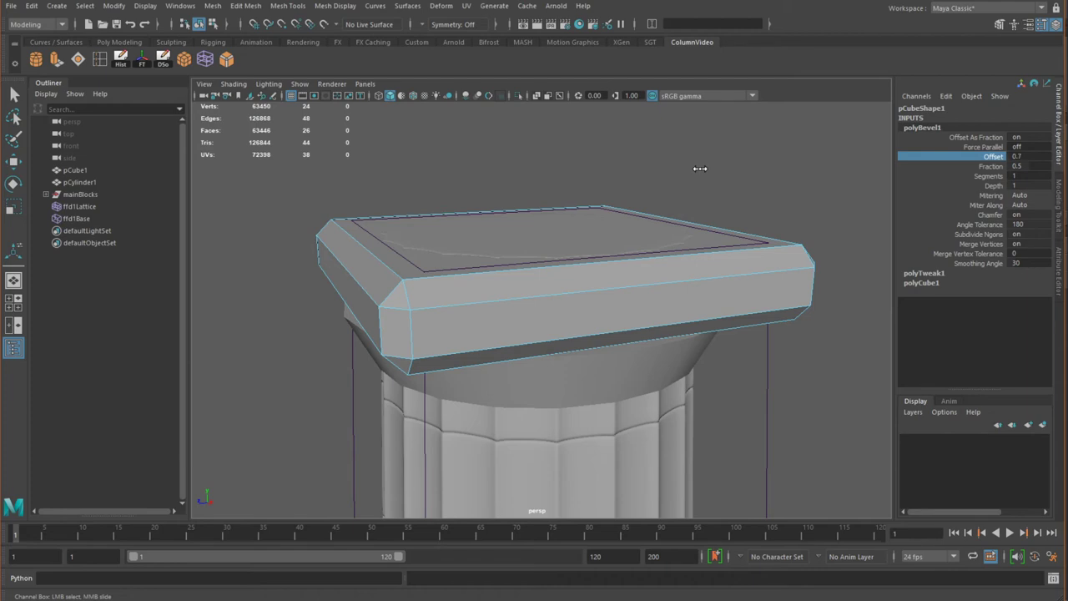
click(999, 167)
middle_drag(794, 181, 787, 182)
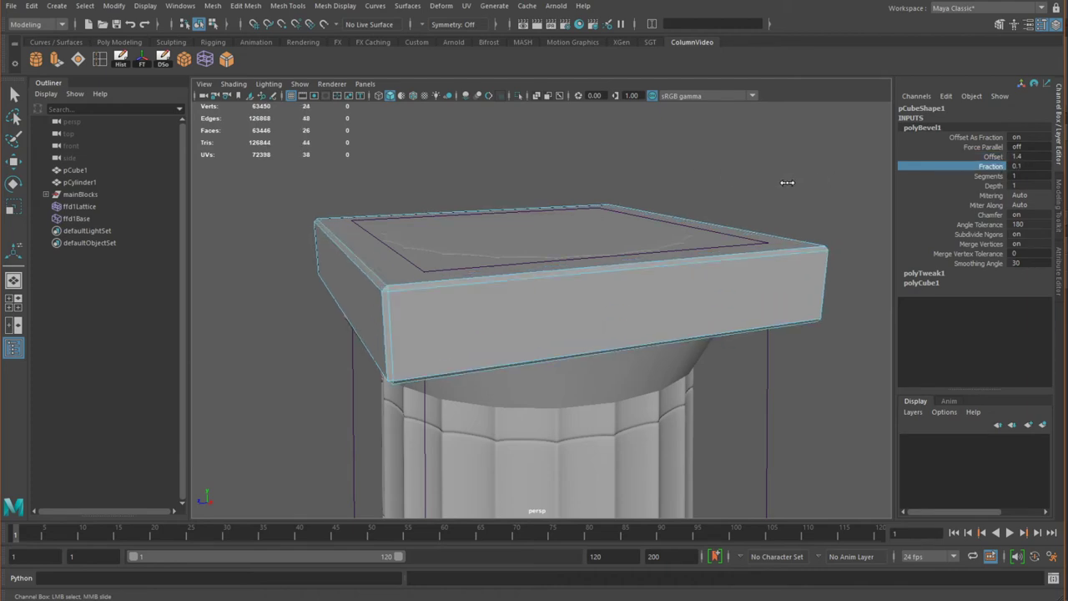
double_click(1019, 166)
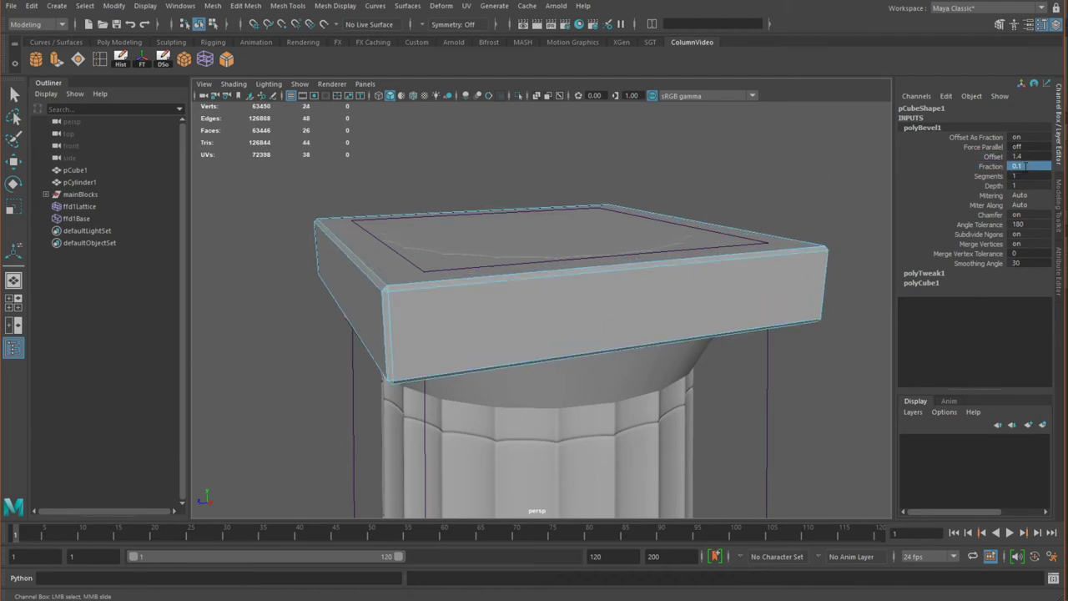
key(Return)
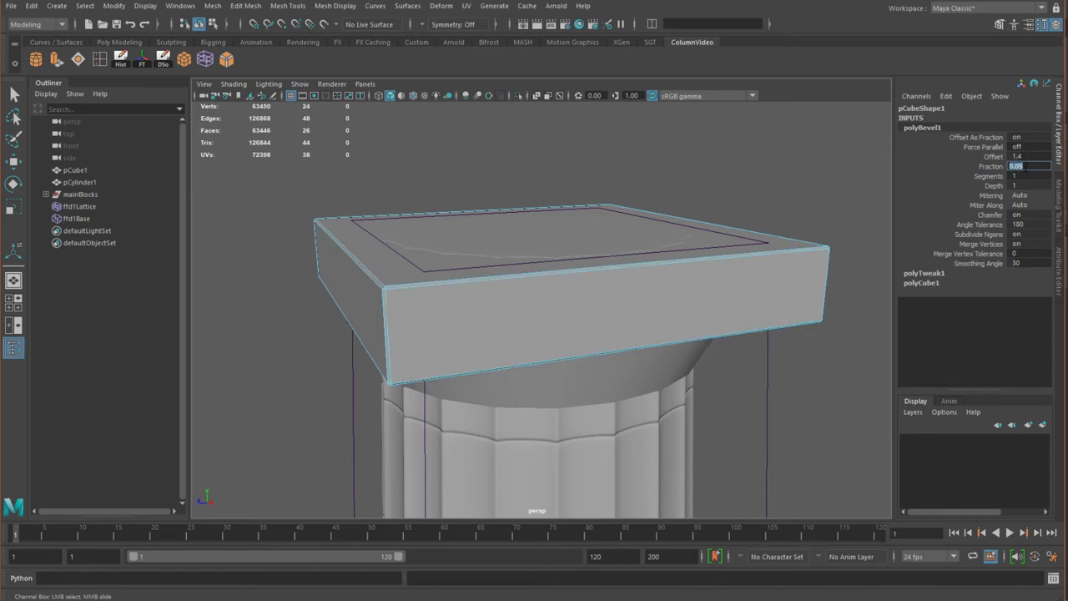
scroll(794, 355, down, 3)
click(793, 349)
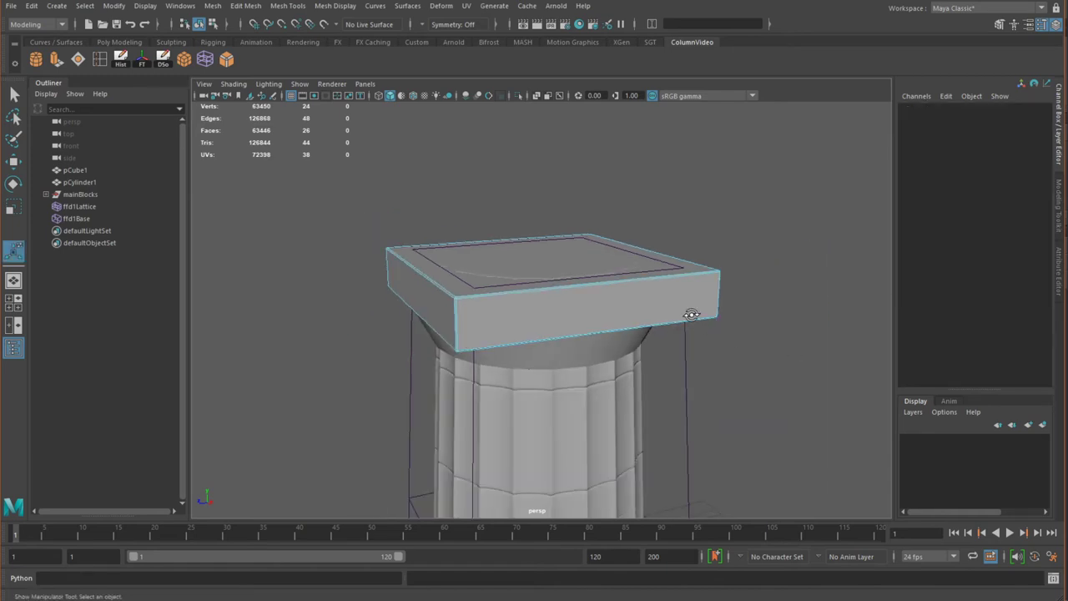
Return the slab to object mode and set its bevel to 2 segments
alt+drag(692, 310, 635, 285)
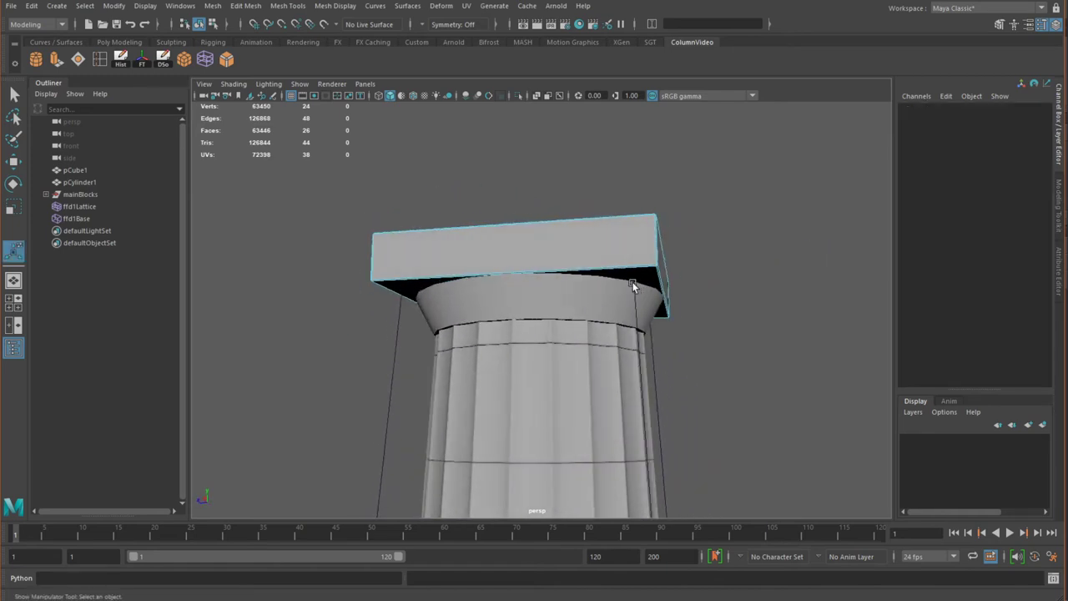
click(614, 228)
alt+drag(611, 239, 703, 292)
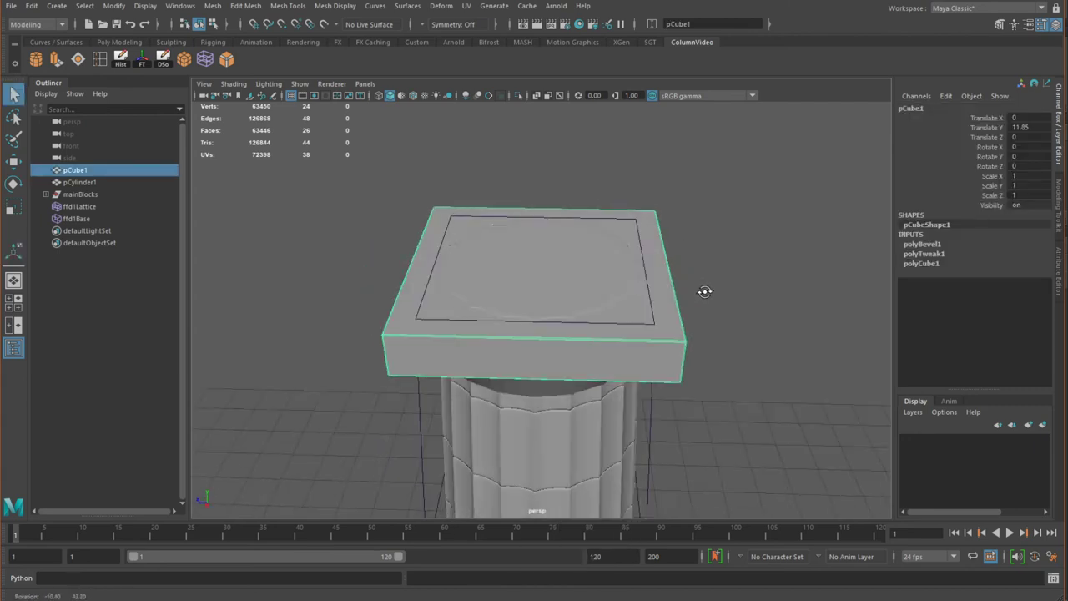
key(f)
click(912, 246)
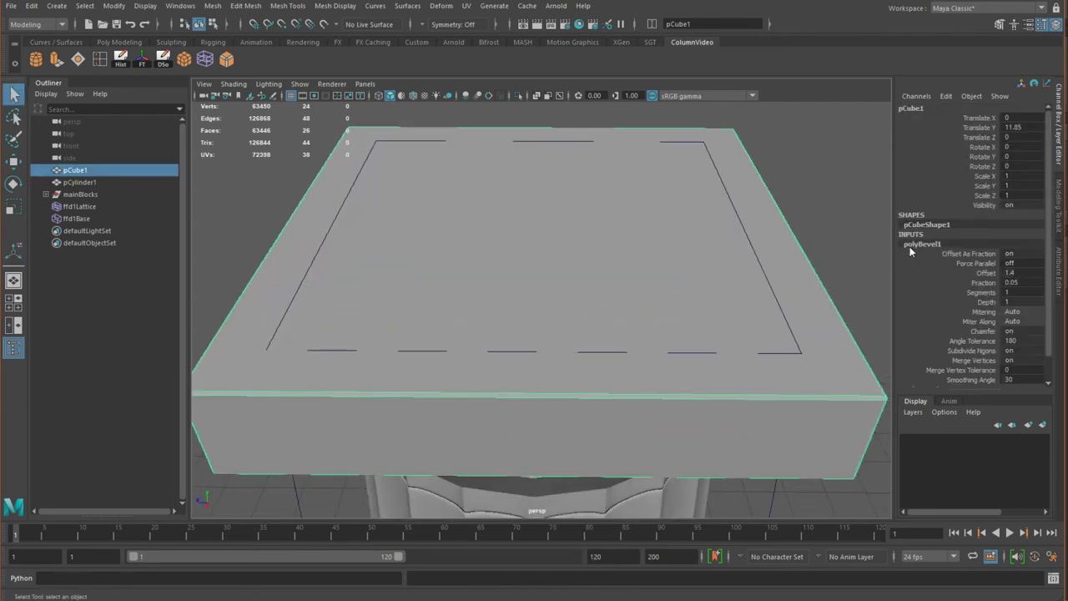
double_click(1011, 292)
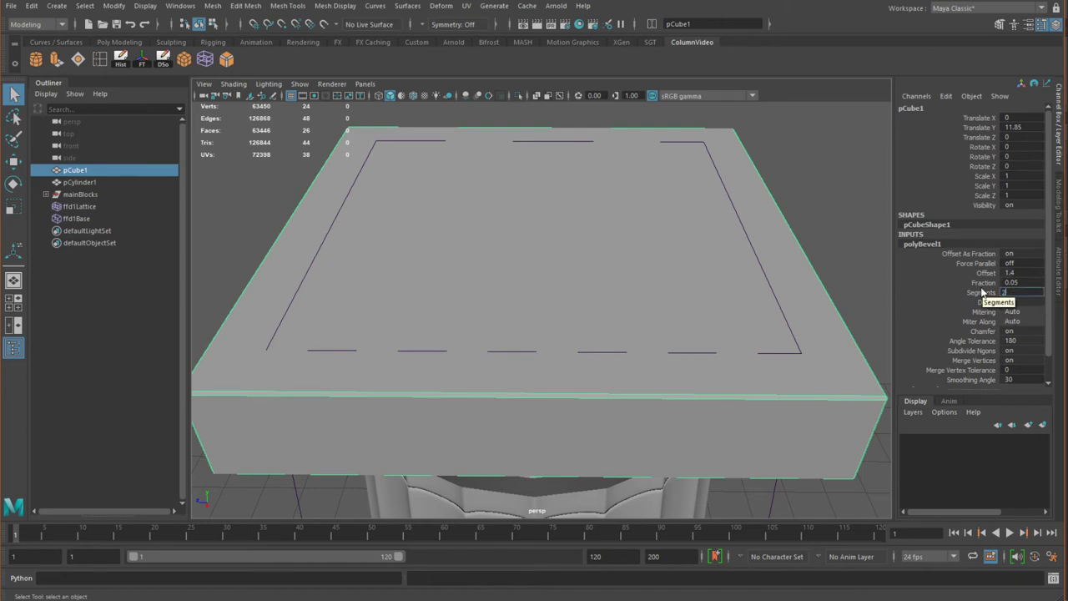
key(Return)
Examine the slab's bevelled edges and its underside joint with the flared band up close in perspective
alt+drag(872, 307, 677, 307)
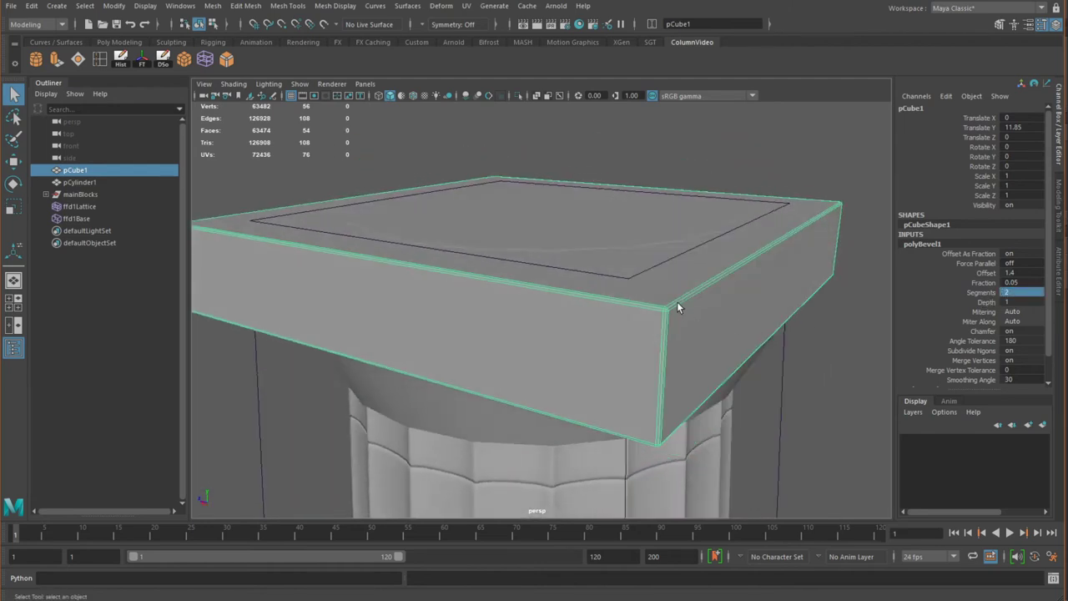
alt+right_drag(679, 298, 654, 275)
click(771, 318)
alt+drag(772, 318, 673, 315)
scroll(636, 305, up, 5)
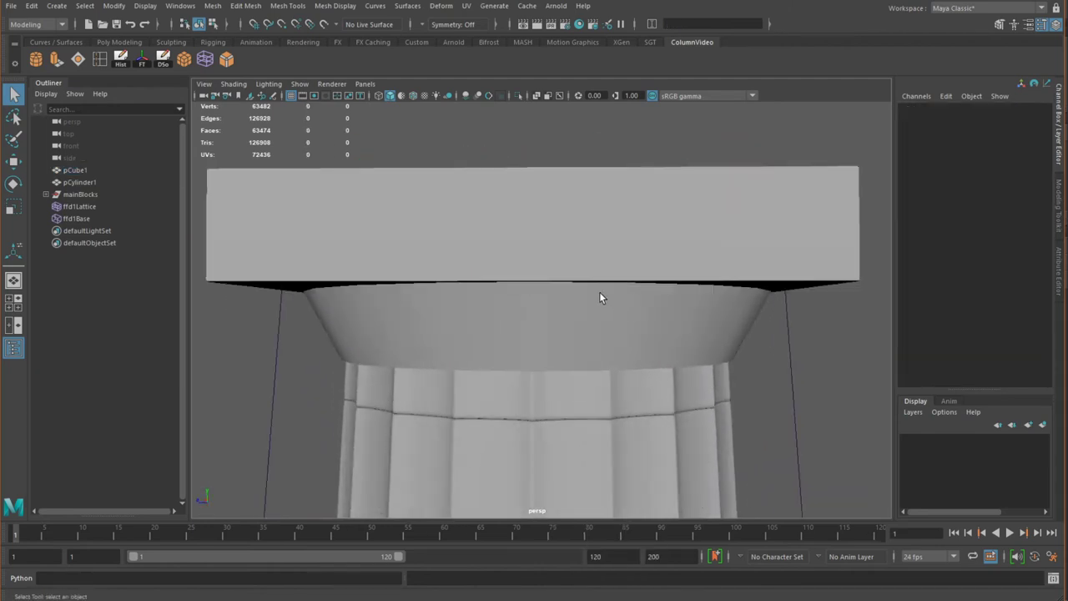
alt+drag(576, 295, 620, 300)
click(678, 288)
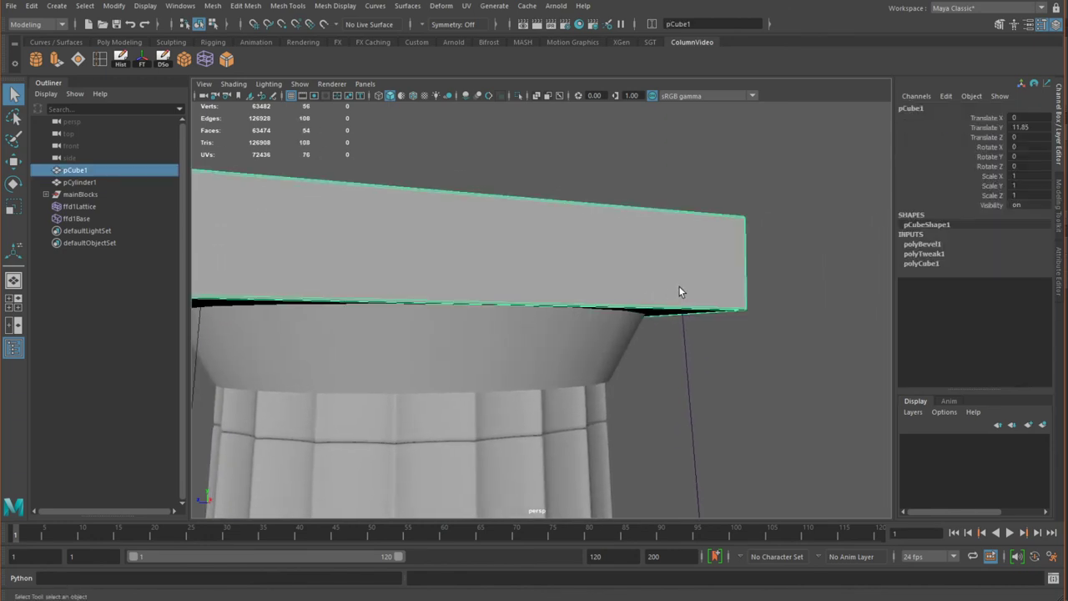
click(767, 350)
alt+middle_drag(767, 350, 670, 337)
alt+right_drag(671, 336, 799, 413)
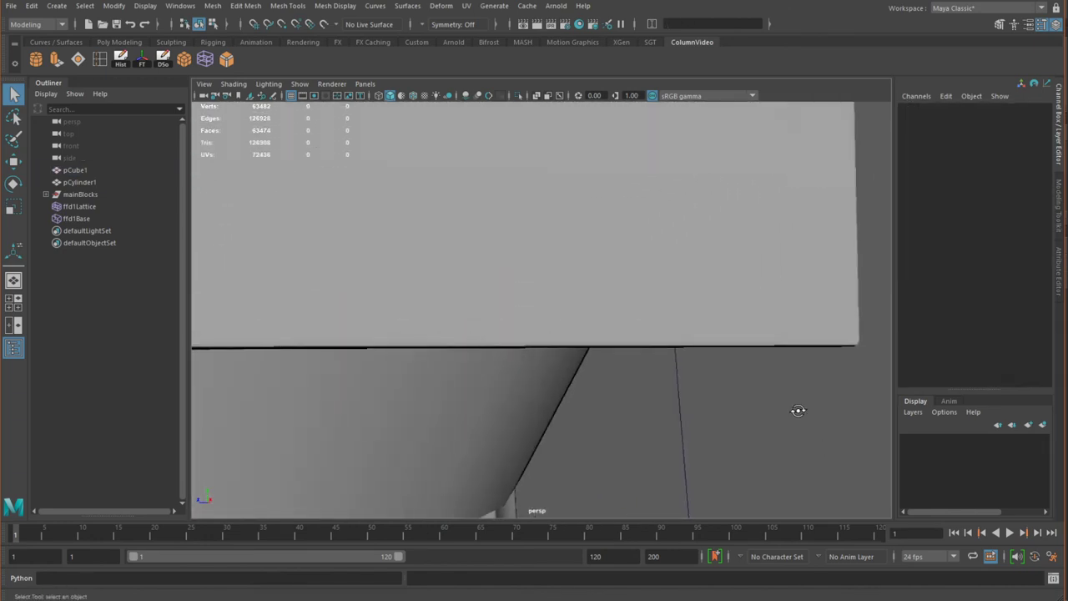
Examine the square slab's bevelled corners, its underside and the flared band beneath it from several angles in perspective
alt+drag(799, 413, 782, 406)
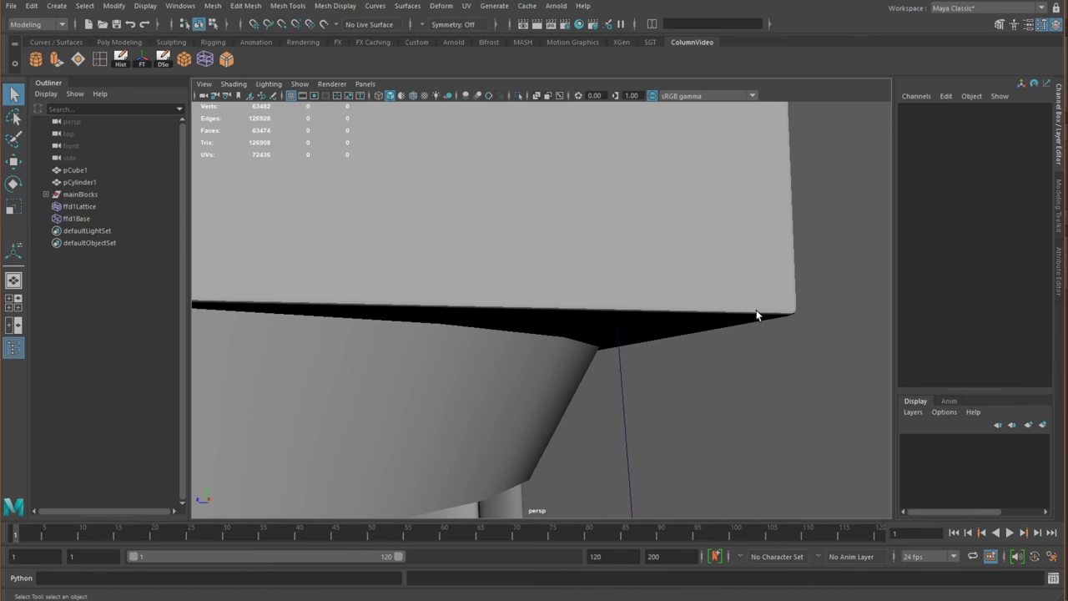
alt+drag(758, 340, 584, 277)
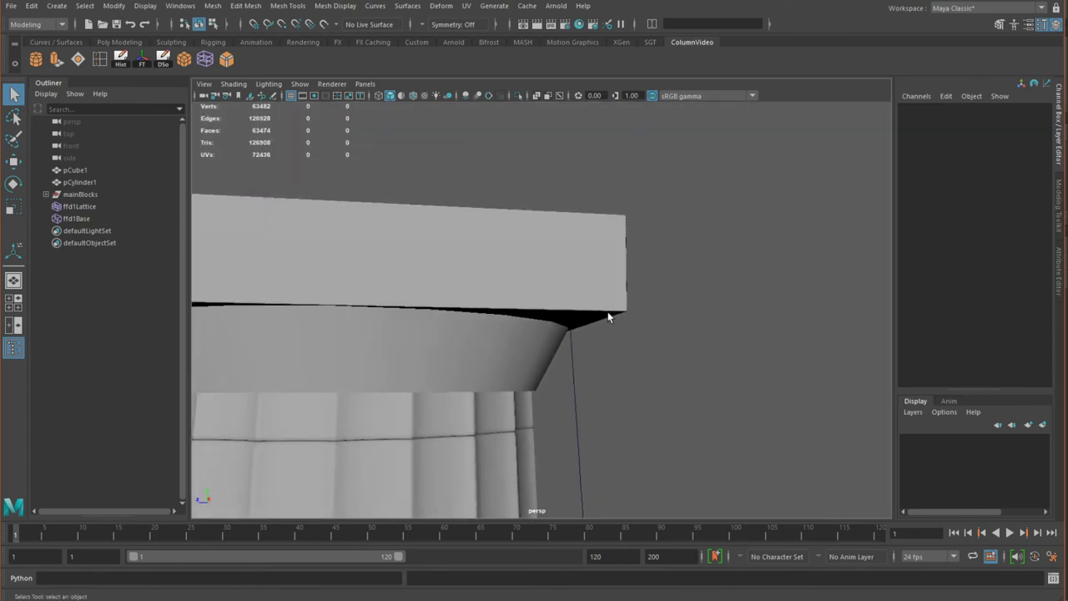
alt+middle_drag(553, 312, 673, 308)
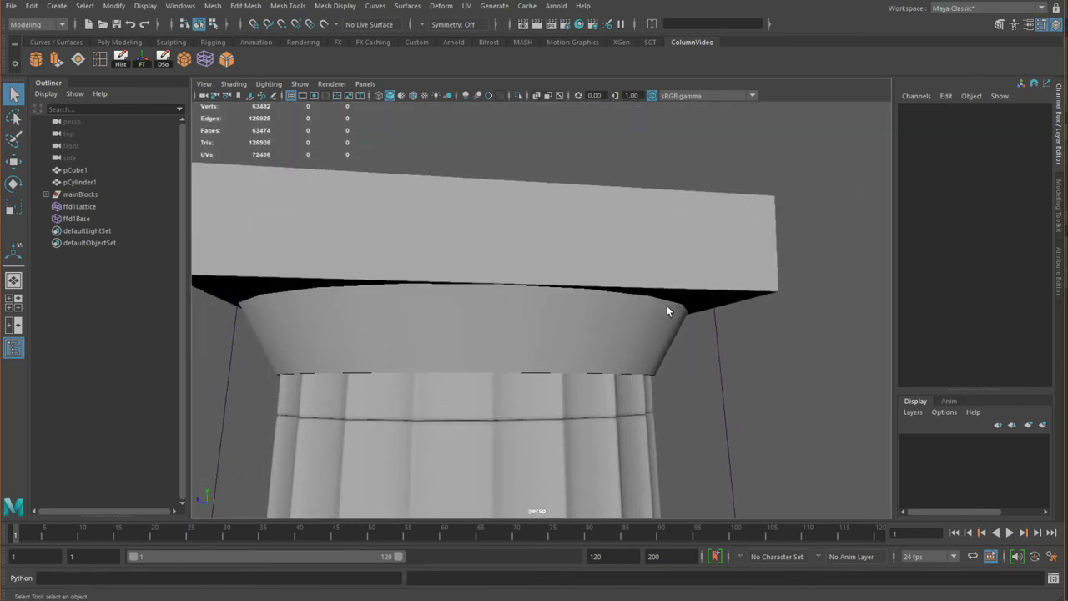
alt+right_drag(673, 308, 543, 289)
alt+drag(542, 289, 489, 299)
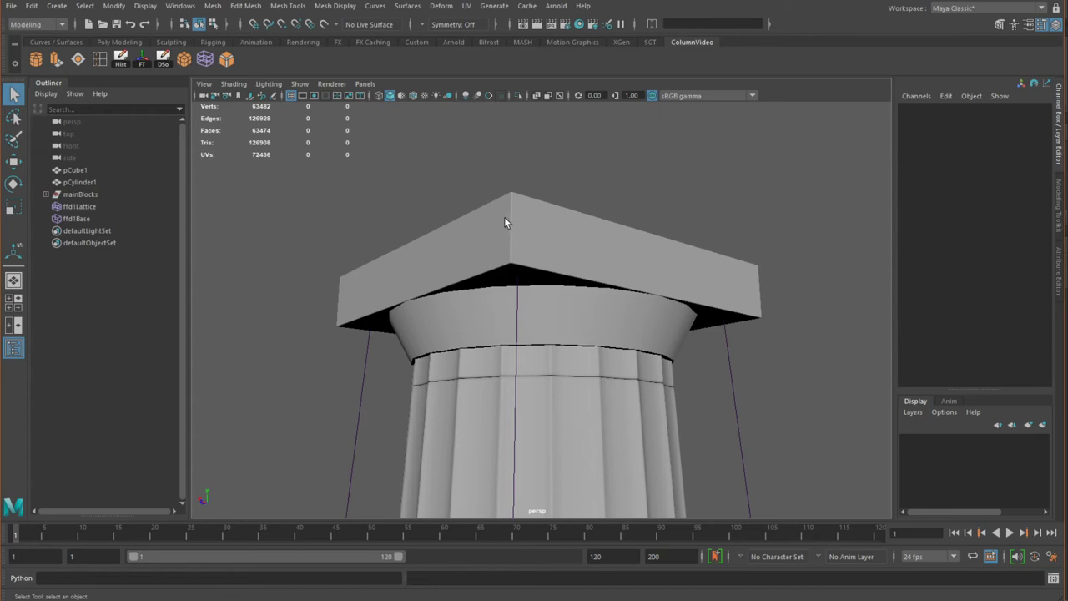
scroll(556, 343, up, 6)
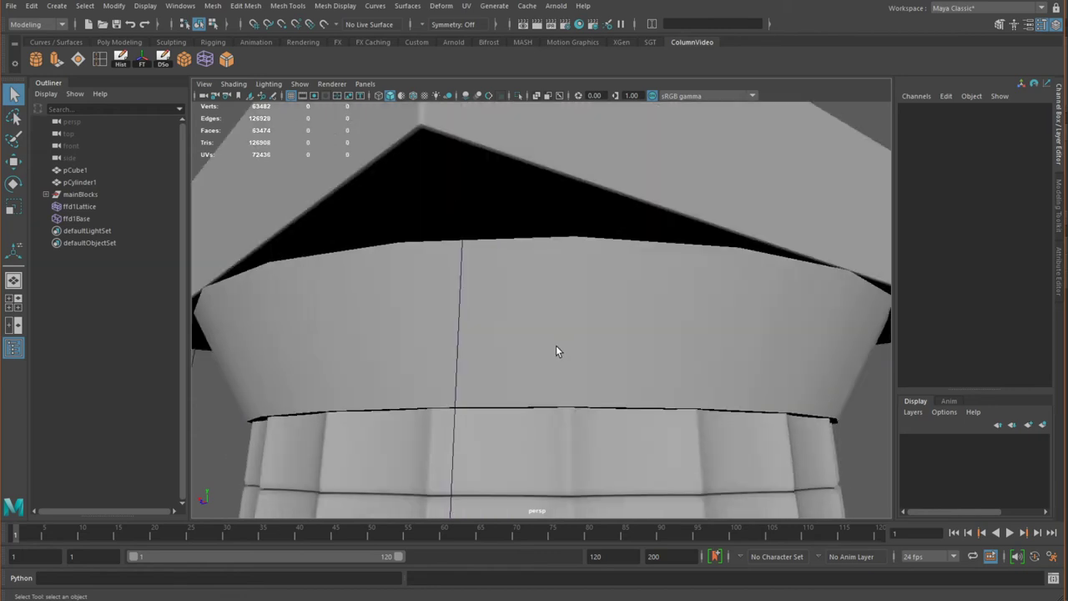
alt+drag(555, 346, 577, 352)
scroll(539, 334, down, 3)
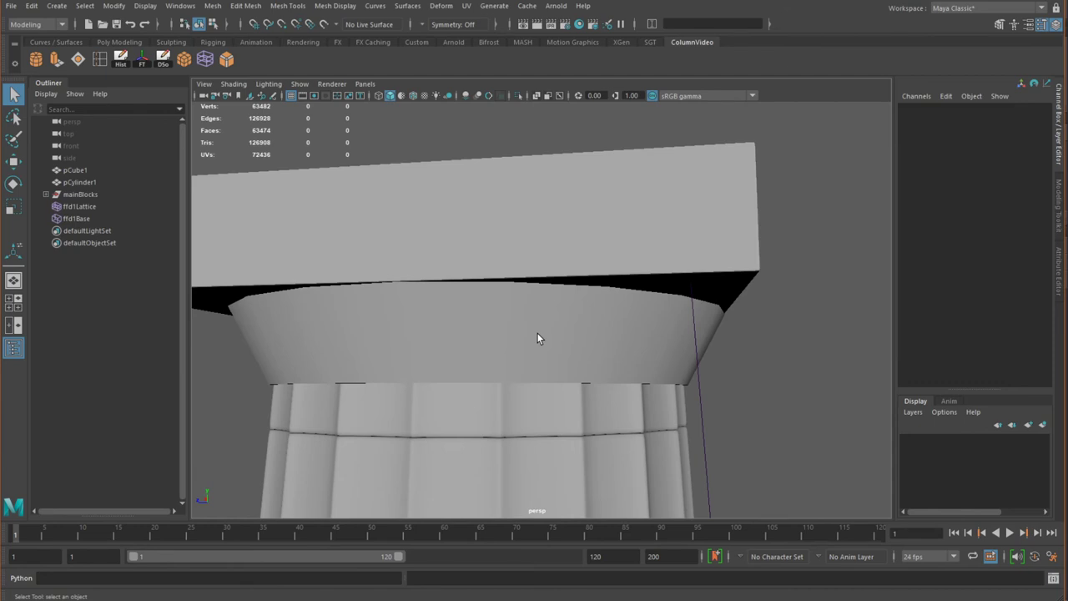
Switch the flared band to edge mode and select its complete upper and lower edge loops
click(537, 338)
right_drag(404, 334, 400, 255)
alt+drag(432, 314, 444, 287)
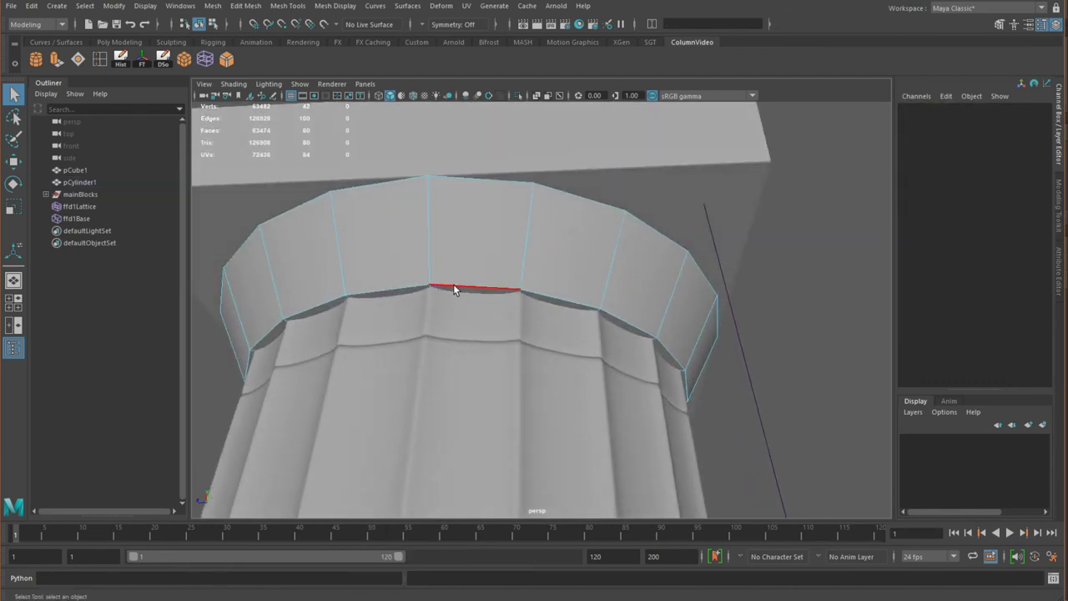
double_click(453, 288)
alt+drag(365, 217, 512, 304)
shift+double_click(378, 226)
scroll(531, 318, down, 5)
alt+right_drag(512, 305, 715, 360)
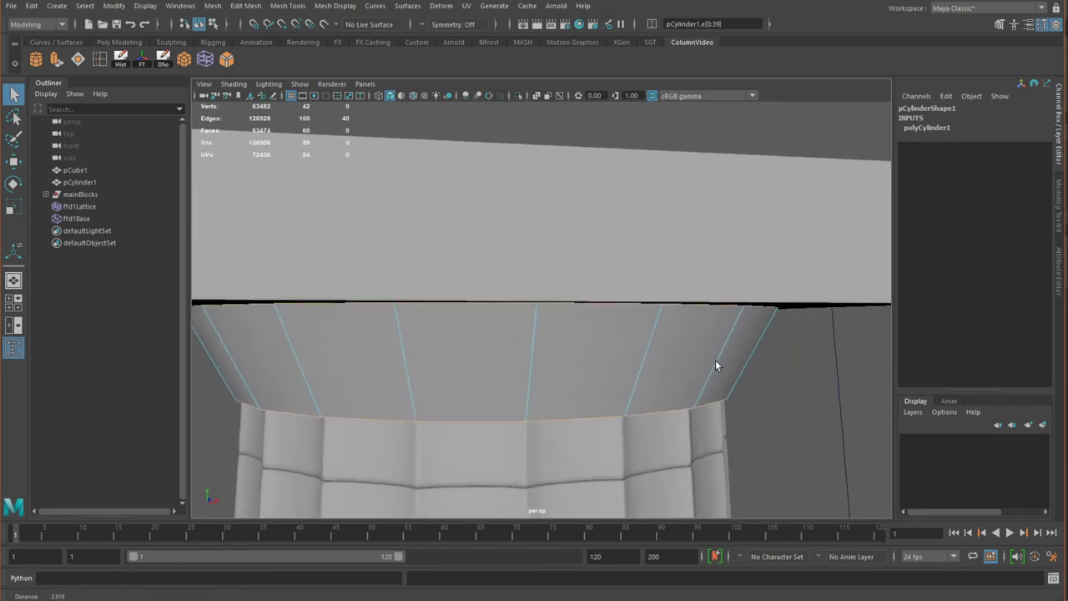
Check the selected upper and lower loops around the flared band and apply the Bevel command to them
alt+middle_drag(715, 360, 578, 319)
alt+drag(577, 320, 626, 338)
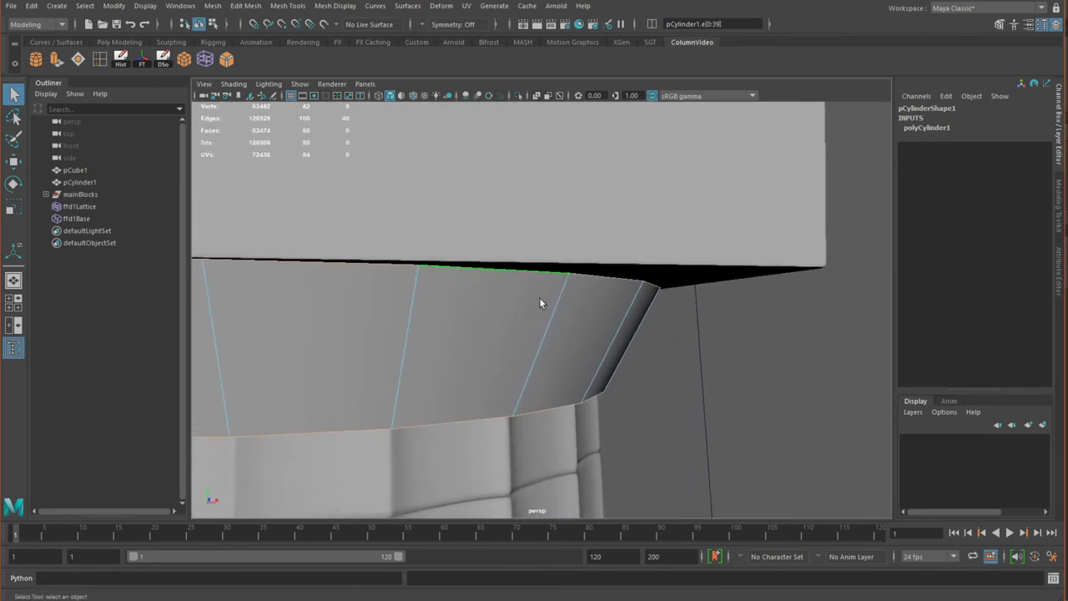
scroll(539, 297, down, 3)
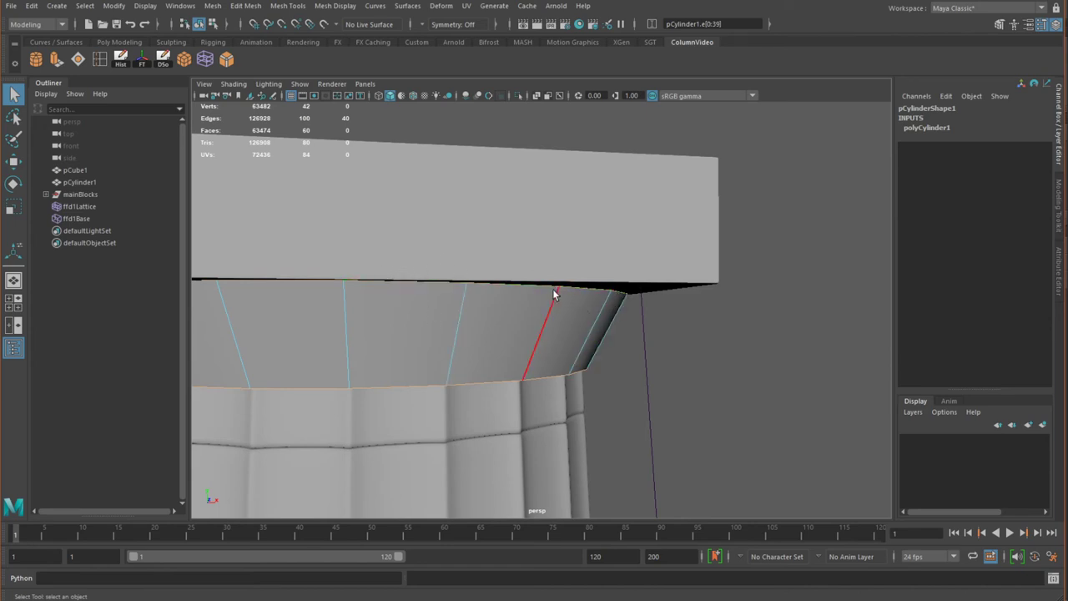
mouse_move(575, 317)
alt+mouse_down()
mouse_move(645, 315)
mouse_move(579, 309)
alt+mouse_up()
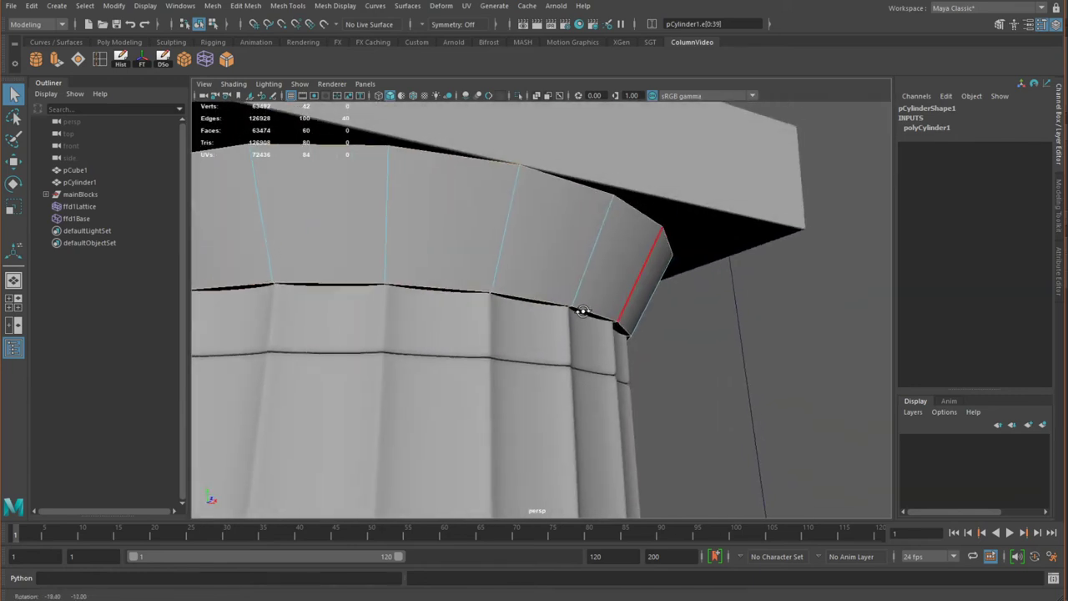
mouse_move(580, 310)
alt+right_down()
mouse_move(425, 253)
mouse_move(465, 278)
mouse_move(576, 300)
alt+right_up()
mouse_move(576, 302)
alt+mouse_down()
mouse_move(568, 284)
mouse_move(563, 293)
alt+mouse_up()
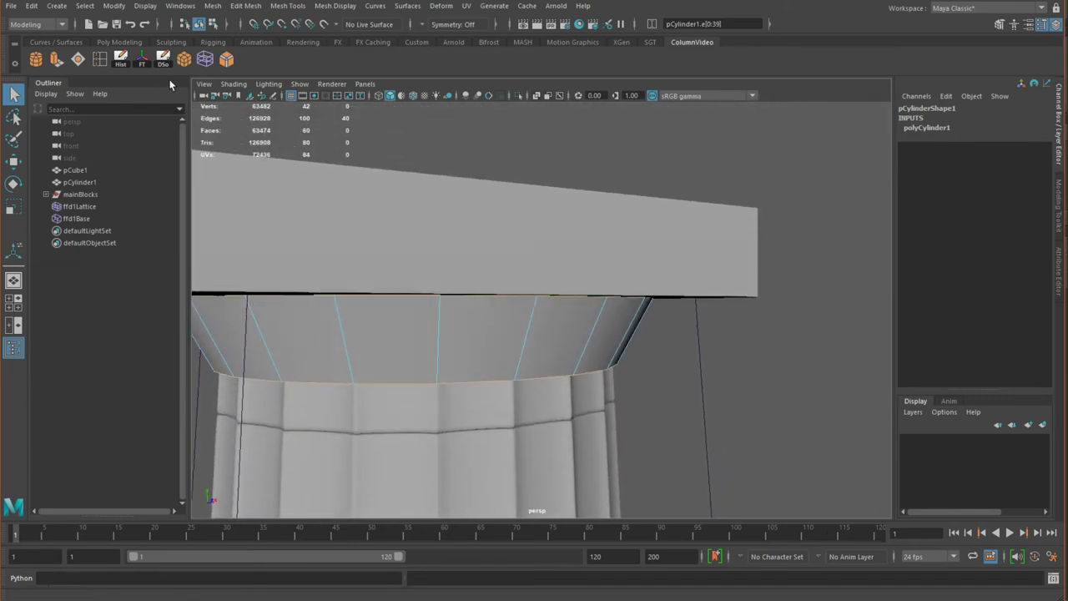
click(227, 61)
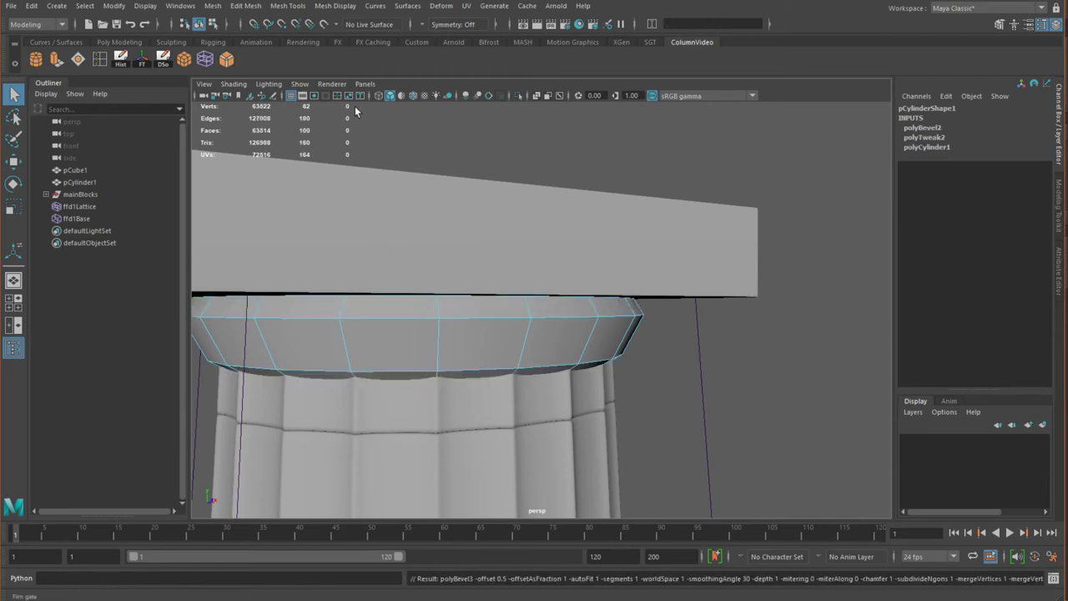
Set the flared band bevel's segments to 2 and its fraction to 0.05
click(925, 127)
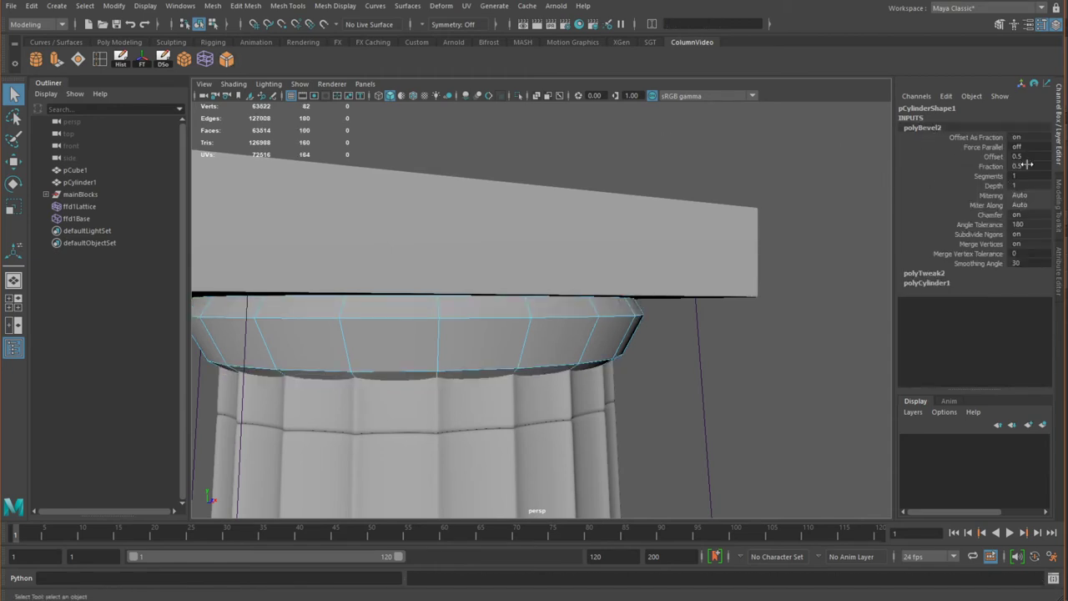
click(991, 167)
middle_drag(808, 178, 807, 178)
click(1020, 176)
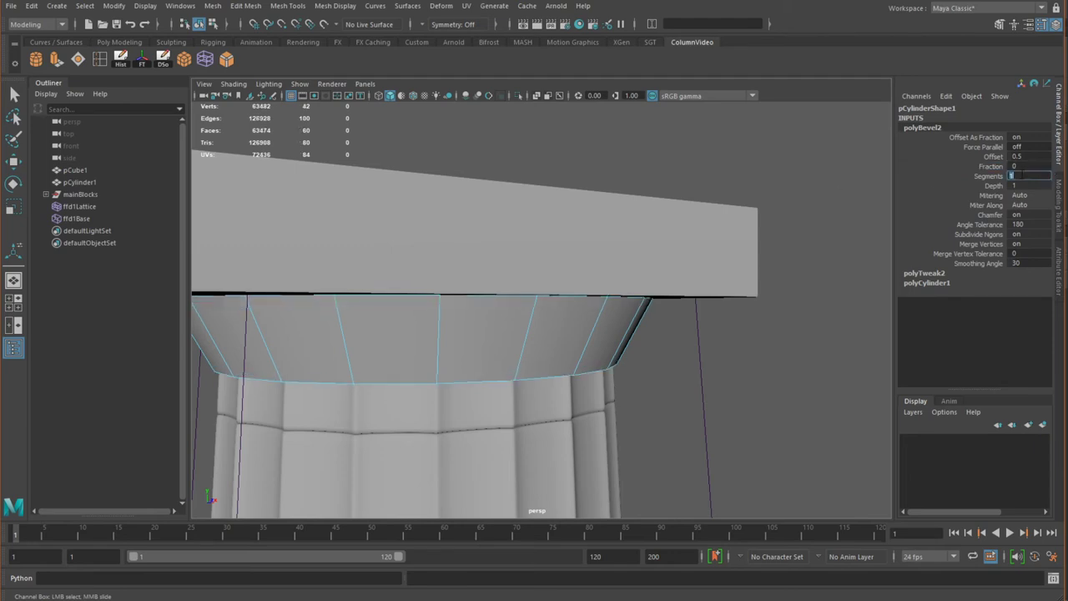
text(2)
click(991, 167)
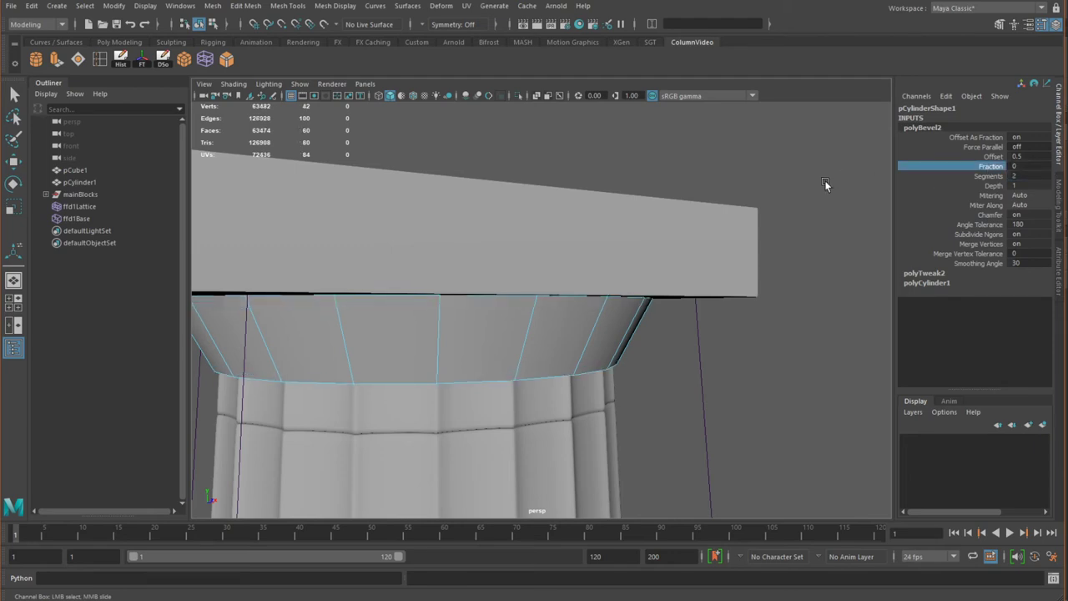
middle_drag(825, 183, 802, 184)
click(1032, 167)
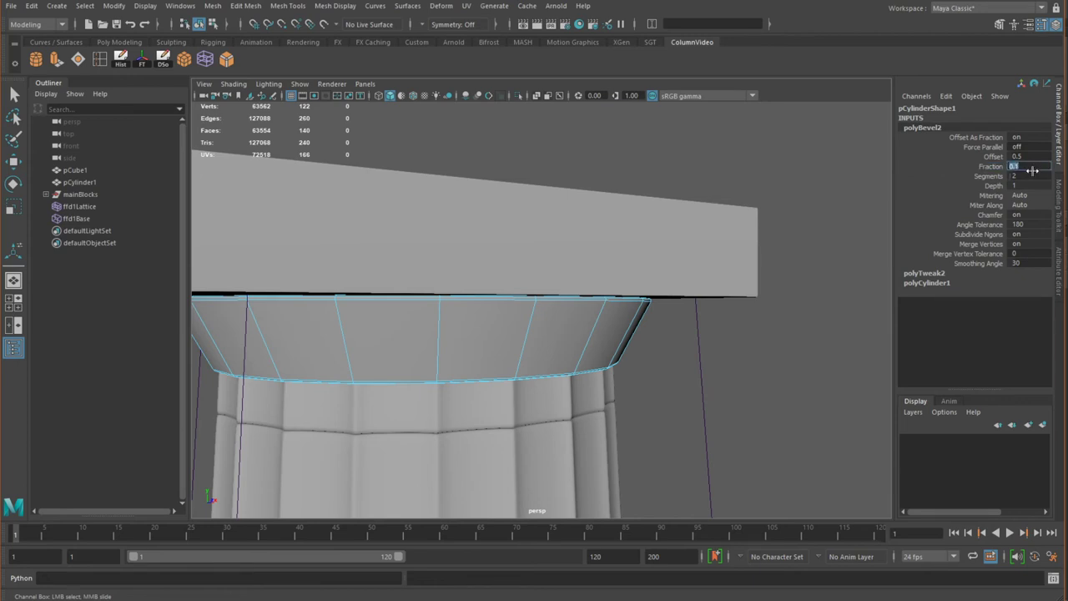
key(Return)
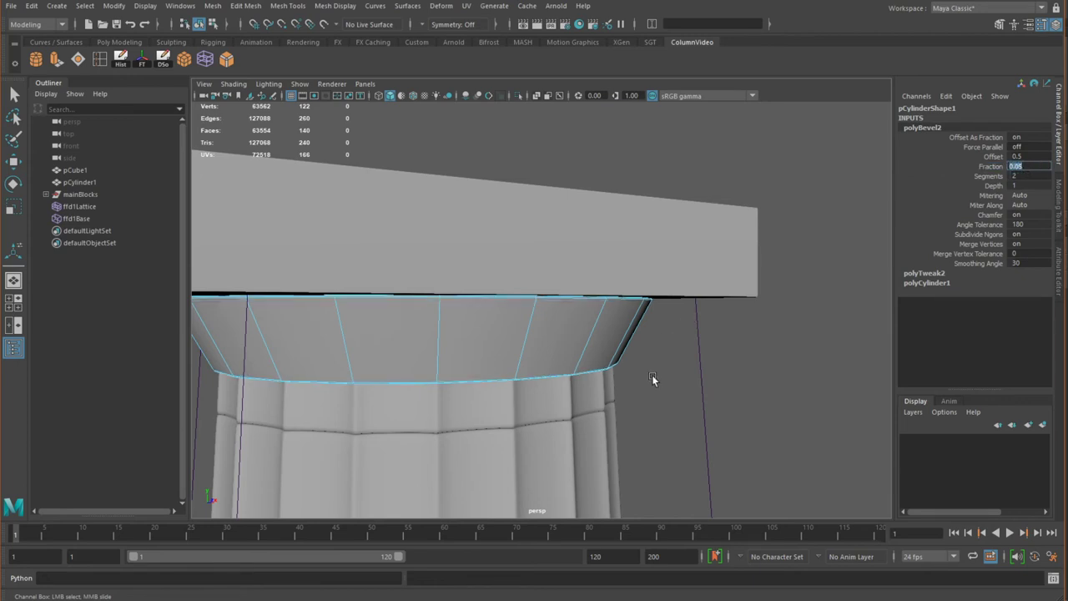
Return the flared band to object mode and display it with smooth mesh preview
scroll(650, 375, up, 2)
alt+drag(604, 376, 641, 358)
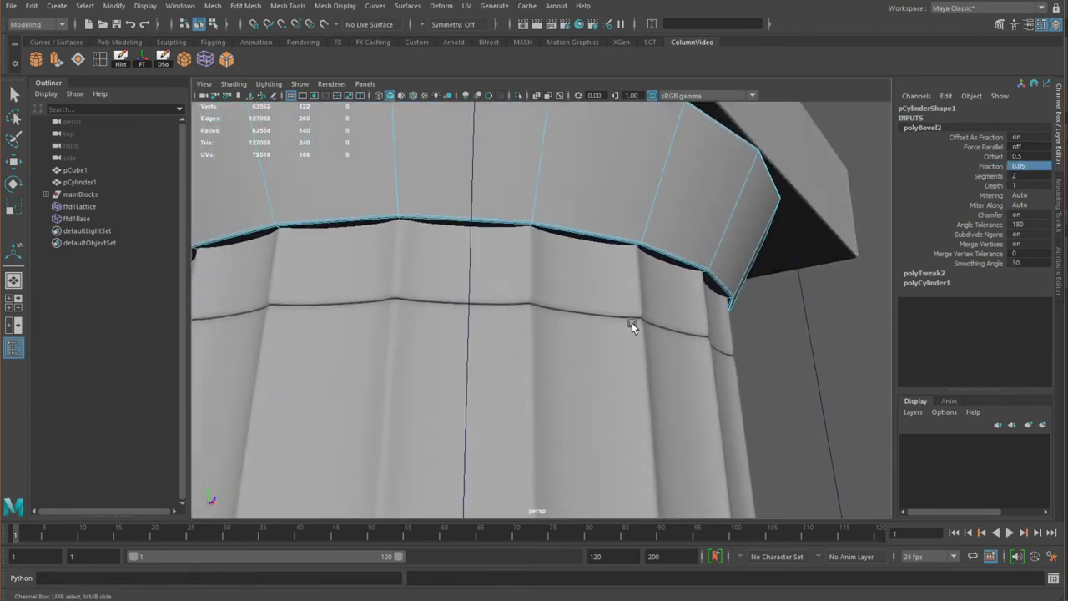
alt+drag(632, 322, 584, 353)
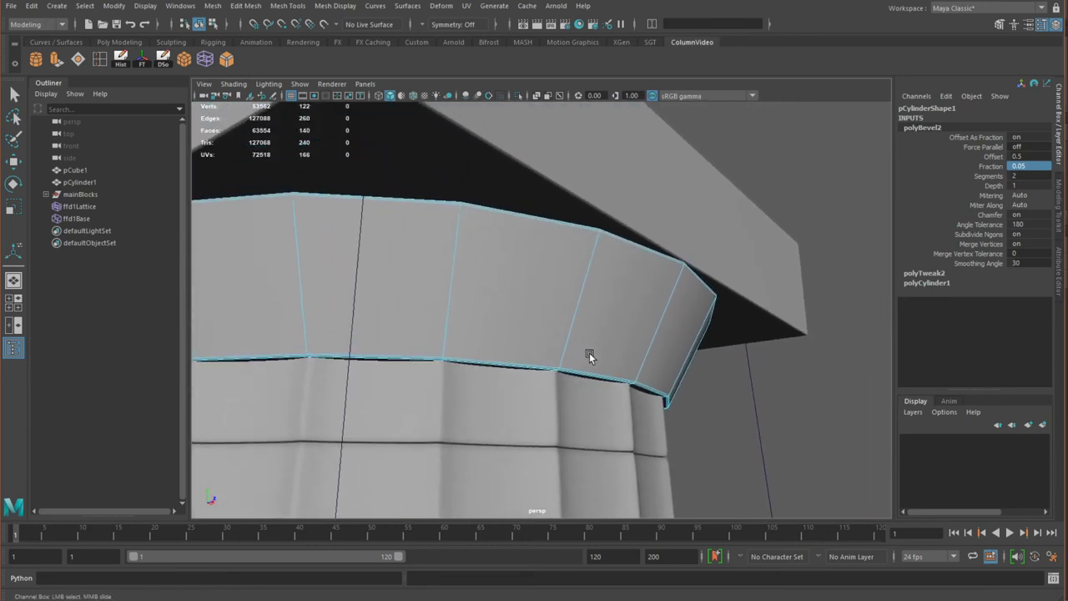
alt+right_drag(589, 352, 696, 389)
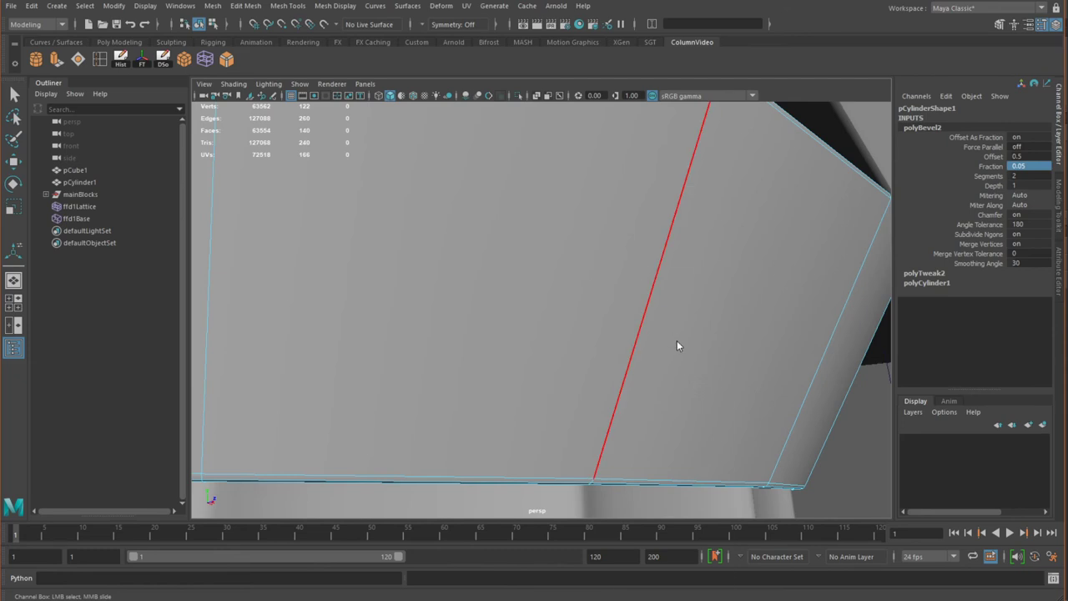
right_drag(677, 341, 737, 274)
scroll(743, 319, down, 5)
click(786, 404)
alt+drag(683, 391, 699, 385)
click(675, 366)
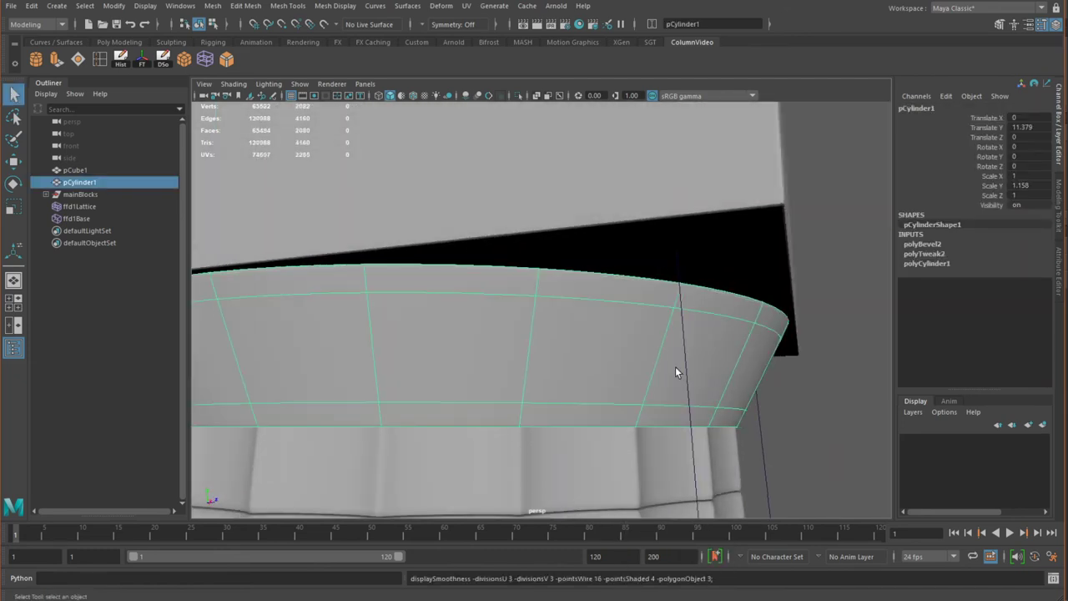
Examine the smoothed flared band's rims and its joints with the slab and fluted shaft from below and from the side
alt+right_drag(751, 353, 788, 386)
click(787, 386)
alt+drag(787, 386, 500, 329)
alt+right_drag(501, 329, 692, 398)
alt+drag(692, 399, 632, 359)
alt+right_drag(634, 390, 519, 340)
alt+drag(519, 340, 491, 305)
alt+right_drag(542, 298, 491, 285)
alt+drag(491, 285, 645, 354)
click(531, 276)
key(f)
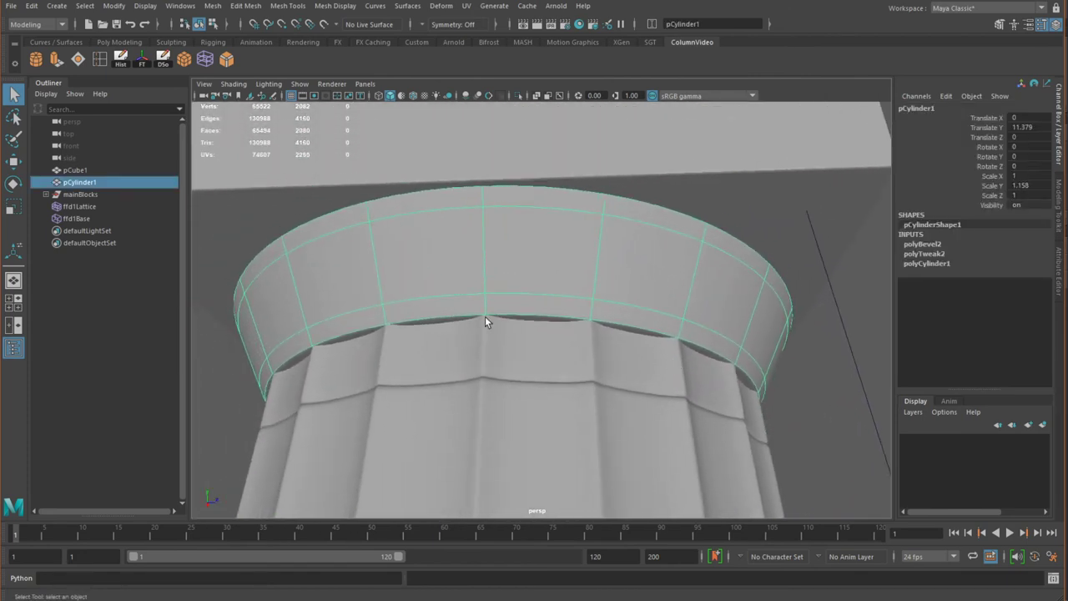
alt+drag(418, 297, 587, 342)
alt+right_drag(587, 342, 448, 308)
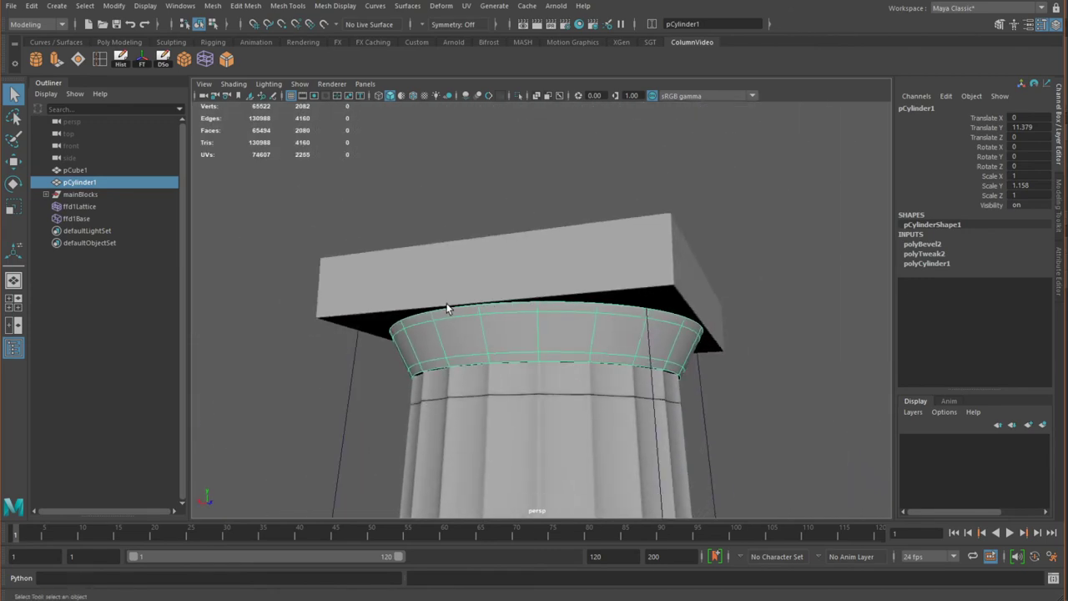
Turn off the flared band's smooth preview and show the capital up close in the front view
key(1)
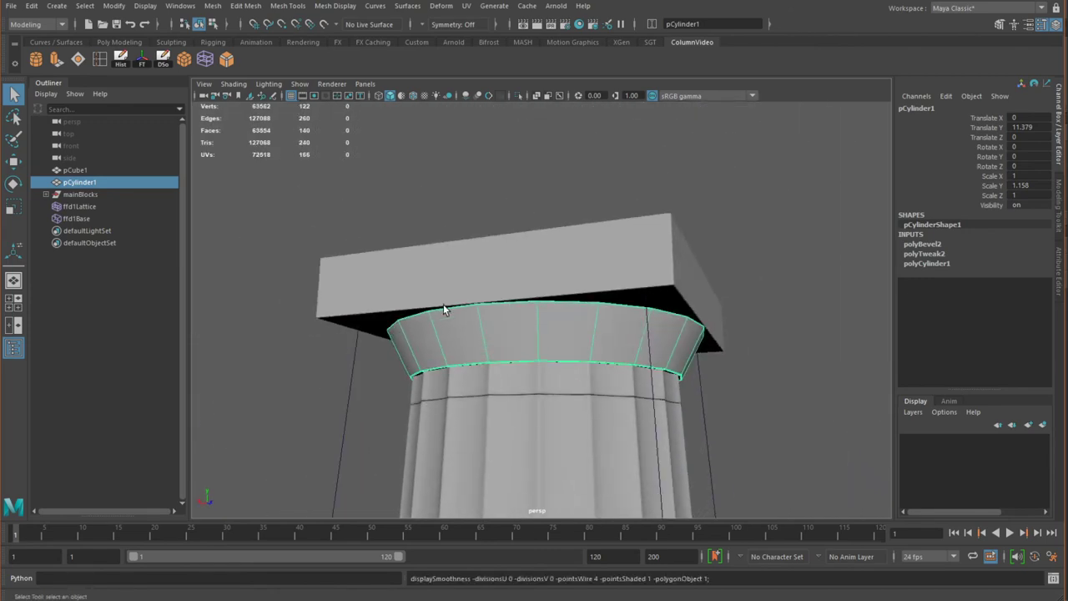
alt+drag(477, 310, 621, 329)
key(space)
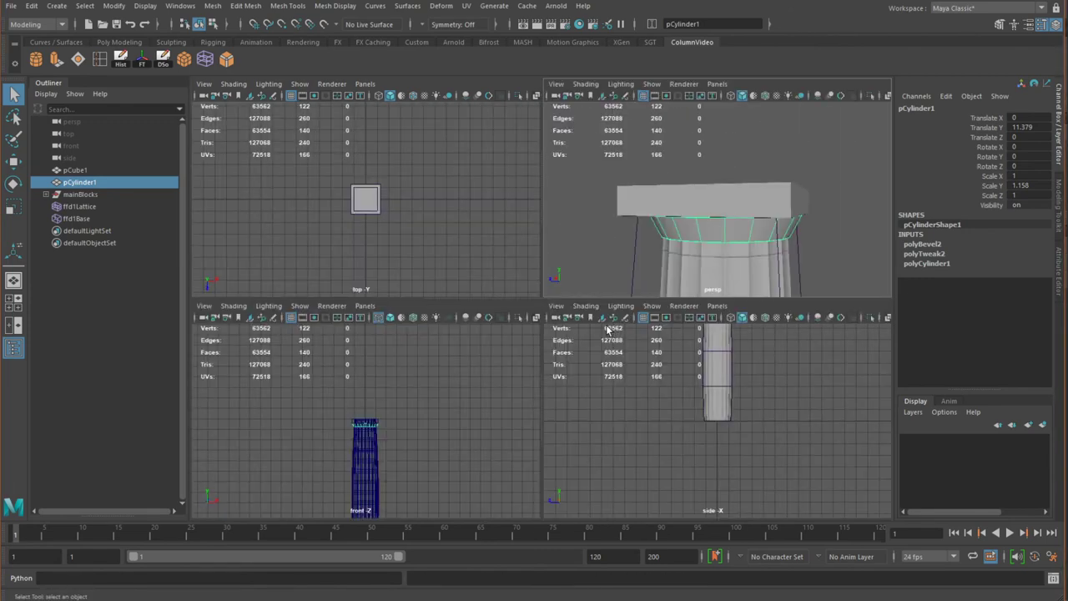
scroll(401, 401, up, 5)
key(space)
scroll(412, 416, up, 4)
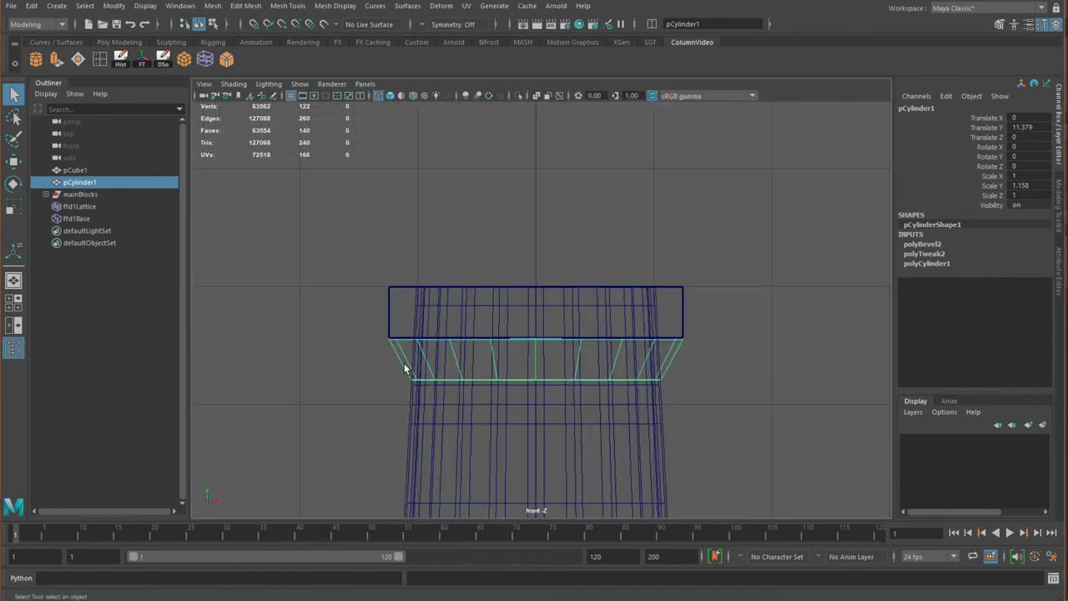
scroll(577, 409, up, 2)
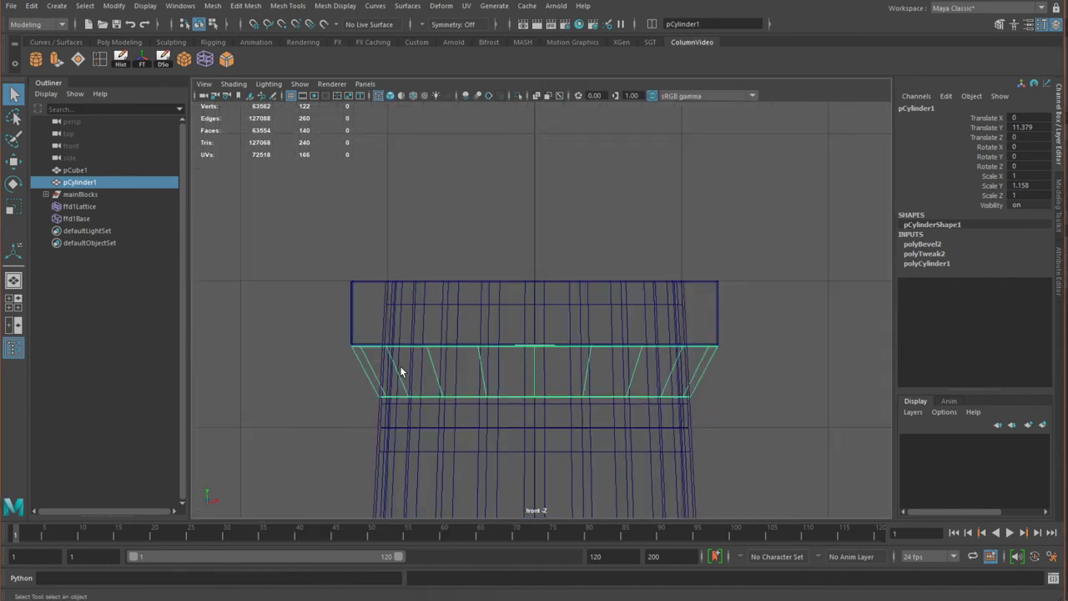
Fine-tune the scale of the lattice's top row of points and the row below it in the front view
click(378, 421)
right_drag(377, 421, 358, 291)
drag(322, 250, 719, 330)
alt+right_drag(723, 375, 672, 447)
key(r)
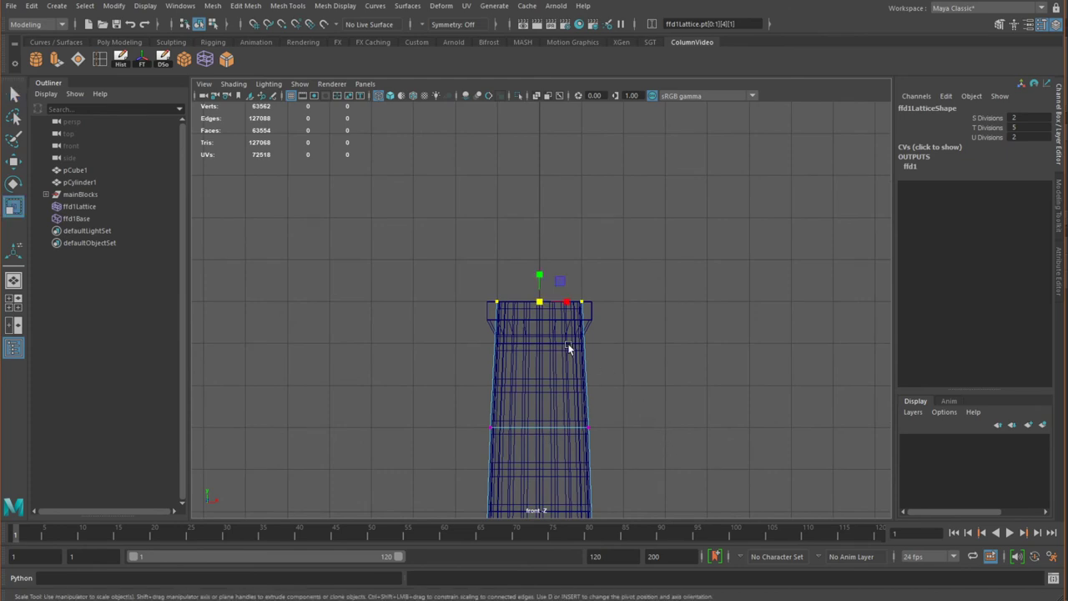
drag(545, 303, 540, 301)
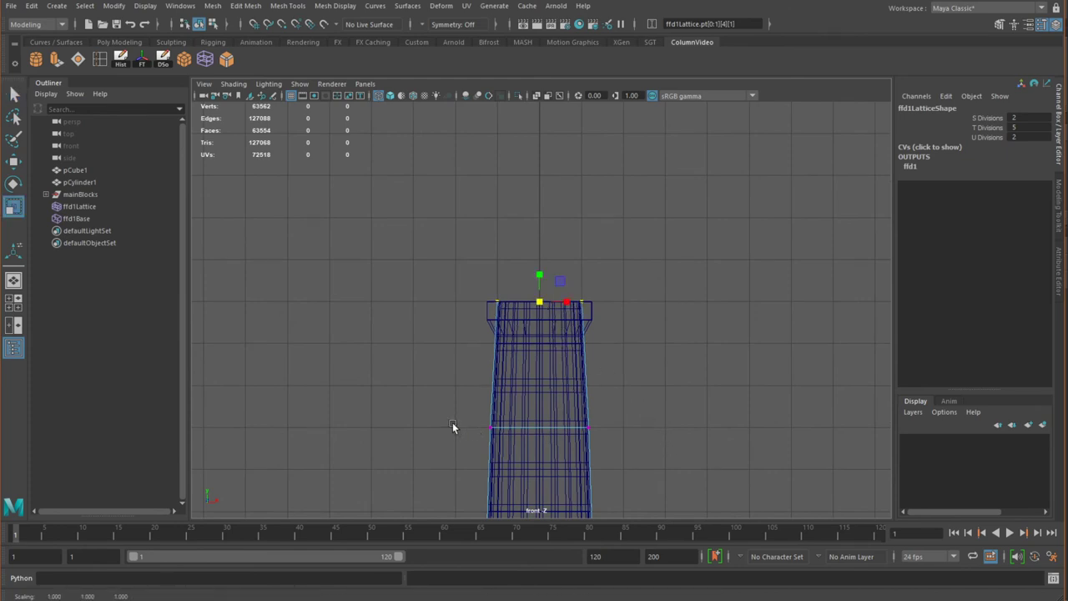
drag(464, 411, 631, 451)
drag(539, 428, 539, 428)
Examine the capital's fit on the shaft and the whole column's taper in perspective
key(space)
key(space)
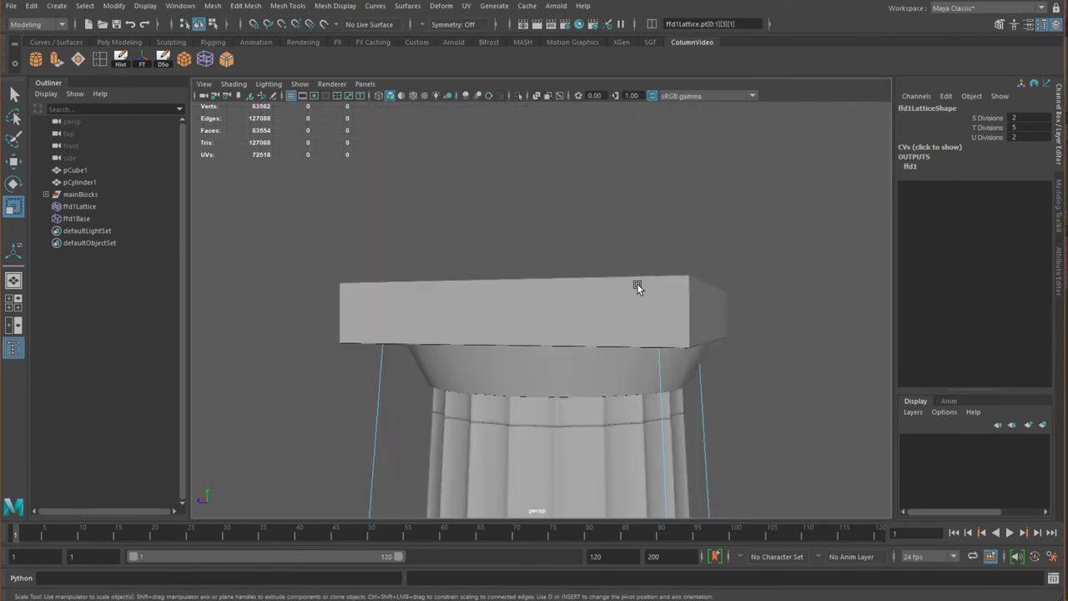
alt+drag(637, 283, 615, 264)
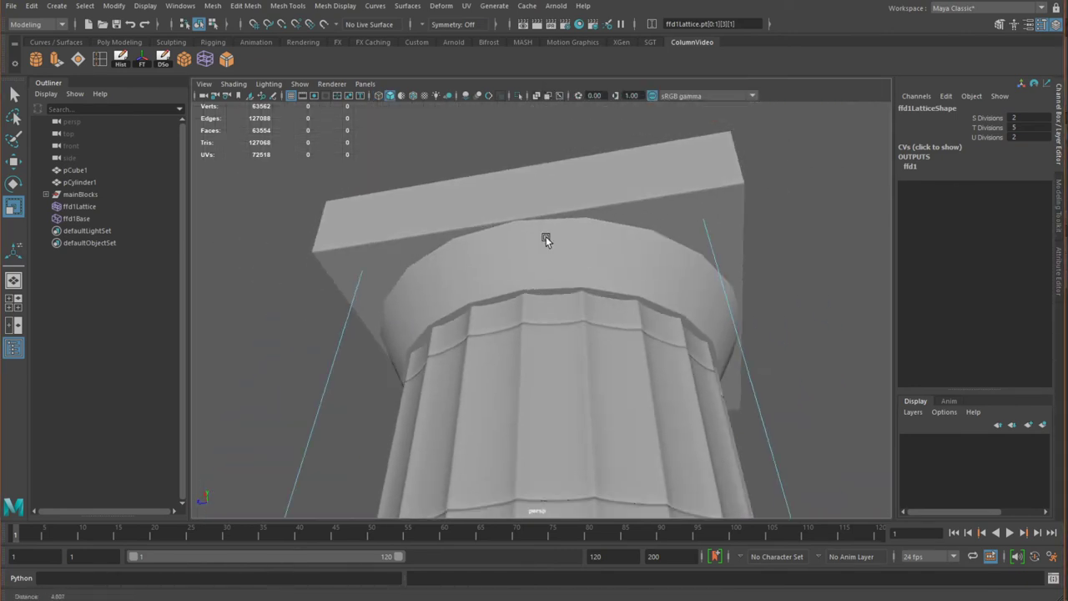
scroll(531, 250, down, 5)
alt+drag(525, 257, 494, 341)
scroll(501, 335, down, 5)
click(625, 327)
scroll(542, 368, down, 3)
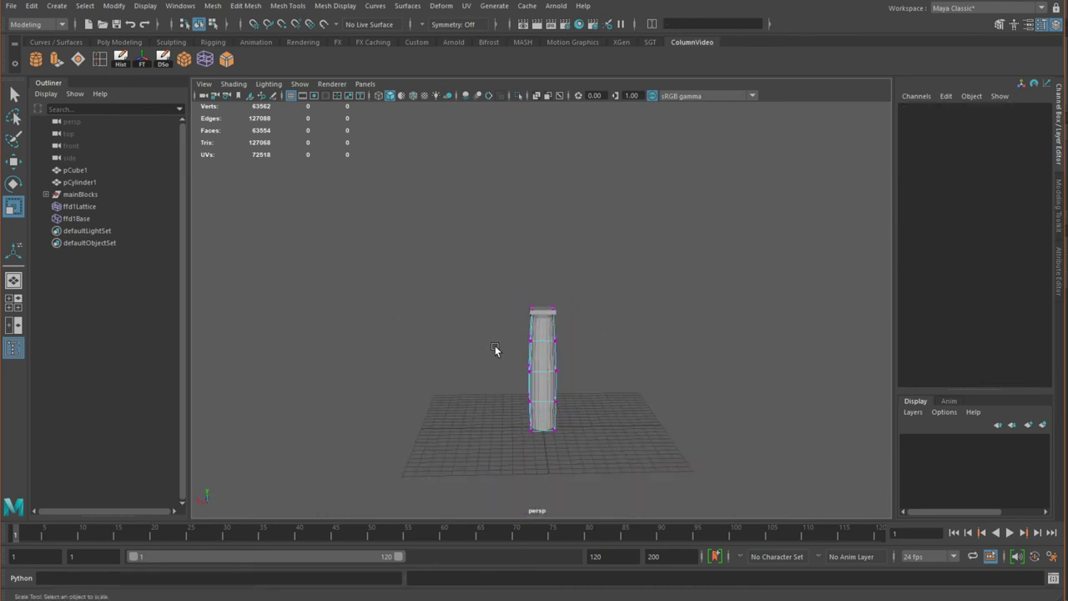
scroll(495, 347, up, 10)
alt+drag(496, 348, 646, 348)
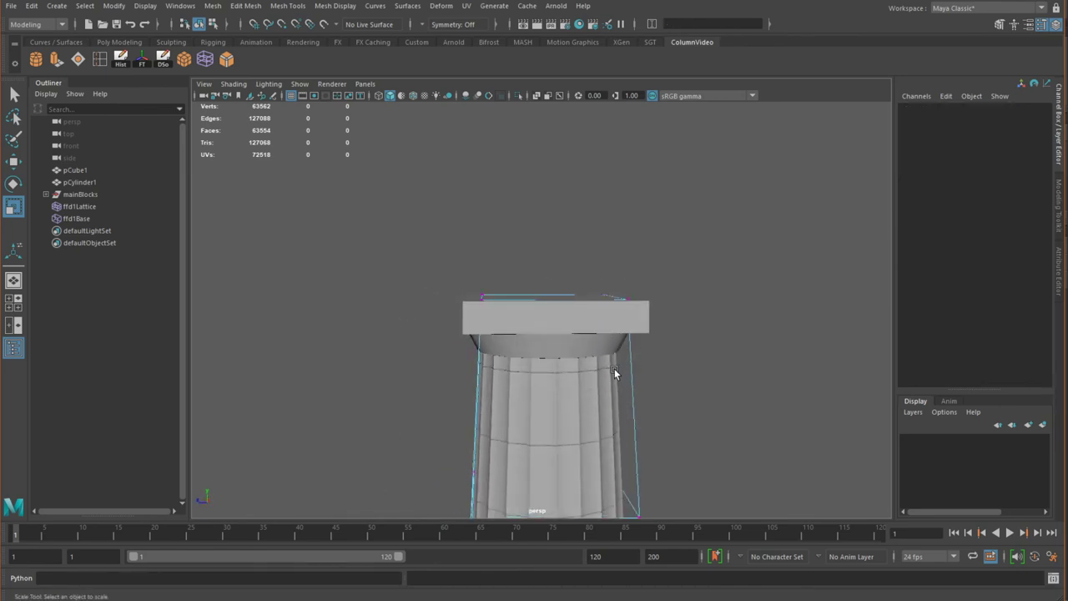
Return the lattice to object mode, clear the selection and show the full column
click(615, 373)
click(703, 370)
alt+right_drag(703, 370, 668, 286)
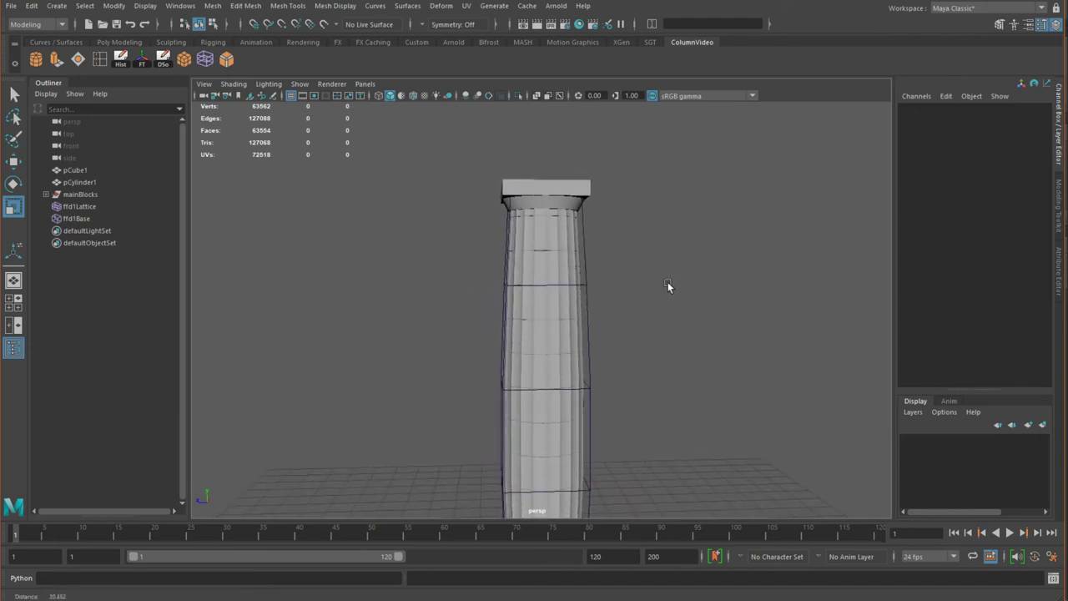
Select the flared band beneath the capital's slab and frame it in the perspective view
alt+drag(668, 282, 719, 331)
alt+right_drag(719, 331, 698, 308)
alt+middle_drag(698, 308, 676, 253)
alt+drag(677, 253, 650, 294)
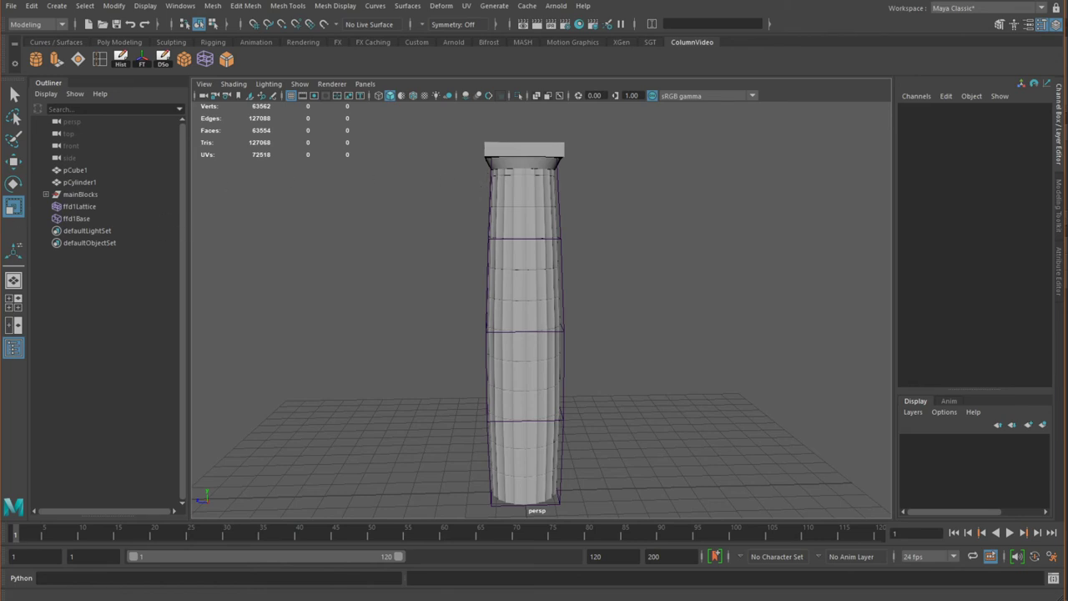
scroll(460, 270, up, 5)
alt+middle_drag(472, 274, 533, 499)
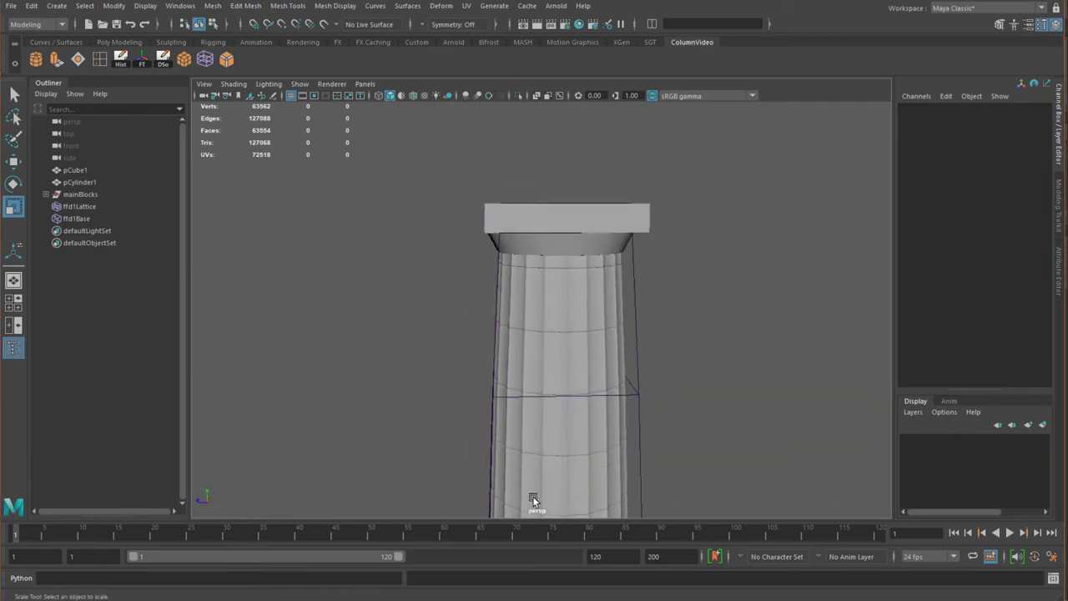
scroll(524, 244, up, 3)
click(539, 171)
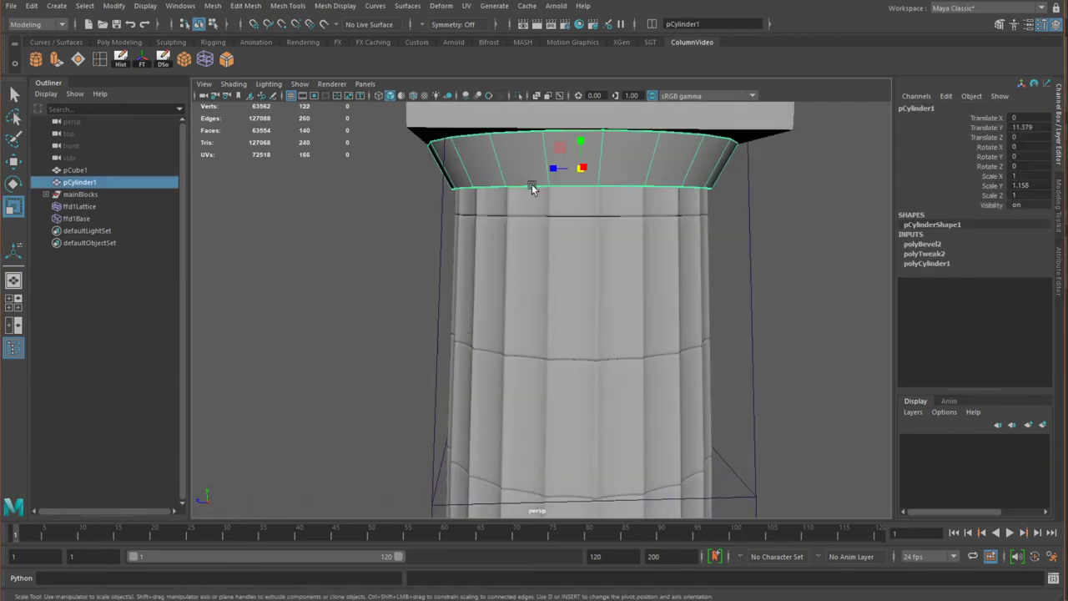
key(f)
alt+drag(479, 294, 565, 301)
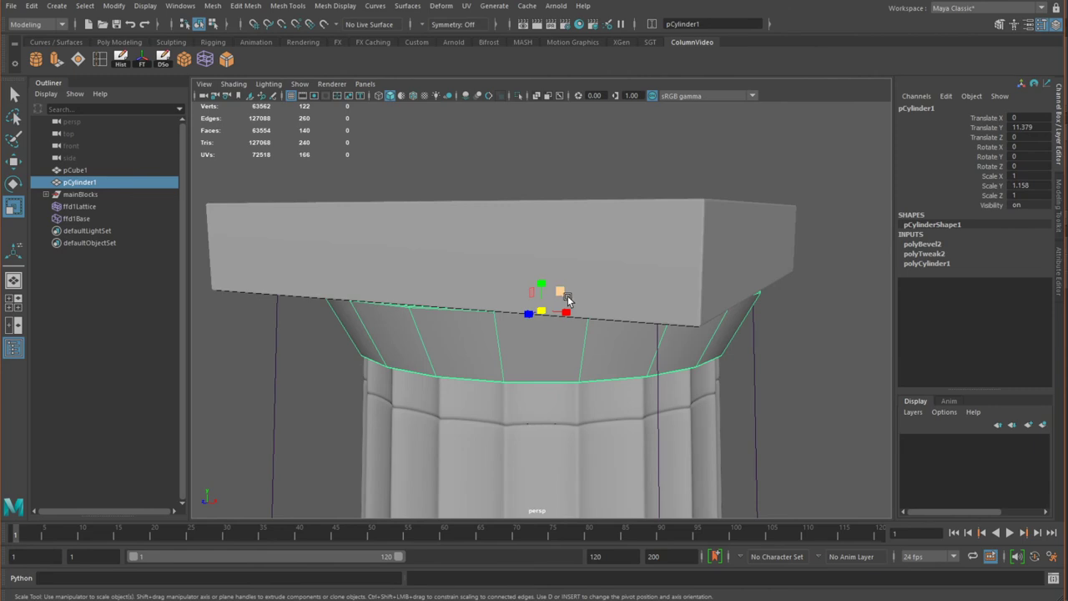
Insert three edge loops around the flared band: a close pair above its lower rim and one just above the rim
key(w)
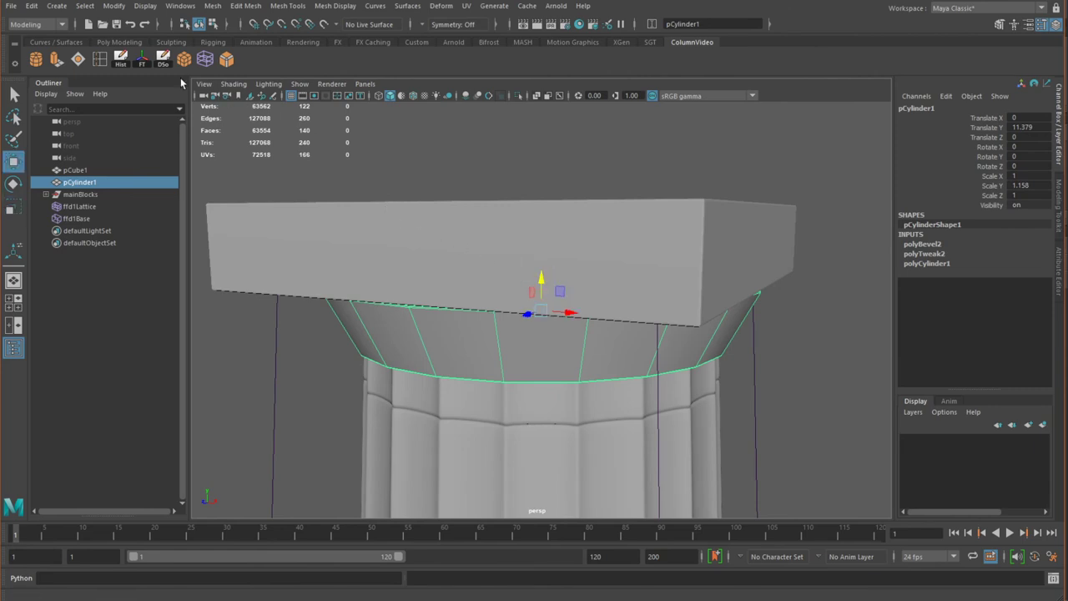
click(99, 59)
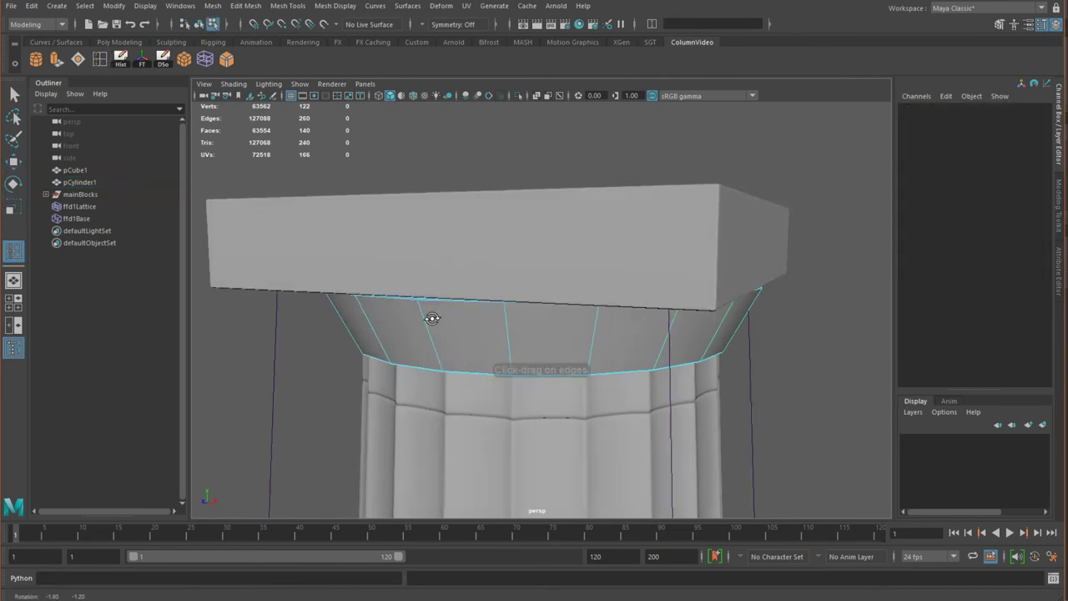
scroll(434, 310, up, 5)
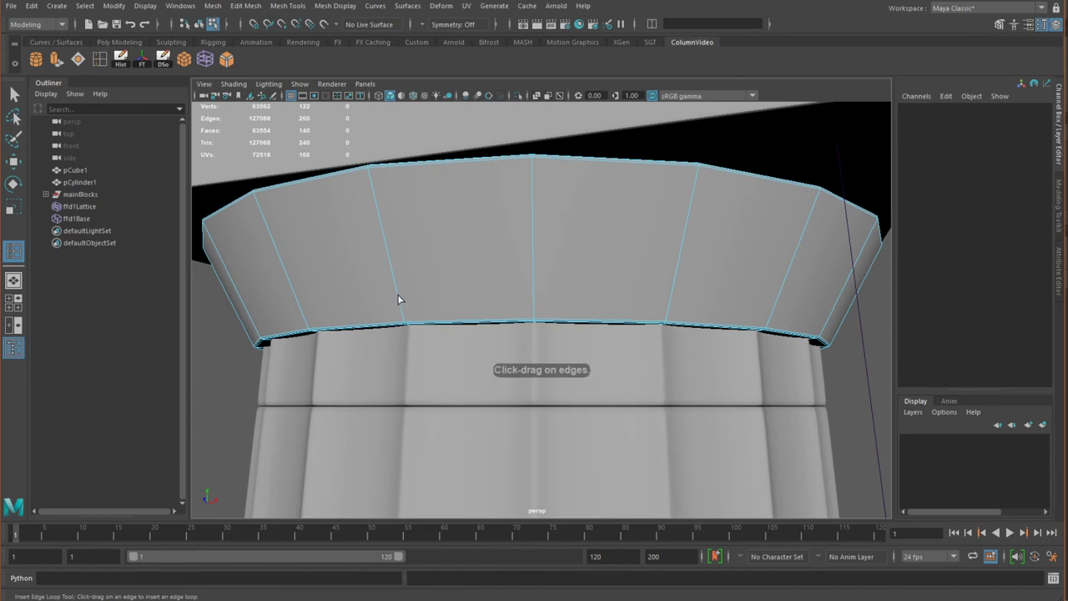
drag(399, 299, 399, 294)
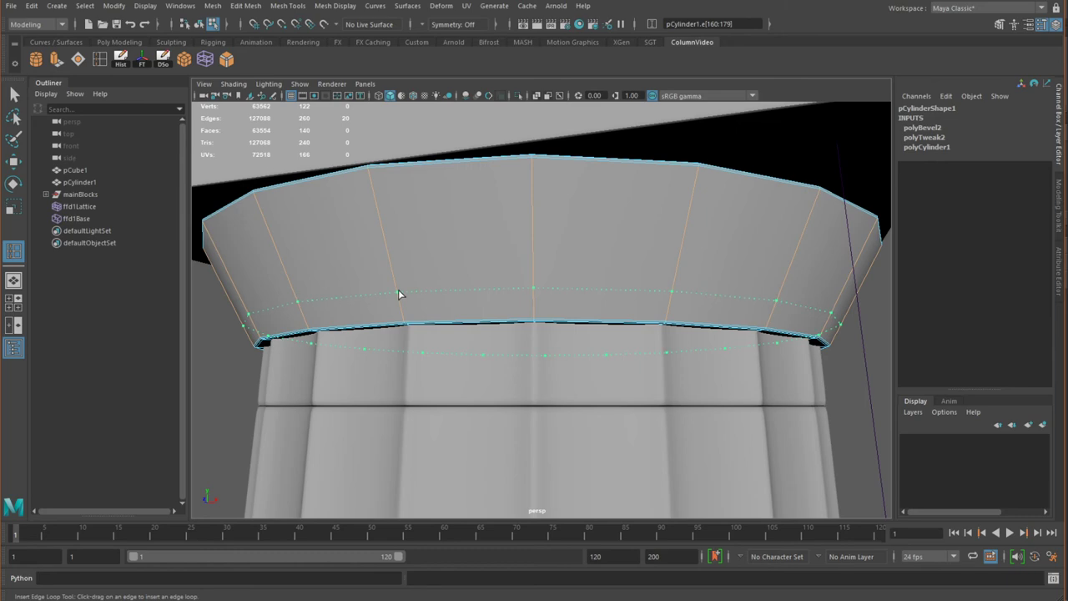
drag(399, 294, 289, 349)
scroll(289, 349, up, 6)
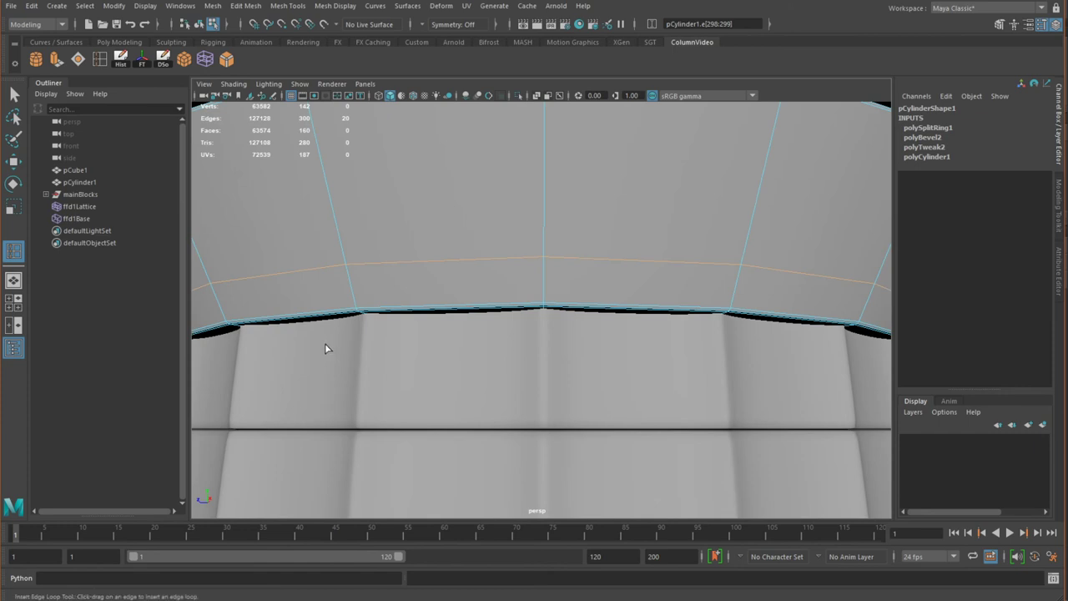
alt+drag(350, 322, 397, 355)
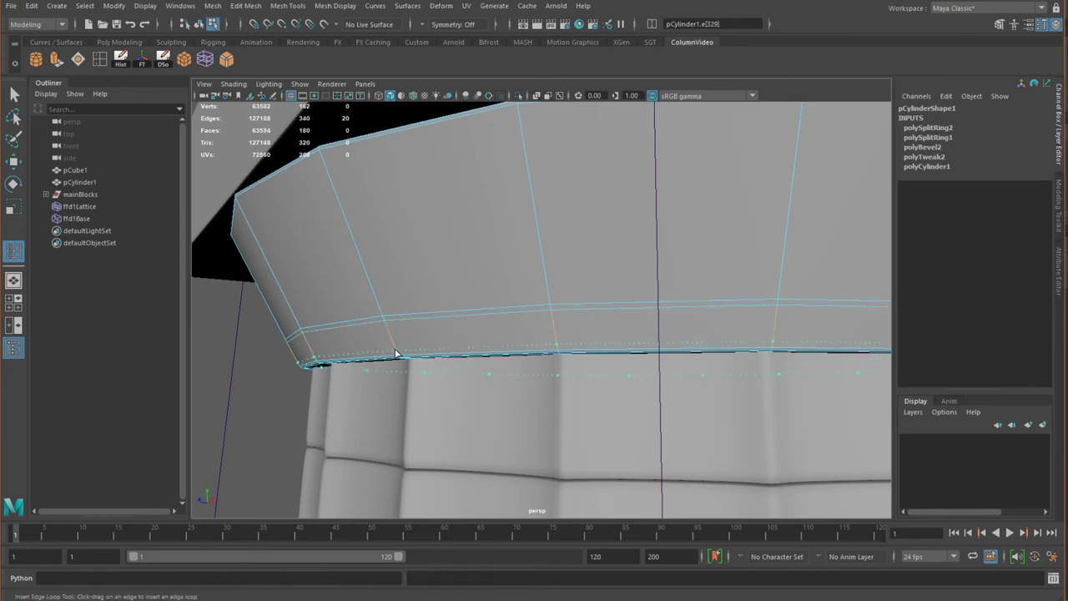
mouse_move(394, 349)
mouse_down()
mouse_move(437, 353)
mouse_move(374, 344)
mouse_up()
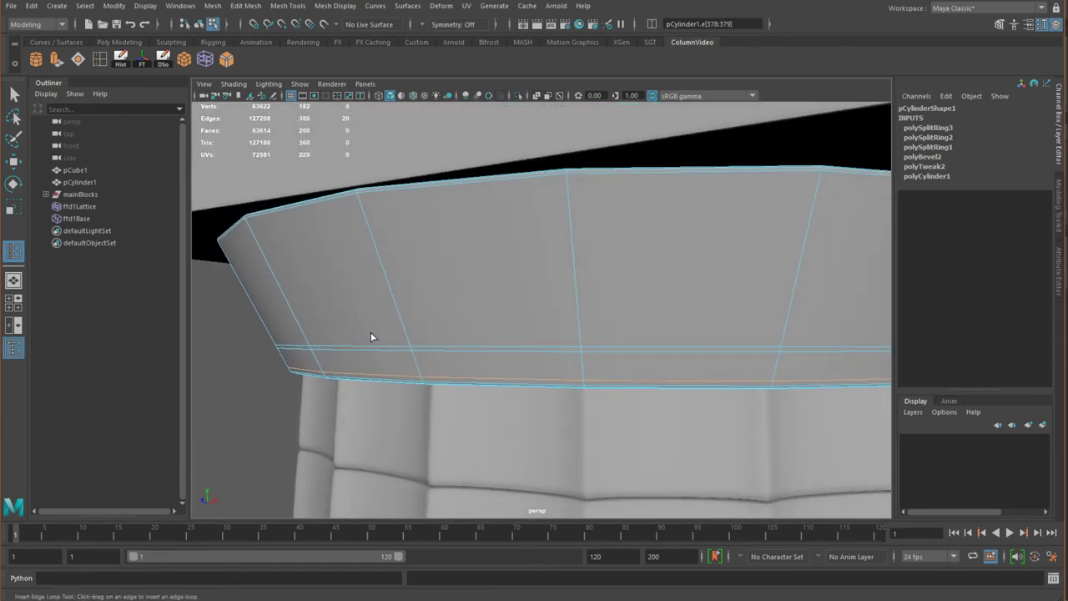
key(q)
Select the two narrow face loops near the bottom of the flared band, all the way around
scroll(465, 322, down, 5)
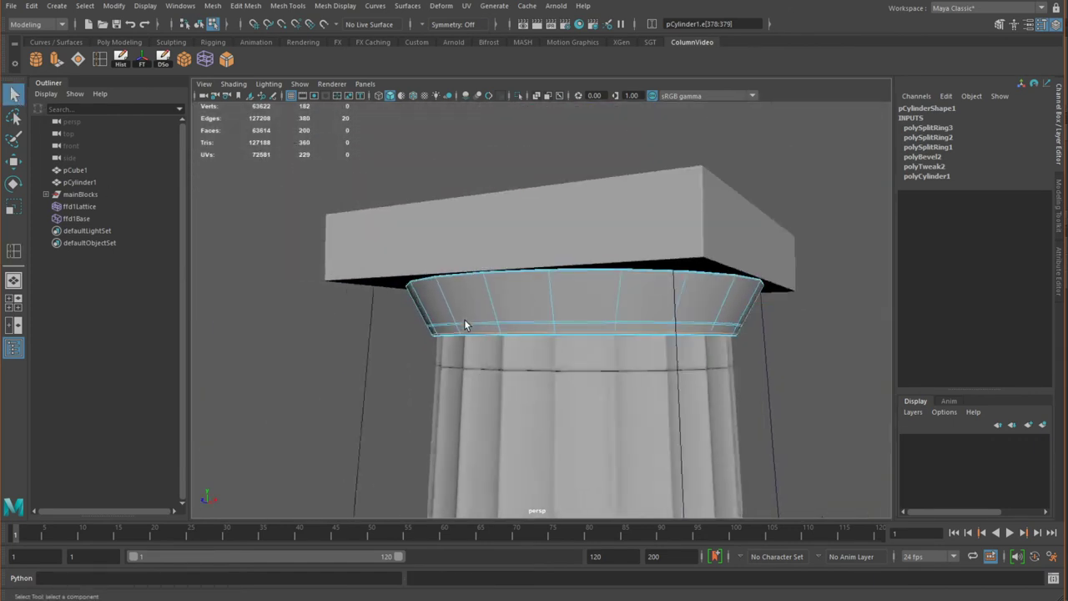
scroll(464, 322, up, 6)
scroll(477, 375, up, 3)
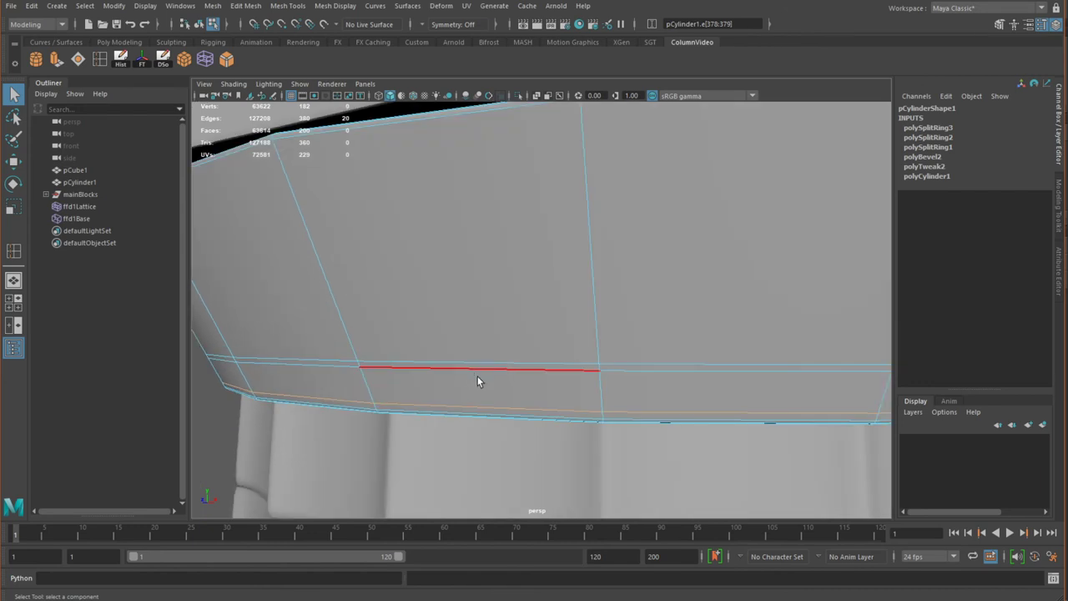
right_drag(385, 360, 388, 323)
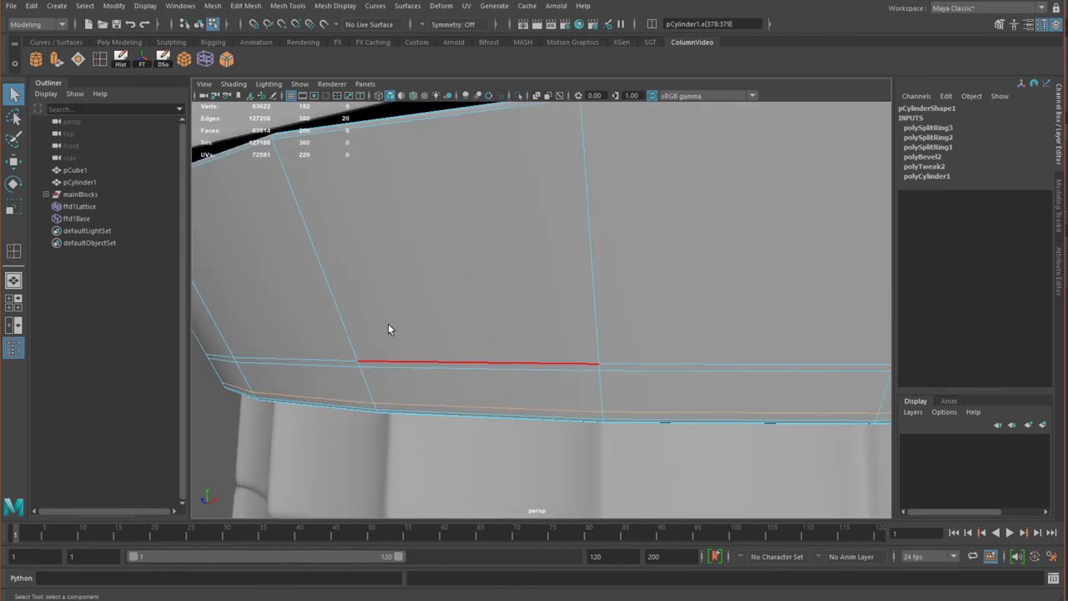
click(343, 360)
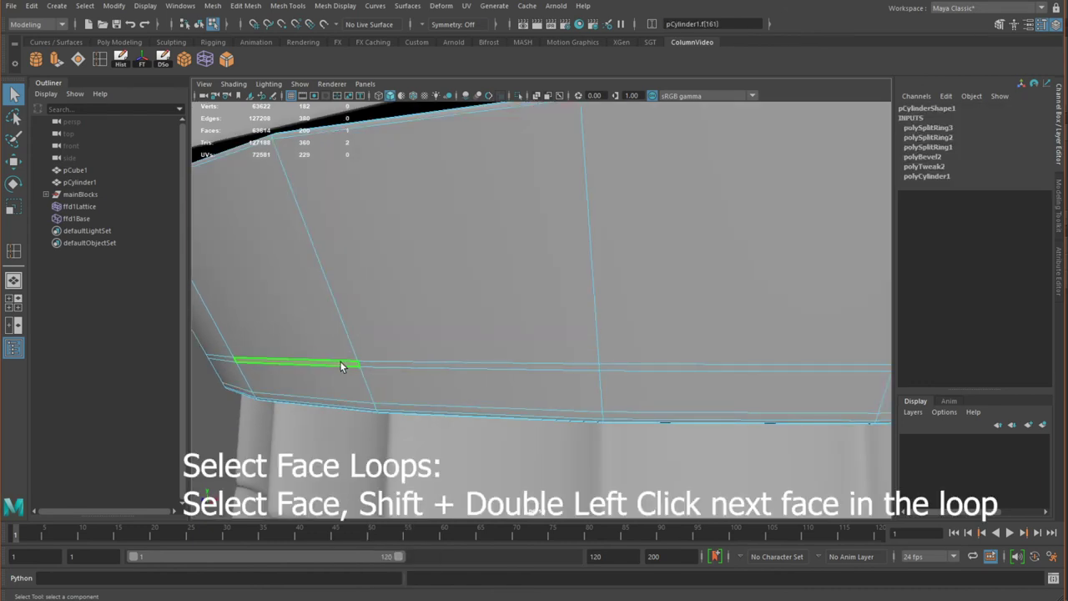
shift+double_click(397, 365)
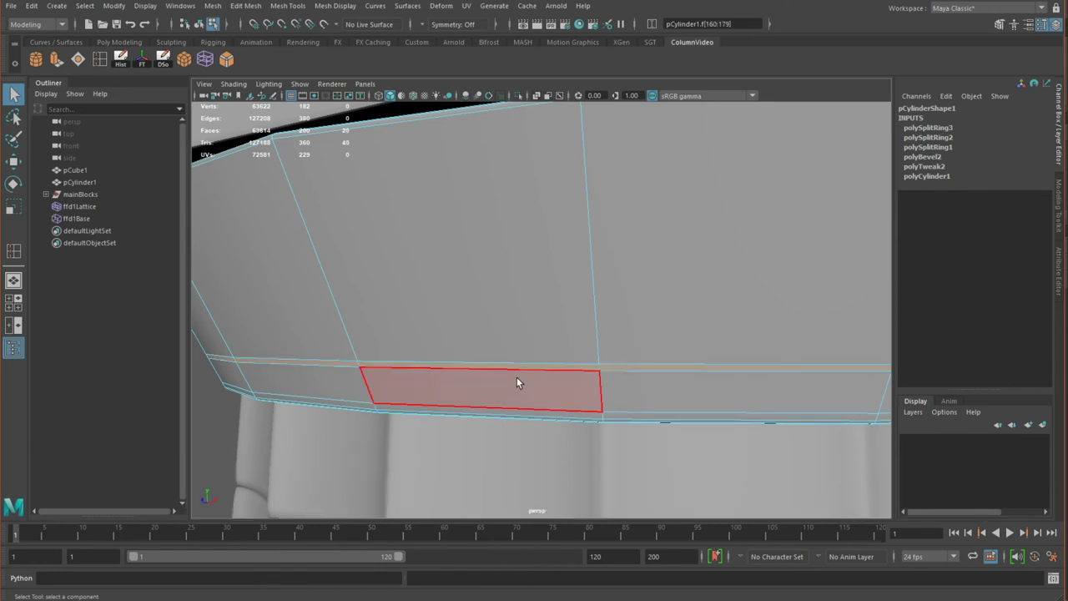
shift+click(331, 401)
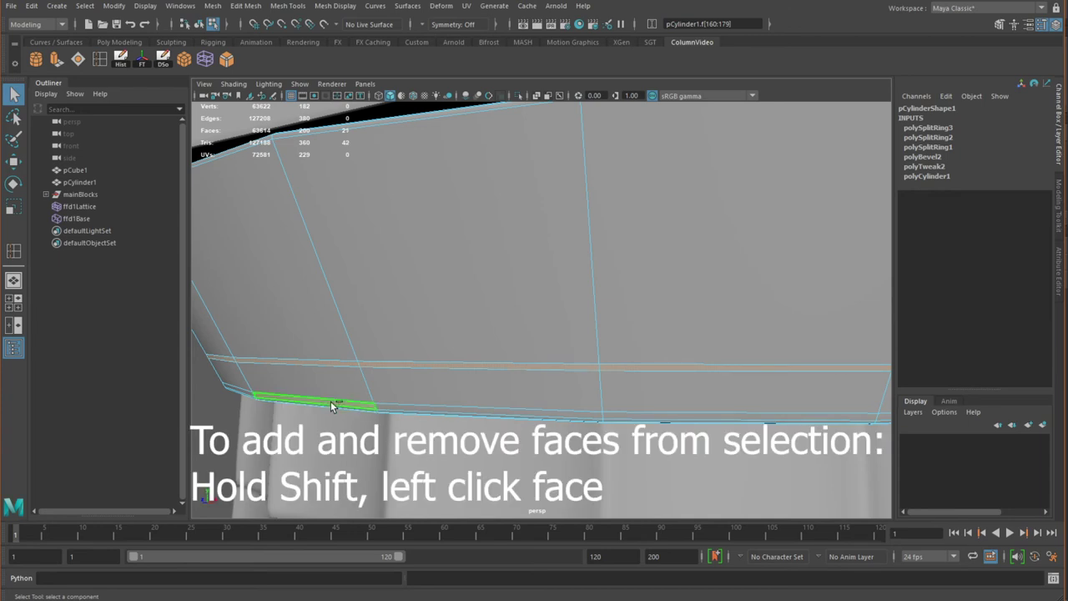
shift+double_click(395, 409)
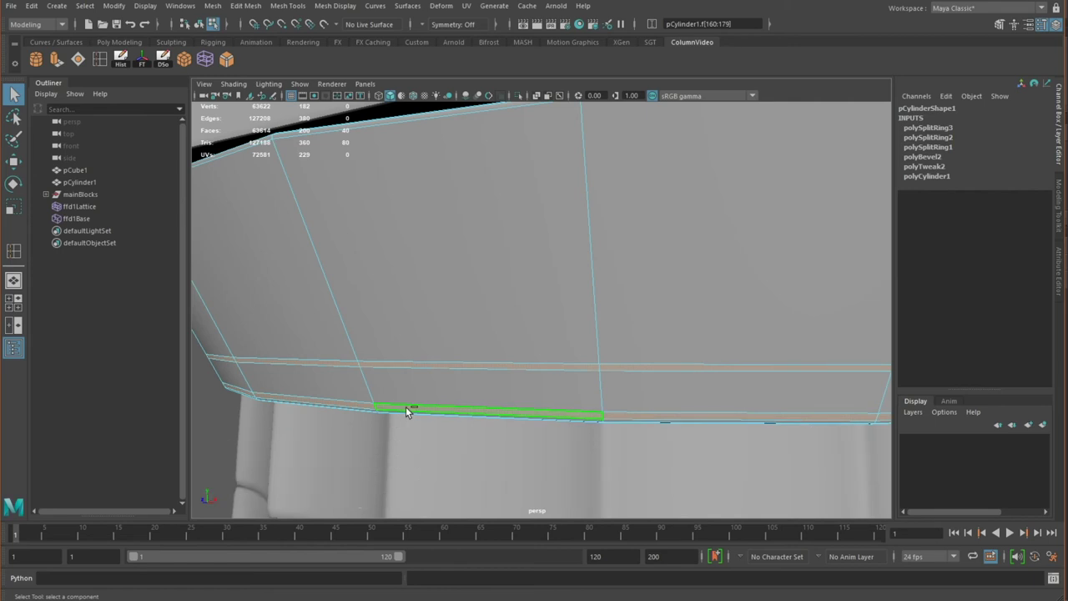
Extrude the two selected face loops with a thickness of 0.001
alt+right_drag(585, 421, 311, 276)
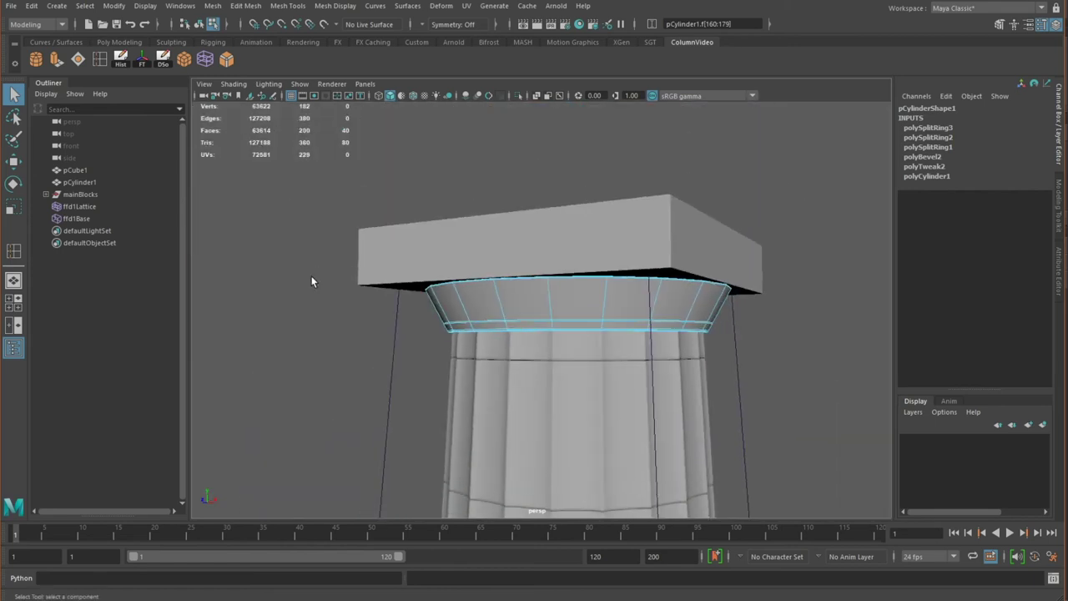
alt+right_drag(426, 321, 640, 389)
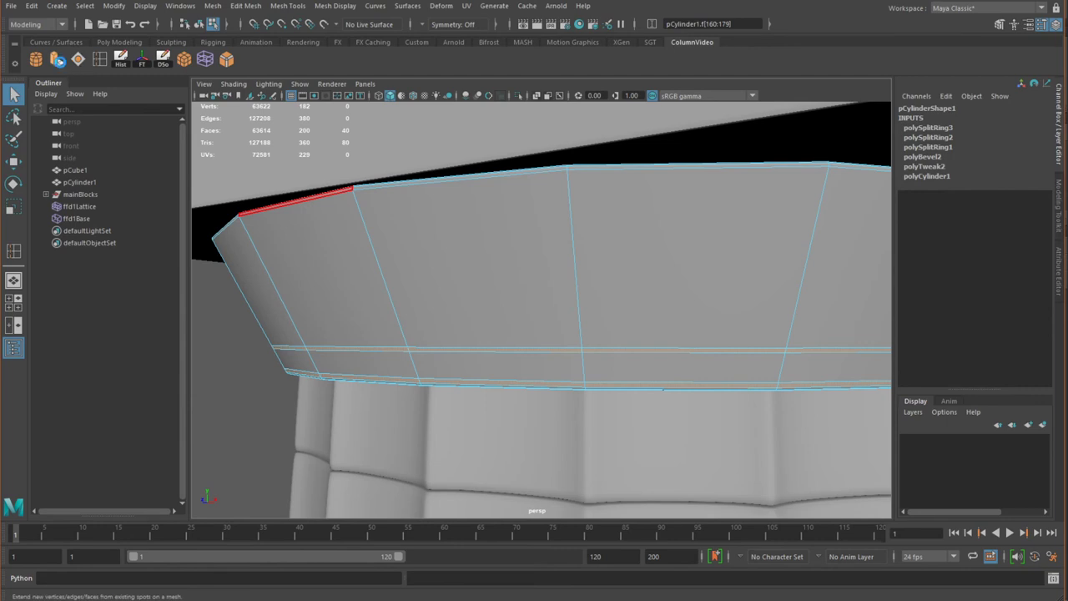
click(57, 62)
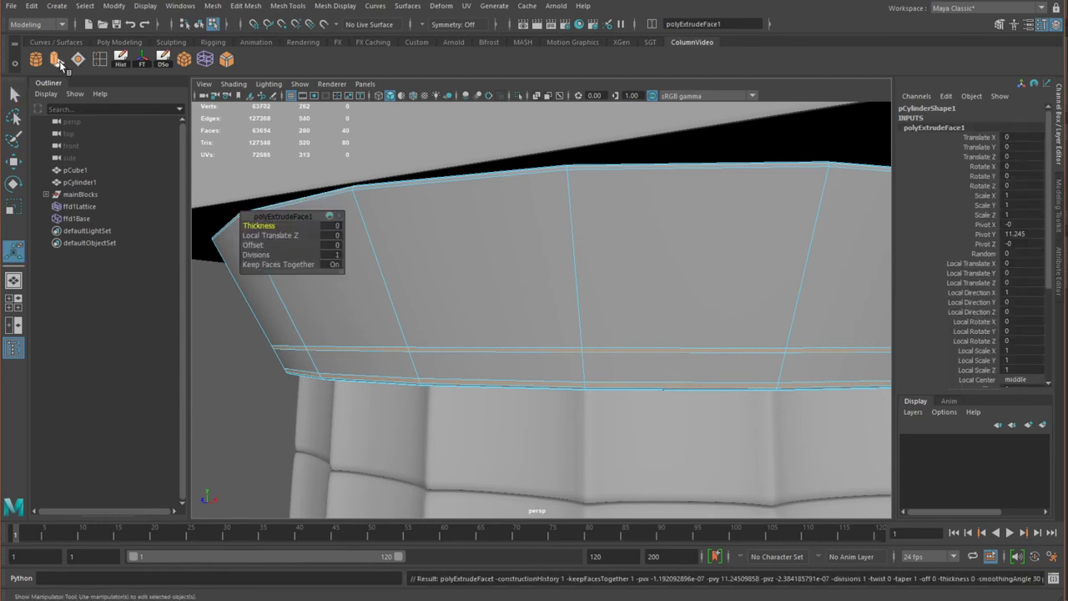
click(334, 226)
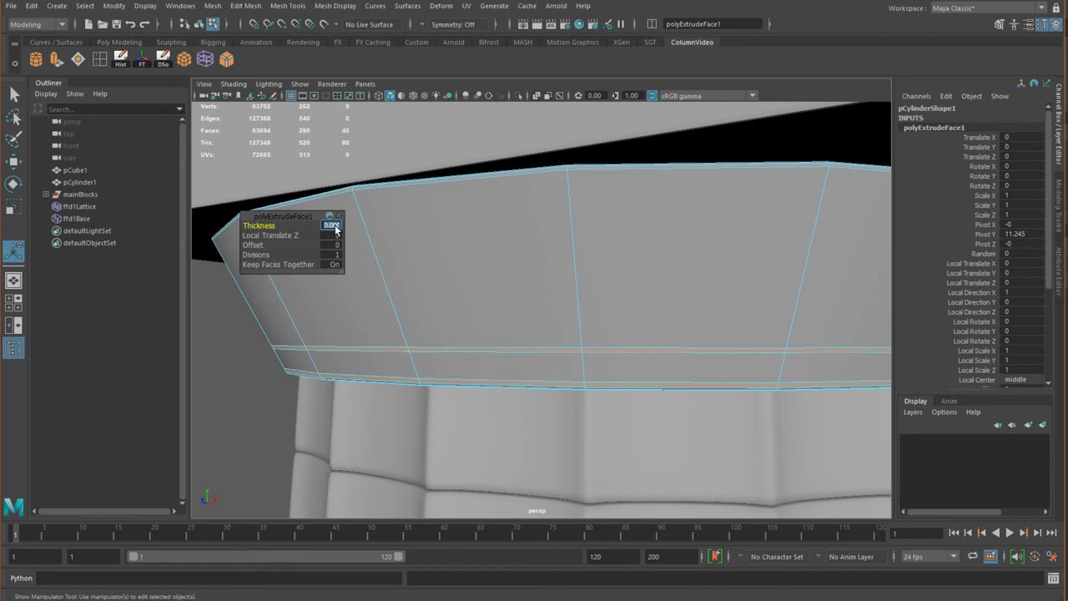
text(1)
key(Return)
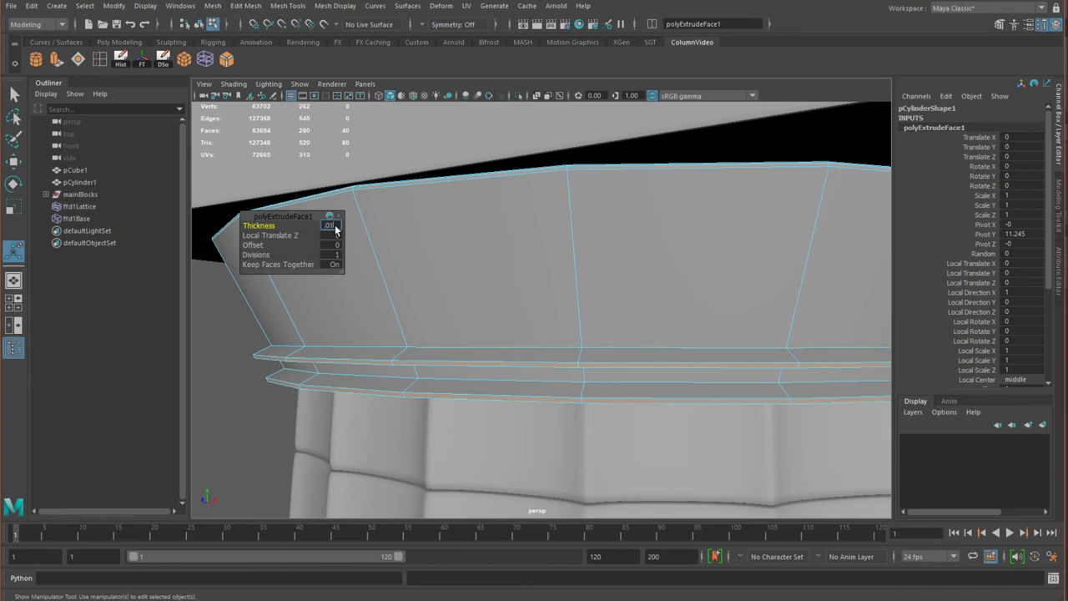
key(Return)
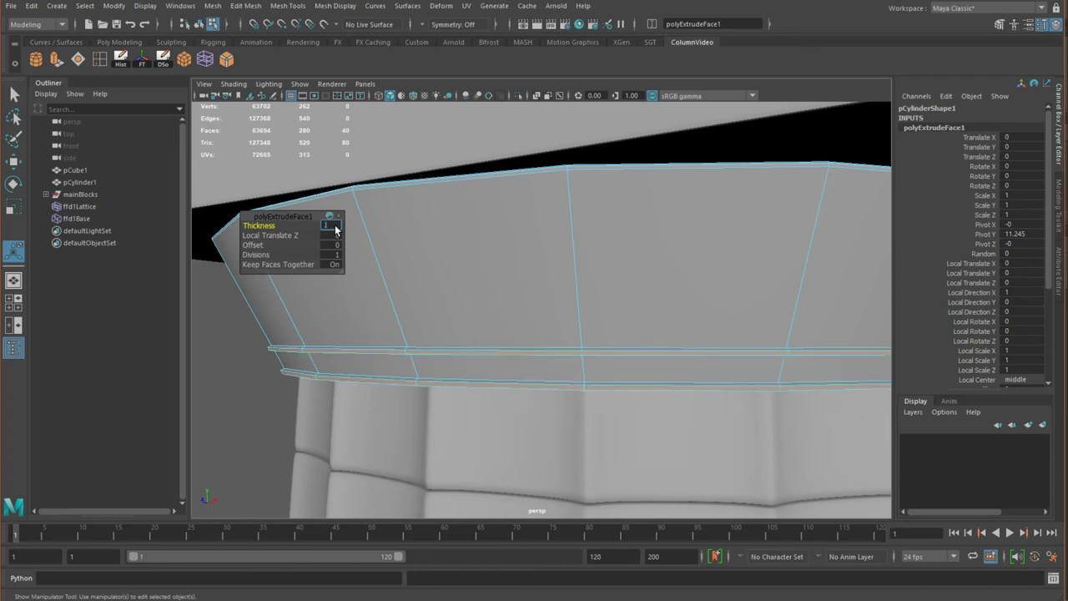
key(Return)
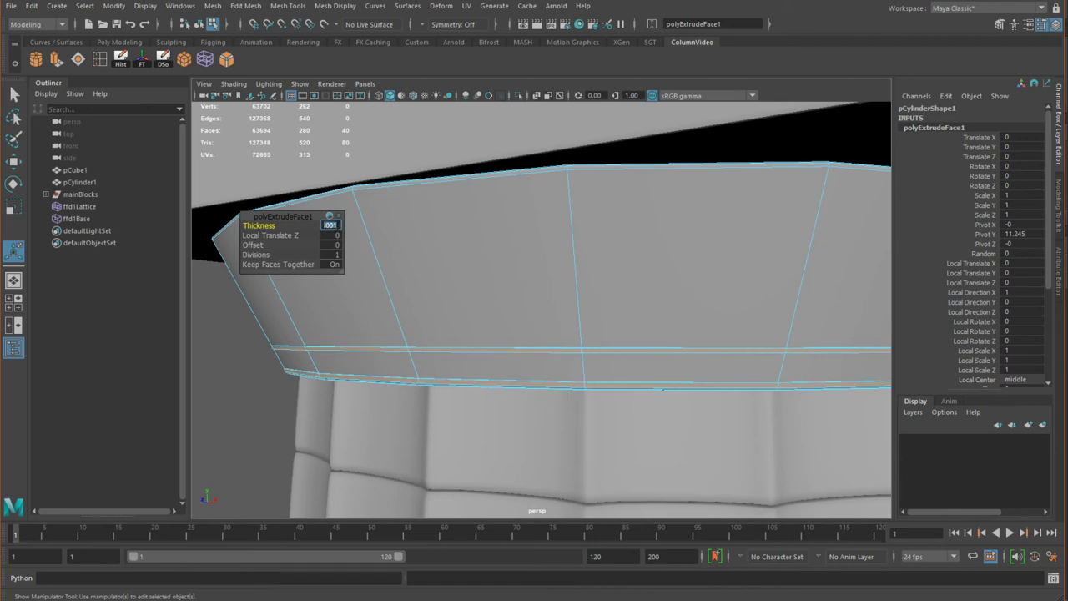
Extrude the same two face loops again with a thickness of 0.003
alt+right_drag(365, 252, 543, 352)
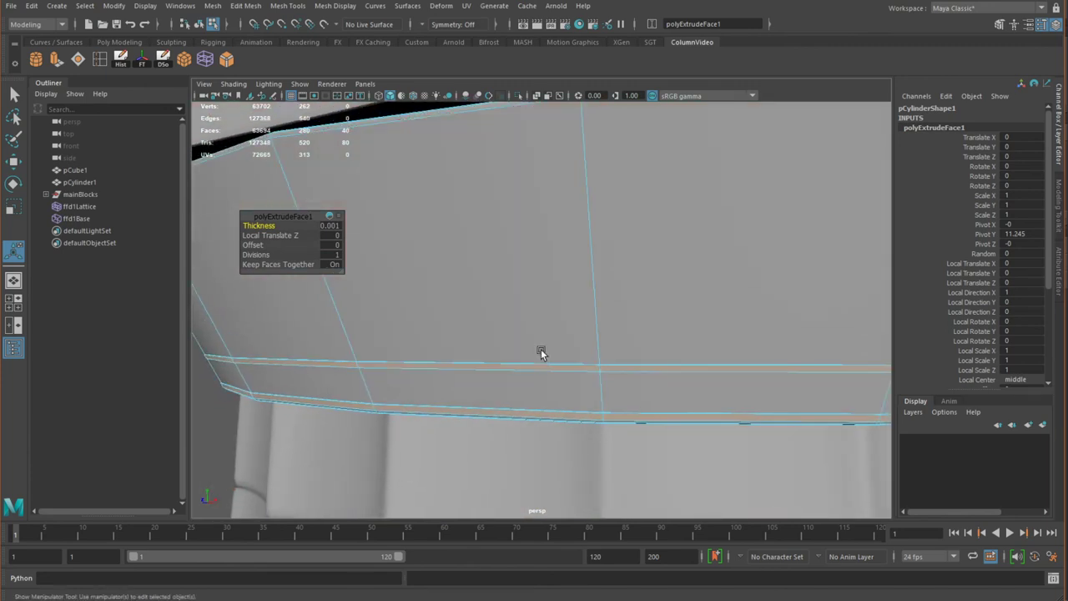
click(56, 61)
click(336, 225)
text(1)
key(Return)
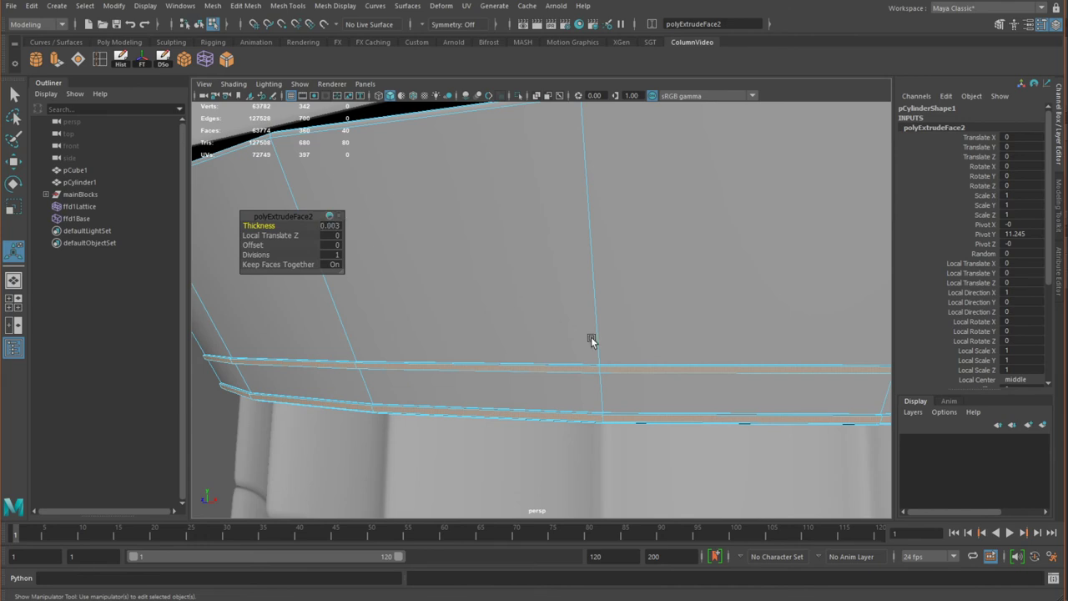
Return the flared band to object mode, turn on its smooth preview and examine the two thin ridges with nothing selected
scroll(592, 336, down, 5)
right_drag(481, 286, 531, 270)
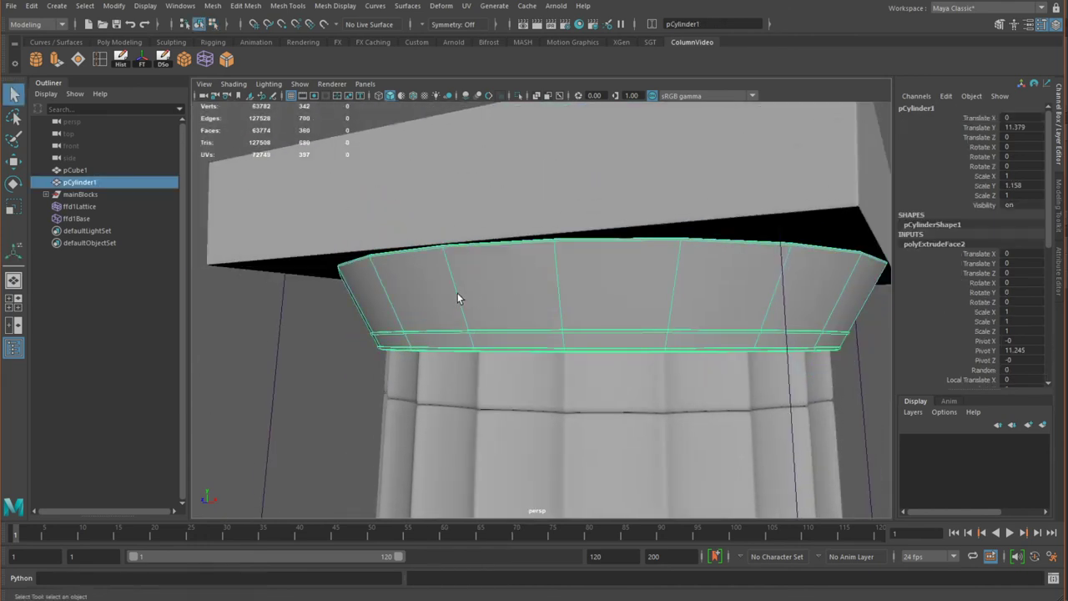
key(3)
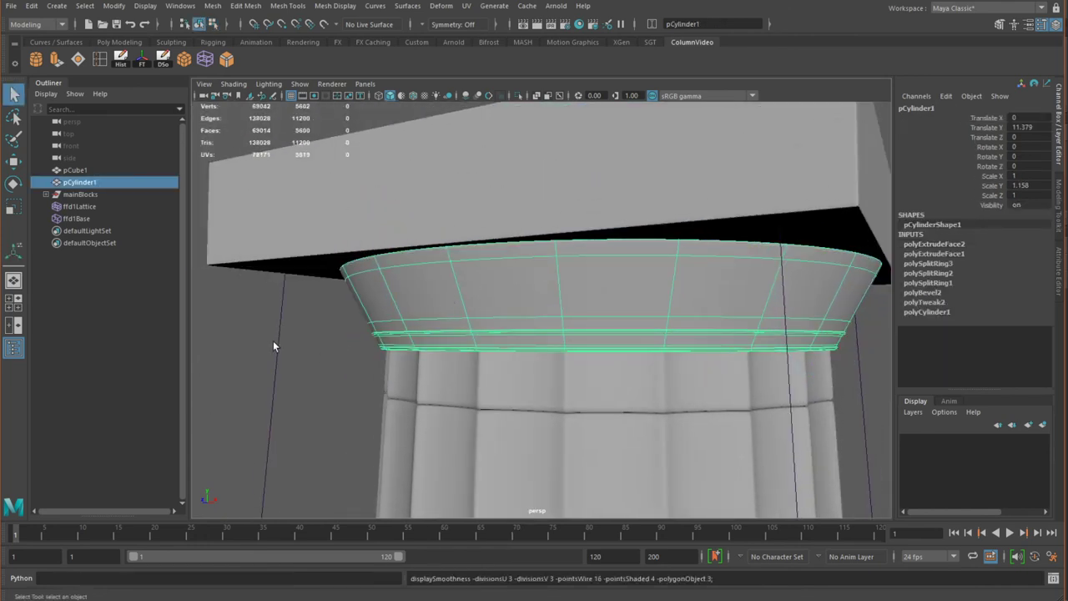
click(275, 346)
alt+drag(275, 345, 615, 358)
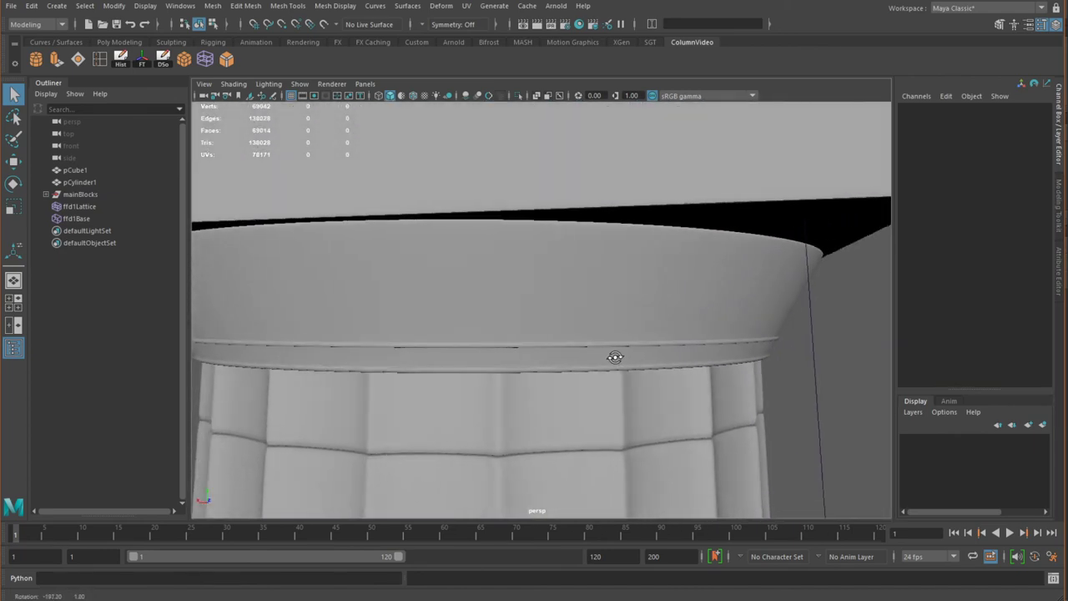
alt+right_drag(615, 358, 728, 347)
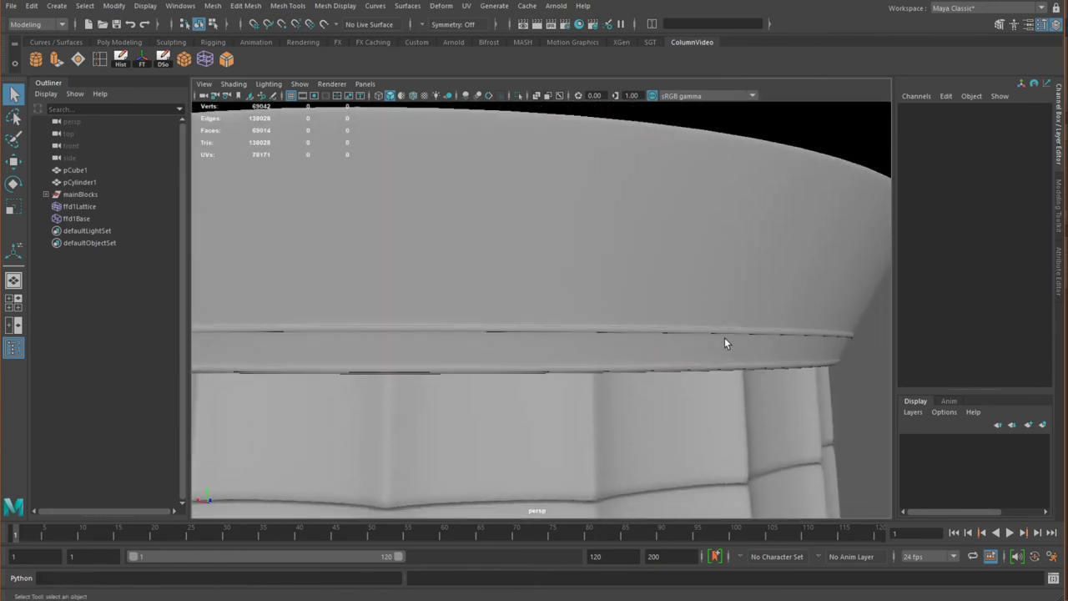
alt+right_drag(725, 345, 676, 366)
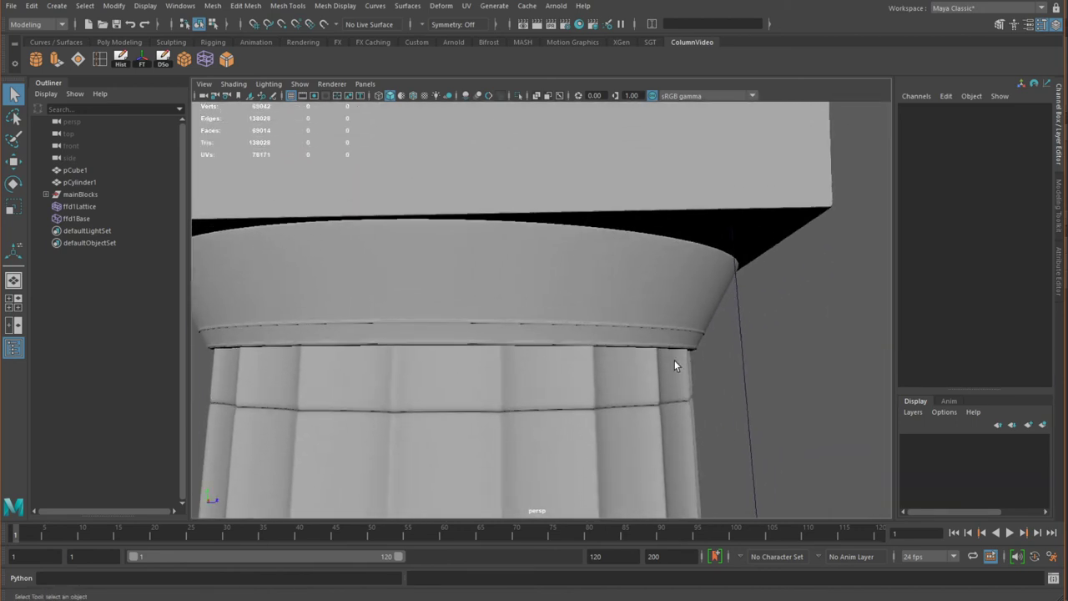
Select the flared band and turn off its smooth preview, showing its lower ridges up close
alt+drag(682, 362, 565, 357)
click(634, 352)
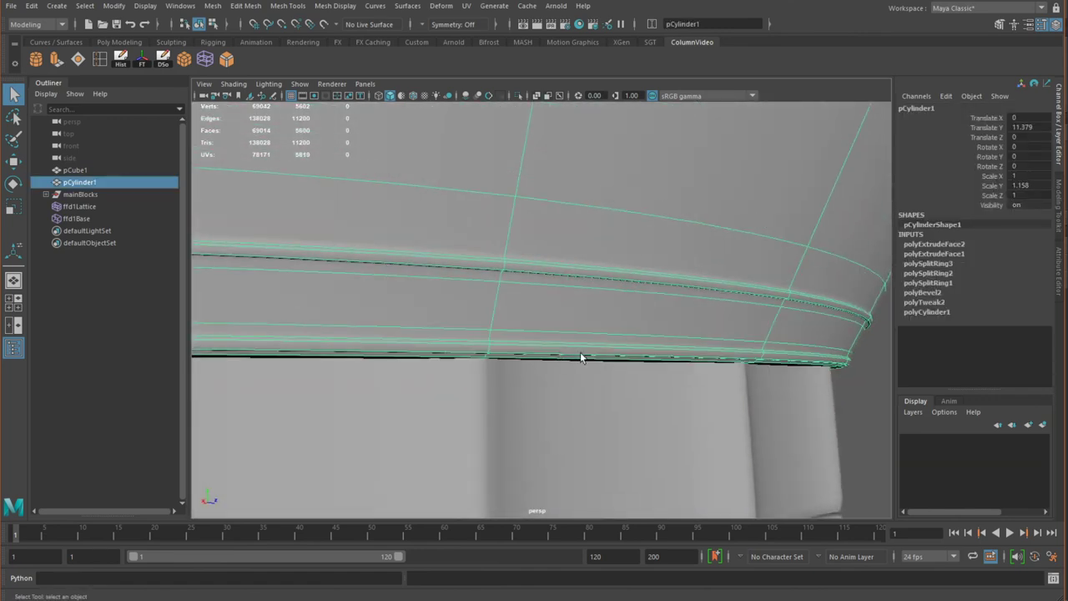
key(1)
alt+right_drag(638, 343, 685, 364)
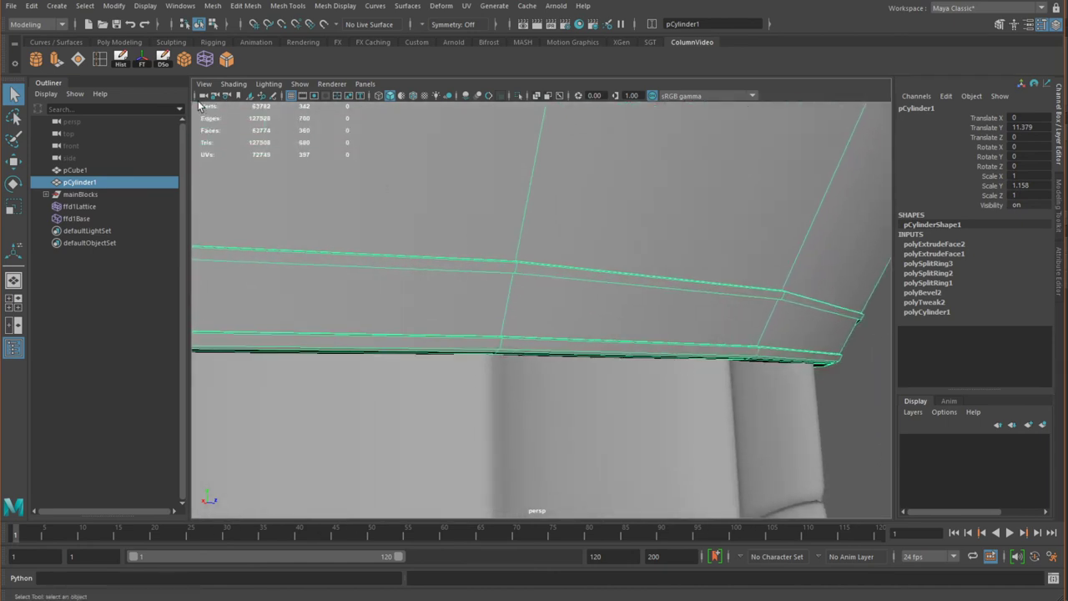
Insert six horizontal edge loops around the flared band between its two lower ridges
click(100, 60)
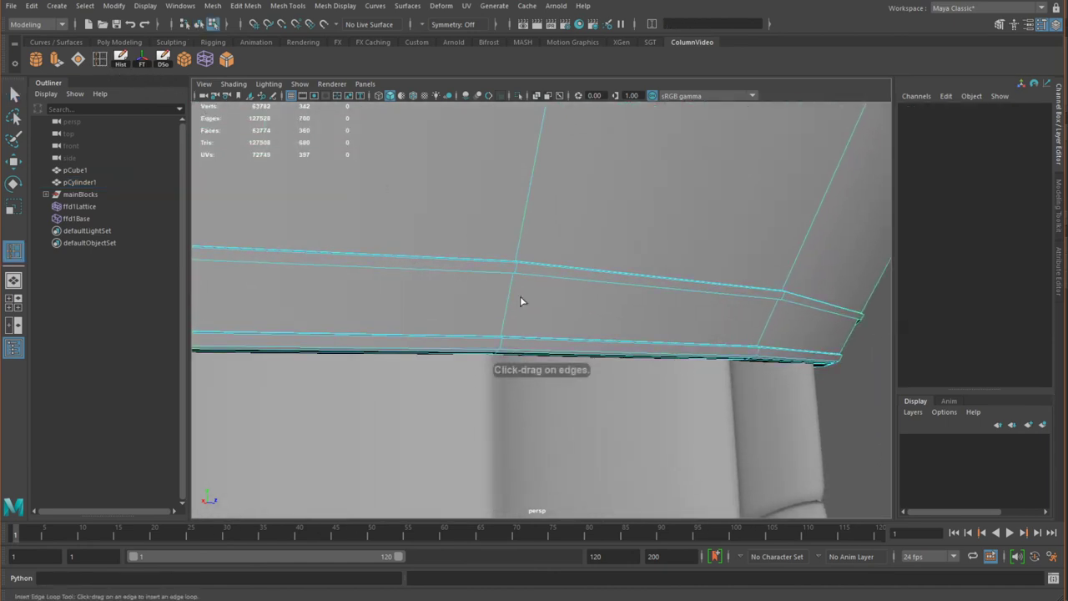
drag(512, 286, 505, 320)
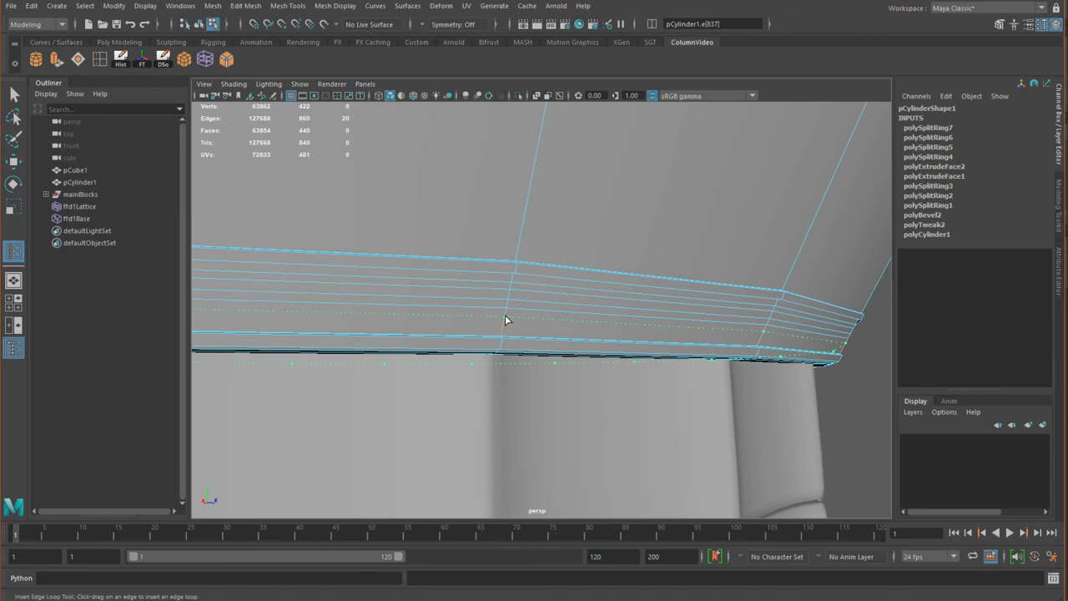
drag(504, 321, 504, 324)
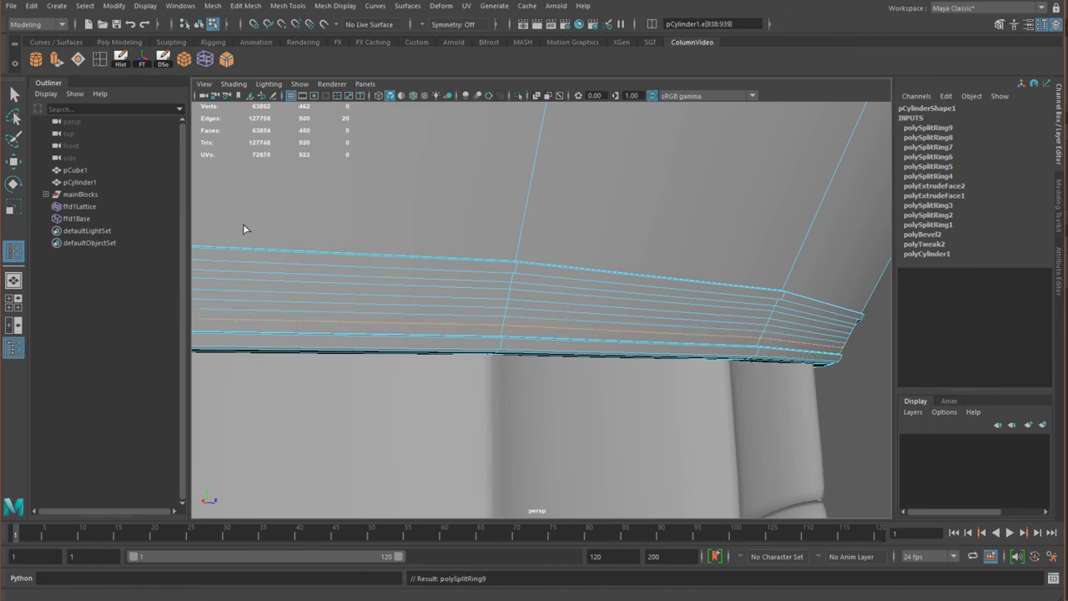
key(q)
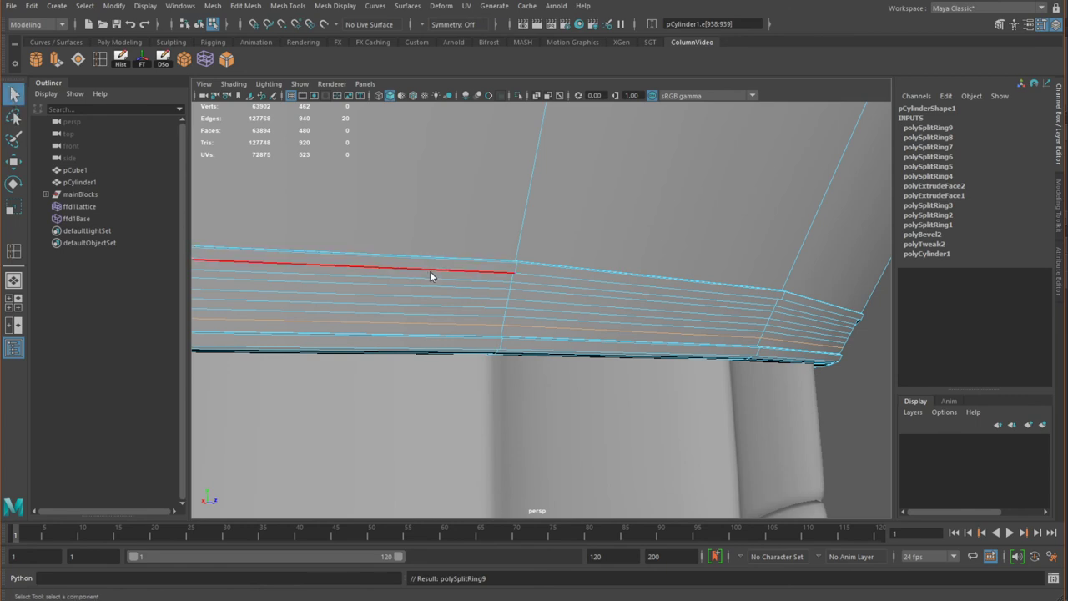
Select three alternating face loops between the two ridges of the flared band and extrude them with a thickness of 0.001
right_drag(430, 271, 429, 302)
click(538, 298)
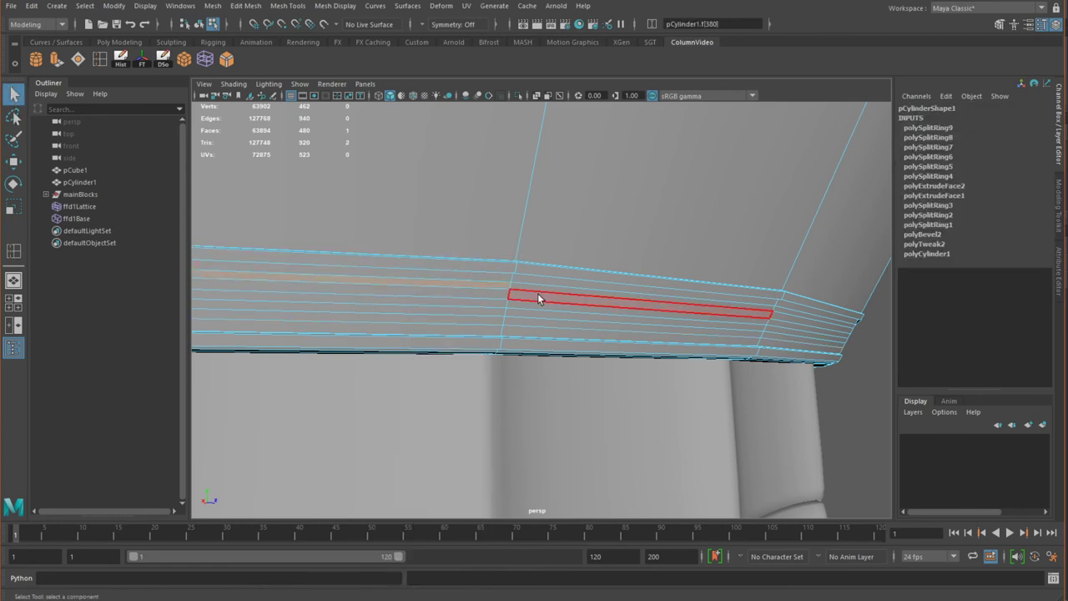
double_click(486, 304)
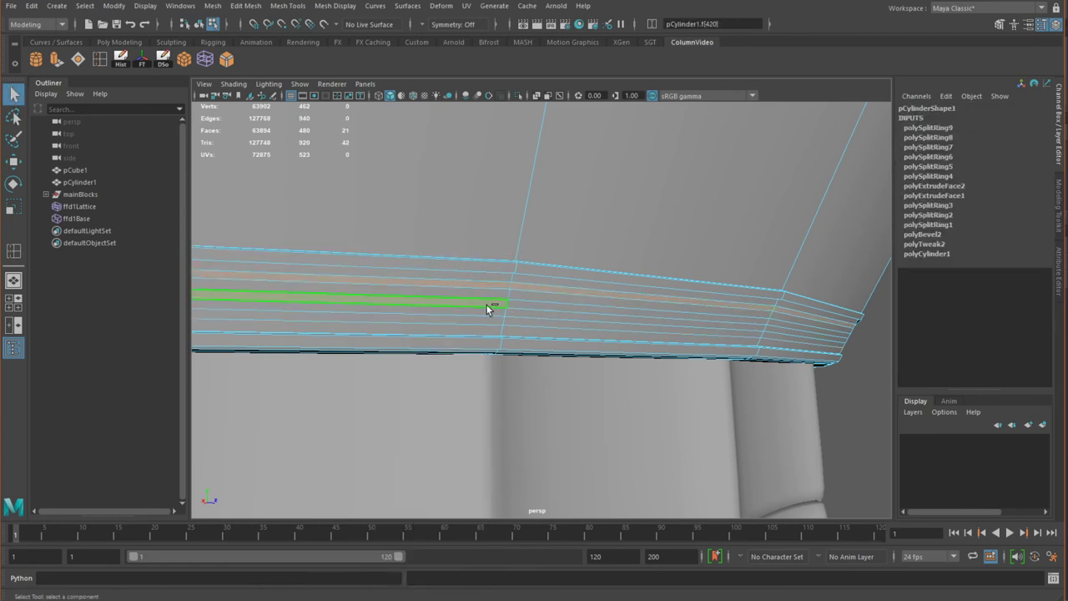
shift+double_click(523, 324)
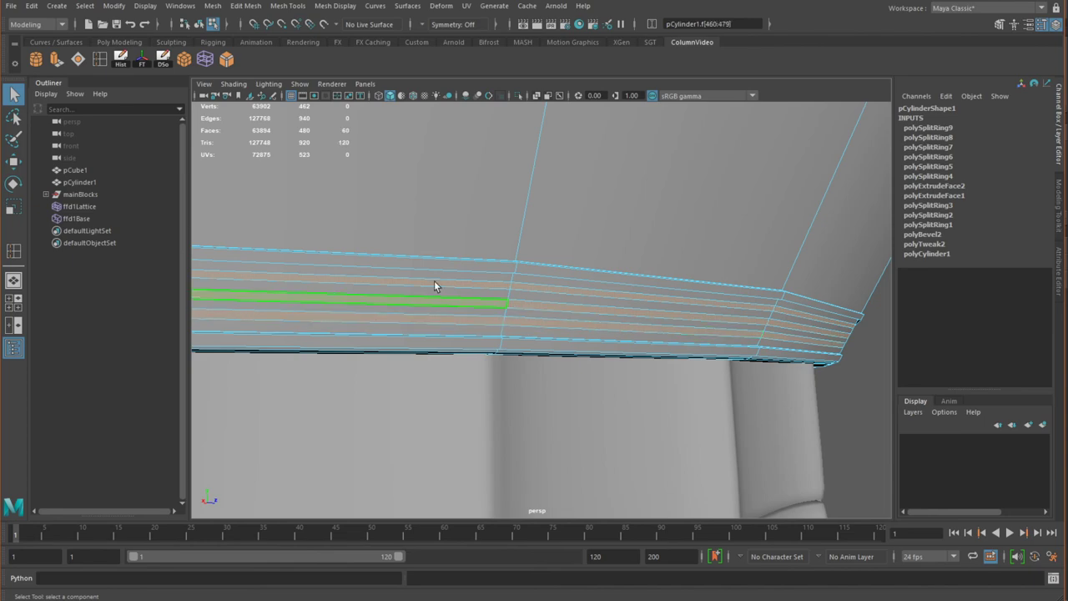
alt+right_drag(434, 281, 315, 276)
alt+drag(315, 276, 375, 298)
alt+right_drag(375, 298, 420, 299)
alt+middle_drag(420, 299, 607, 275)
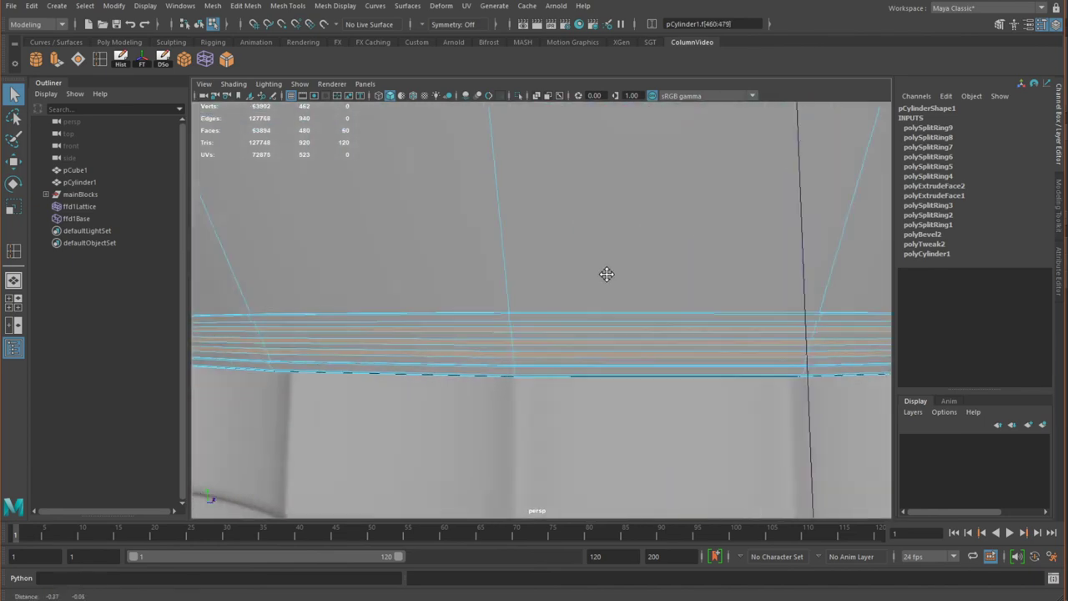
alt+drag(607, 274, 504, 283)
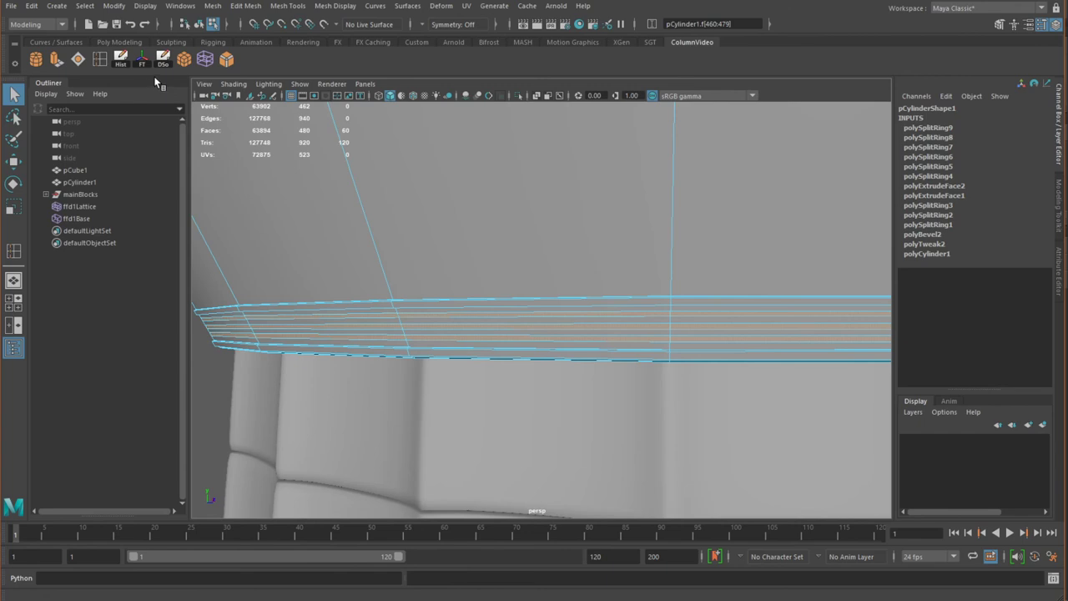
click(55, 60)
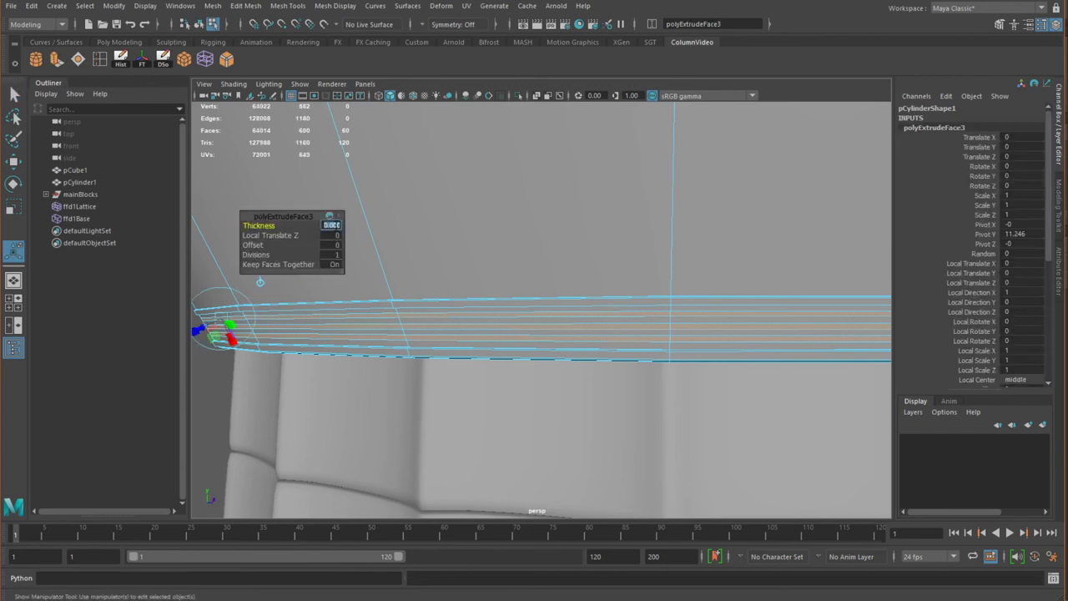
text(1)
key(Return)
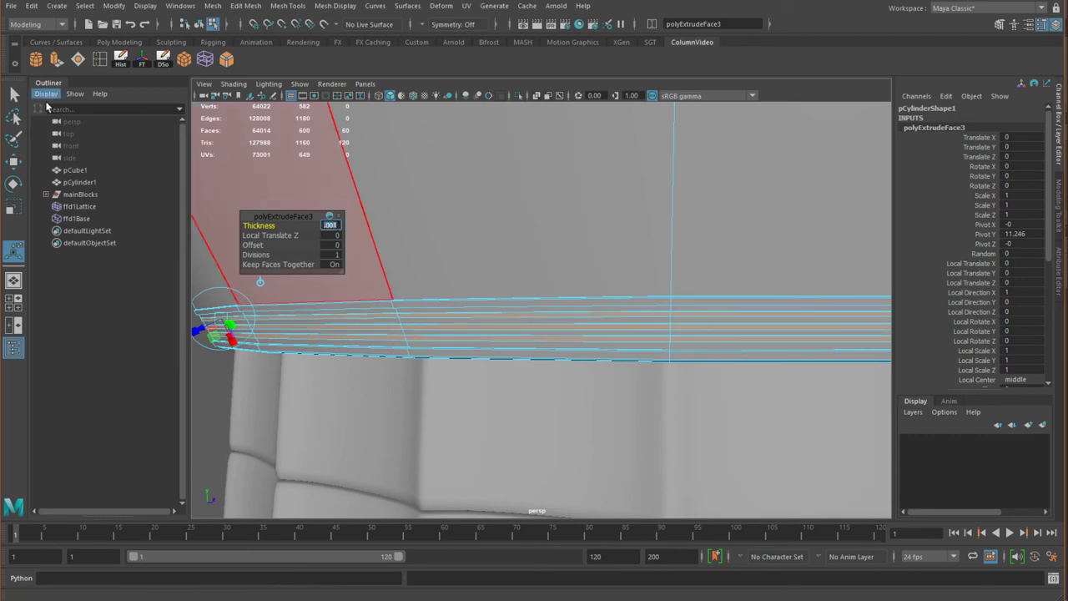
Return the flared band to object mode and turn on its smooth preview
click(13, 95)
scroll(422, 288, down, 5)
right_drag(422, 272, 474, 252)
click(468, 292)
key(3)
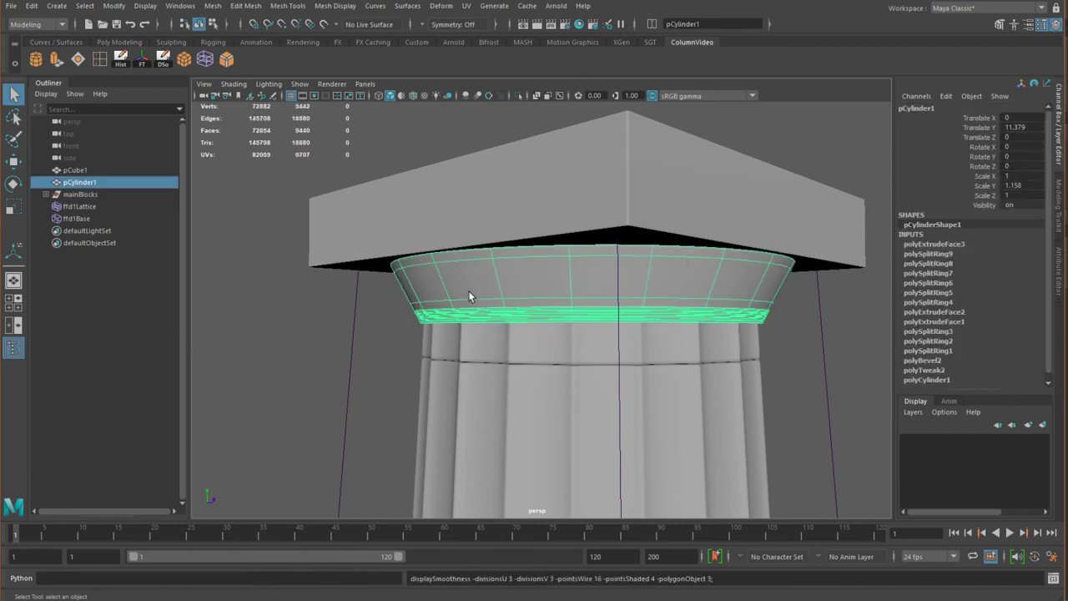
Clear the selection and examine the capital and the fluted shaft from top to base
click(291, 328)
alt+drag(292, 328, 360, 331)
alt+right_drag(360, 331, 583, 394)
alt+drag(583, 394, 364, 321)
alt+right_drag(365, 322, 410, 298)
alt+drag(410, 298, 475, 303)
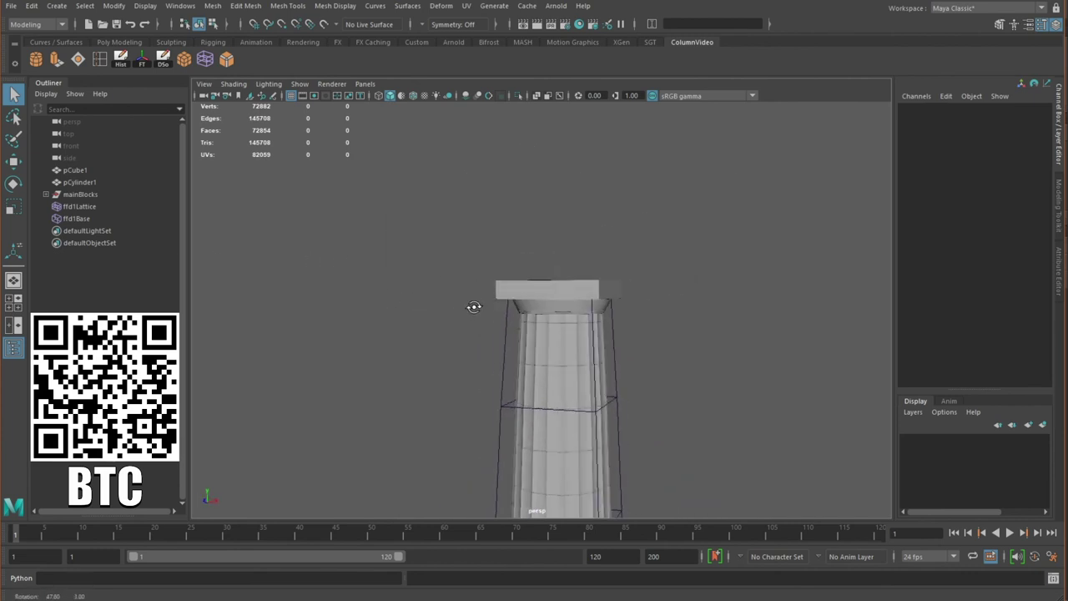
alt+right_drag(475, 303, 465, 284)
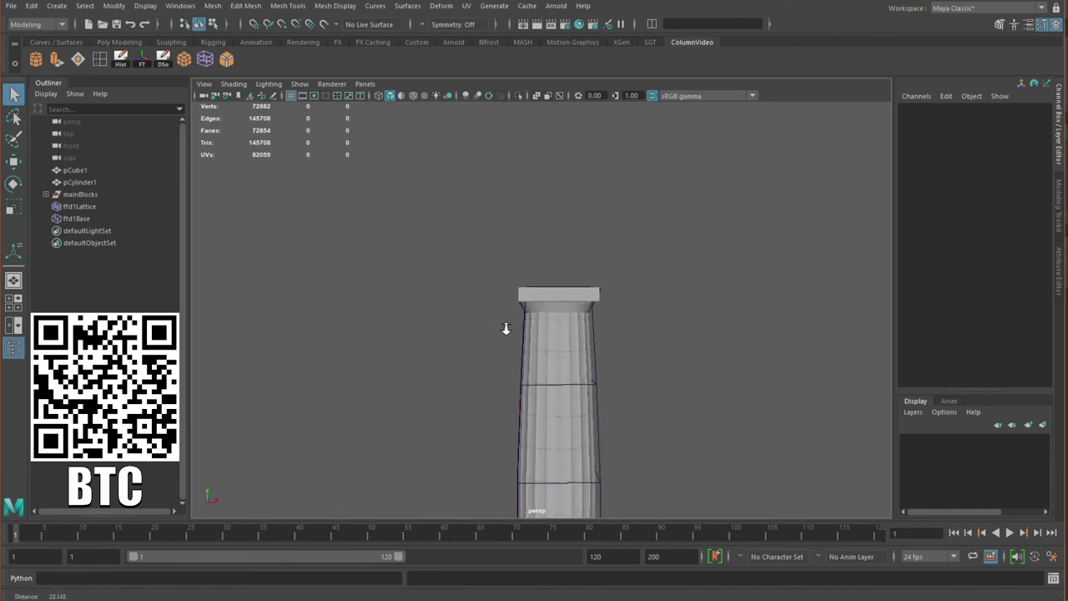
alt+right_drag(506, 328, 557, 331)
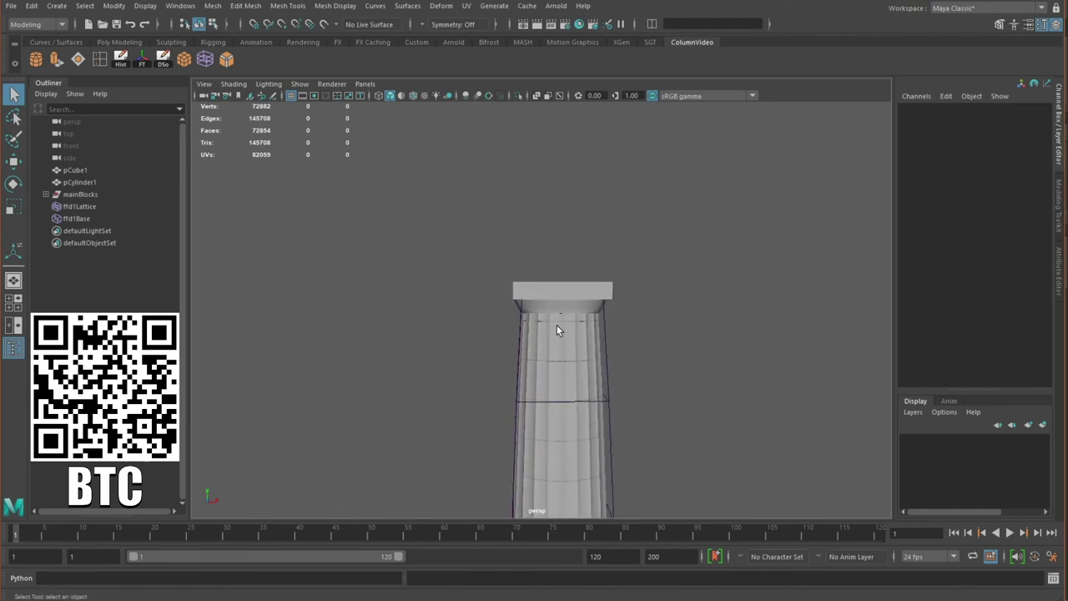
scroll(535, 361, up, 3)
alt+middle_drag(536, 362, 529, 222)
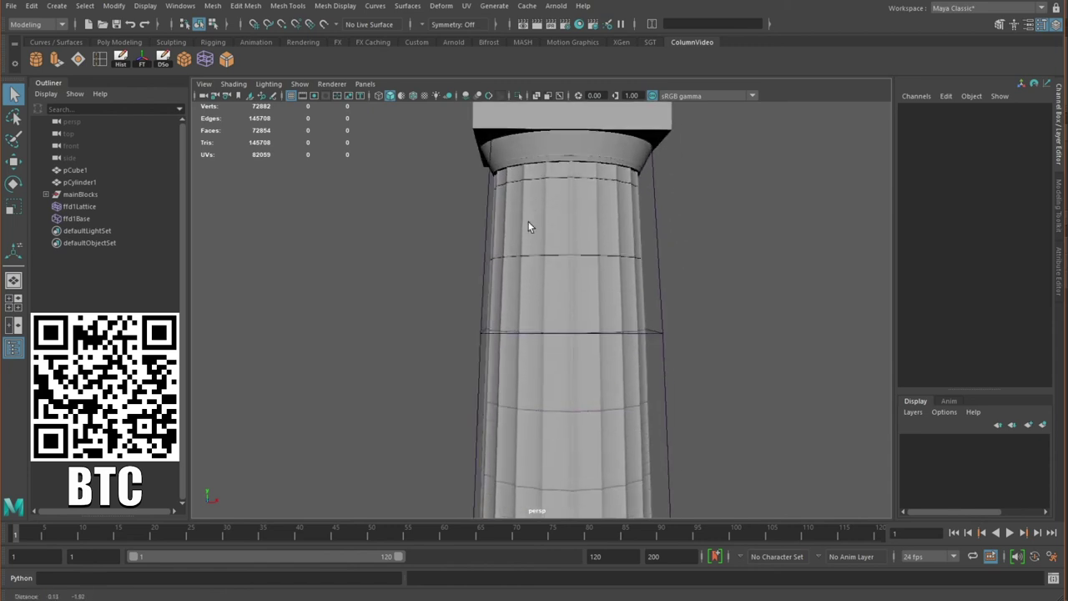
alt+right_drag(528, 221, 434, 327)
alt+middle_drag(601, 434, 599, 312)
alt+right_drag(540, 336, 586, 392)
alt+middle_drag(586, 392, 611, 222)
alt+drag(625, 306, 506, 334)
alt+right_drag(555, 347, 631, 347)
alt+middle_drag(631, 347, 548, 320)
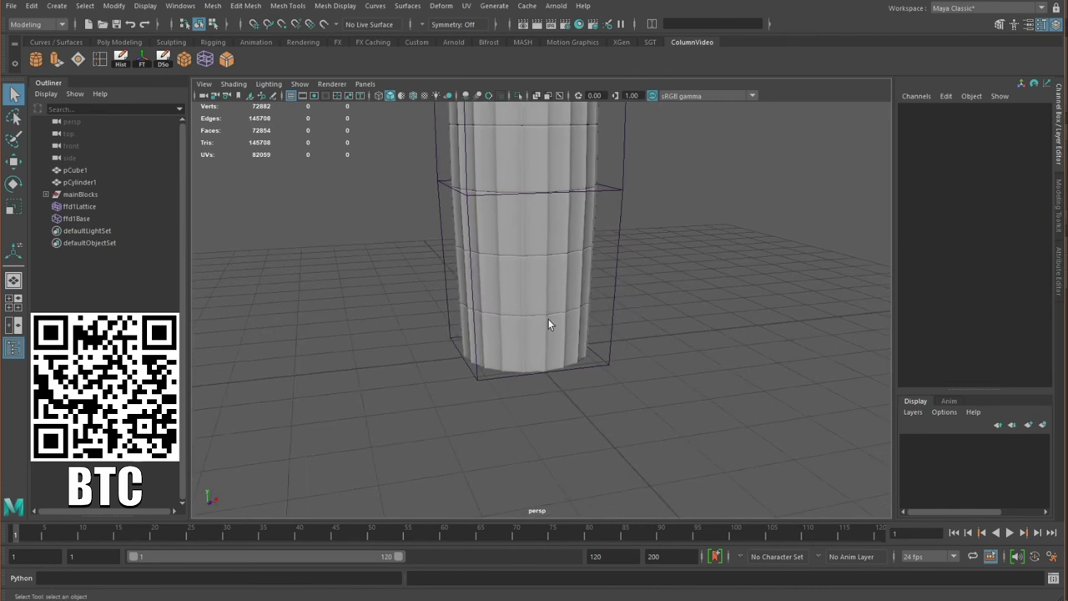
alt+right_drag(548, 321, 588, 349)
alt+middle_drag(588, 349, 617, 336)
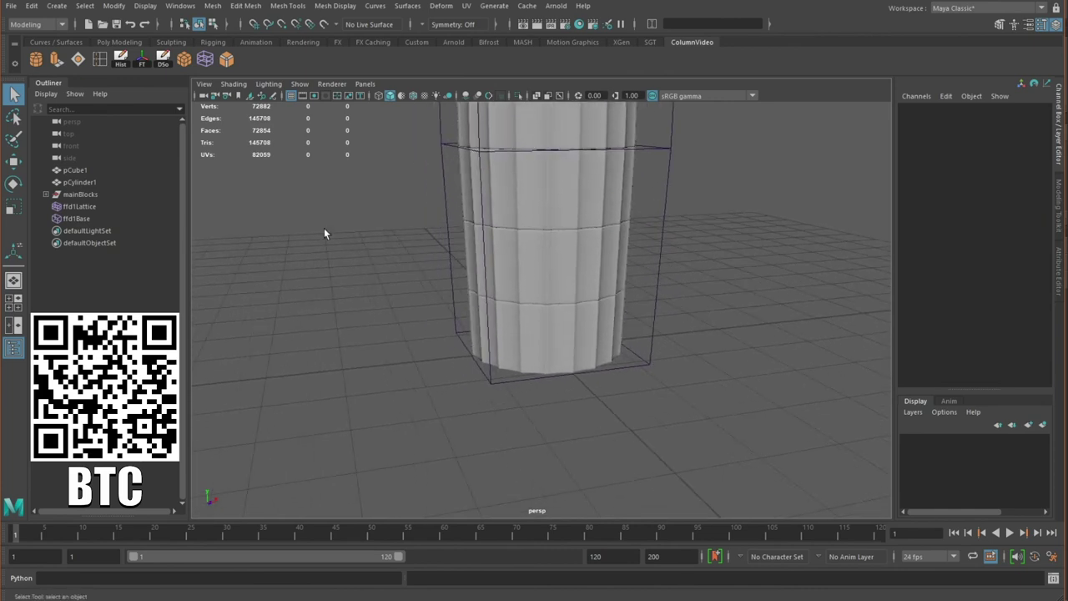
Create a polygon cylinder at the column's base and set its radius to 1.3
click(37, 60)
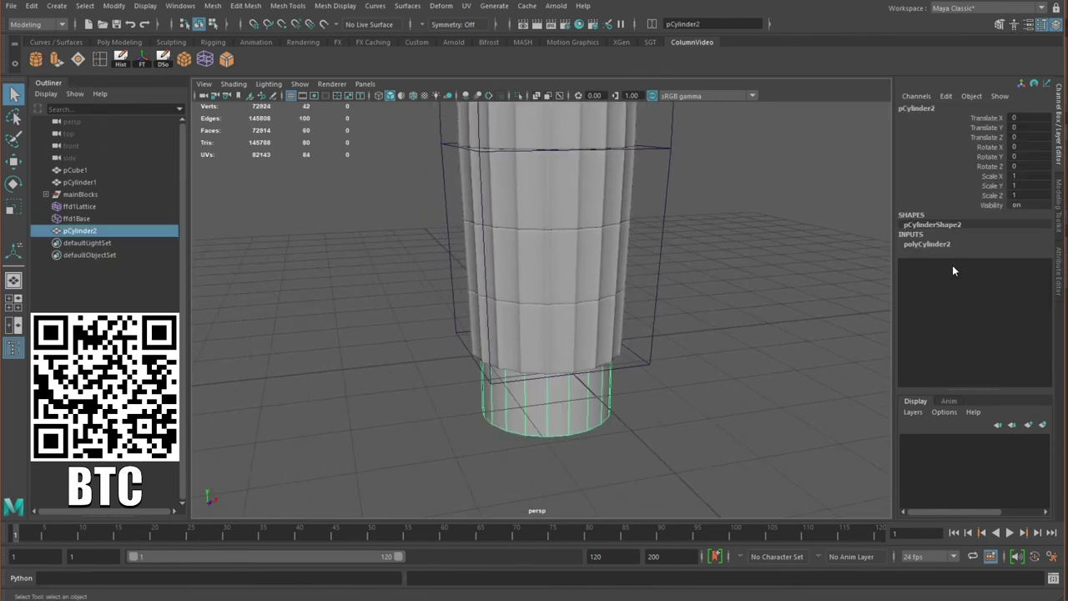
click(930, 243)
double_click(1032, 254)
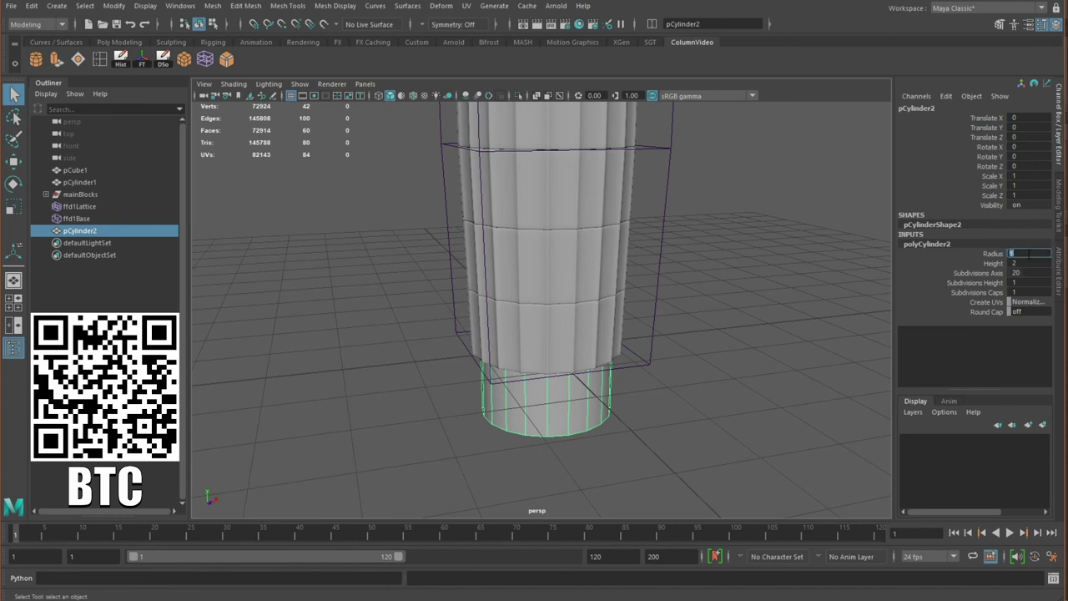
text(1.3)
key(Return)
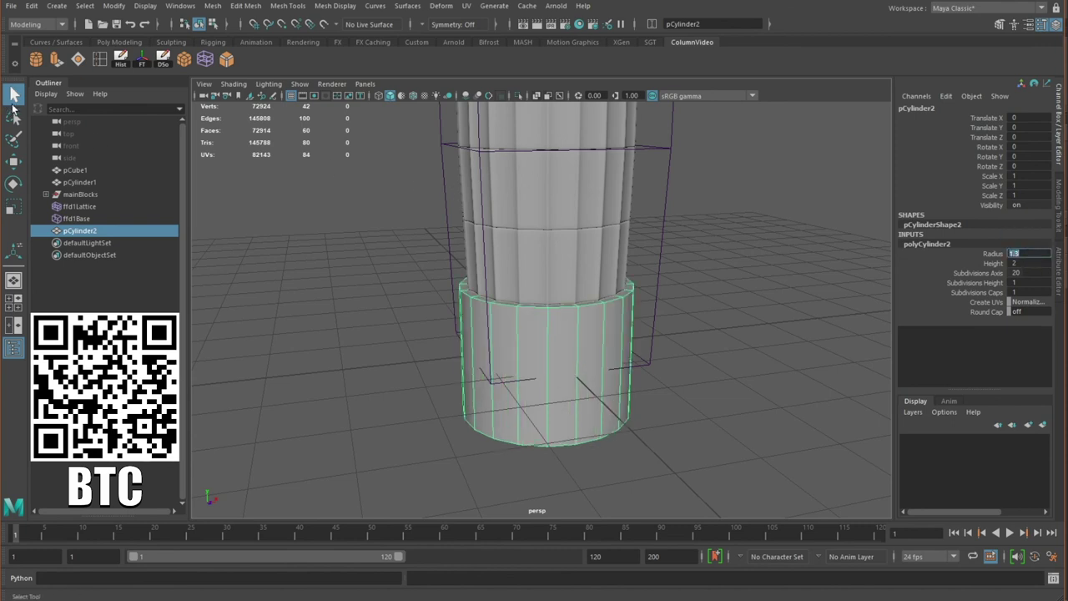
Move the new cylinder down beneath the shaft to a Translate Y of about -1.014
alt+drag(535, 331, 517, 322)
alt+right_drag(518, 323, 572, 362)
alt+middle_drag(572, 367, 517, 302)
key(w)
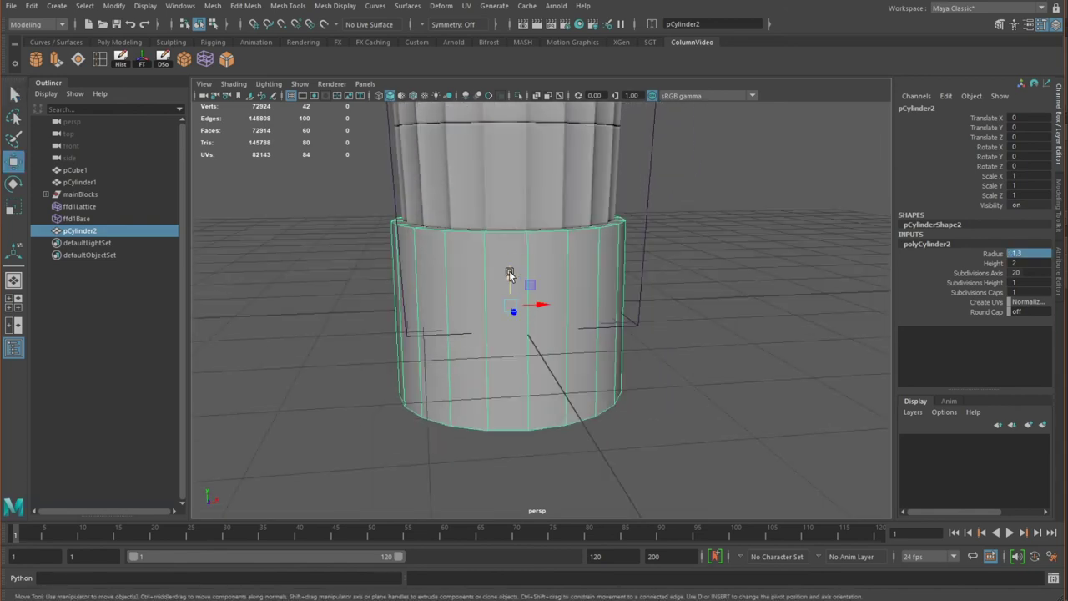
drag(508, 270, 523, 356)
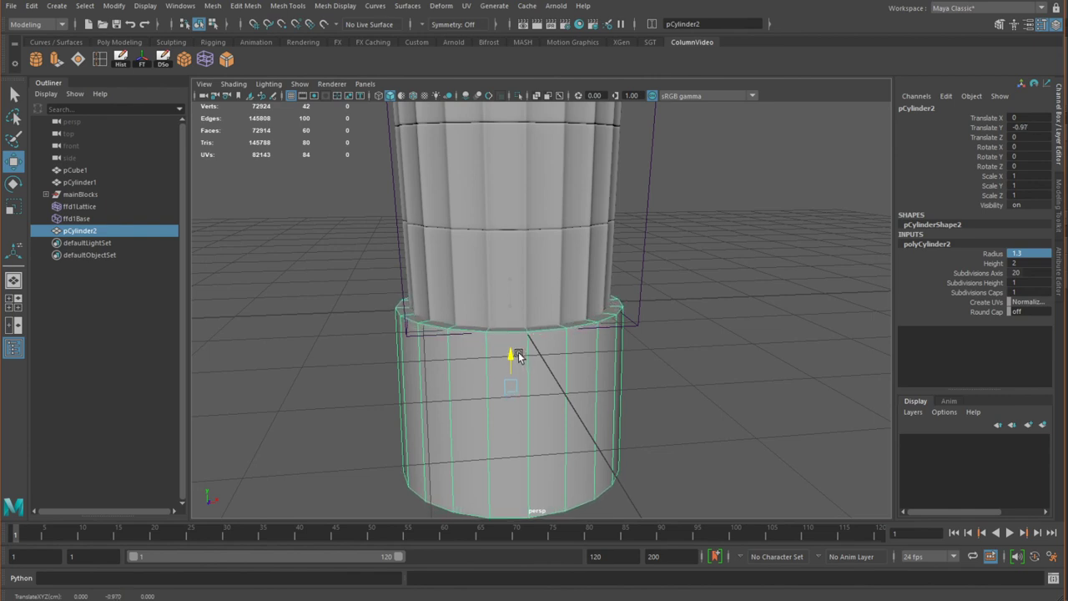
drag(519, 357, 518, 360)
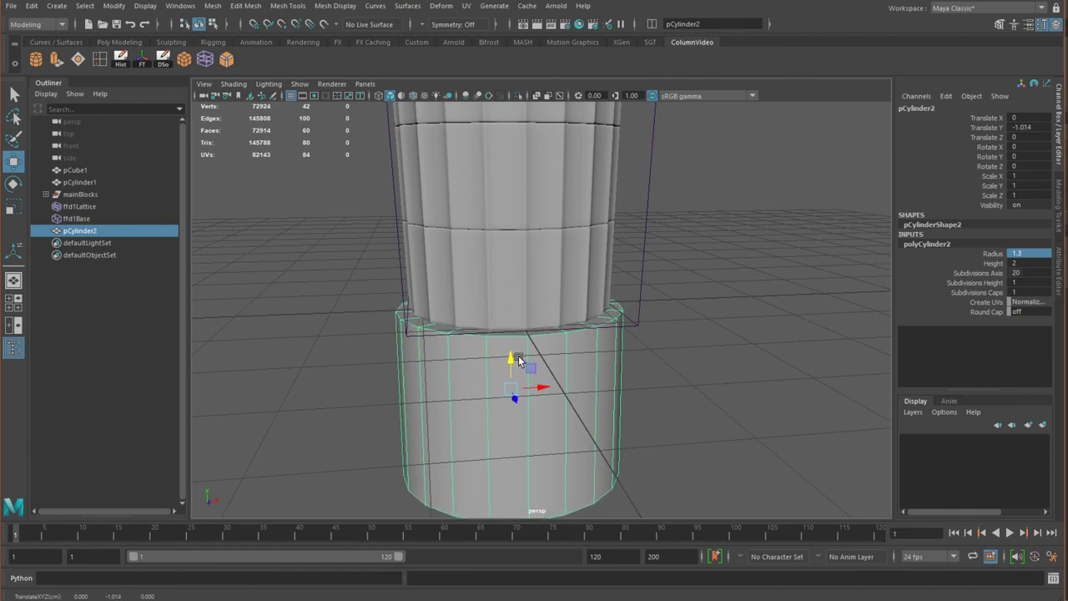
In the side view, raise the cylinder to Translate Y -0.998 so its top meets the bottom of the shaft
key(space)
key(space)
scroll(548, 390, up, 10)
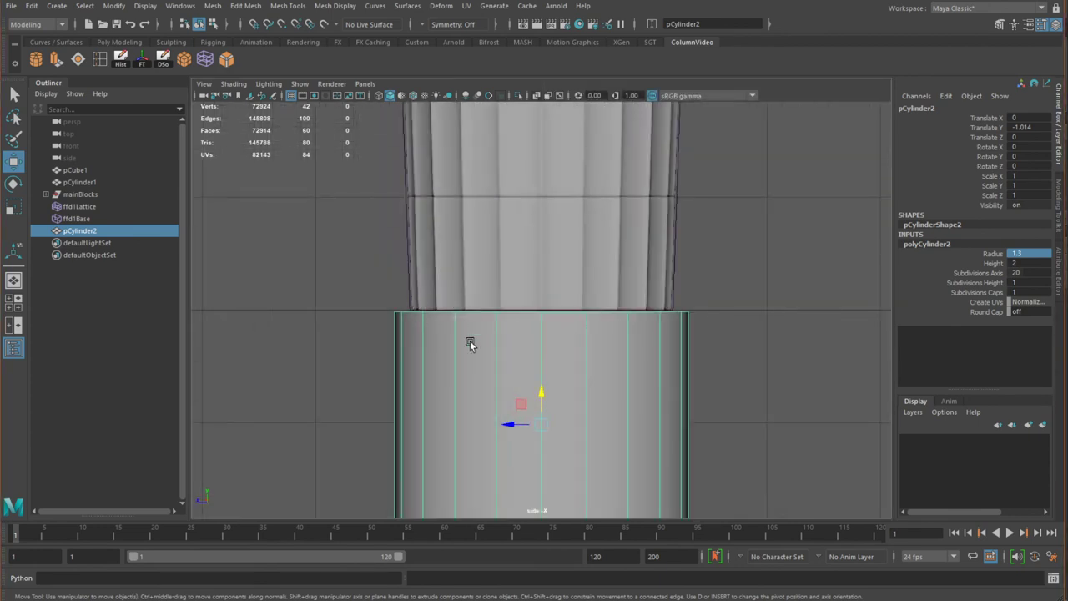
drag(544, 386, 549, 385)
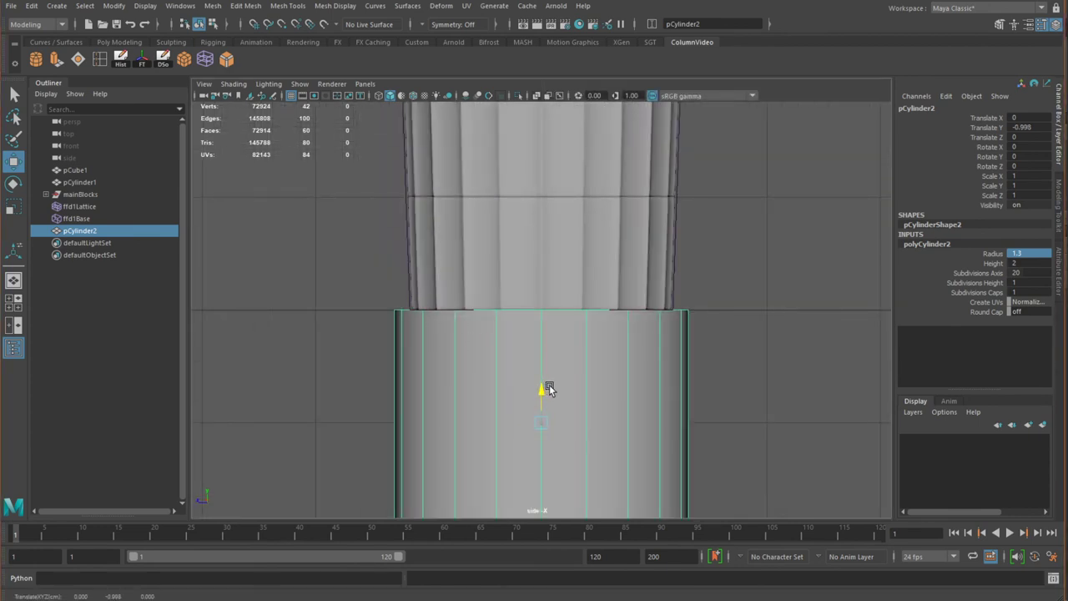
scroll(549, 390, down, 8)
scroll(546, 374, up, 5)
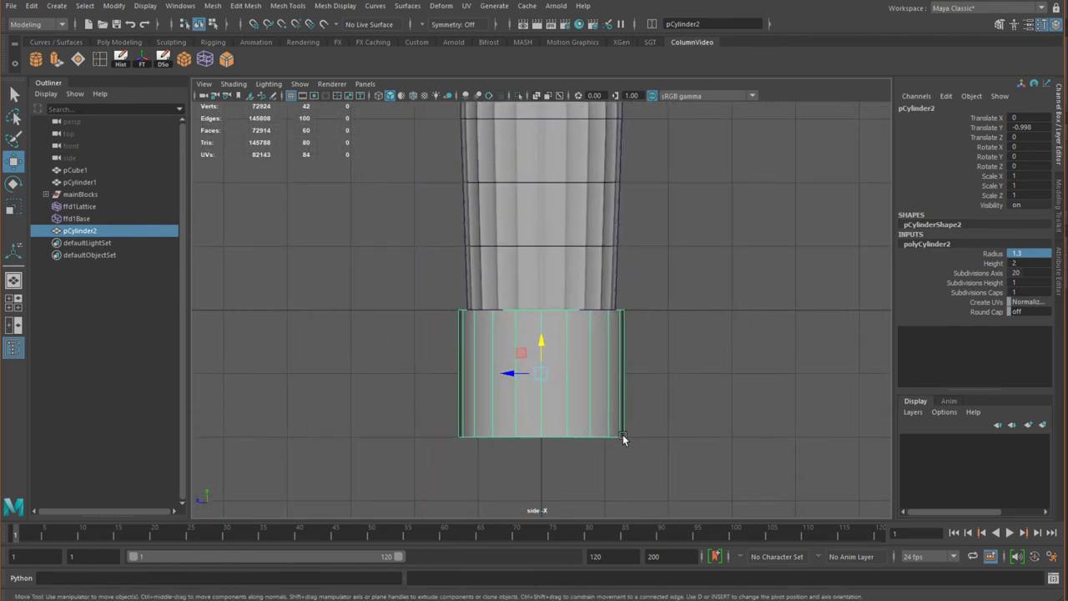
right_drag(615, 291, 574, 289)
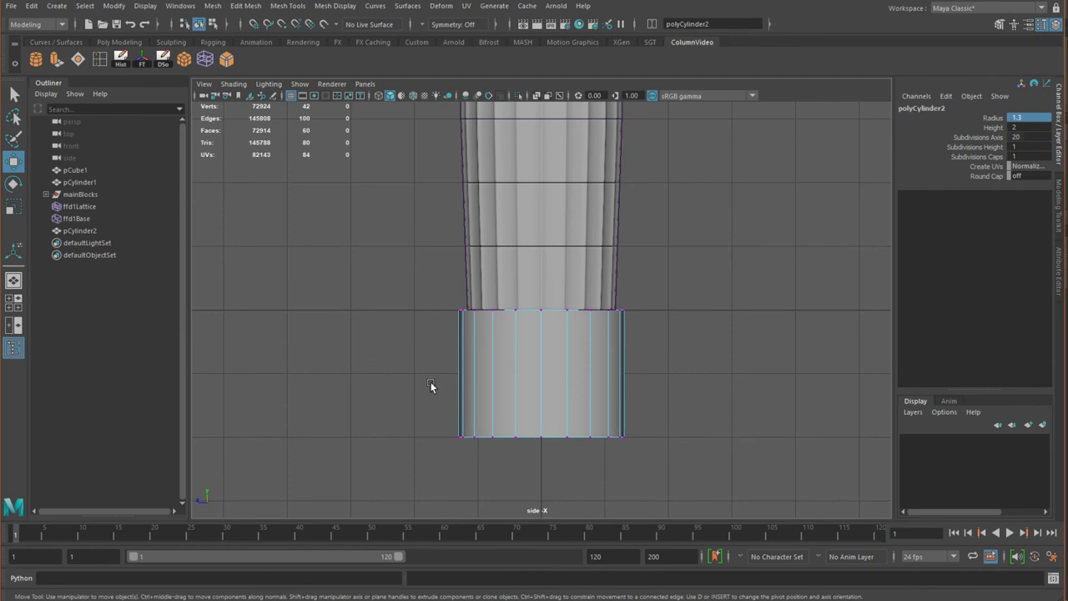
drag(430, 382, 669, 490)
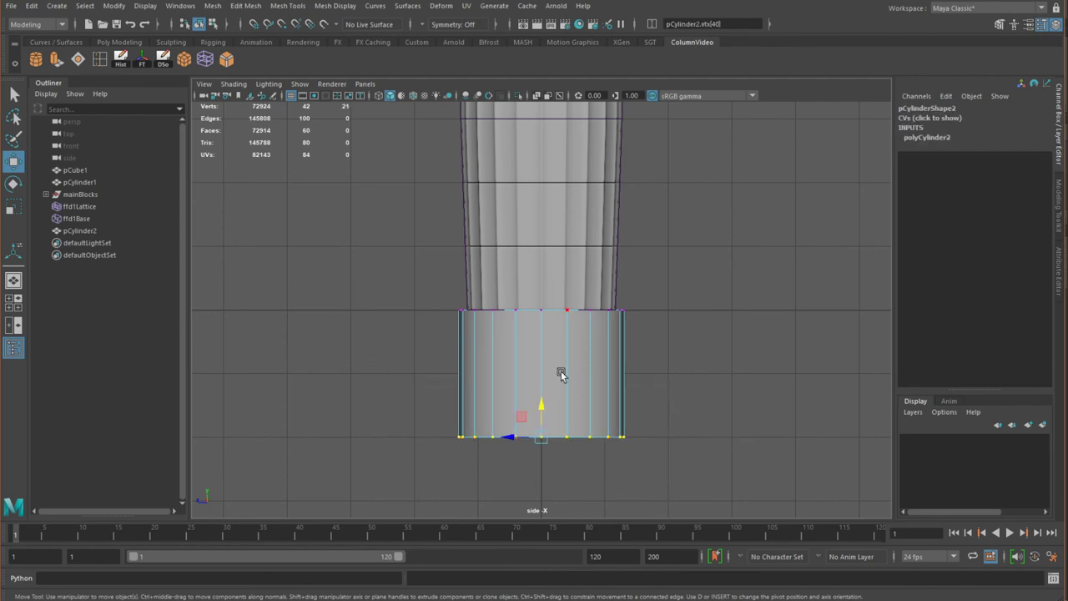
click(682, 375)
key(space)
key(space)
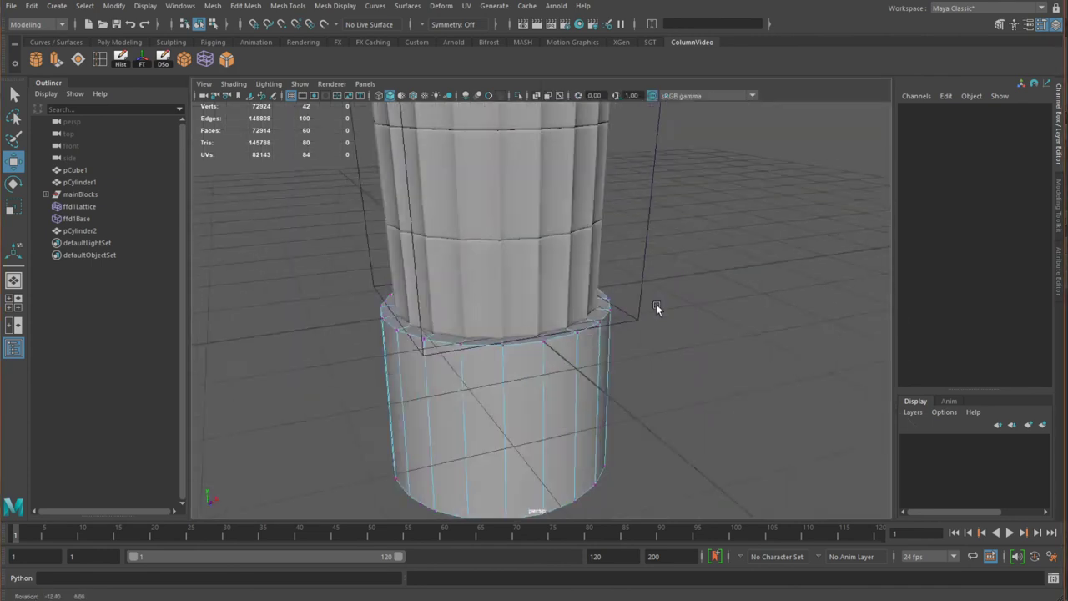
alt+right_drag(657, 308, 389, 258)
alt+drag(389, 258, 518, 334)
alt+right_drag(518, 334, 559, 358)
right_drag(535, 289, 536, 343)
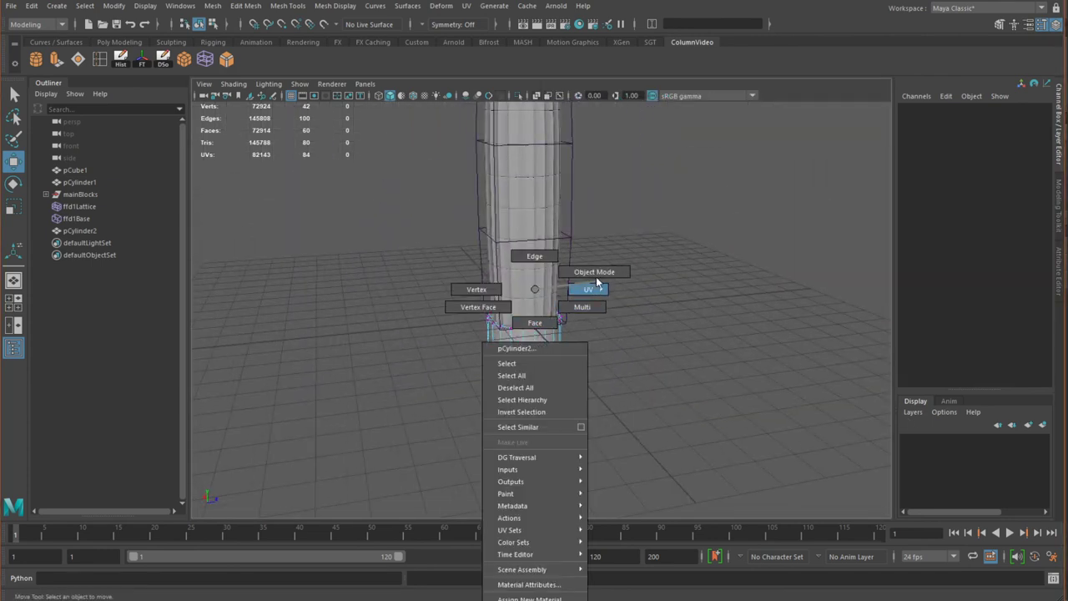
right_drag(597, 282, 596, 273)
click(610, 324)
Duplicate the lowest fluted block of the shaft and expand the mainBlocks group to list its blocks
mouse_move(588, 392)
alt+mouse_down()
mouse_move(556, 342)
mouse_move(529, 345)
mouse_move(592, 373)
alt+mouse_up()
alt+right_drag(592, 373, 600, 370)
alt+drag(601, 370, 498, 314)
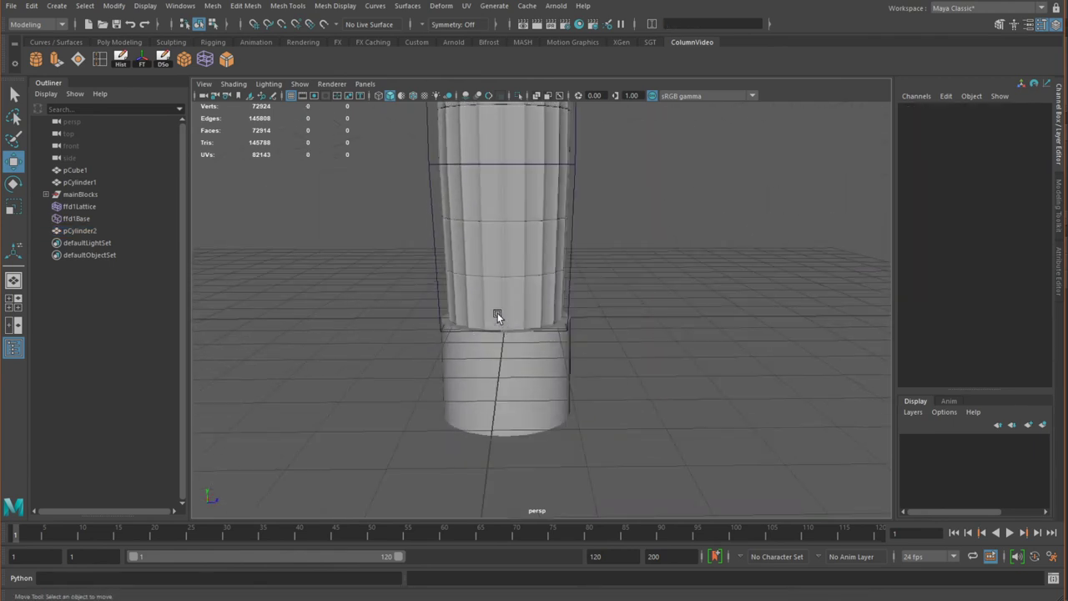
click(493, 307)
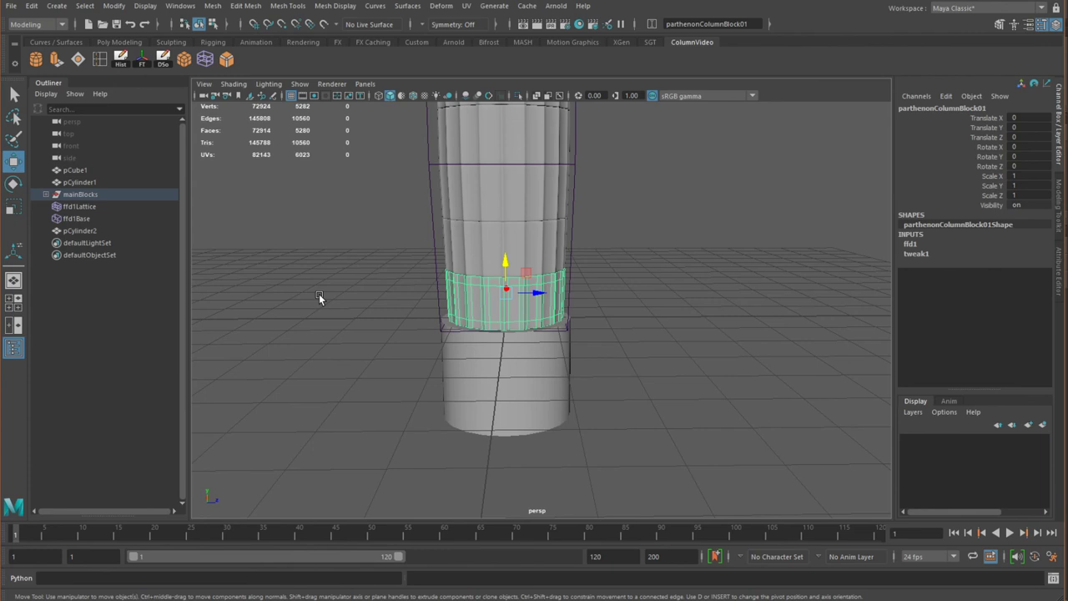
key(ctrl+d)
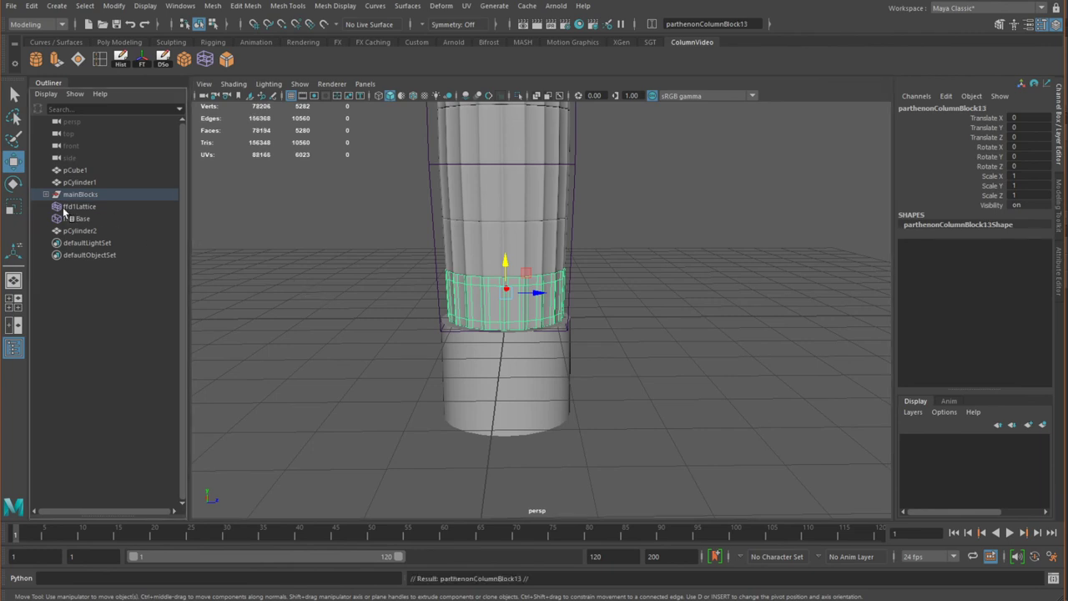
click(47, 194)
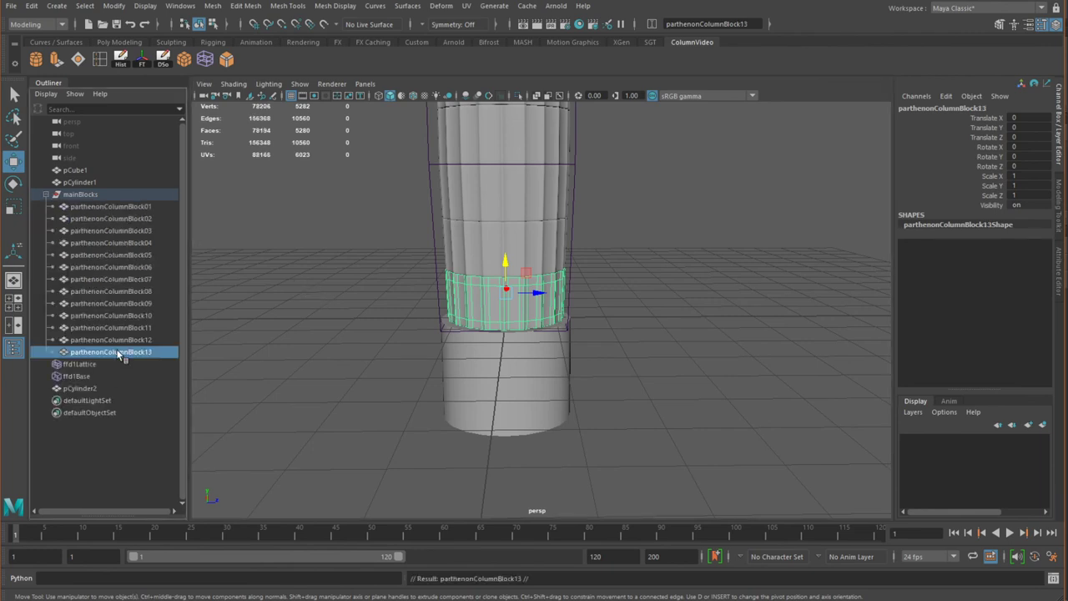
Take parthenonColumnBlock13 out of the mainBlocks group and lower it into the base cylinder to a Translate Y of about -0.994
middle_drag(119, 353, 131, 443)
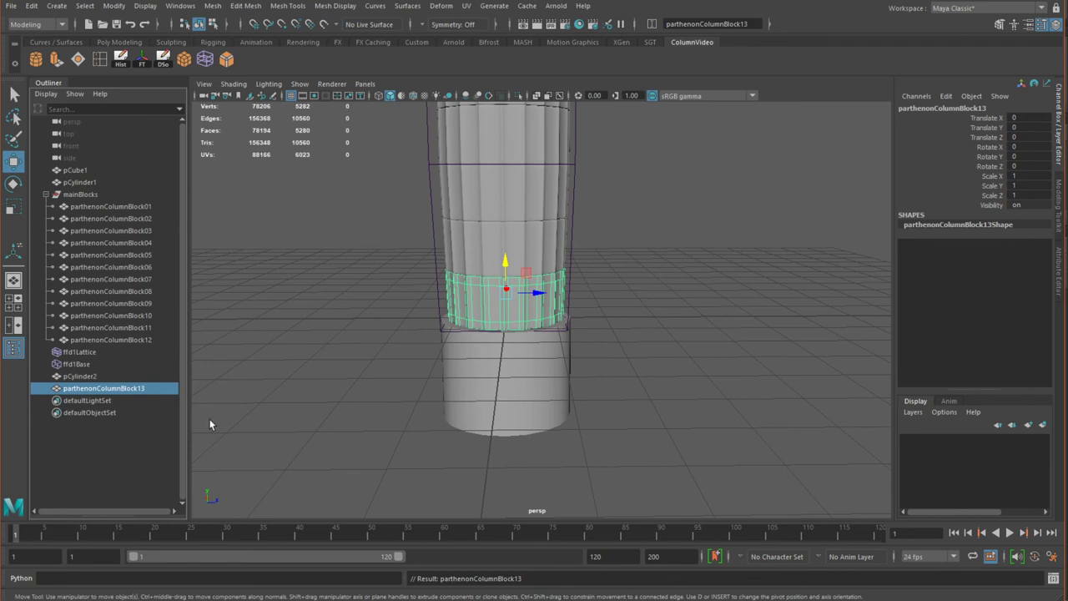
scroll(380, 351, up, 3)
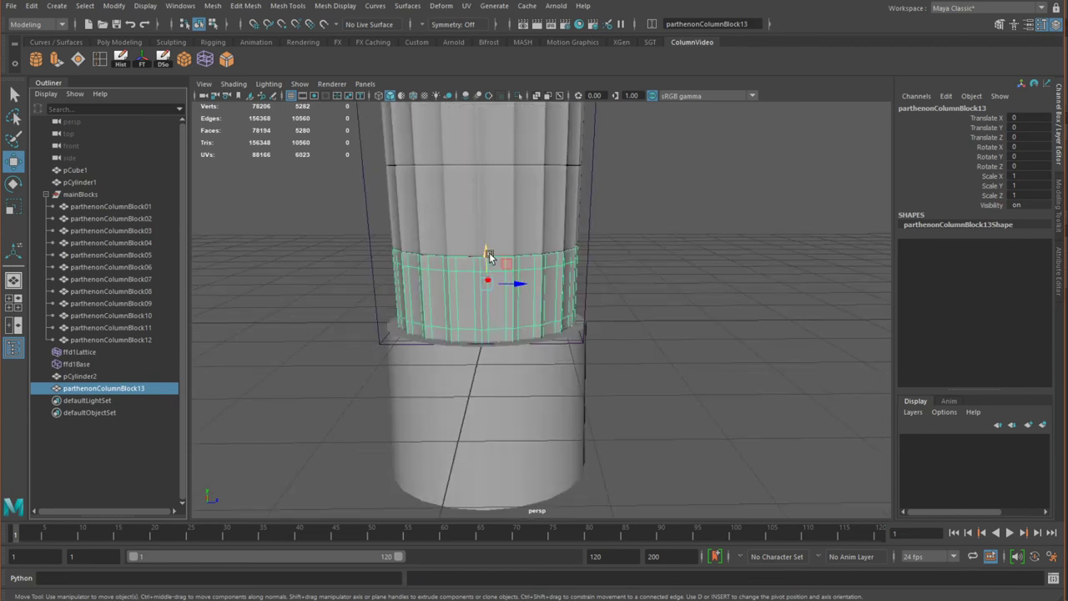
drag(489, 258, 499, 309)
key(4)
drag(488, 361, 487, 325)
alt+right_drag(503, 357, 461, 329)
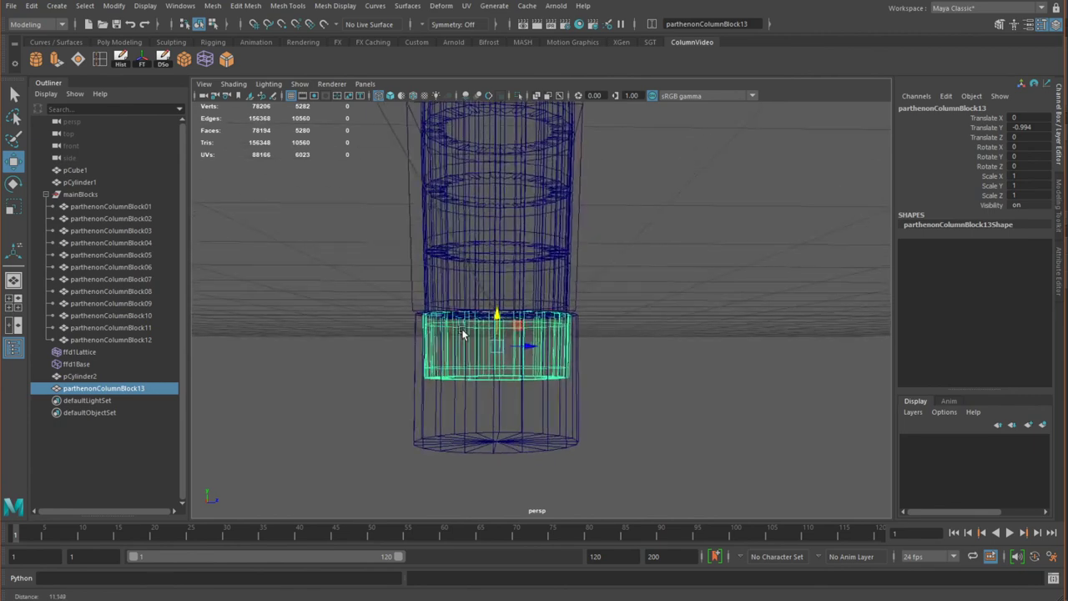
Raise the duplicated block to a Translate Y of about -0.973 so its fluted top edge shows slightly above the base cylinder
key(space)
key(space)
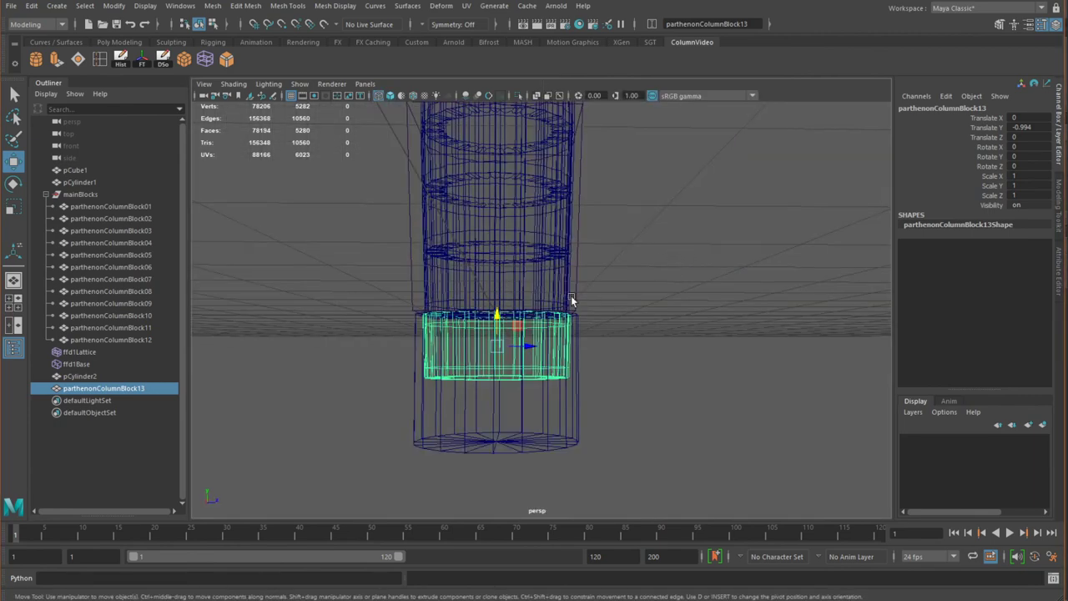
key(6)
scroll(468, 346, up, 4)
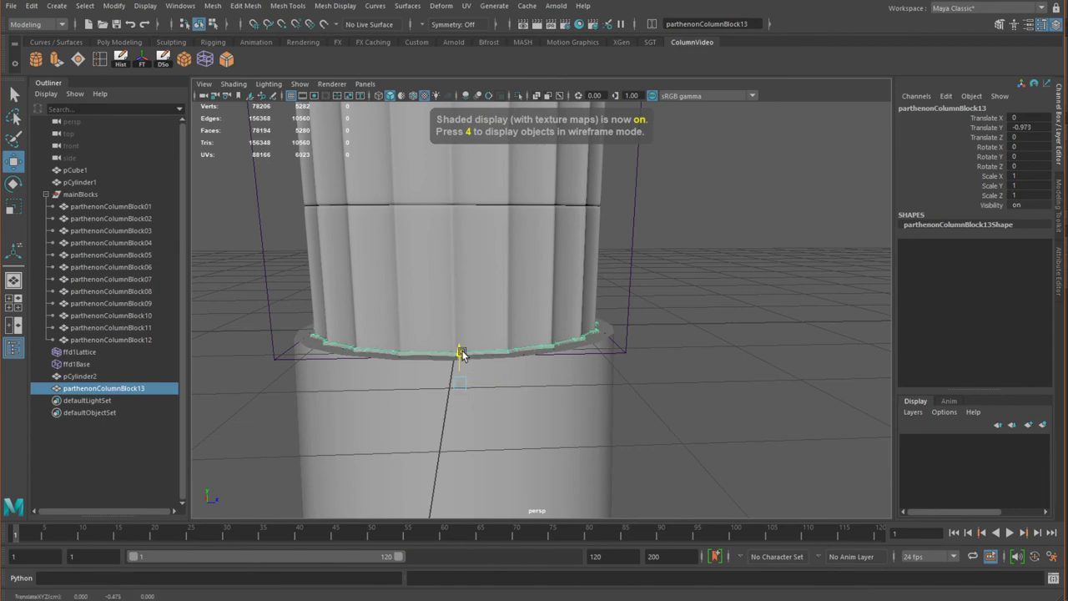
mouse_move(461, 353)
alt+mouse_down()
mouse_move(445, 381)
mouse_move(509, 371)
mouse_move(494, 374)
alt+mouse_up()
click(773, 392)
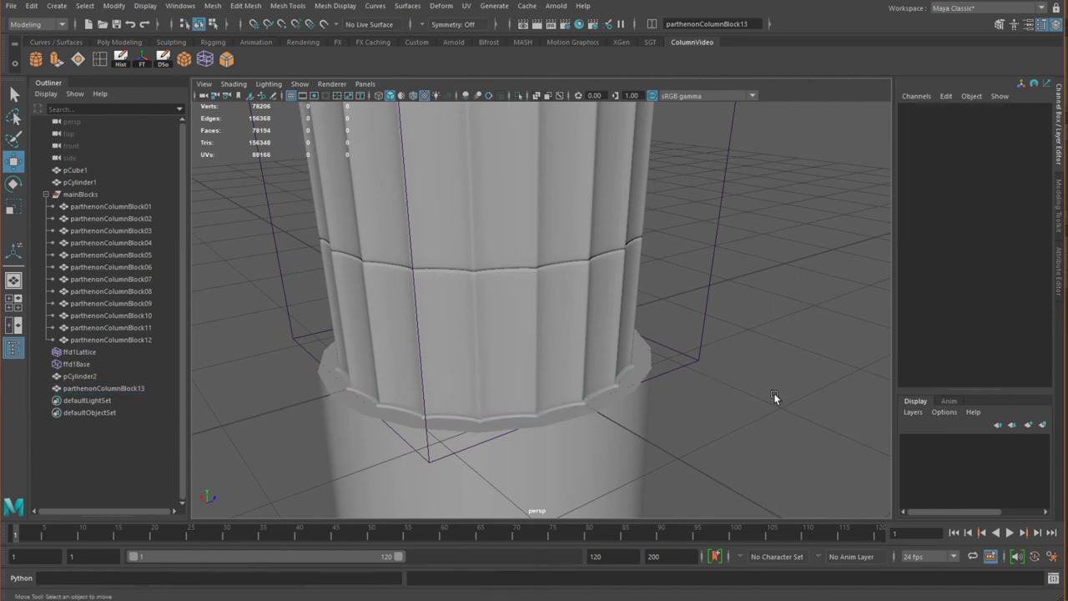
Scale the base cylinder uniformly to about 0.973 and raise it to a Translate Y of about -0.968
alt+right_drag(719, 385, 690, 380)
alt+drag(690, 382, 568, 395)
click(523, 396)
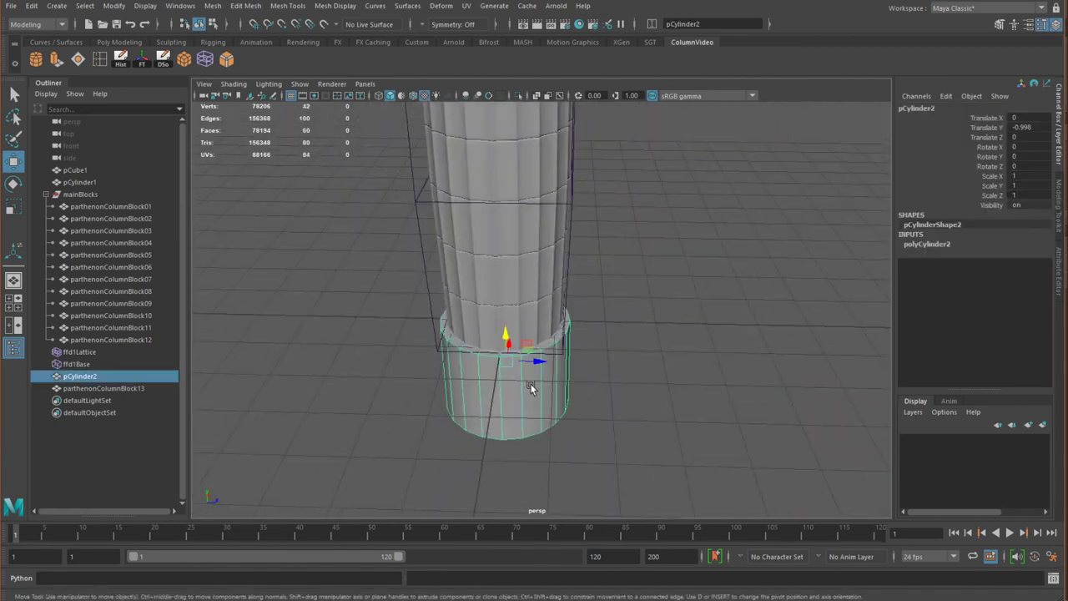
scroll(530, 386, up, 3)
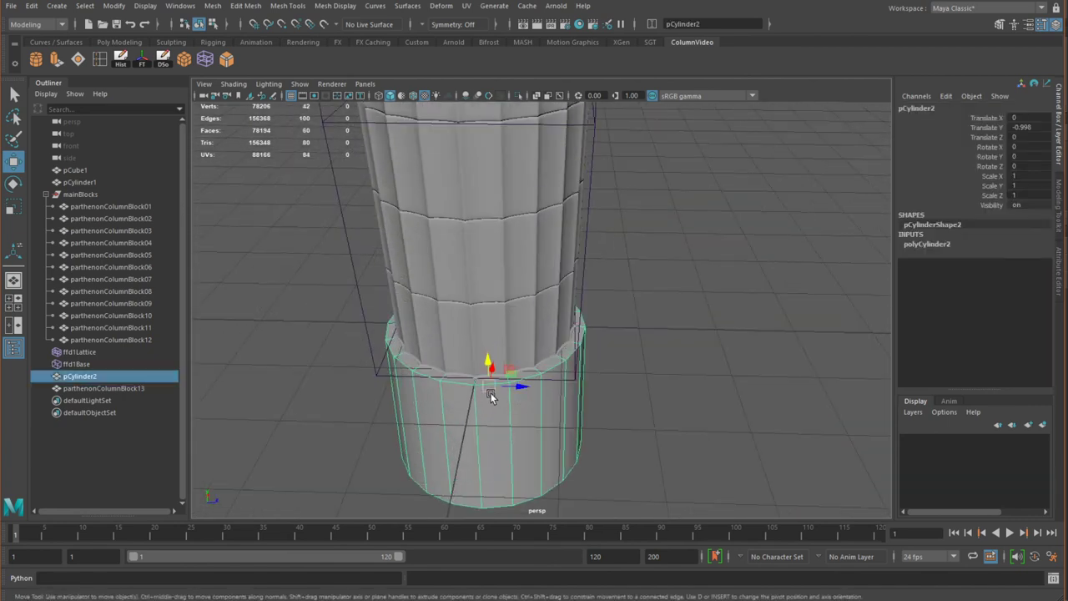
scroll(491, 392, up, 2)
key(r)
drag(466, 424, 504, 426)
key(w)
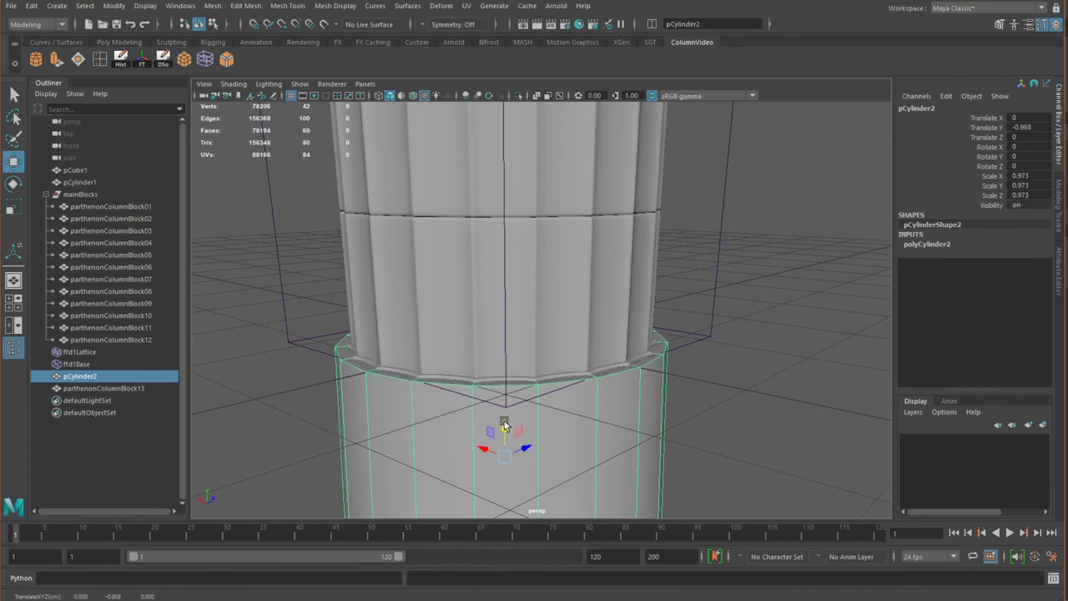
click(797, 396)
Select the outer edge loops at the top and bottom of the base cylinder and bevel them
alt+right_drag(752, 390, 638, 330)
alt+drag(638, 330, 505, 398)
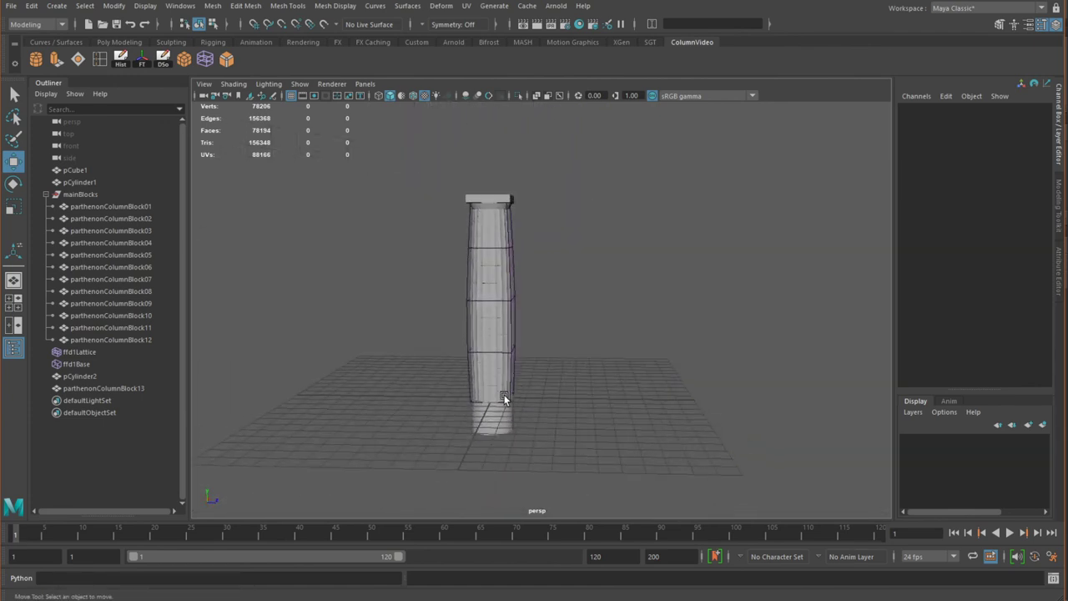
alt+right_drag(505, 398, 576, 331)
click(576, 378)
scroll(576, 378, up, 5)
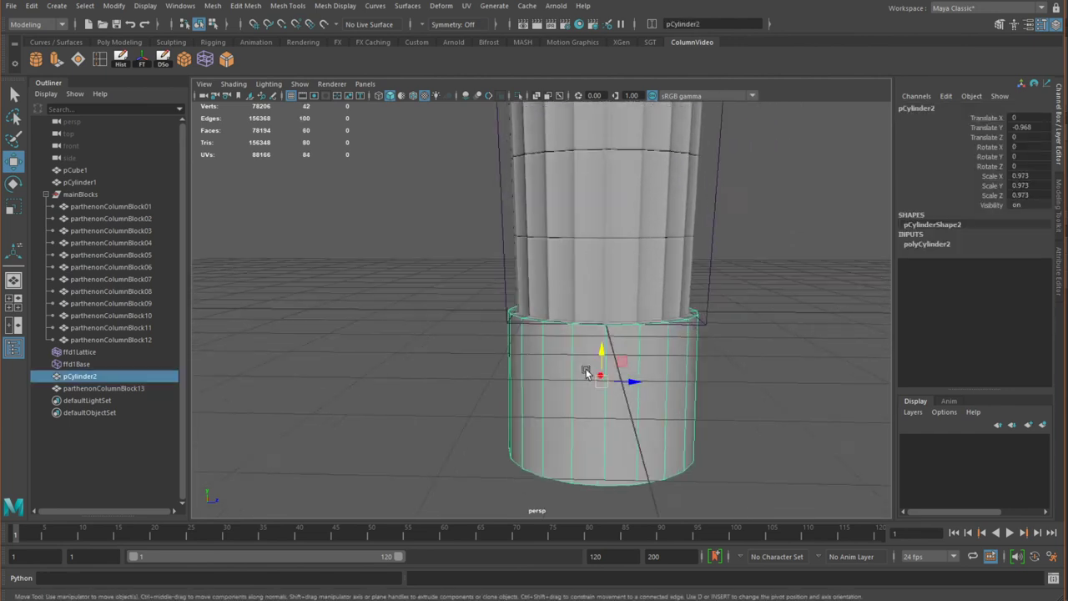
right_drag(502, 289, 513, 260)
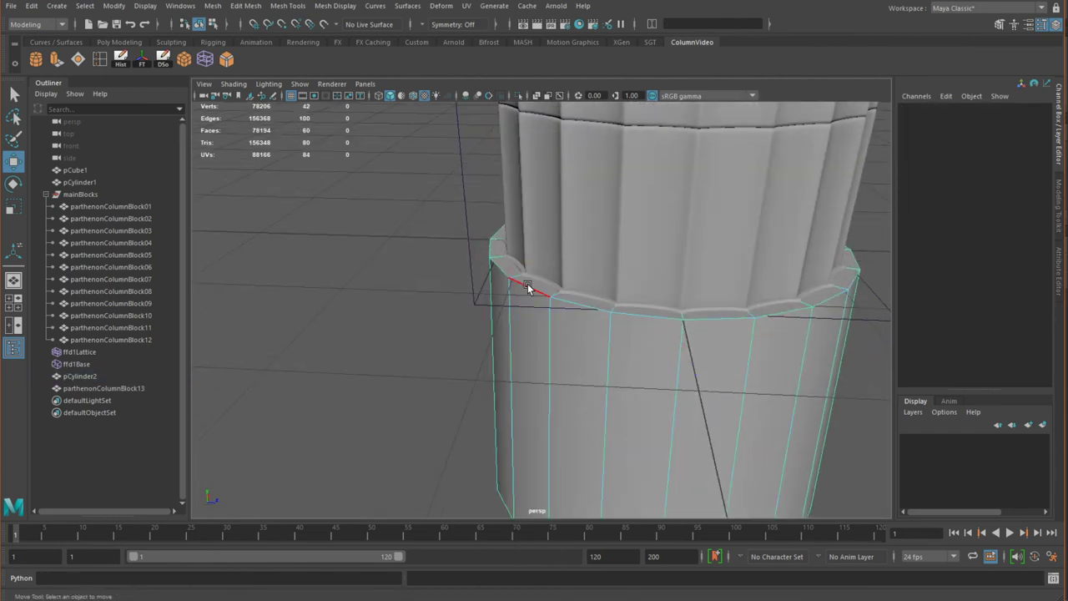
double_click(529, 289)
alt+middle_drag(534, 459, 477, 318)
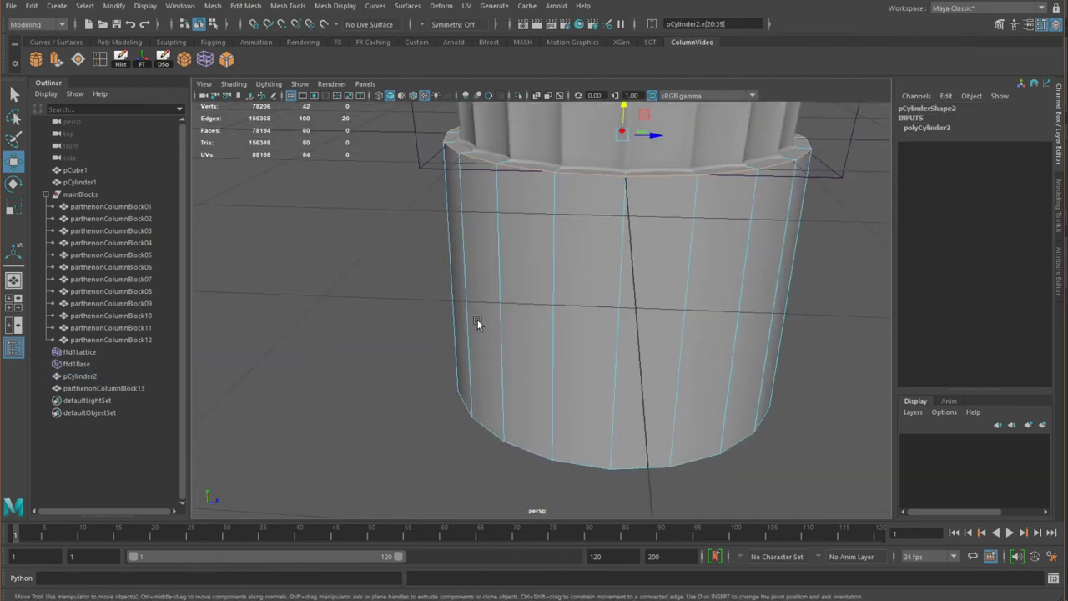
shift+double_click(489, 426)
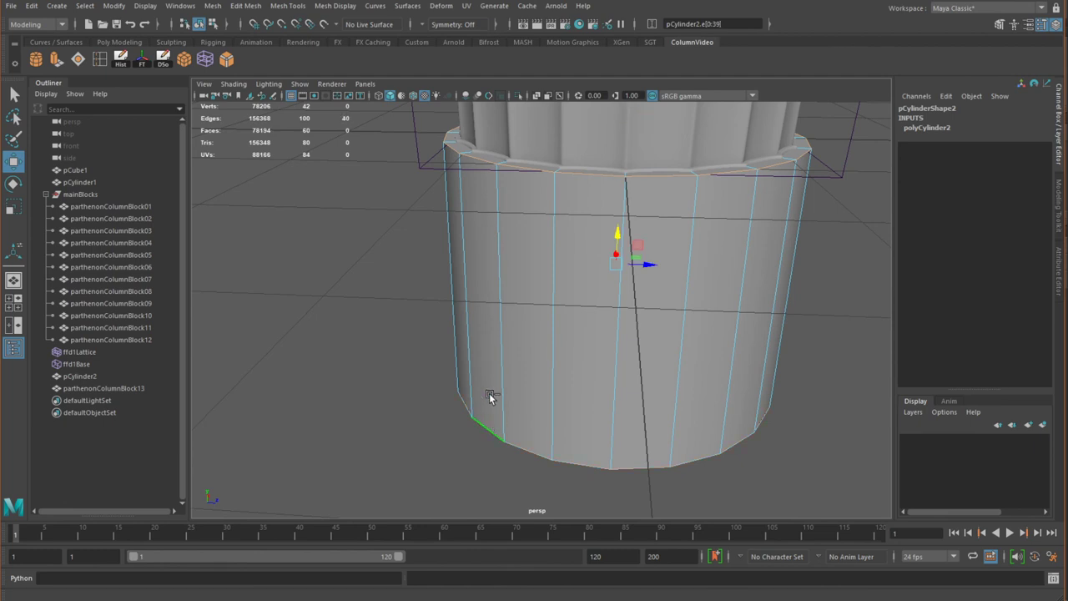
click(227, 61)
Set the bevel's Fraction to 0.01, raise its segment count, and return the base cylinder to object mode
click(927, 127)
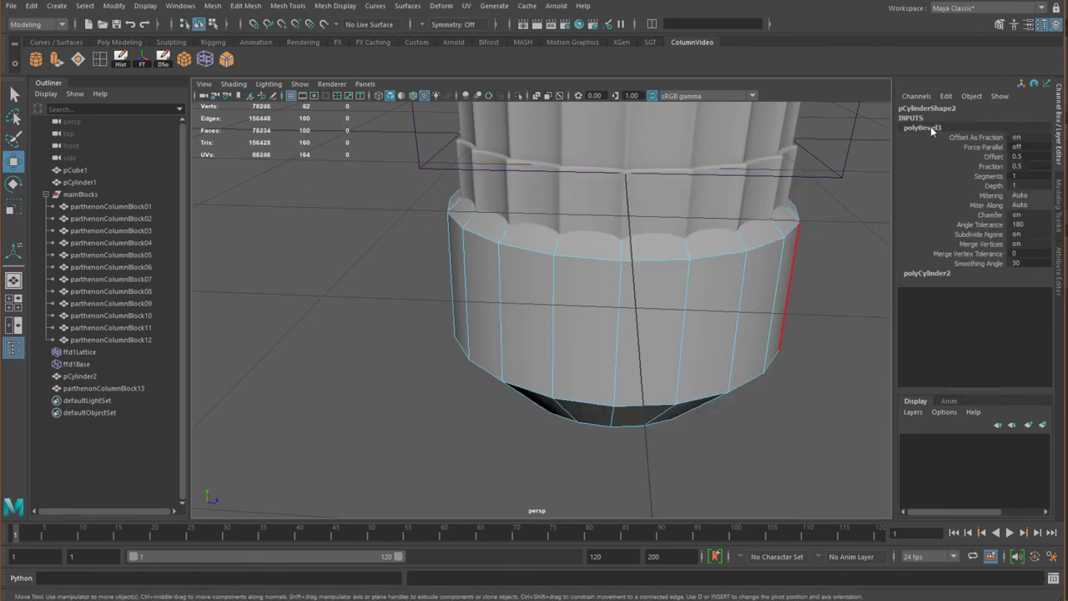
click(993, 166)
middle_drag(843, 225, 788, 226)
click(1032, 166)
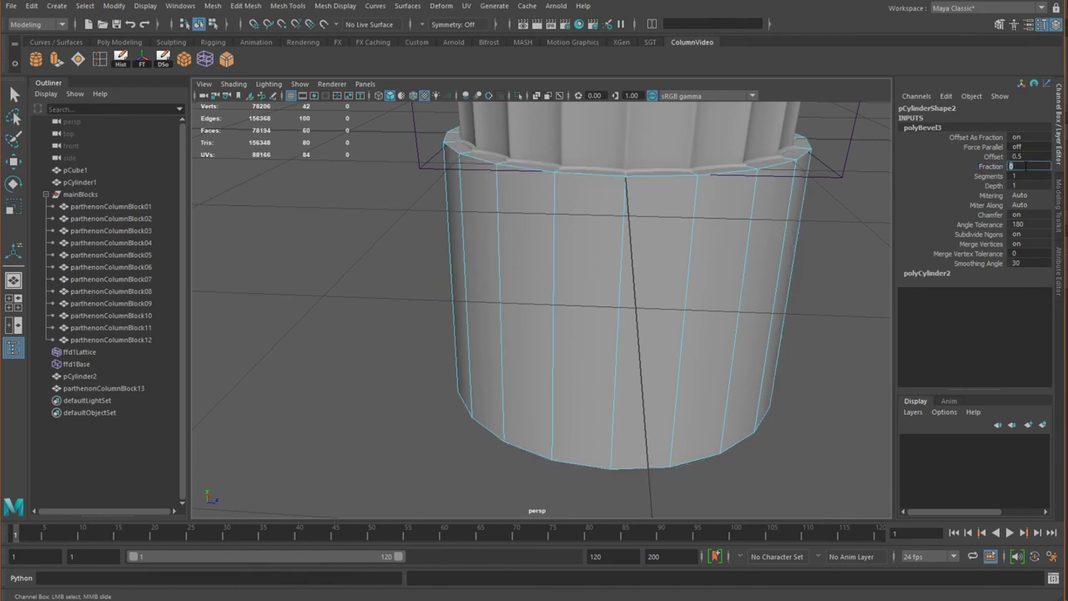
text(0.01)
key(Return)
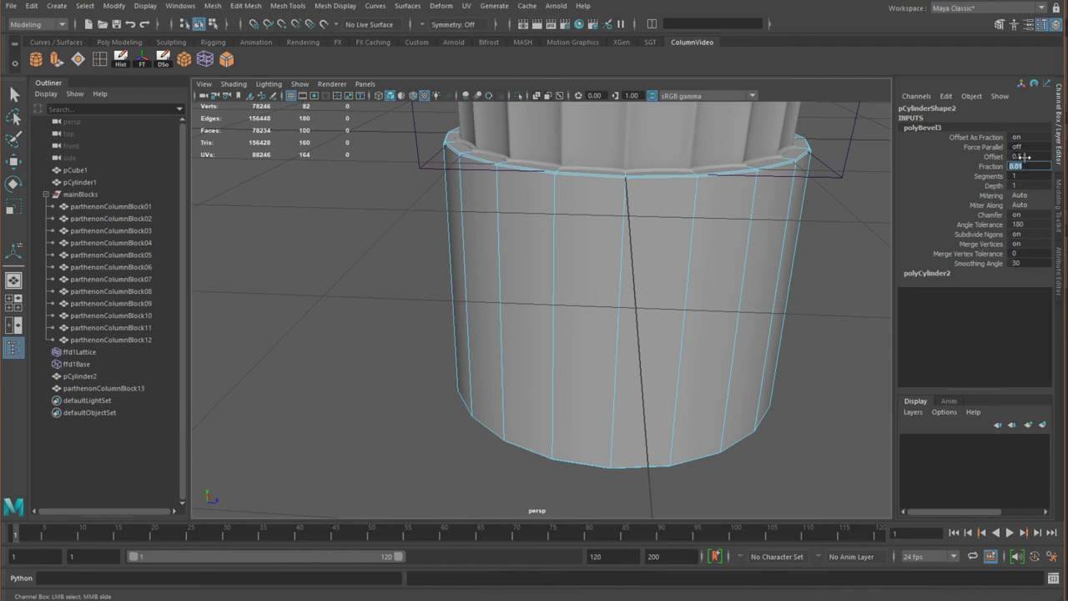
key(Tab)
click(389, 246)
key(w)
scroll(640, 274, down, 4)
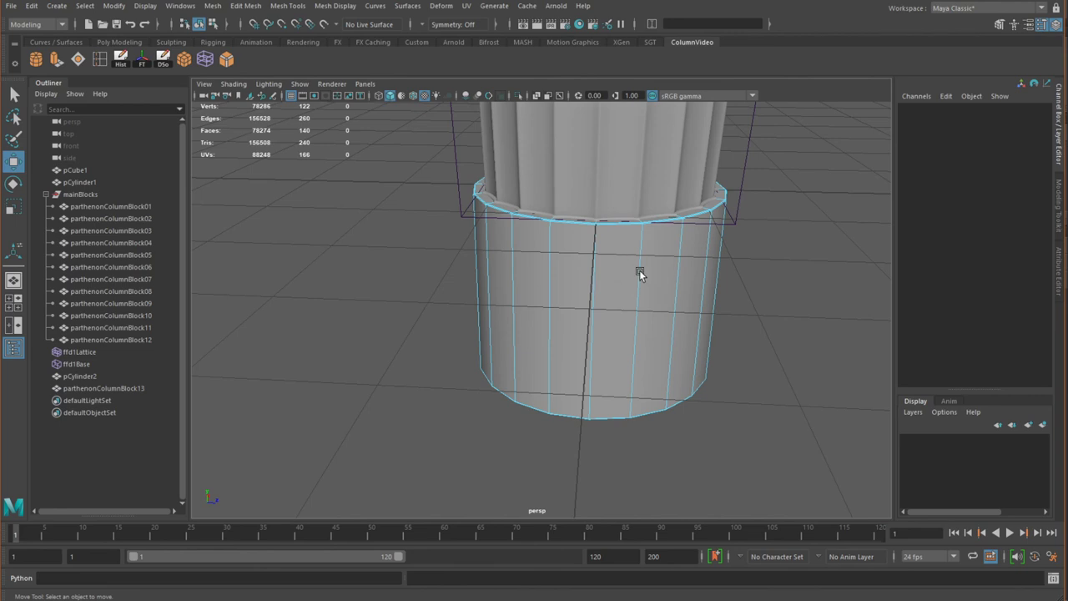
right_drag(639, 274, 764, 255)
click(763, 257)
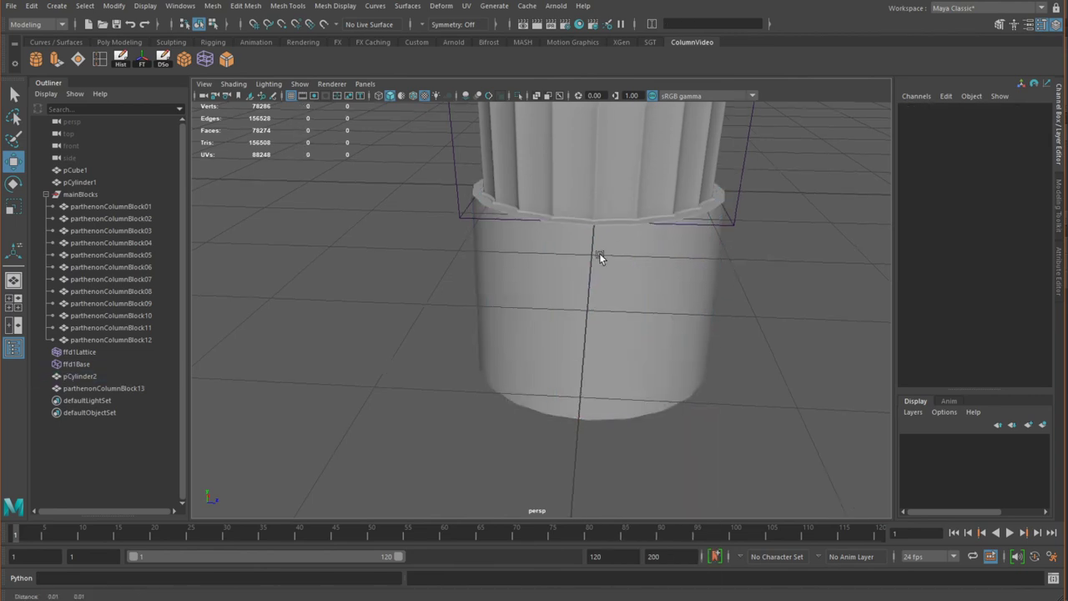
Combine the capital's slab pCube1 and the ridged piece pCylinder1 into one mesh
scroll(600, 253, up, 3)
alt+middle_drag(599, 253, 577, 336)
alt+drag(577, 337, 490, 281)
alt+middle_drag(491, 280, 580, 382)
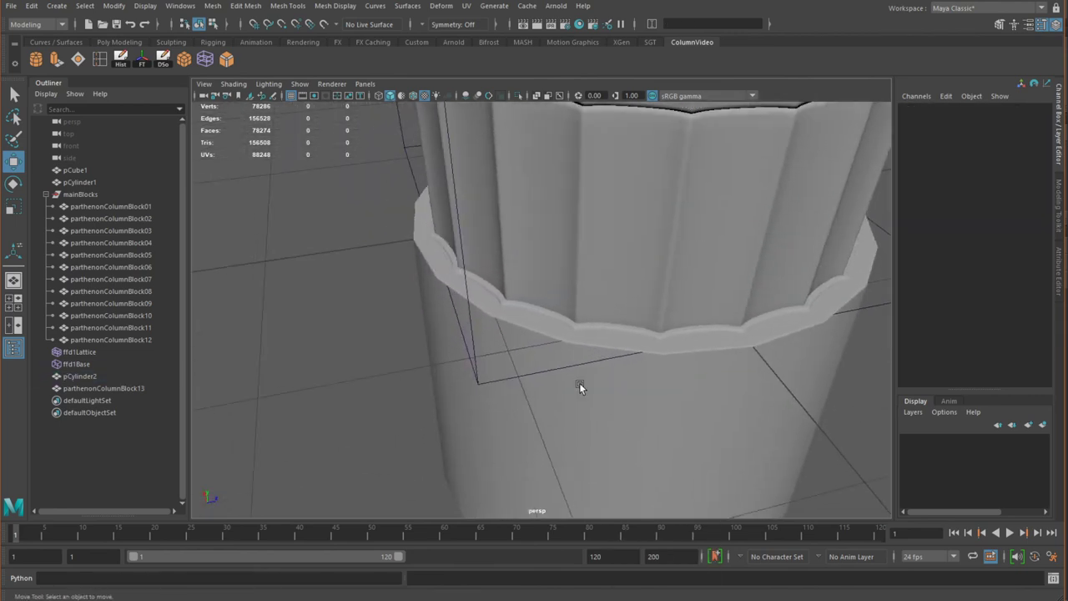
click(465, 325)
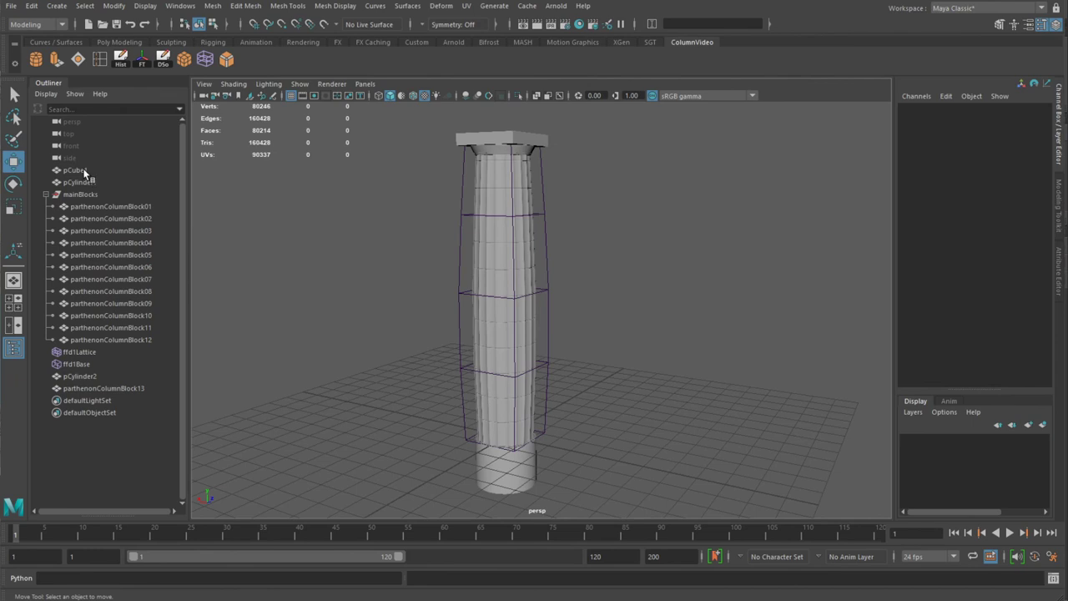
click(75, 170)
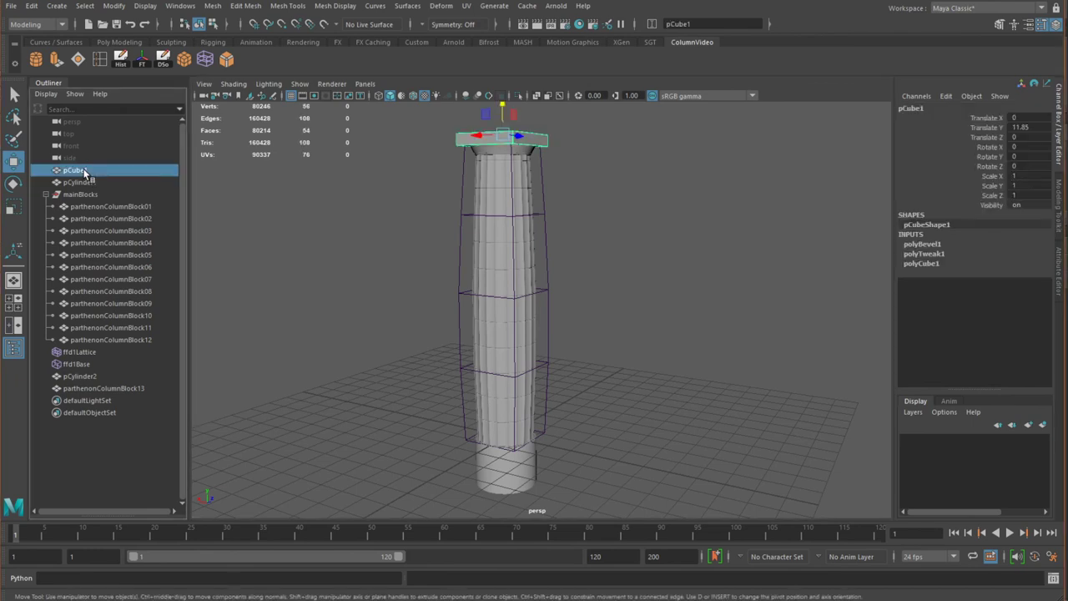
click(87, 183)
ctrl+click(75, 170)
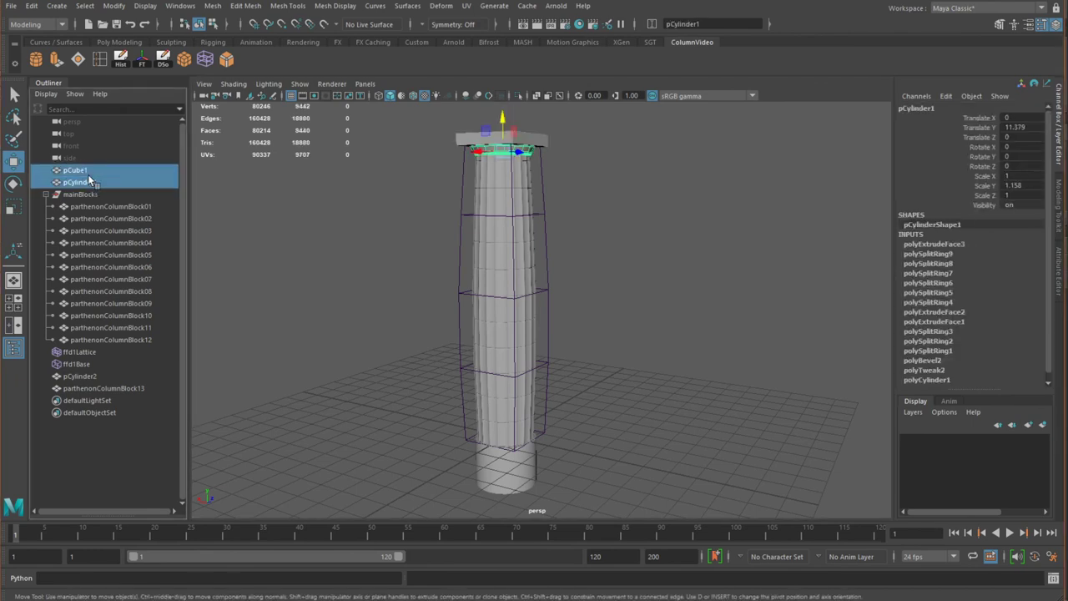
click(213, 6)
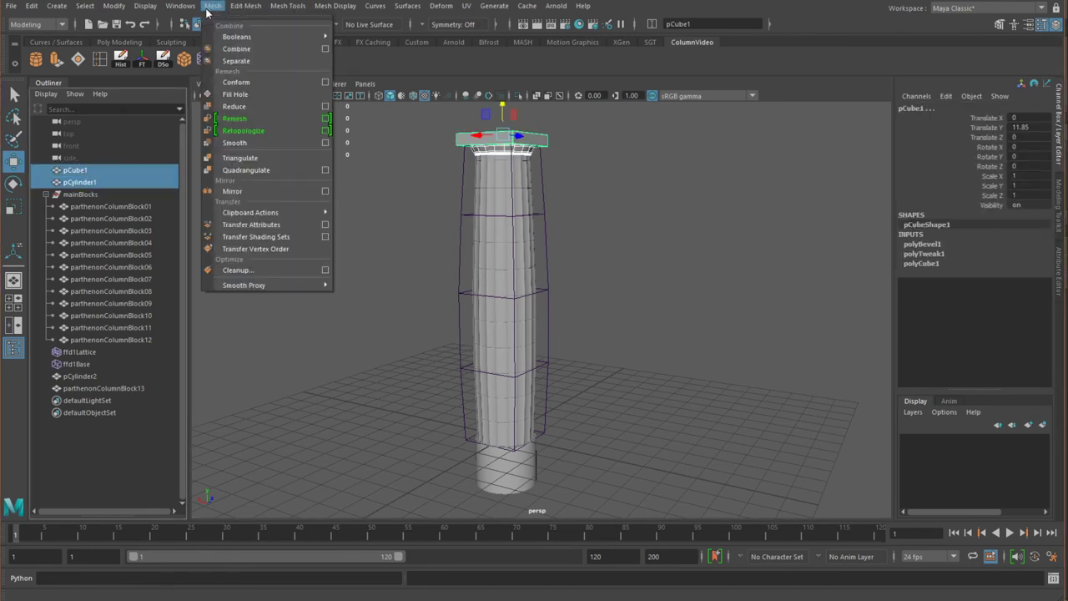
click(238, 44)
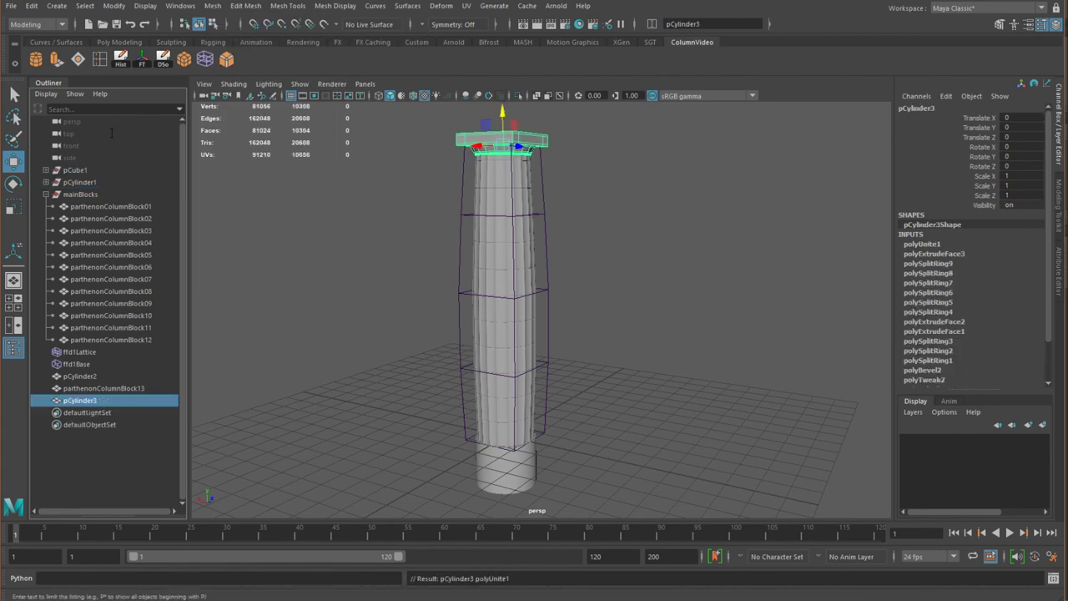
Rename the combined mesh to capital
double_click(95, 401)
text(capital)
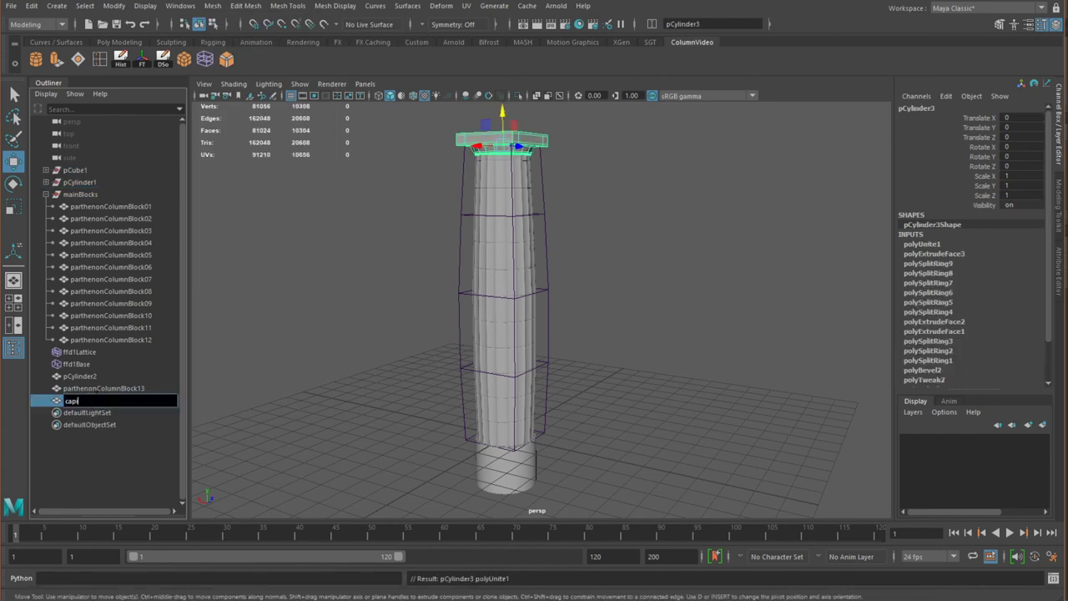
key(Return)
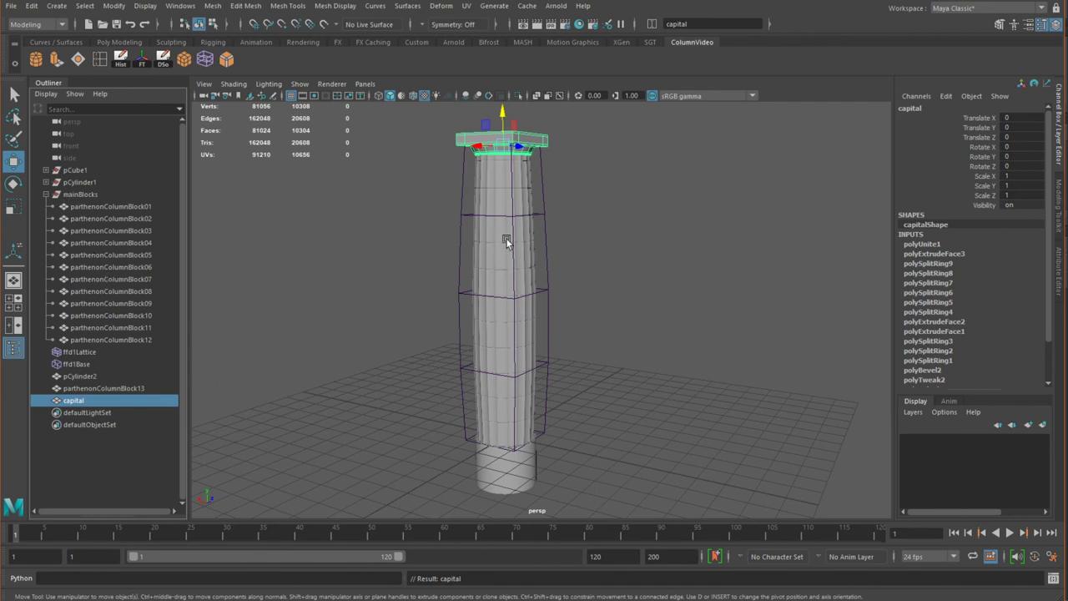
Select all parts of the column, delete their construction history and freeze their transformations
scroll(420, 243, down, 3)
scroll(439, 198, up, 5)
scroll(422, 182, down, 3)
drag(408, 147, 596, 501)
click(121, 60)
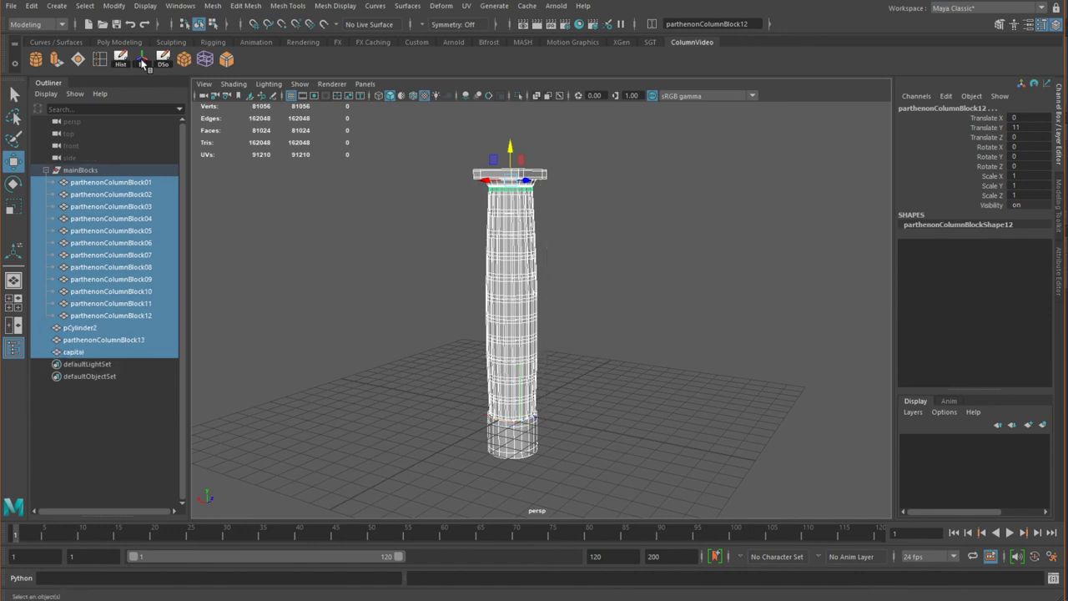
click(142, 62)
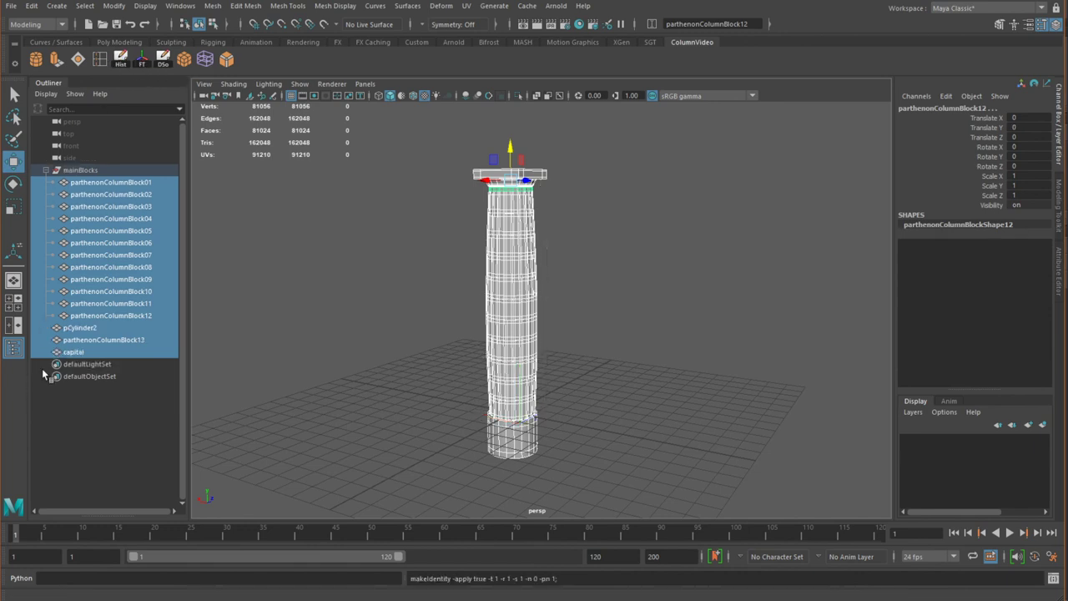
Take parthenonColumnBlock12 out of the mainBlocks group and combine it with the capital into one mesh
click(74, 353)
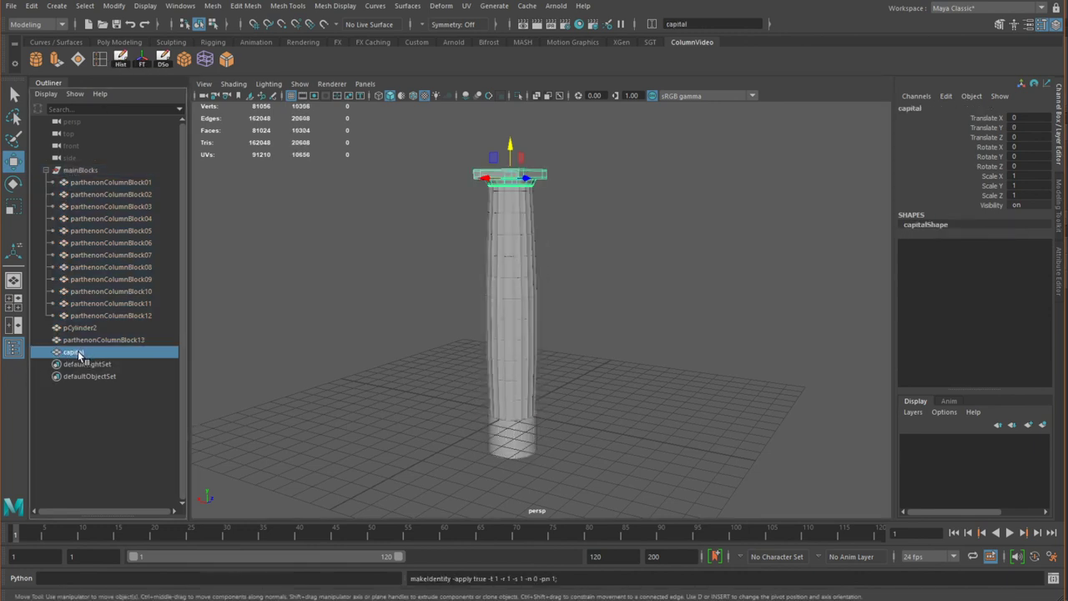
click(141, 182)
click(108, 316)
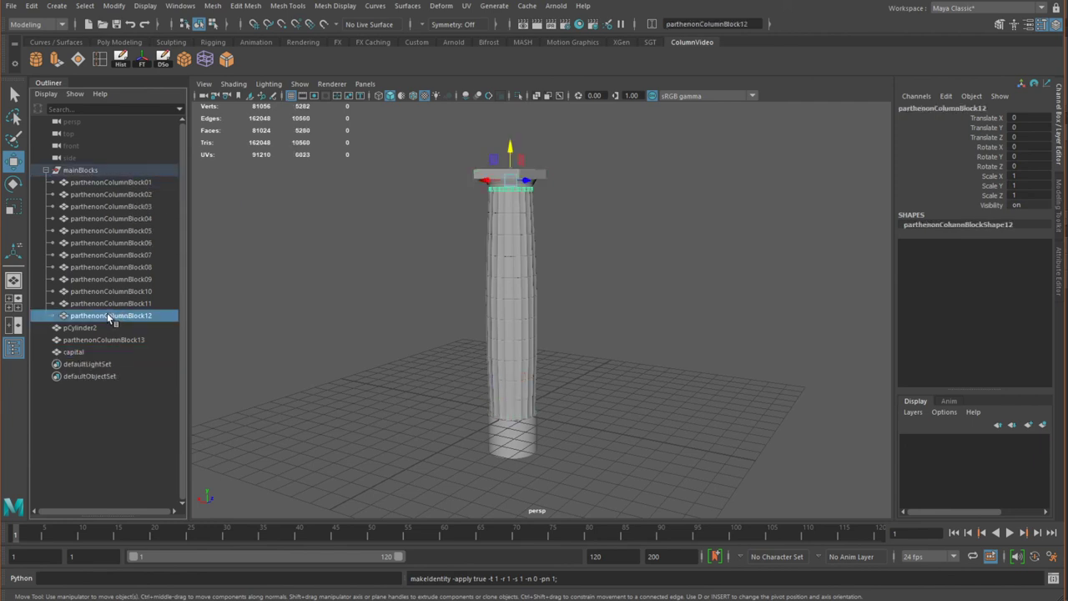
middle_drag(108, 317, 113, 349)
ctrl+click(81, 352)
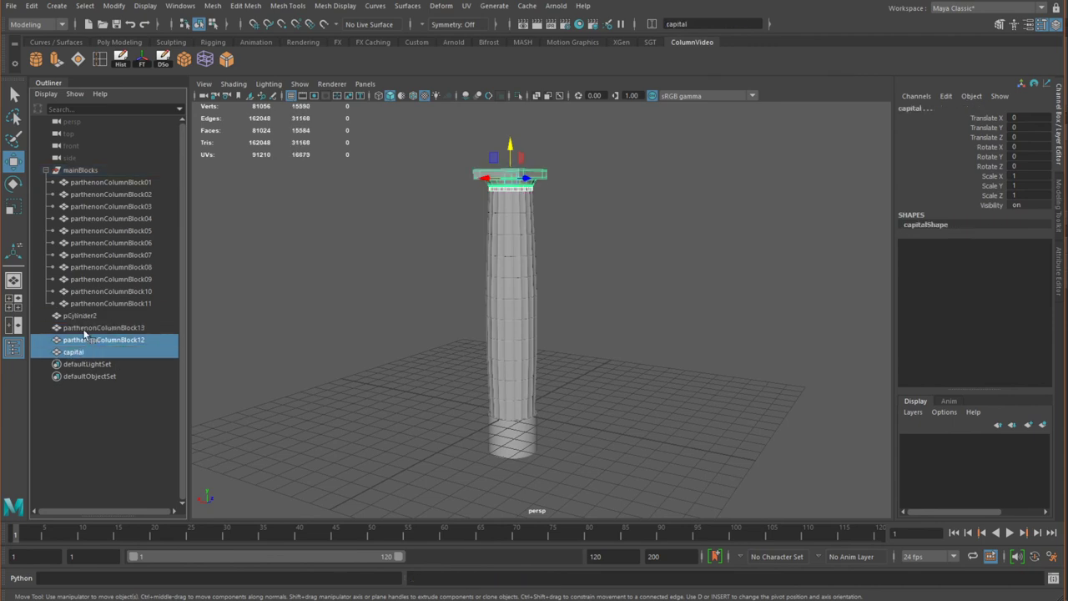
click(212, 6)
click(227, 49)
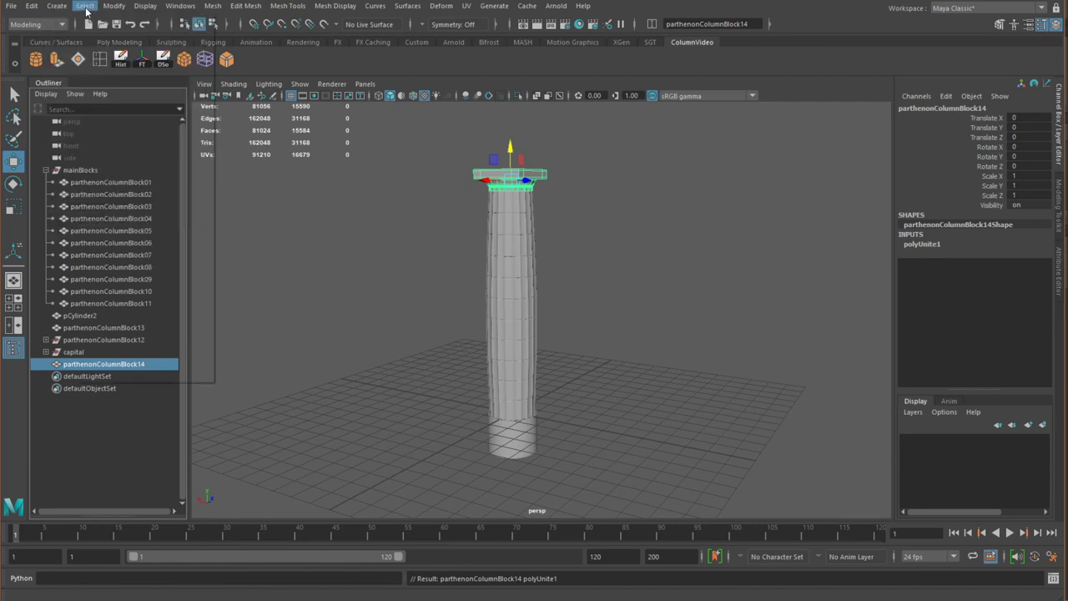
Delete the construction history of the newly combined capital mesh
click(114, 6)
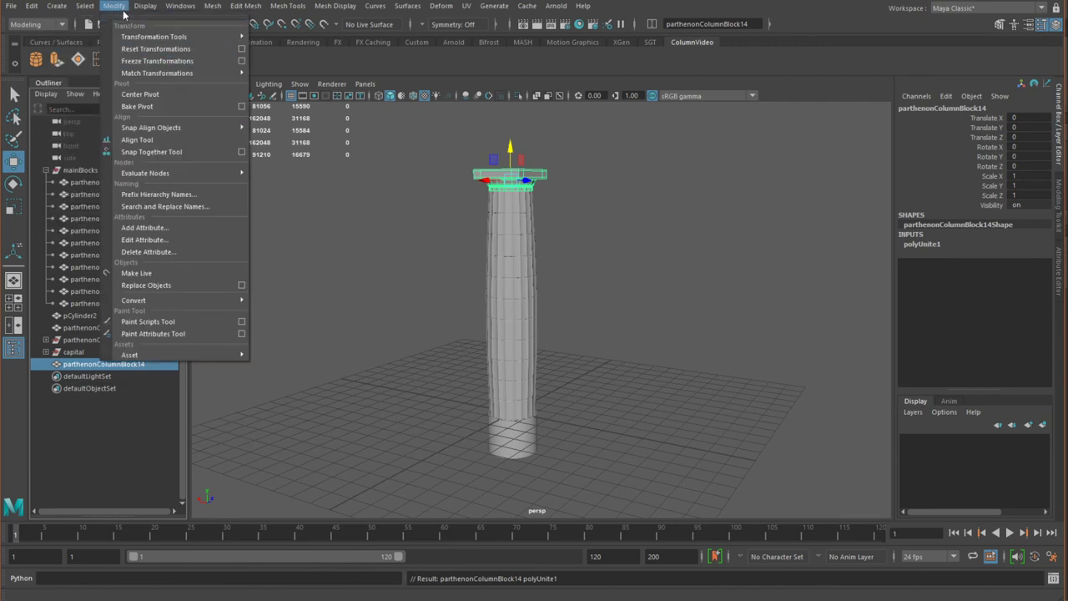
click(130, 61)
click(121, 58)
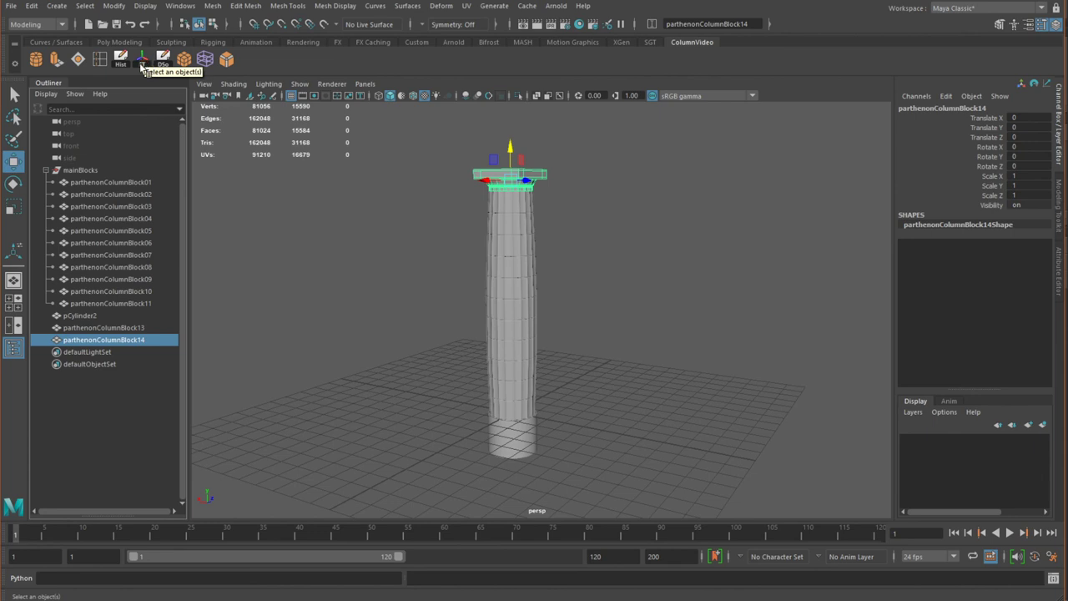
Select parthenonColumnBlock13 and parthenonColumnBlock14 in turn to check which part of the column each mesh forms
click(116, 328)
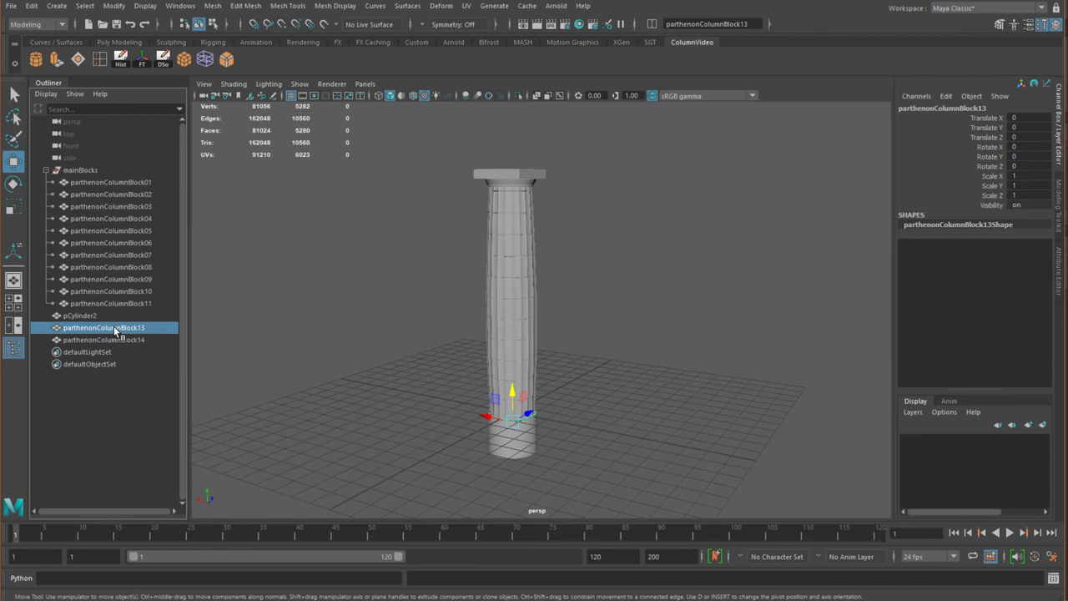
click(114, 338)
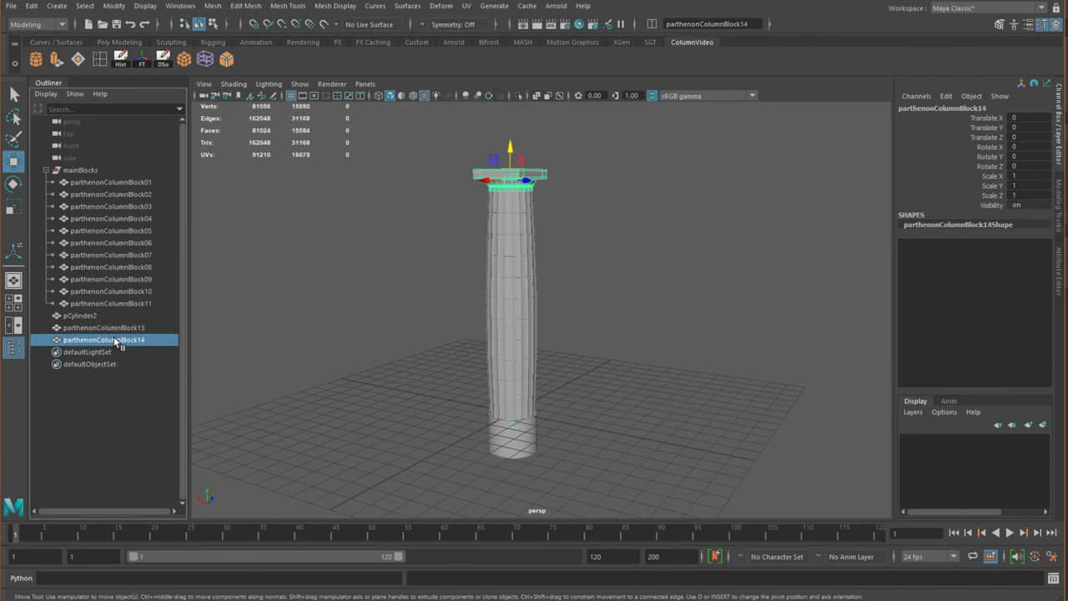
click(114, 329)
scroll(425, 425, up, 3)
alt+drag(426, 425, 418, 342)
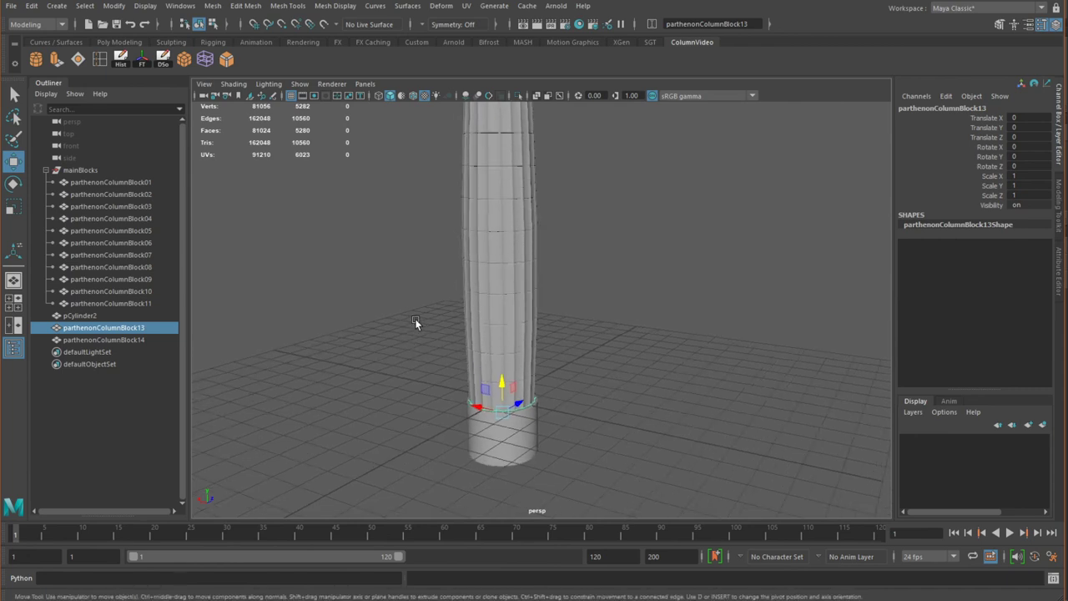
alt+middle_drag(417, 325, 456, 331)
scroll(455, 330, down, 2)
alt+middle_drag(417, 299, 415, 359)
alt+drag(416, 361, 383, 363)
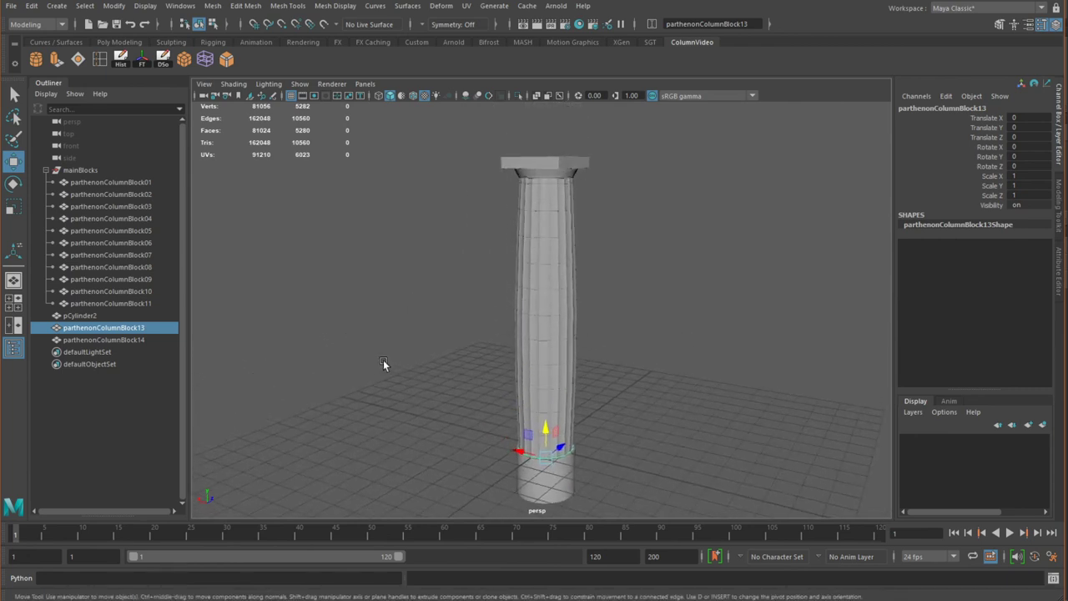
click(105, 341)
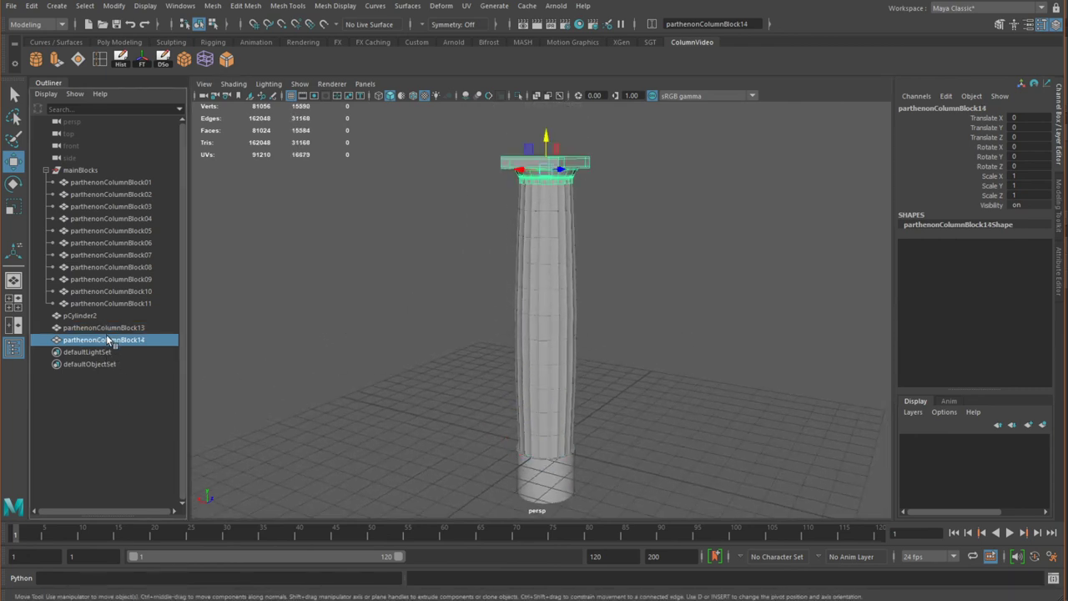
Combine parthenonColumnBlock13 and pCylinder2 at the foot of the column into one mesh
click(103, 327)
shift+click(100, 316)
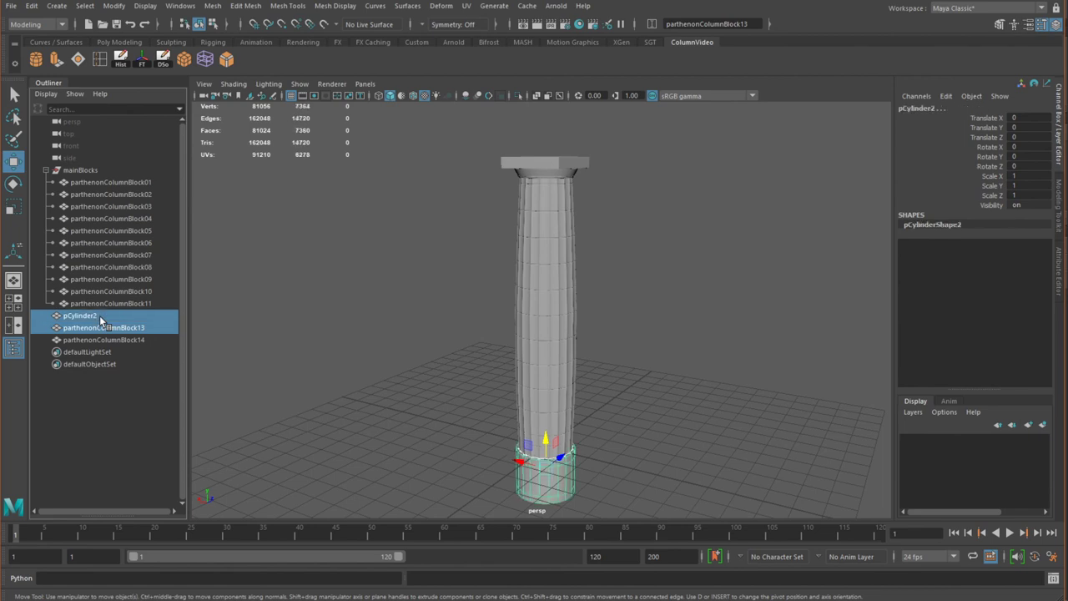
double_click(911, 108)
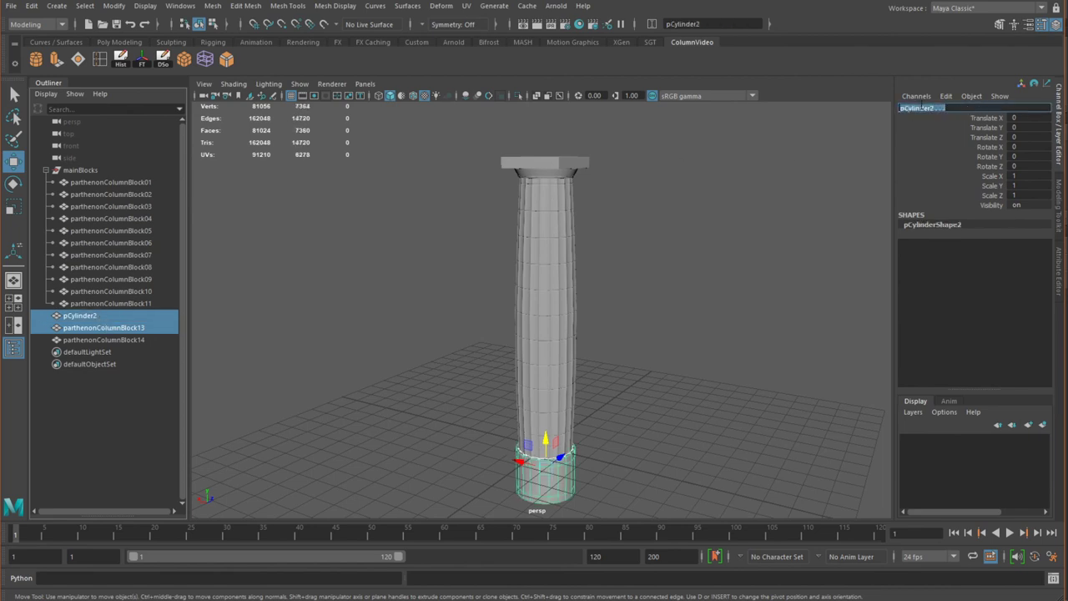
click(213, 5)
click(234, 44)
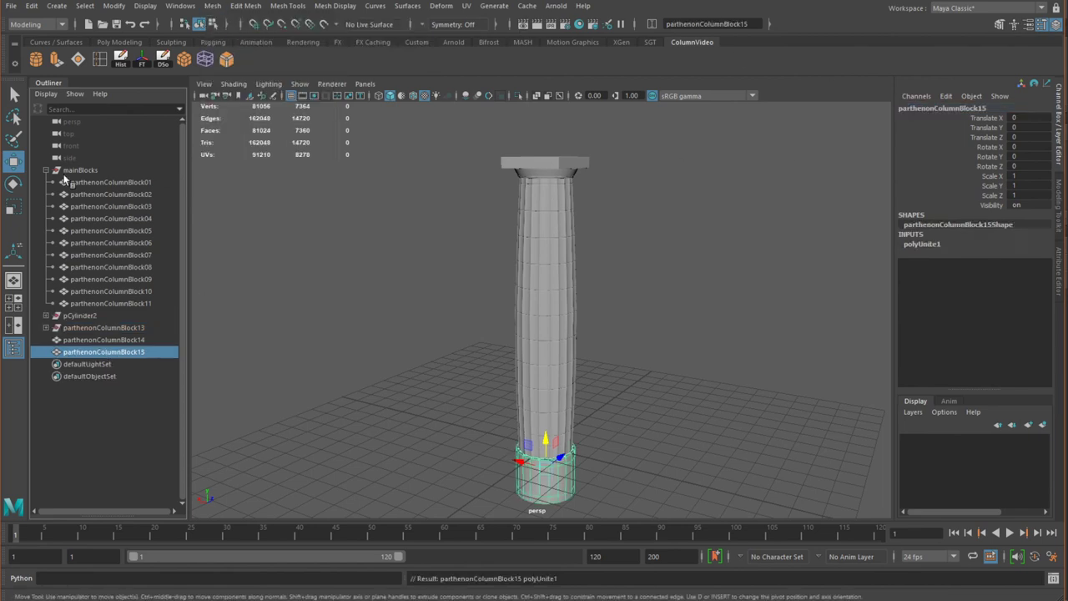
Rename the newly combined mesh to base and clean it up by deleting its history and freezing its transformations
double_click(106, 353)
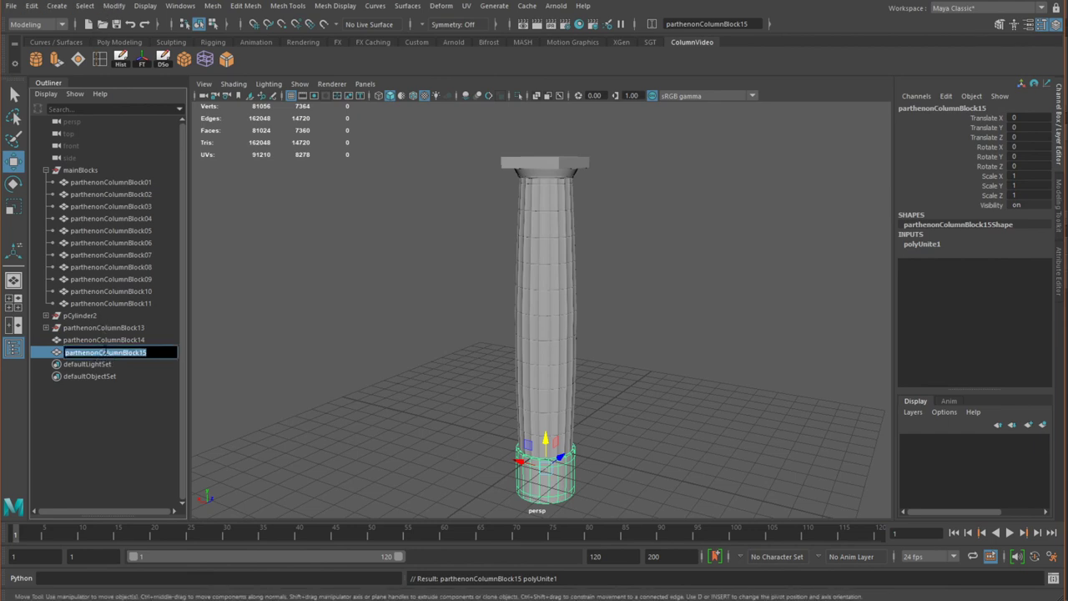
text(base)
key(Return)
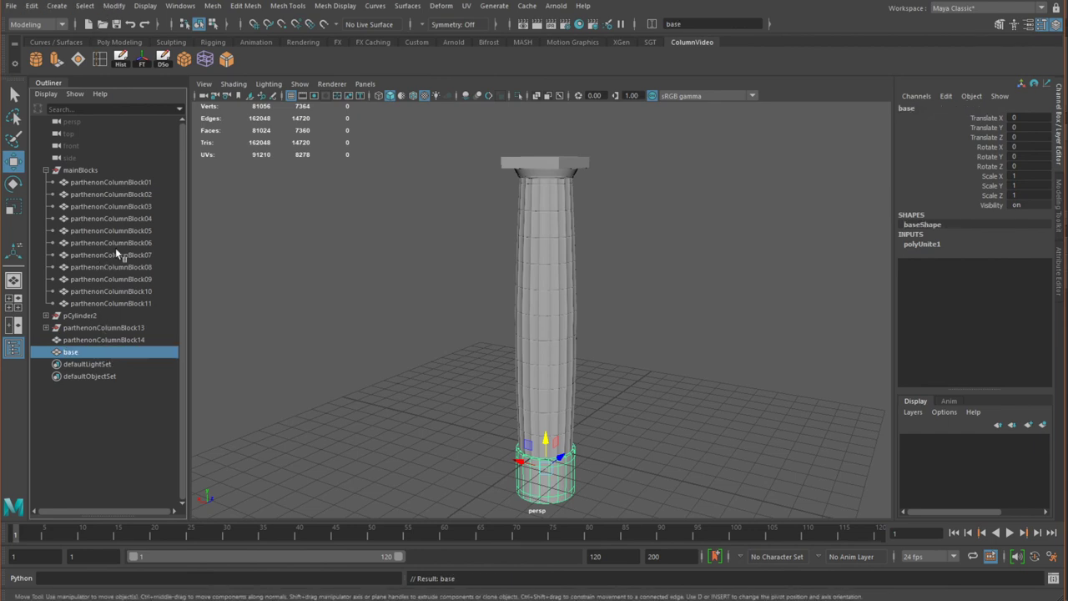
click(125, 65)
click(142, 63)
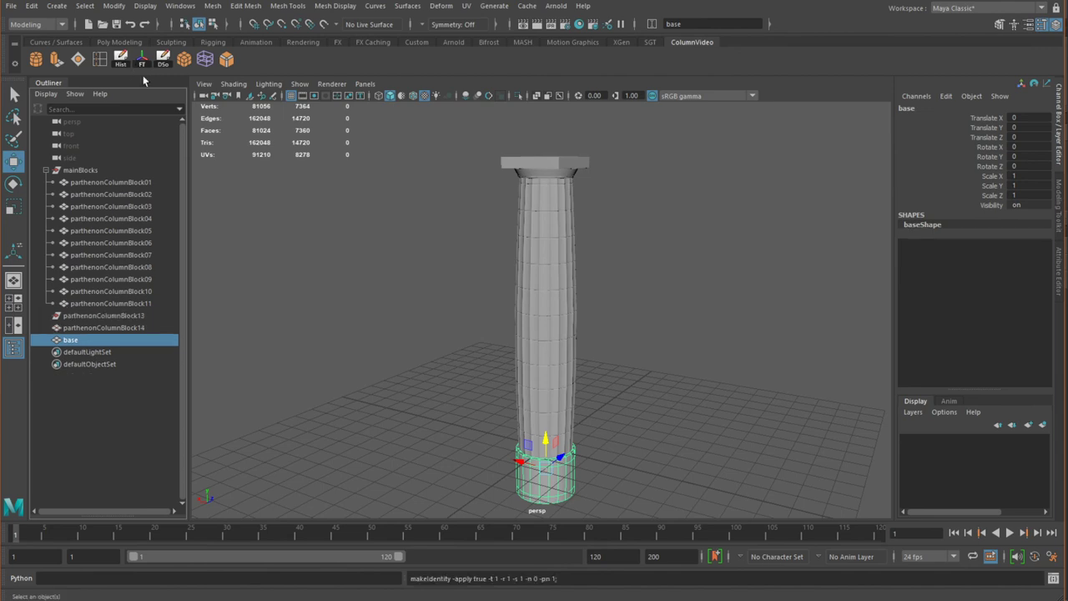
Check the remaining top-level objects and delete the leftover empty group parthenonColumnBlock13
click(99, 328)
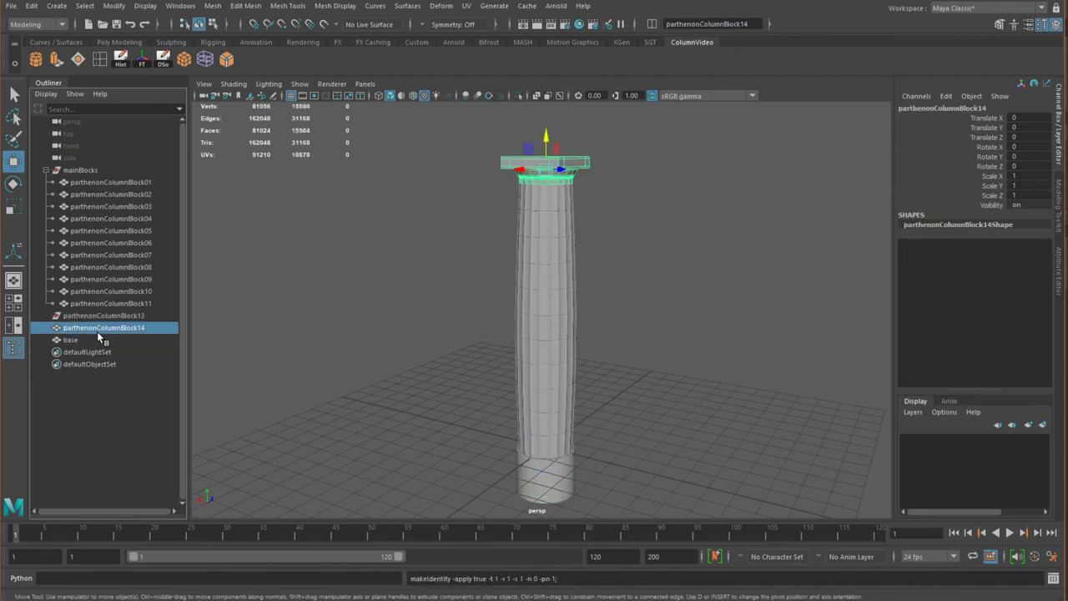
click(97, 339)
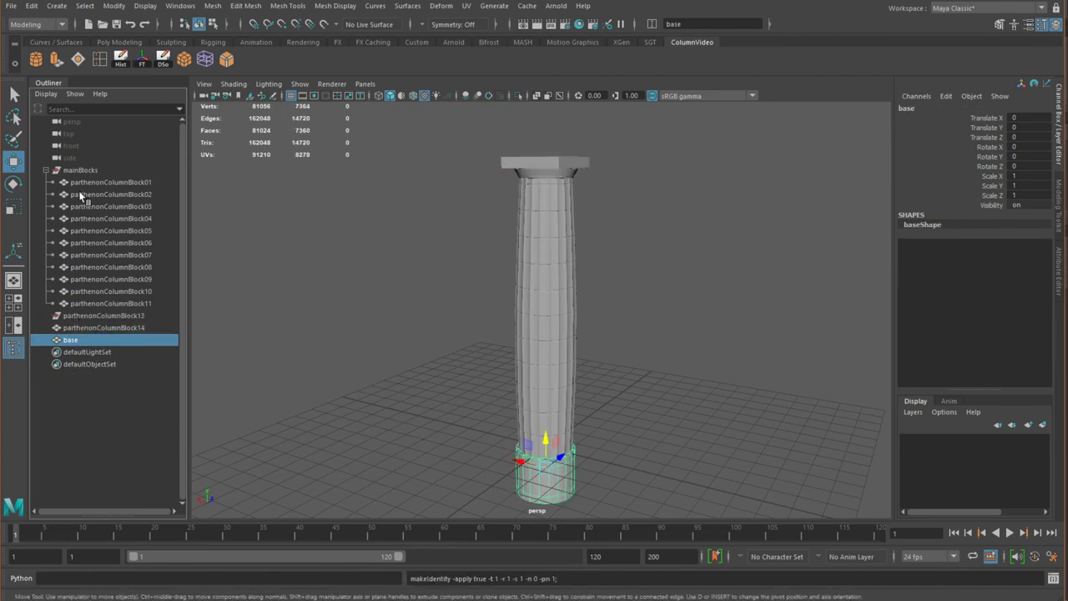
click(97, 319)
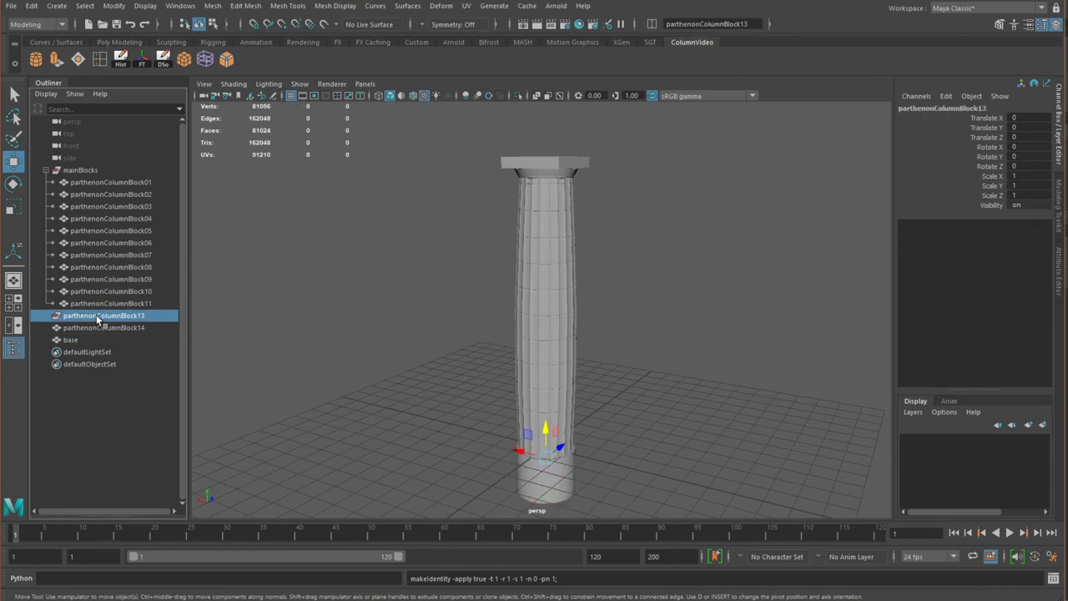
key(Delete)
scroll(576, 423, up, 6)
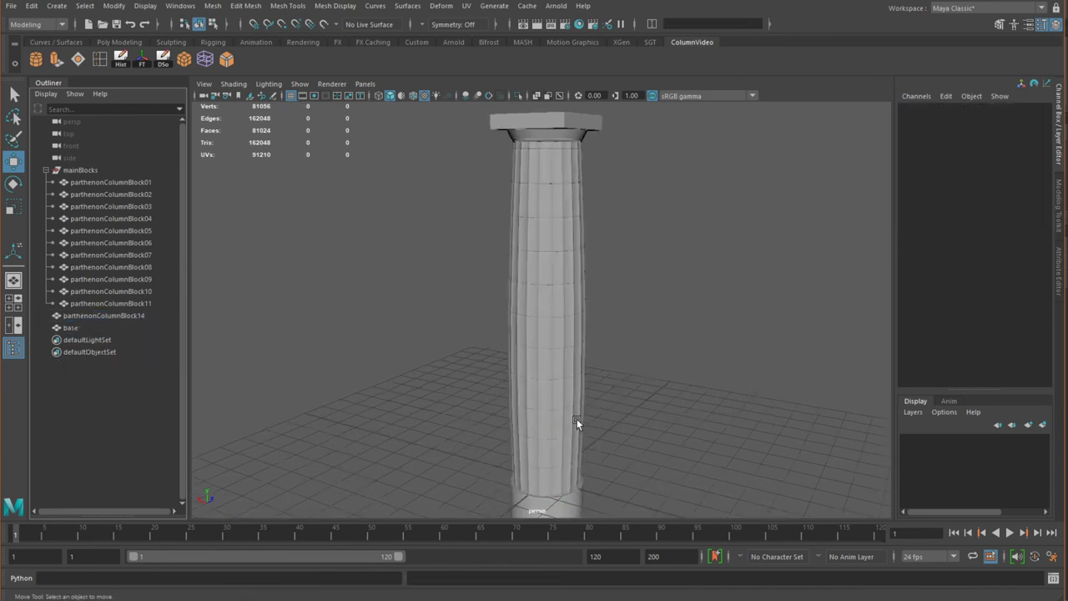
Collapse the mainBlocks group and group it together with parthenonColumnBlock14 and base
key(a)
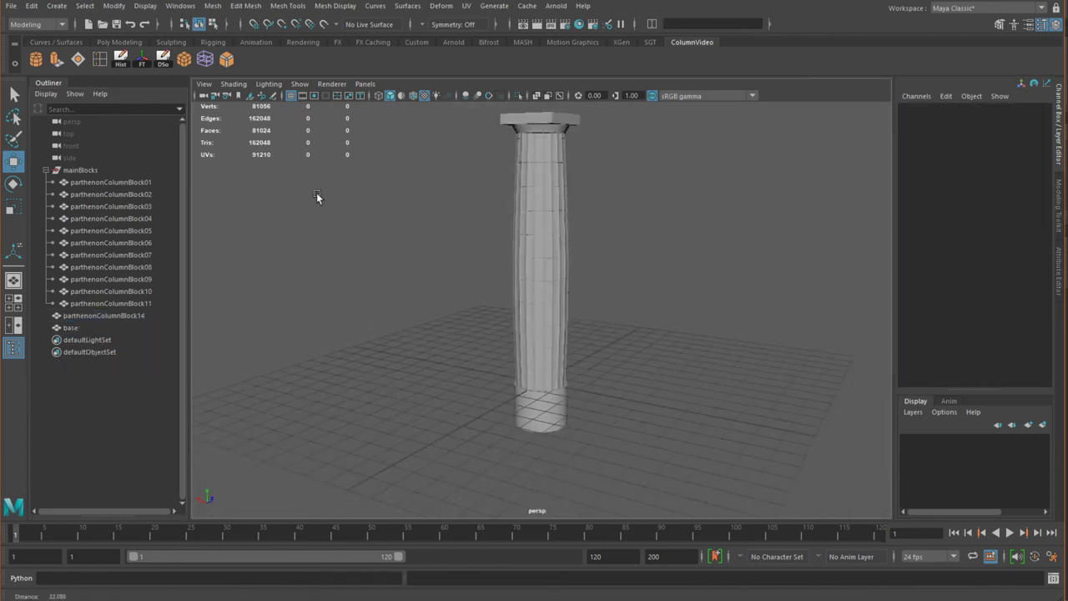
click(46, 171)
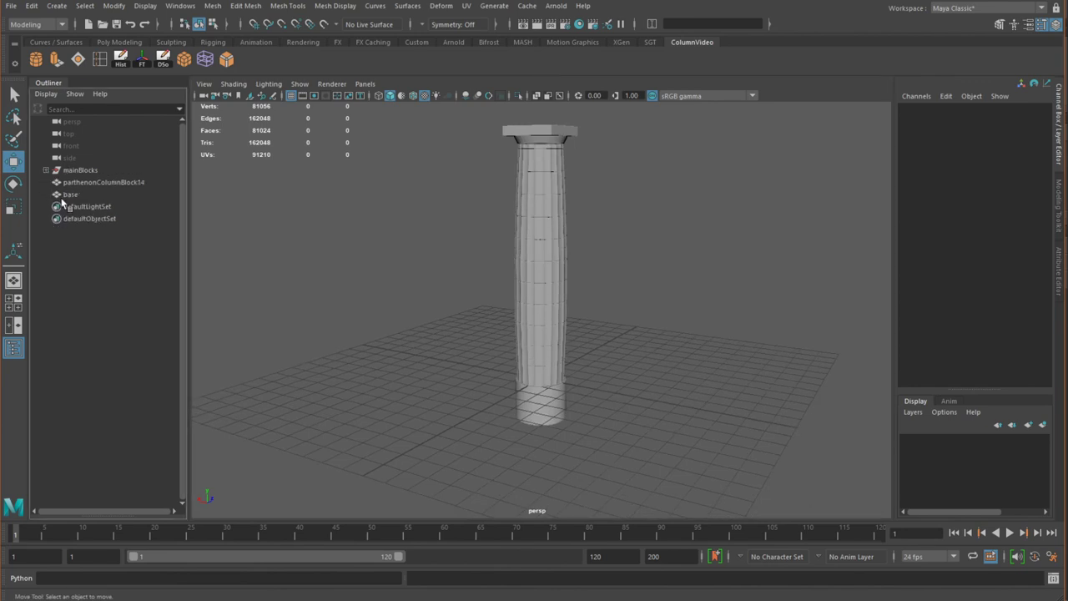
click(71, 194)
click(80, 170)
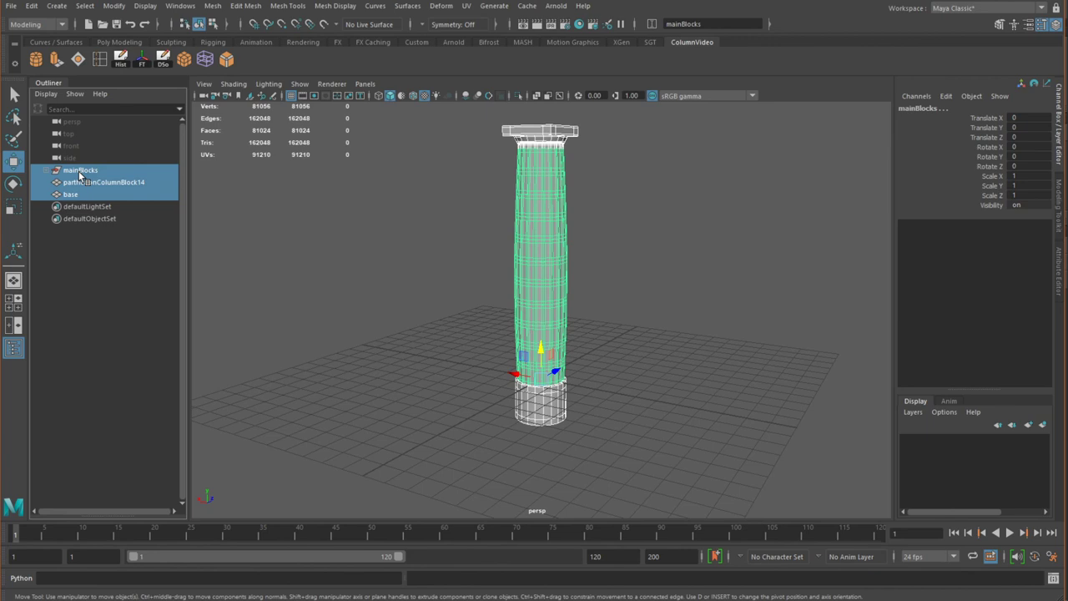
key(ctrl+g)
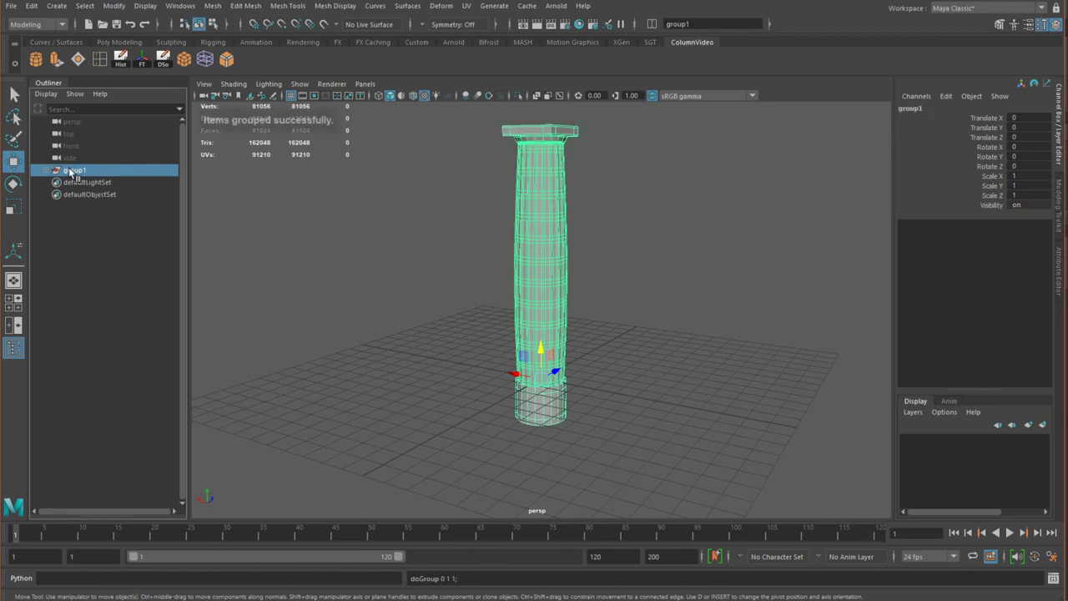
Rename the new group to parthenonColumn01 and deselect it
double_click(80, 172)
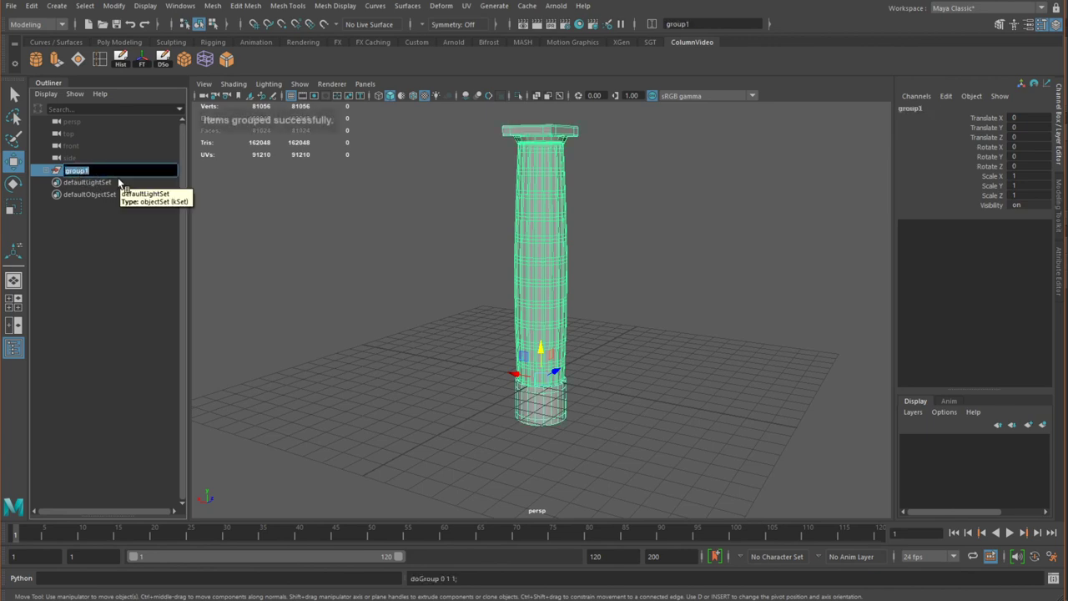
text(parenonPillar)
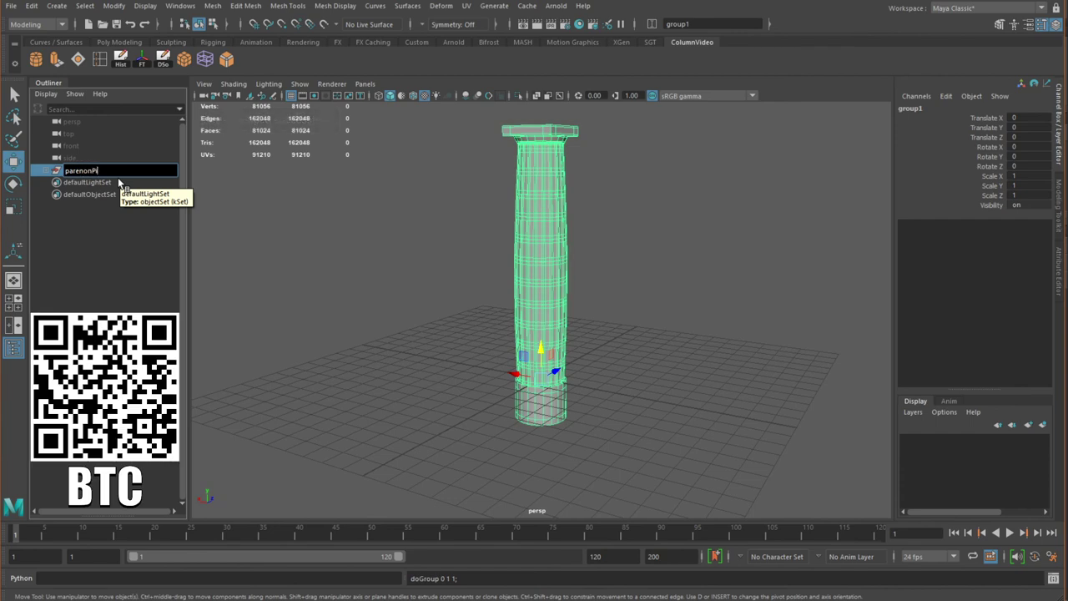
key(BackSpace)
key(BackSpace)
key(BackSpace)
key(BackSpace)
key(BackSpace)
key(BackSpace)
text(Column01)
key(Left)
key(Left)
key(Left)
key(Left)
key(Left)
key(Left)
key(Left)
key(Left)
key(Left)
key(Left)
key(Left)
key(Left)
key(Left)
key(Left)
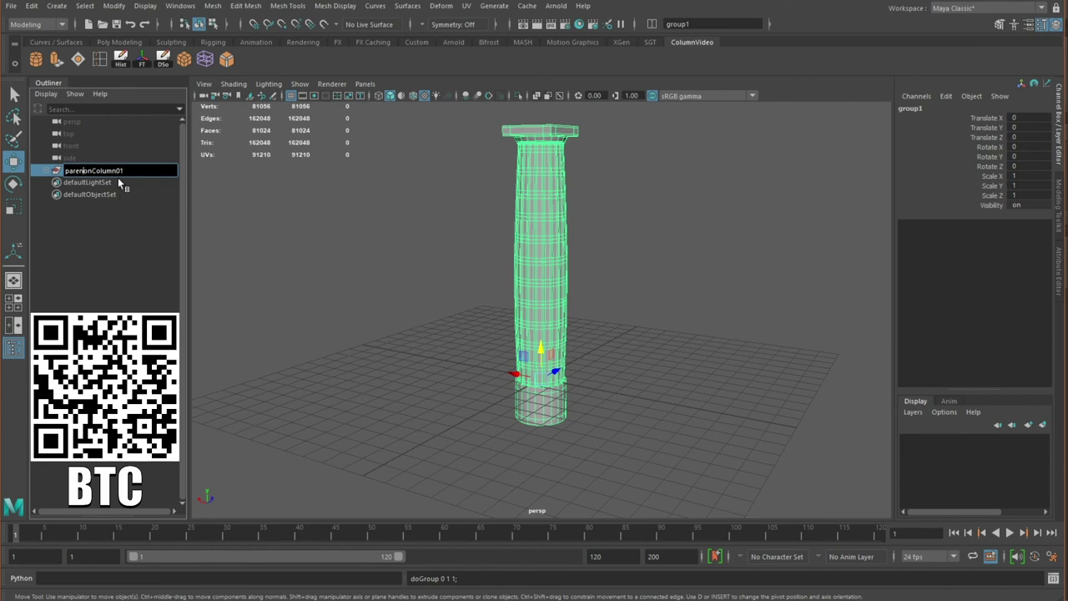
key(Right)
key(Right)
key(Right)
text(th)
key(Return)
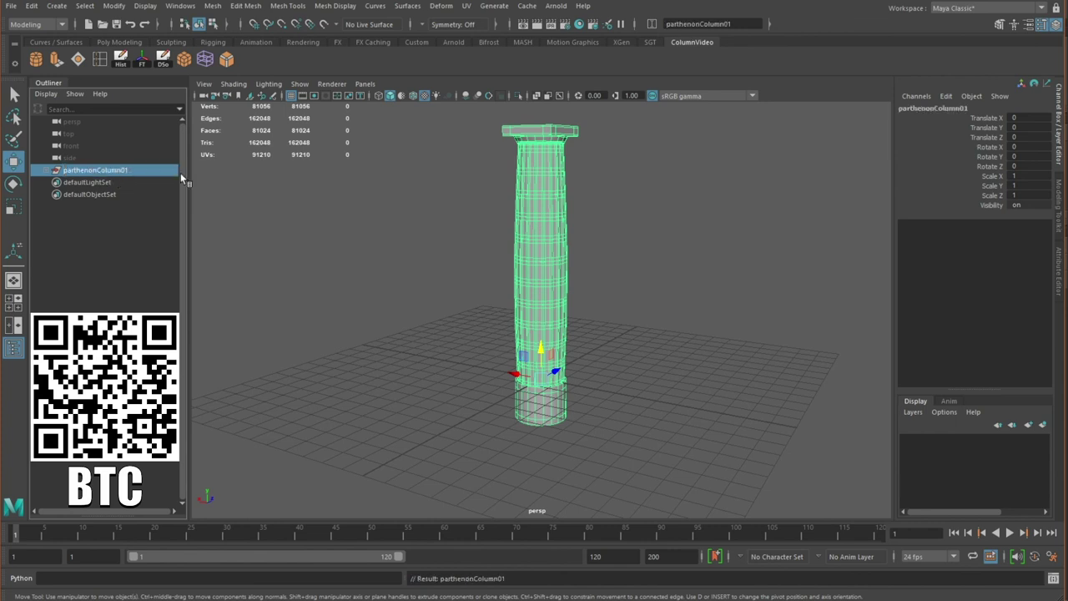
click(379, 259)
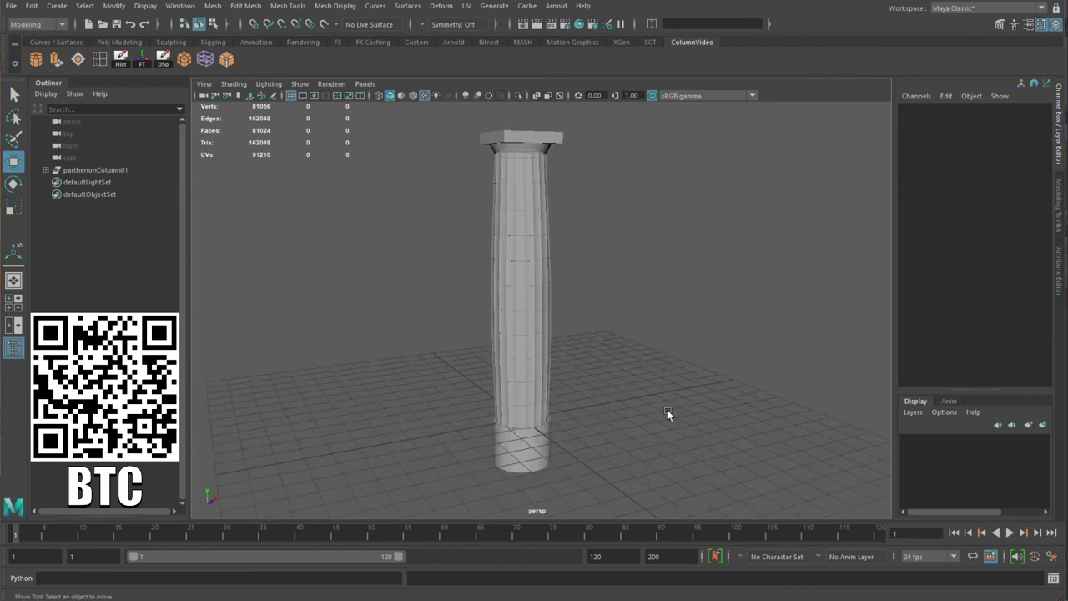
mouse_move(668, 411)
alt+mouse_down()
mouse_move(723, 401)
mouse_move(708, 418)
mouse_move(661, 410)
alt+mouse_up()
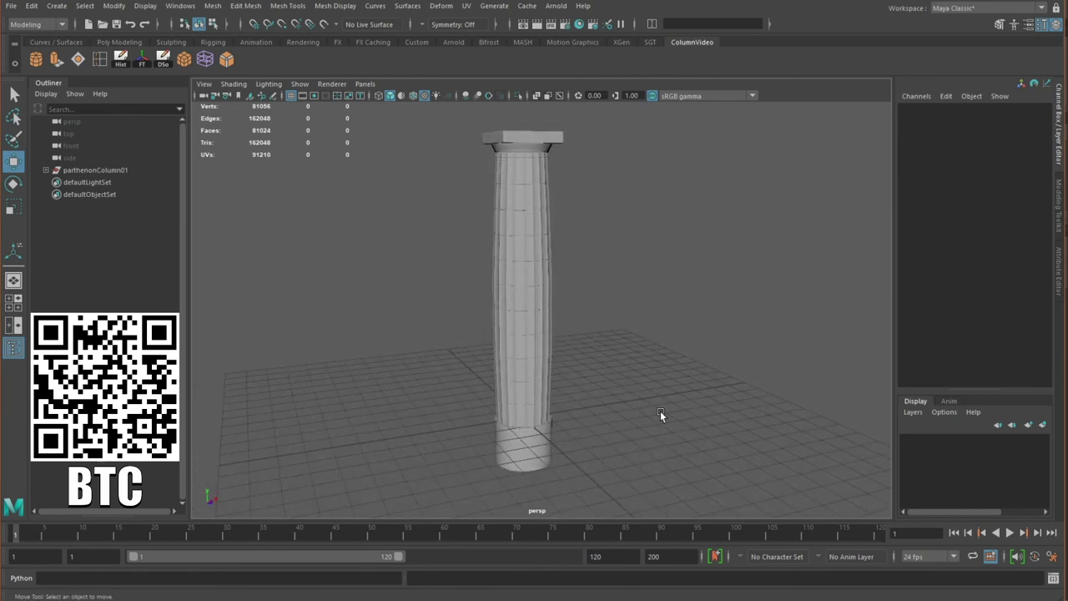